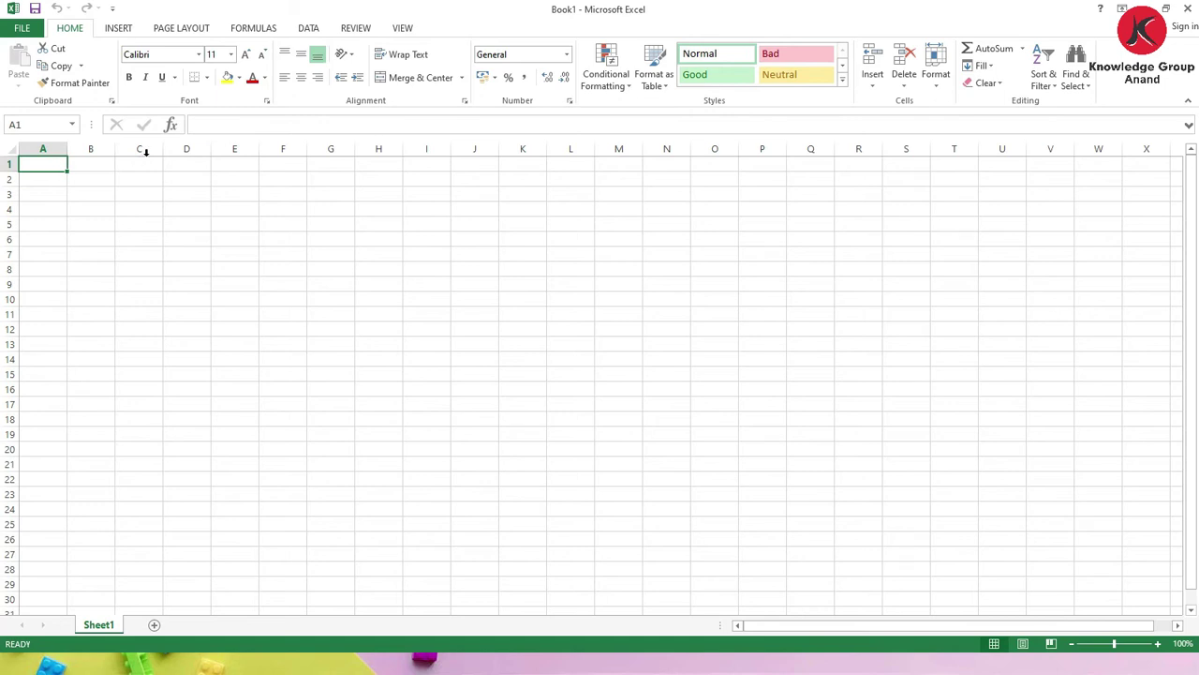
- Try to insert a chart on the empty worksheet without any data selected
{"action": "left_click", "coordinate": [113, 30]}
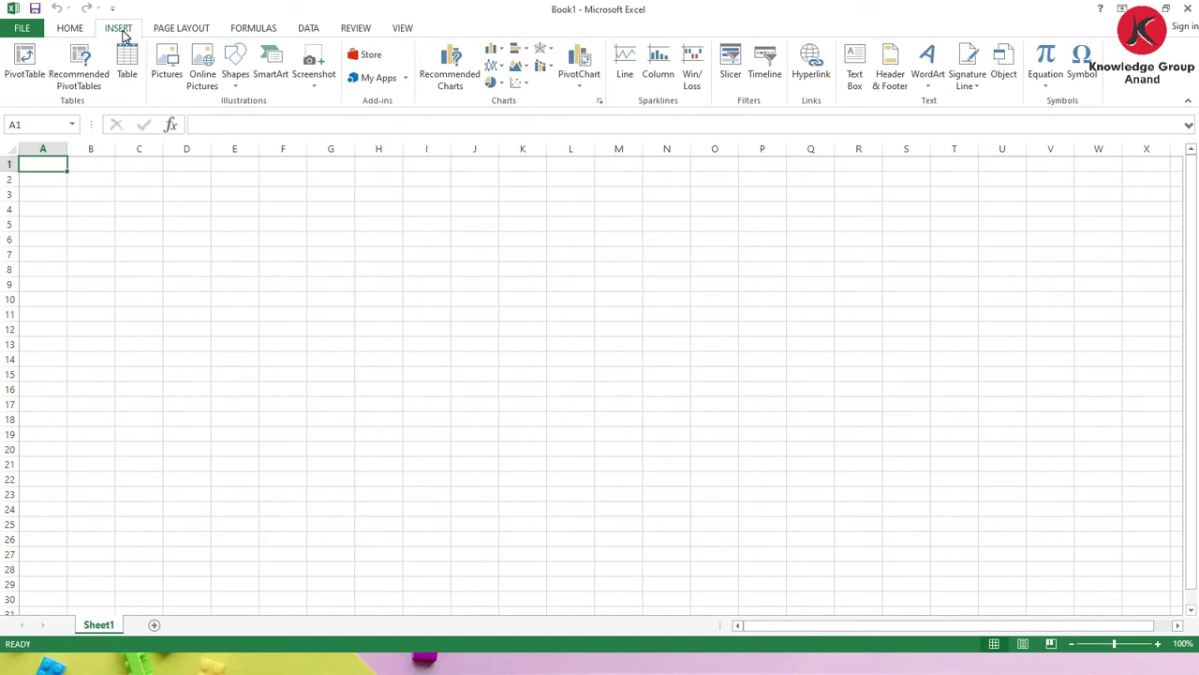
{"action": "left_click", "coordinate": [602, 105]}
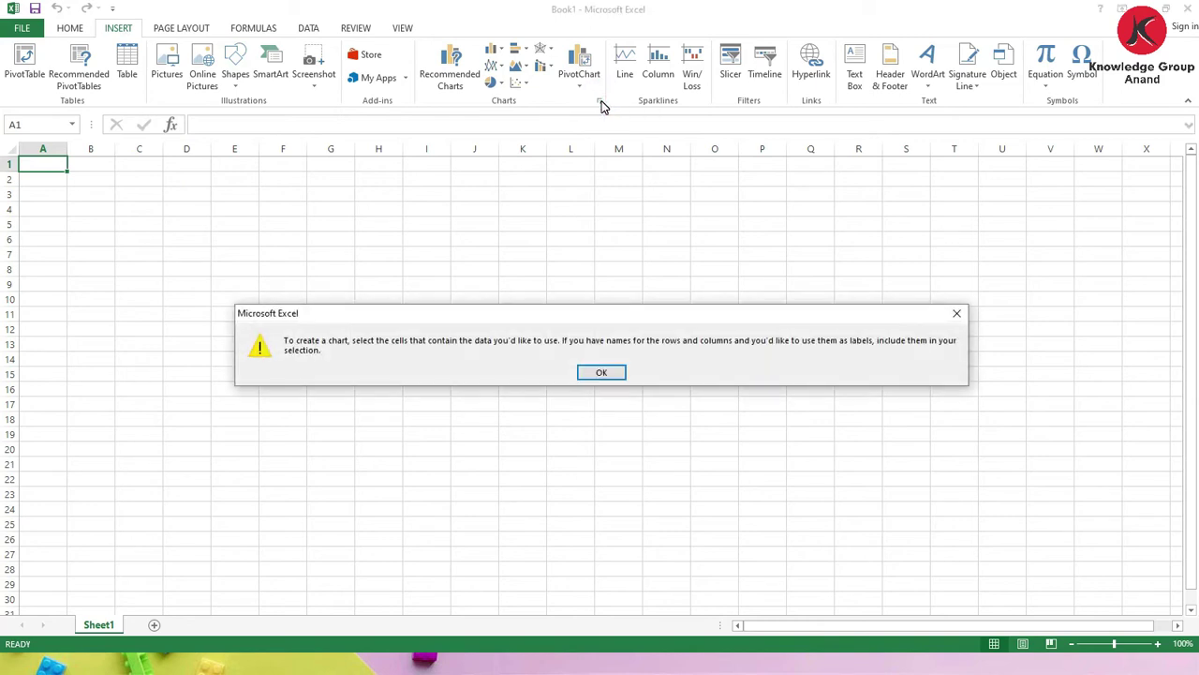
{"action": "left_click", "coordinate": [603, 375]}
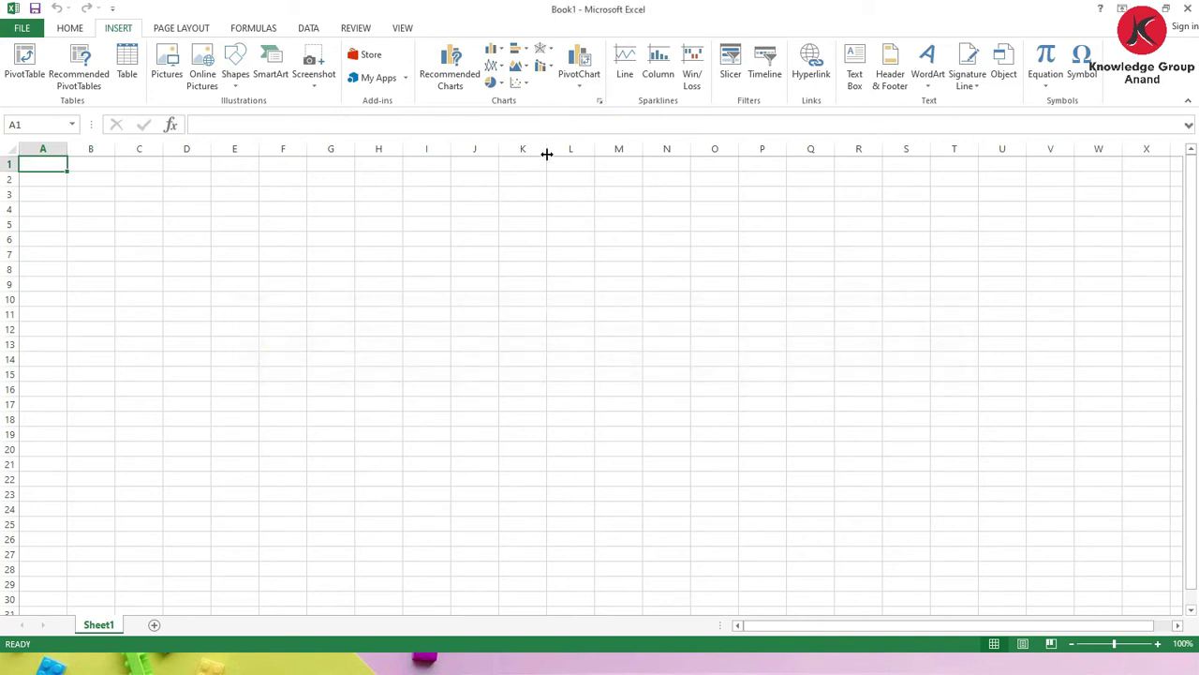
{"action": "left_click", "coordinate": [602, 105]}
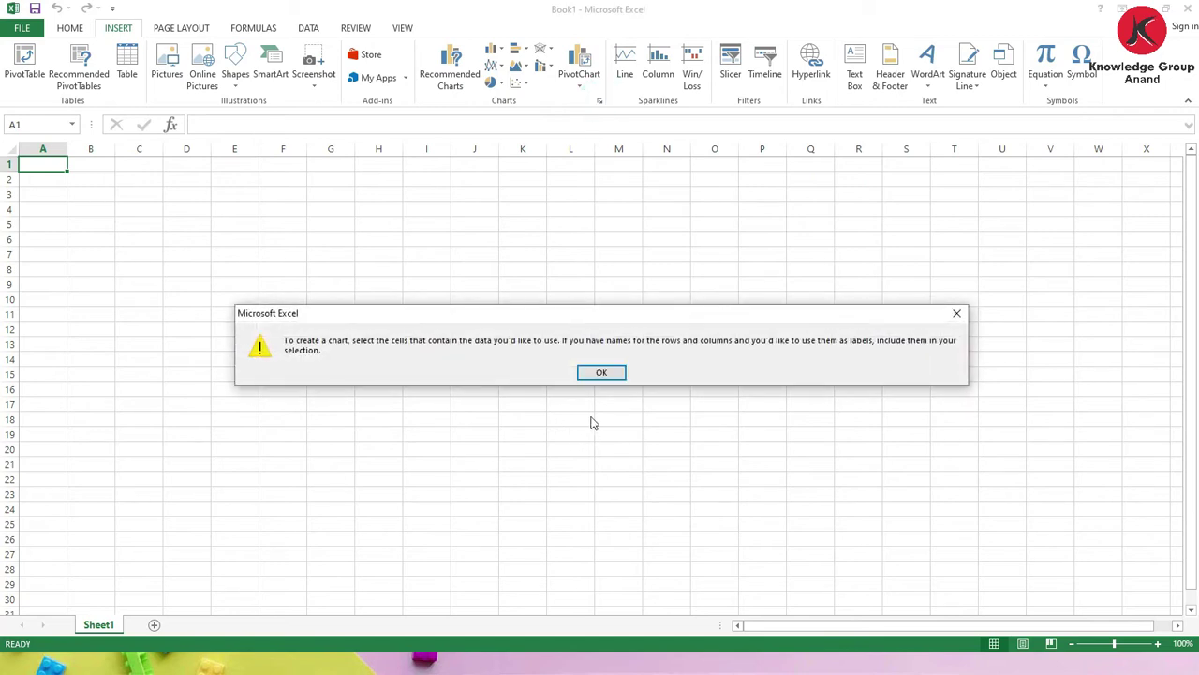
{"action": "left_click", "coordinate": [602, 375]}
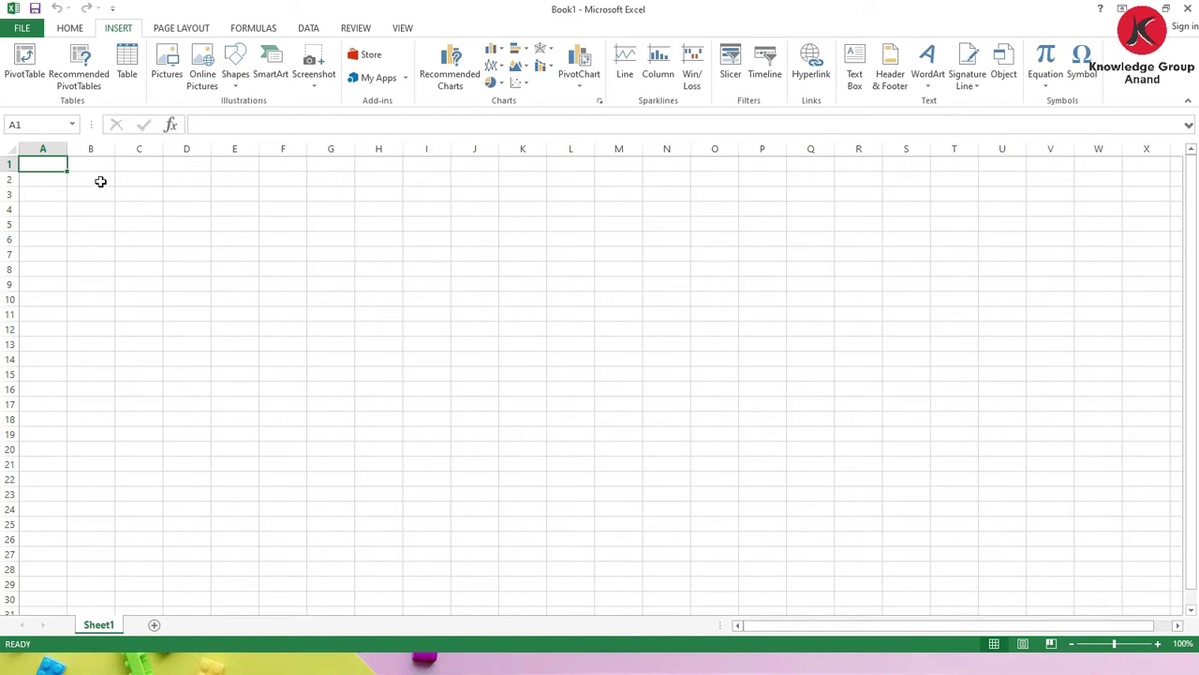
- Enter the column headings "Name", "Sales in Year 1" and "Sales in Year2" in cells A2 to C2
{"action": "left_click", "coordinate": [52, 179]}
{"action": "type", "text": "N"}
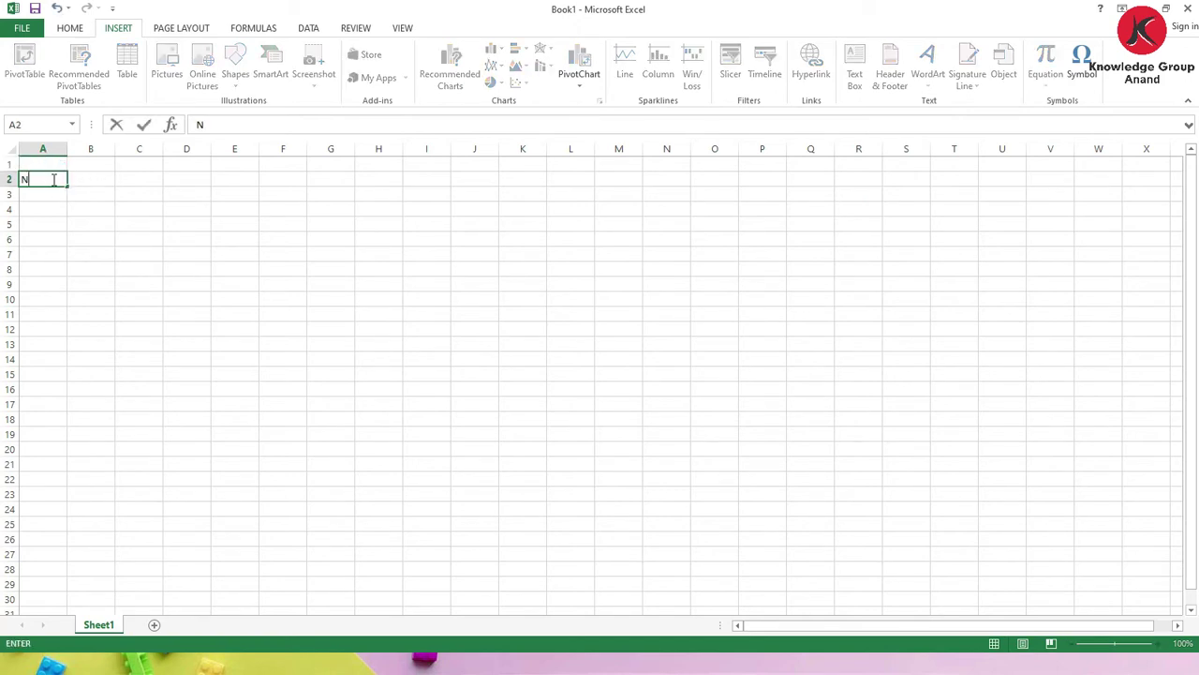
{"action": "type", "text": "mame"}
{"action": "key", "text": "Tab"}
{"action": "type", "text": "Sake"}
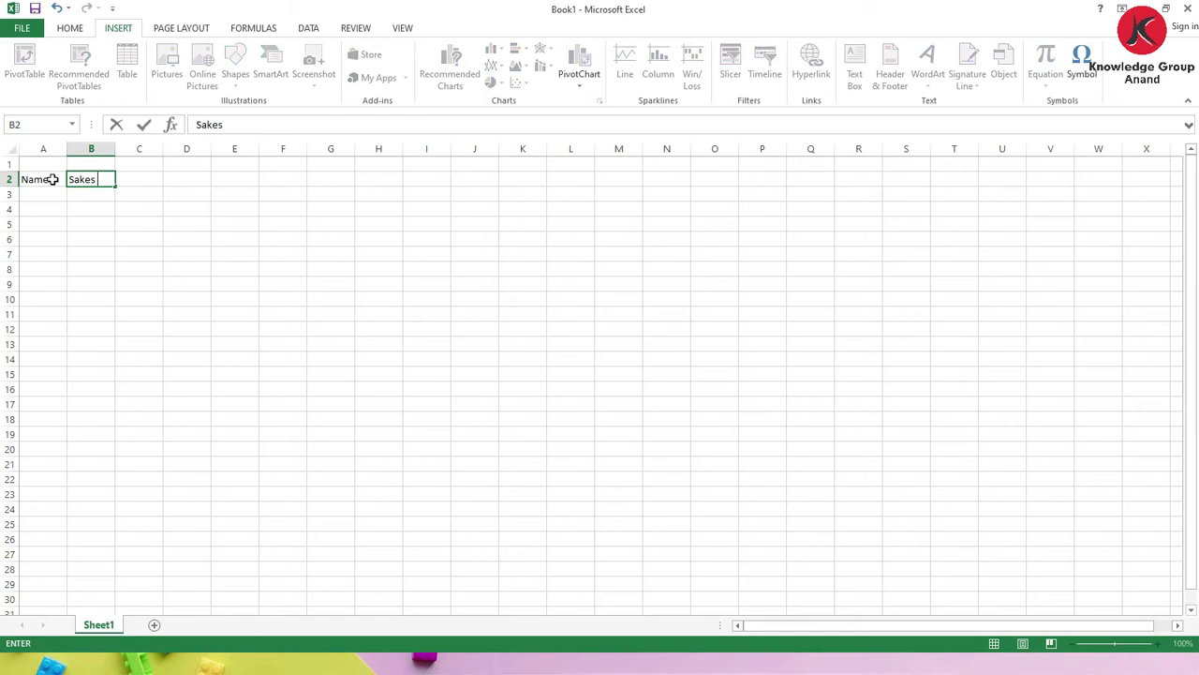
{"action": "type", "text": "les in Year 1"}
{"action": "key", "text": "Tab"}
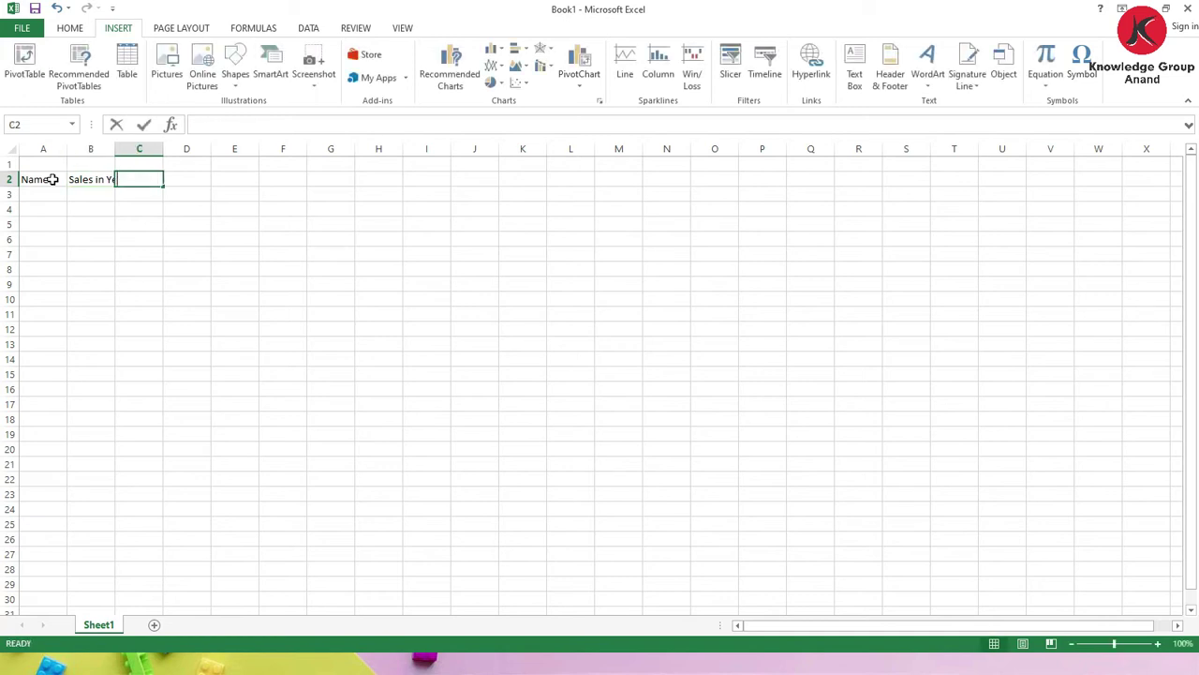
{"action": "type", "text": "Sales in Year"}
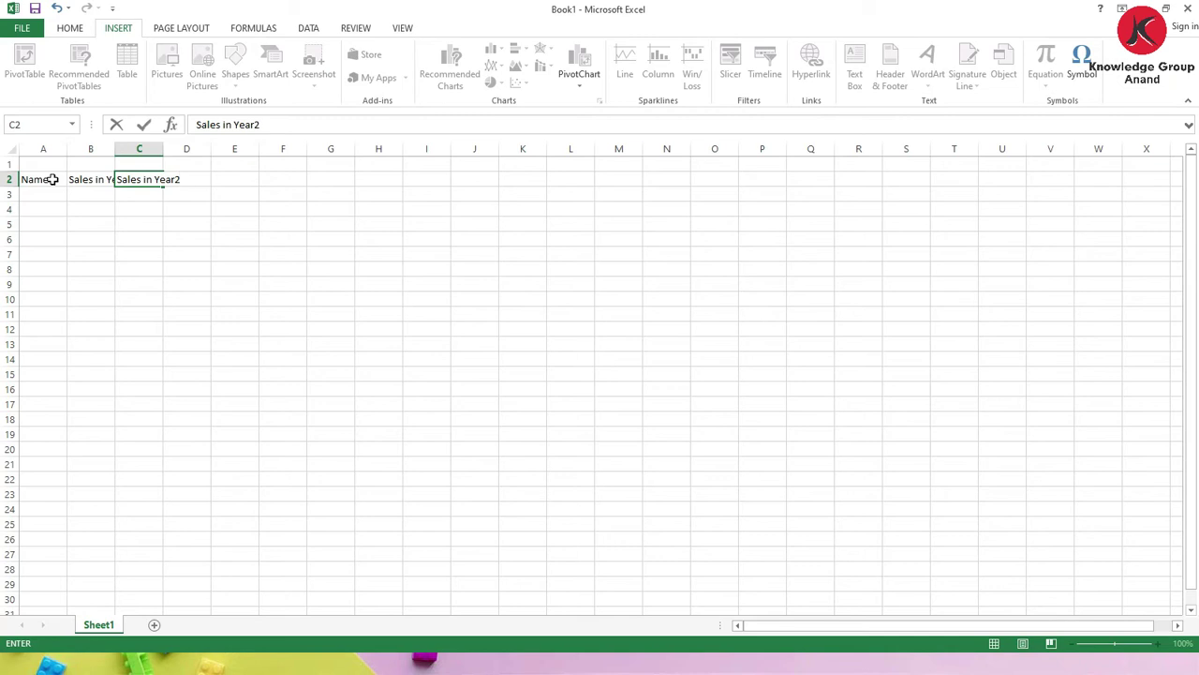
{"action": "type", "text": "2"}
{"action": "key", "text": "Return"}
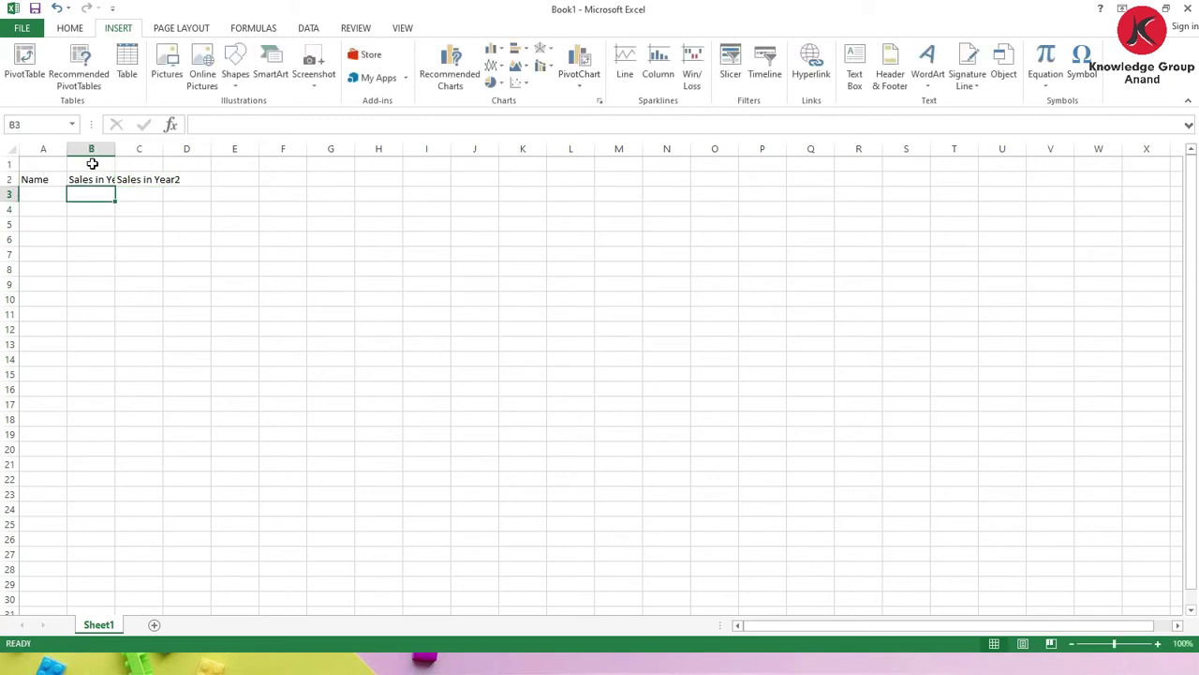
- Merge and center cells A1:C1 and enter the title "Toy Sales" in them
{"action": "left_click_drag", "start_coordinate": [44, 162], "coordinate": [154, 162]}
{"action": "left_click", "coordinate": [70, 30]}
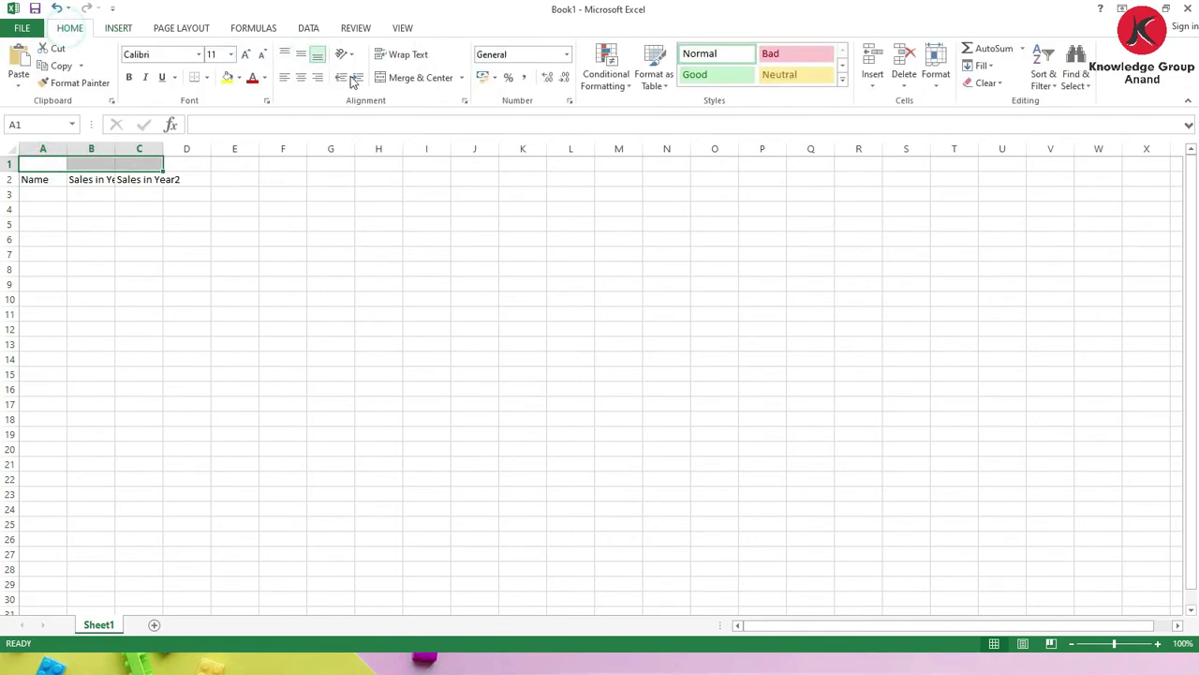
{"action": "left_click", "coordinate": [415, 77]}
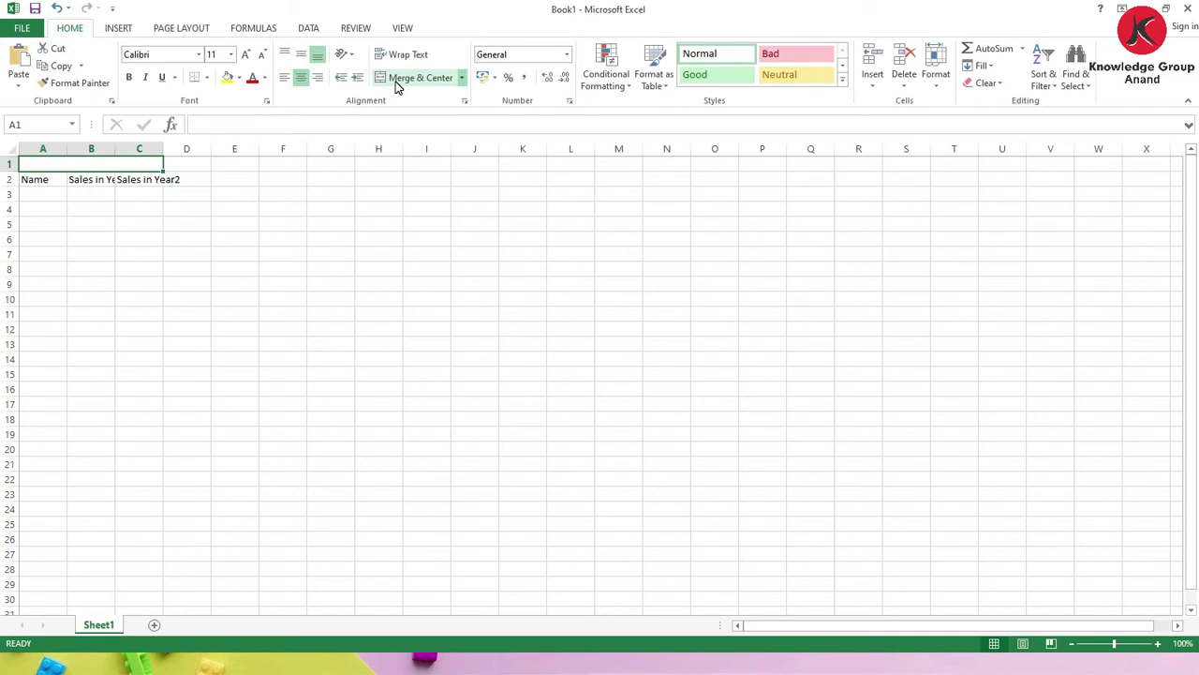
{"action": "type", "text": "Tou s"}
{"action": "key", "text": "BackSpace"}
{"action": "key", "text": "BackSpace"}
{"action": "key", "text": "BackSpace"}
{"action": "type", "text": "y Sales"}
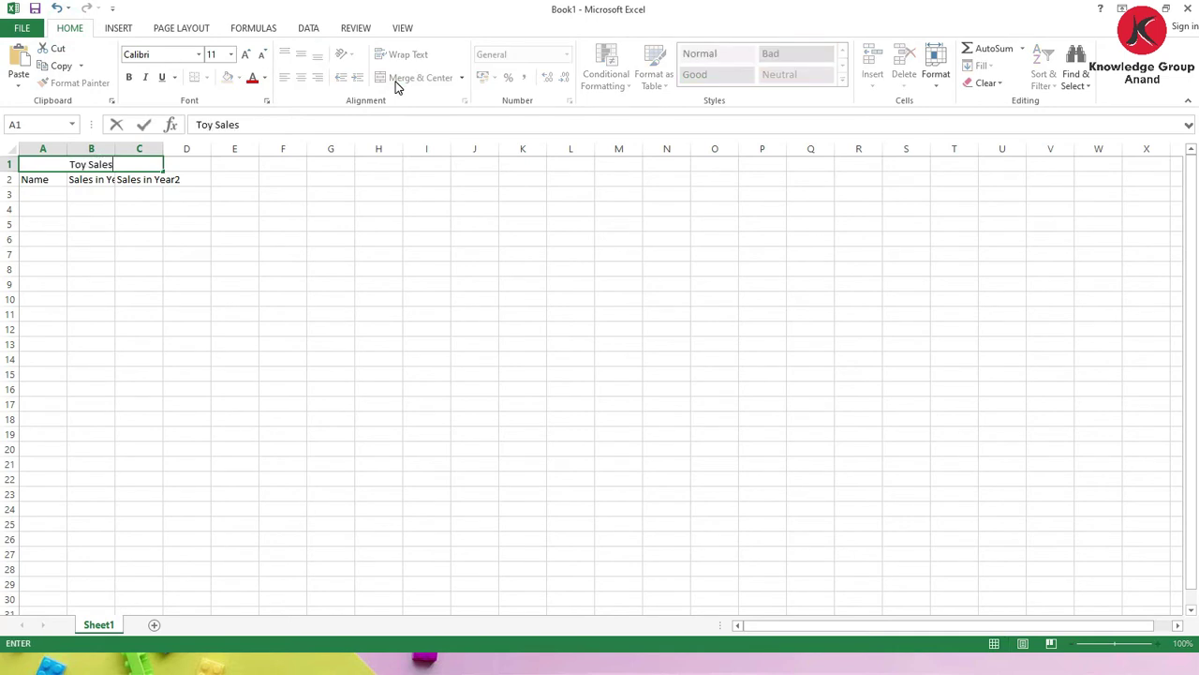
{"action": "key", "text": "Return"}
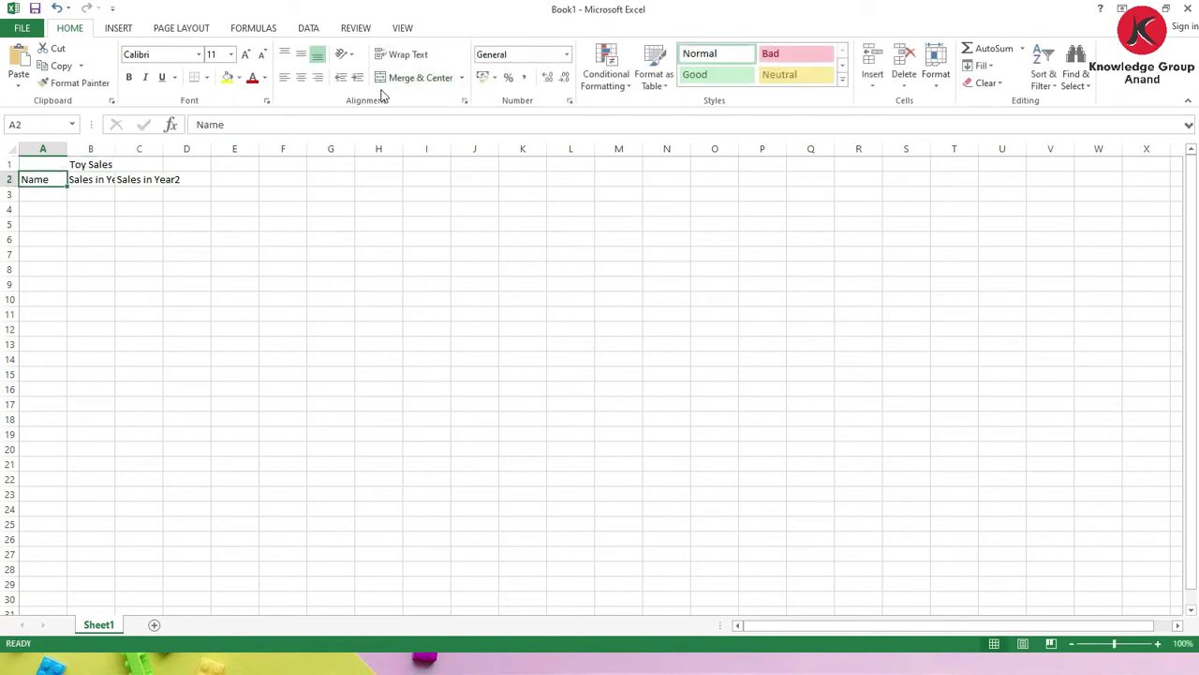
- Wrap the text of the headings in B2:C2 and center A2:C2 horizontally and vertically
{"action": "left_click", "coordinate": [99, 179]}
{"action": "left_click_drag", "start_coordinate": [98, 179], "coordinate": [165, 165]}
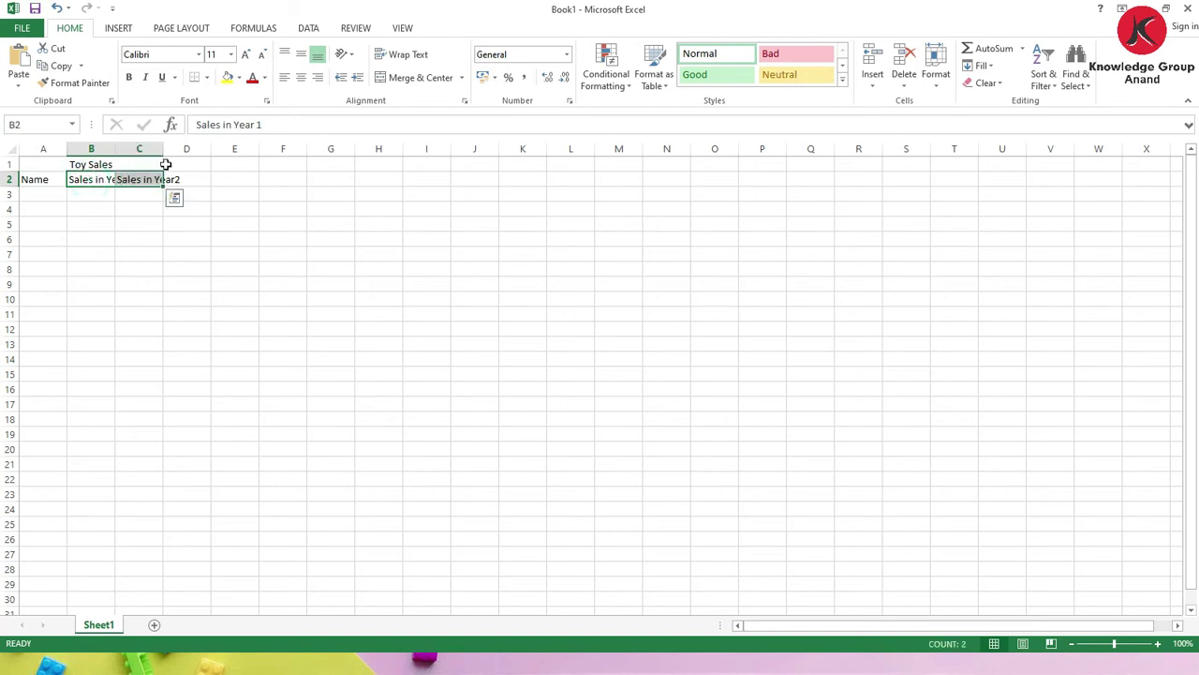
{"action": "left_click", "coordinate": [390, 55]}
{"action": "left_click_drag", "start_coordinate": [51, 189], "coordinate": [140, 188]}
{"action": "left_click", "coordinate": [302, 77]}
{"action": "left_click", "coordinate": [300, 53]}
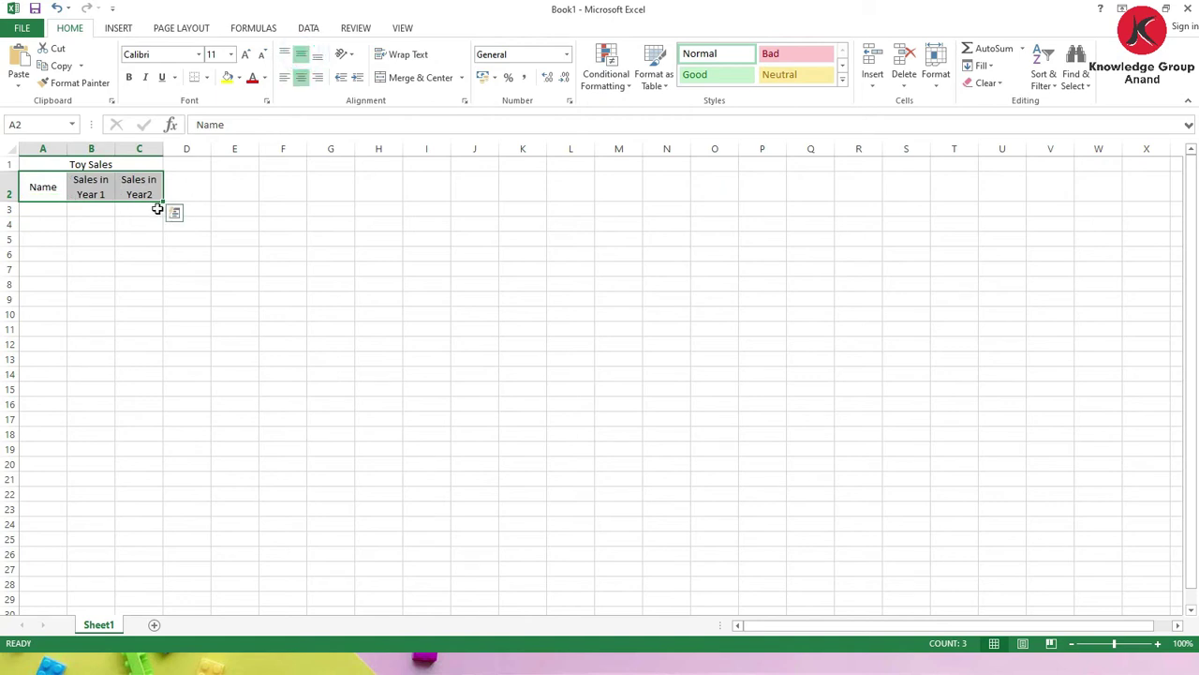
- Make the title and headings in A1:C2 bold at font size 14, and widen columns B and C
{"action": "left_click_drag", "start_coordinate": [69, 162], "coordinate": [75, 182]}
{"action": "left_click", "coordinate": [128, 77]}
{"action": "left_click", "coordinate": [246, 53]}
{"action": "left_click", "coordinate": [247, 53]}
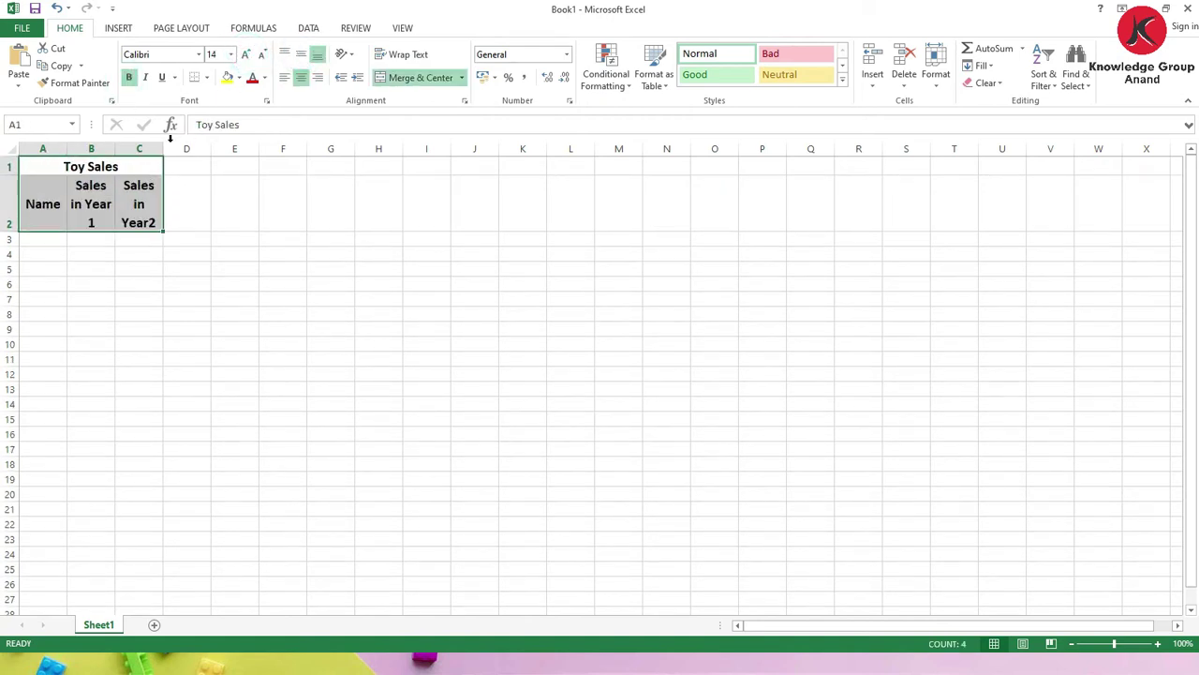
{"action": "left_click_drag", "start_coordinate": [115, 148], "coordinate": [182, 149]}
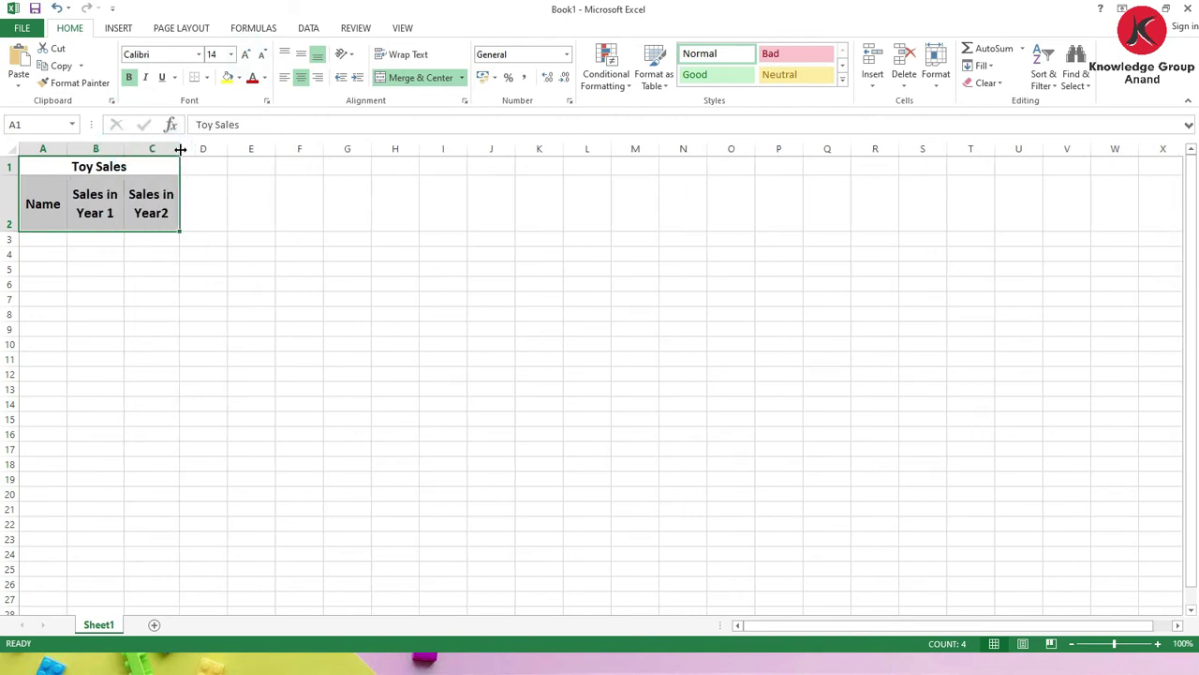
{"action": "left_click", "coordinate": [182, 271]}
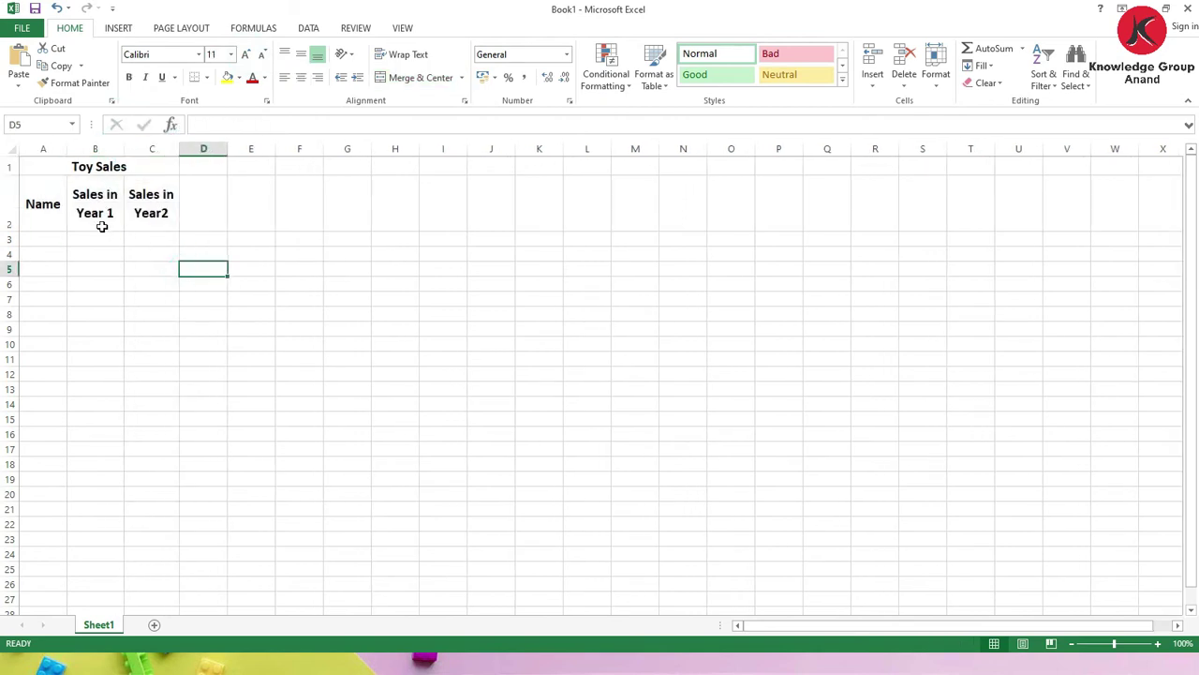
- List the toys Puzzles, Cars, Trucks and Dolls in cells A3 to A6
{"action": "left_click", "coordinate": [34, 238]}
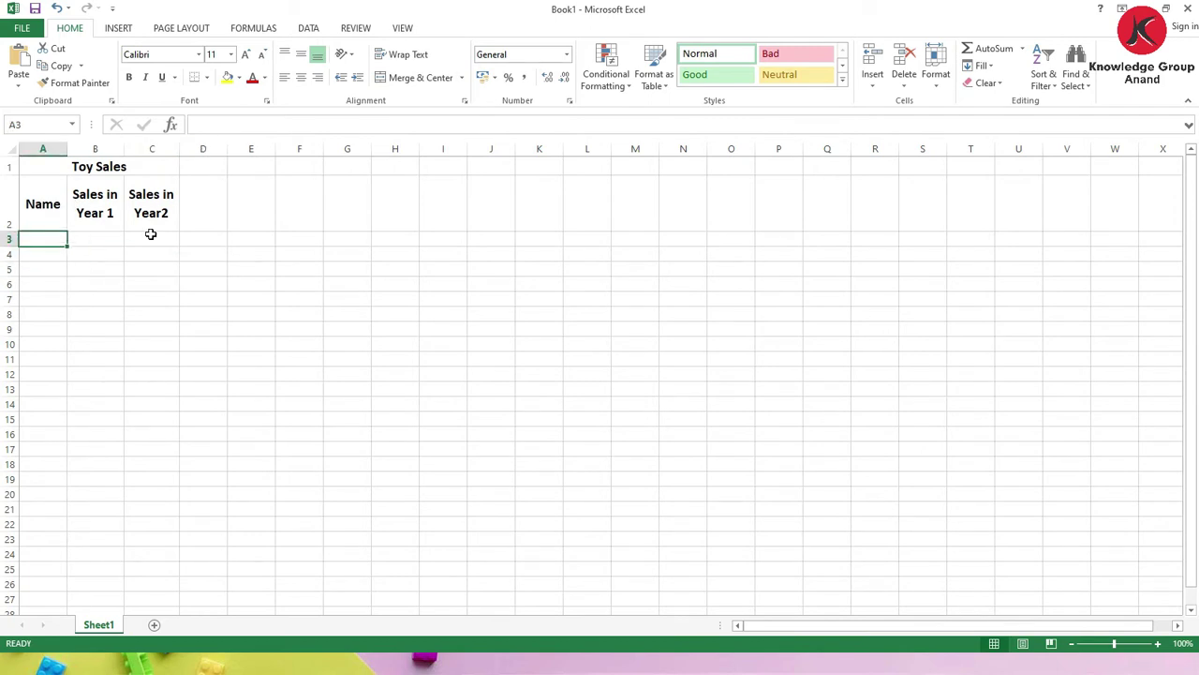
{"action": "type", "text": "Puzzles"}
{"action": "key", "text": "Return"}
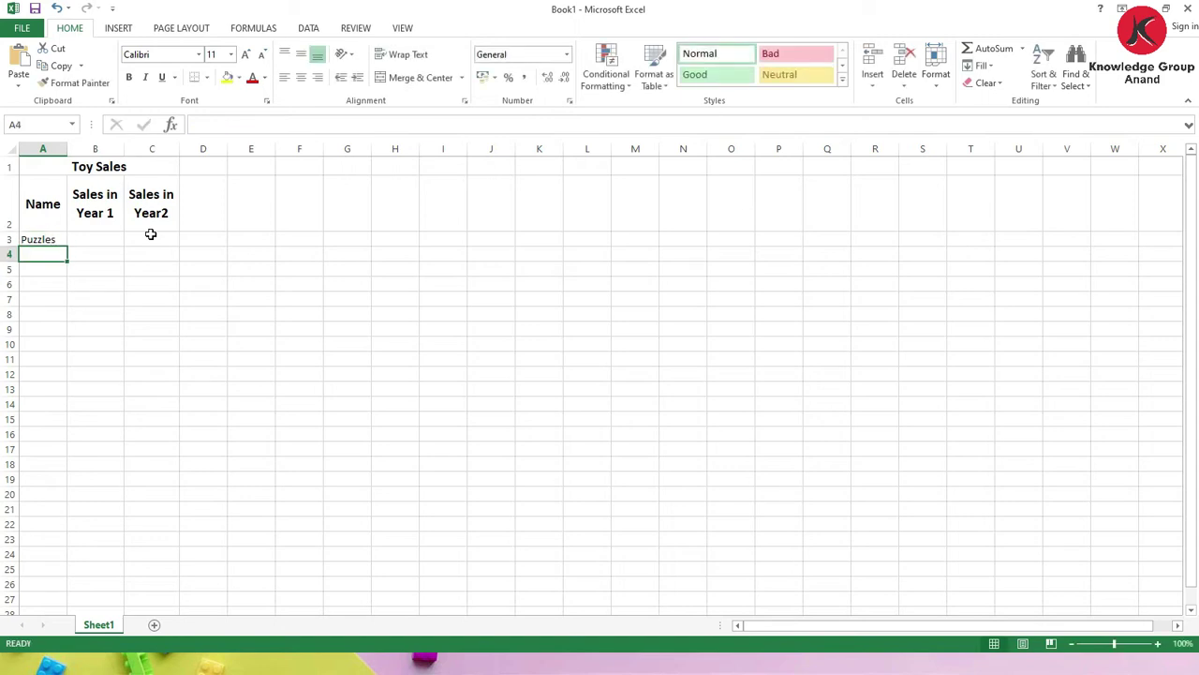
{"action": "type", "text": "Cars"}
{"action": "key", "text": "Return"}
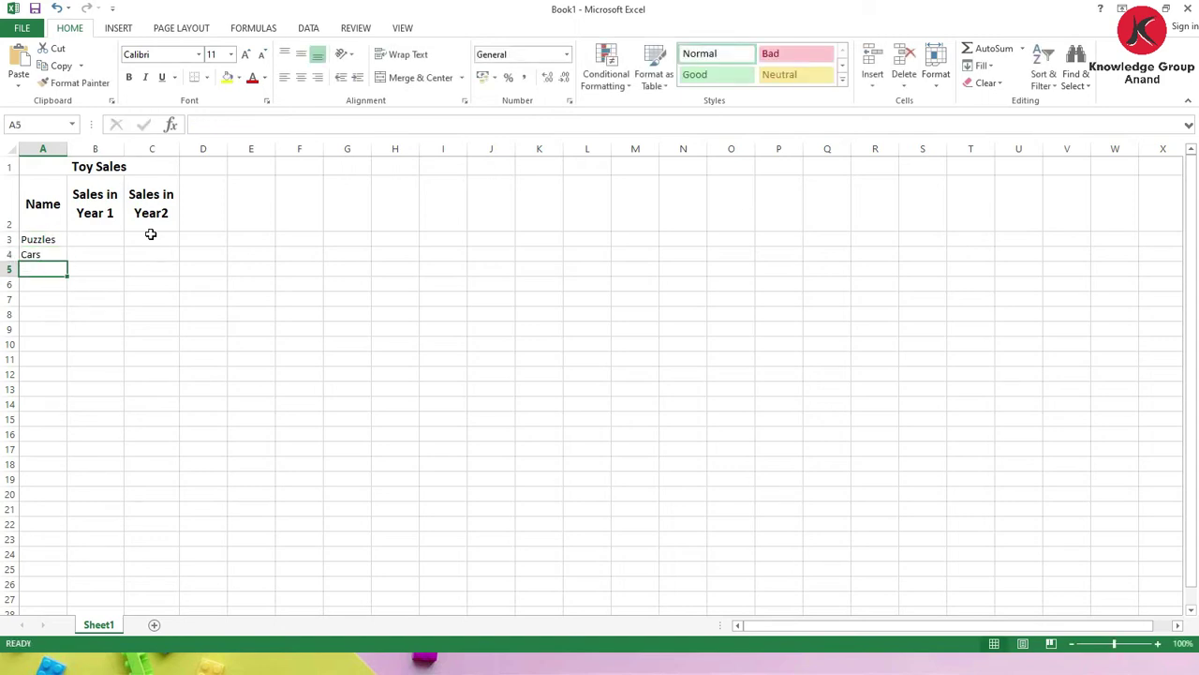
{"action": "type", "text": "Trucks"}
{"action": "key", "text": "Return"}
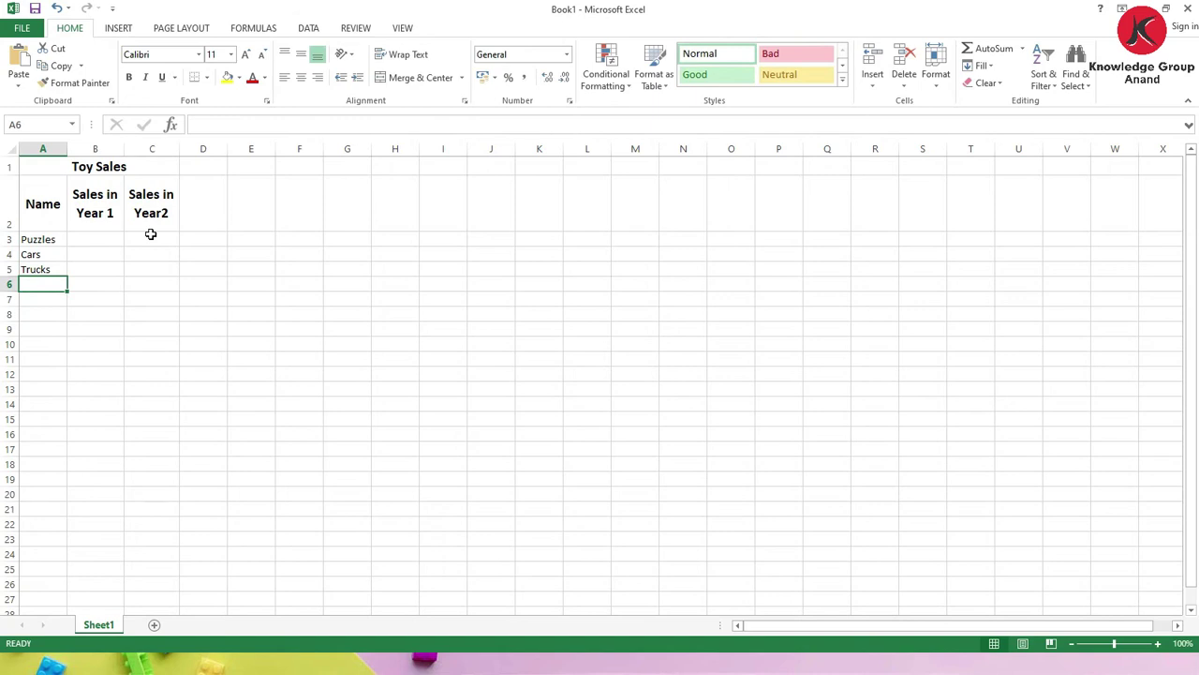
{"action": "type", "text": "Dolls"}
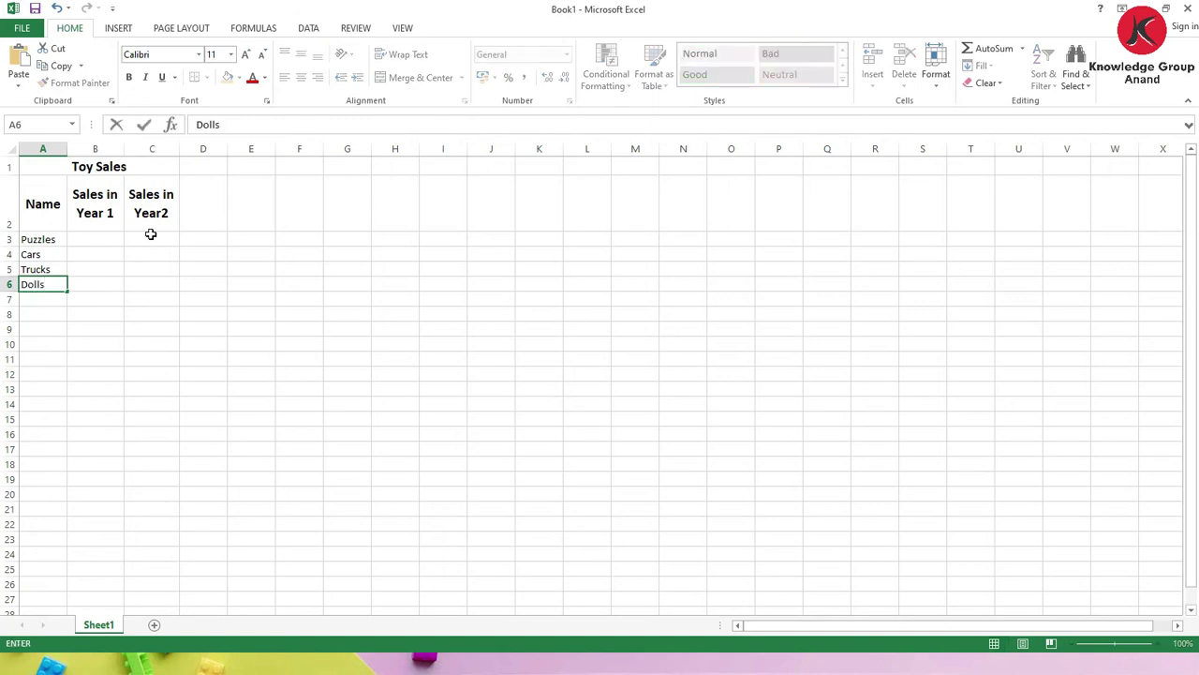
{"action": "key", "text": "Tab"}
- Fill in the Year 1 sales in B3 to B6 with 350, 280, 150 and 380
{"action": "key", "text": "Up"}
{"action": "key", "text": "Up"}
{"action": "key", "text": "Up"}
{"action": "type", "text": "350"}
{"action": "key", "text": "Return"}
{"action": "type", "text": "280"}
{"action": "key", "text": "Return"}
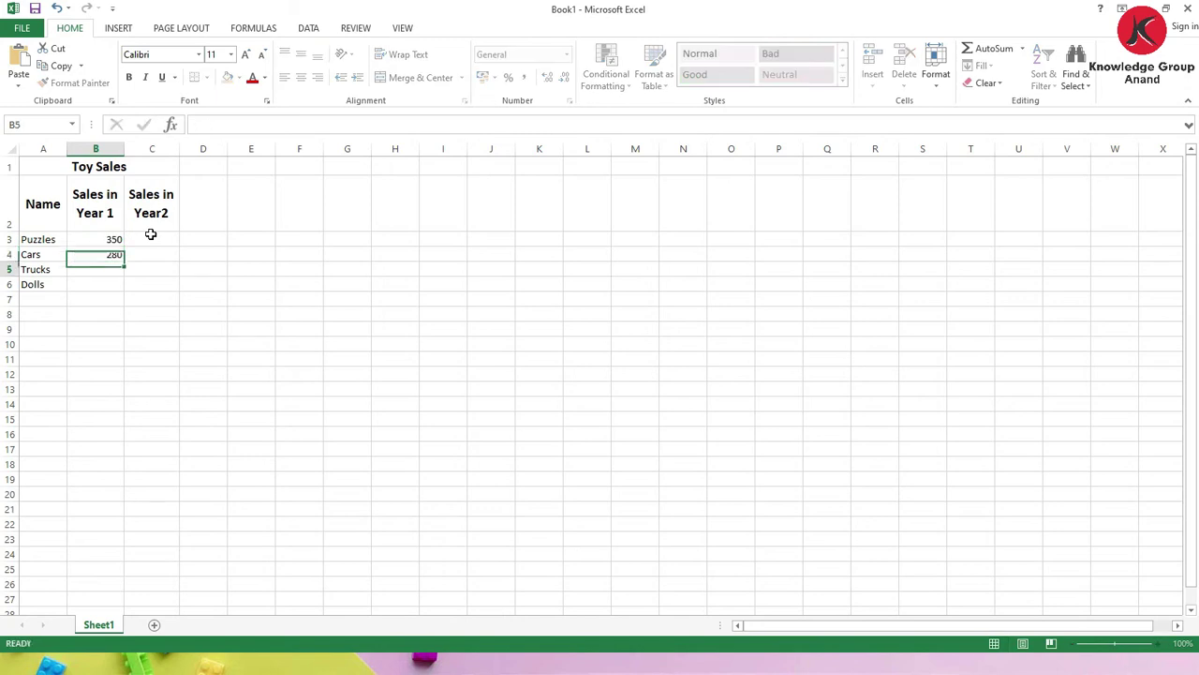
{"action": "type", "text": "150"}
{"action": "key", "text": "Return"}
{"action": "type", "text": "2"}
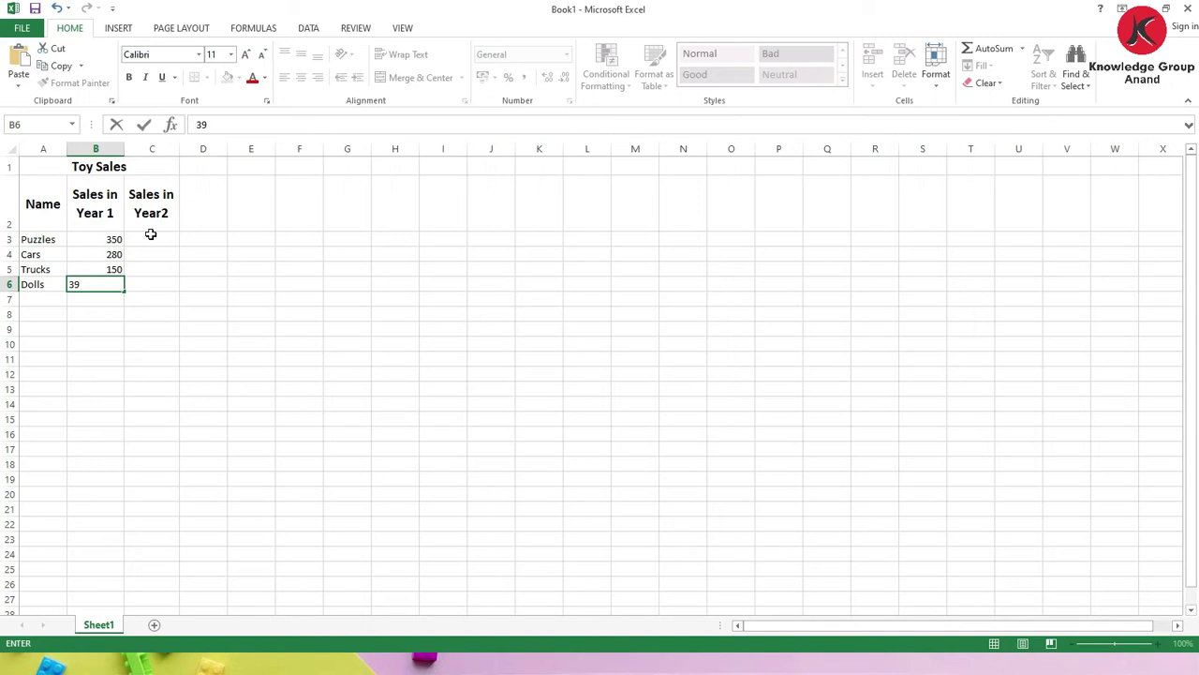
{"action": "type", "text": "80"}
{"action": "key", "text": "Tab"}
- Fill in the Year 2 sales in C3 to C6 with 380, 300, 180 and 425
{"action": "key", "text": "Up"}
{"action": "key", "text": "Up"}
{"action": "key", "text": "Up"}
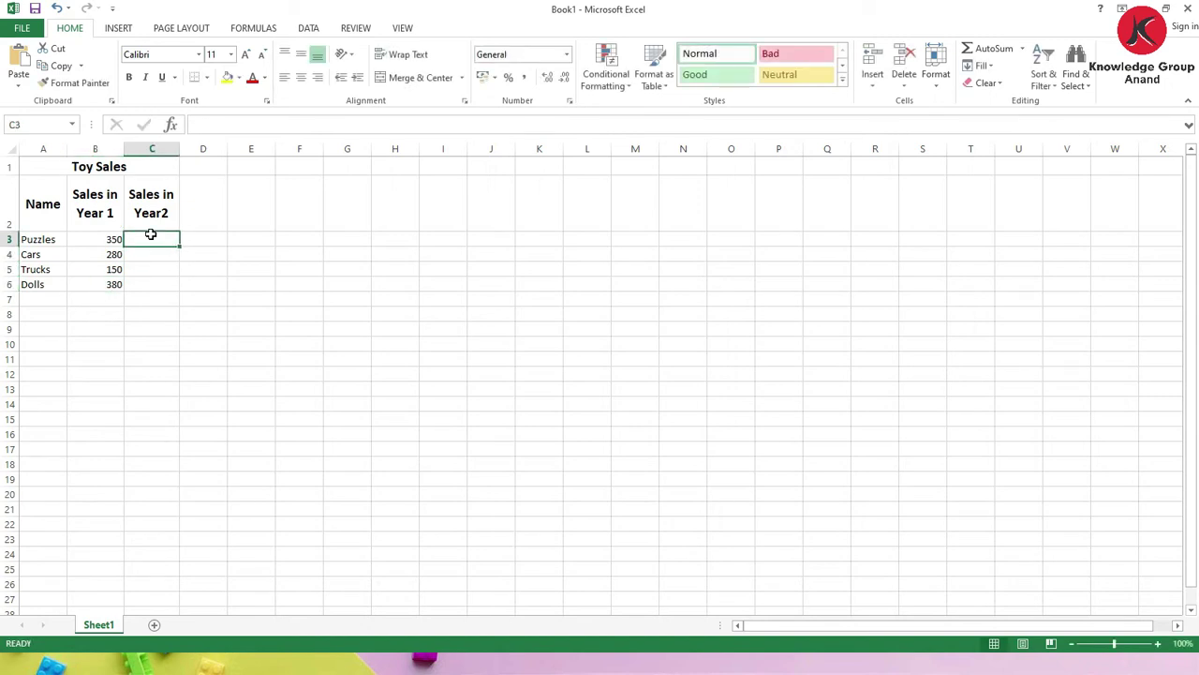
{"action": "type", "text": "380"}
{"action": "key", "text": "Return"}
{"action": "type", "text": "300"}
{"action": "key", "text": "Return"}
{"action": "type", "text": "180"}
{"action": "key", "text": "Return"}
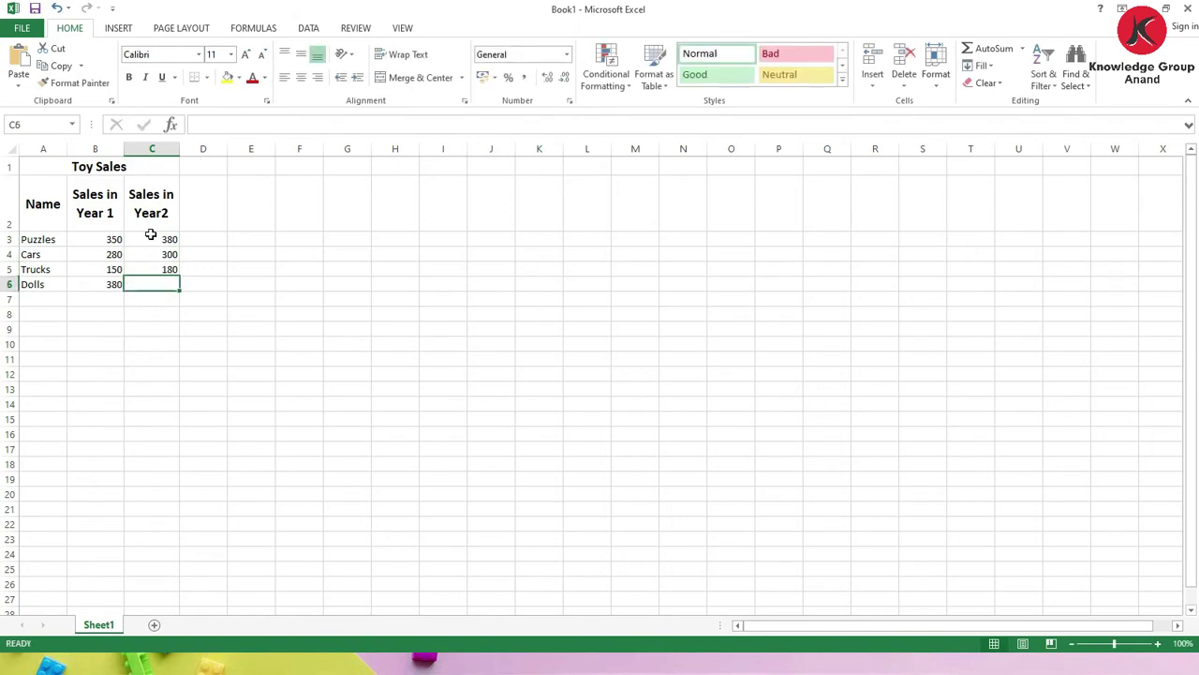
{"action": "type", "text": "425"}
{"action": "key", "text": "Tab"}
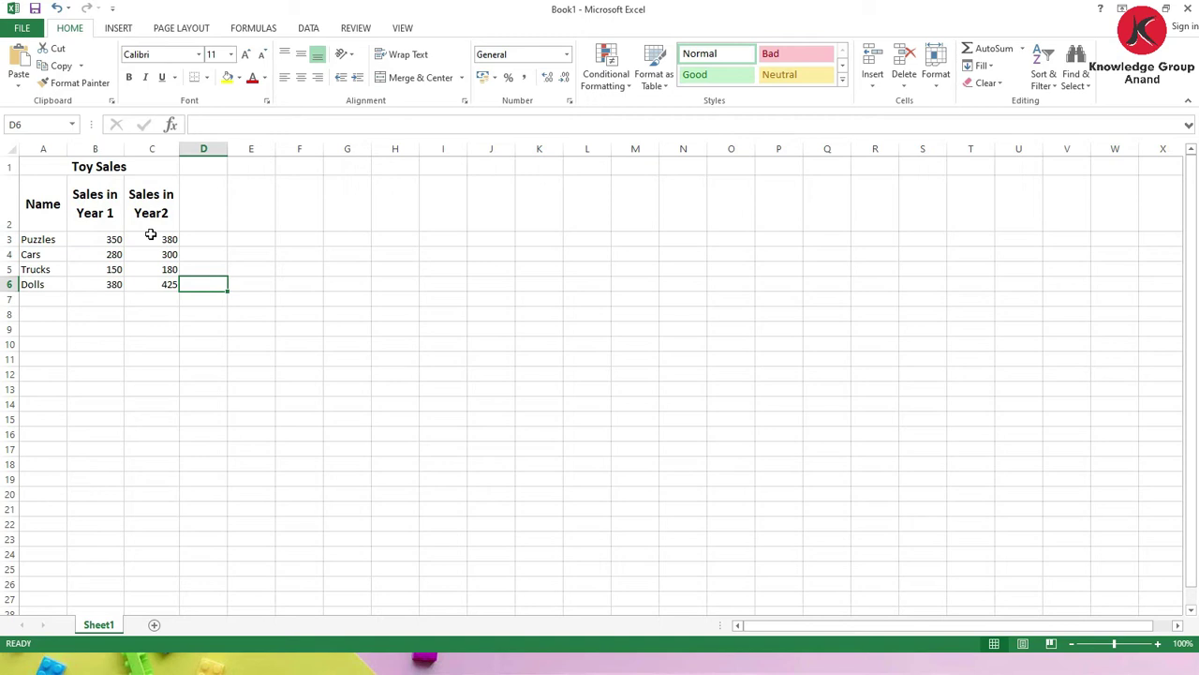
- Insert a Clustered Column chart of the toy sales table in A1:C6, comparing both years for each toy
{"action": "left_click", "coordinate": [117, 27]}
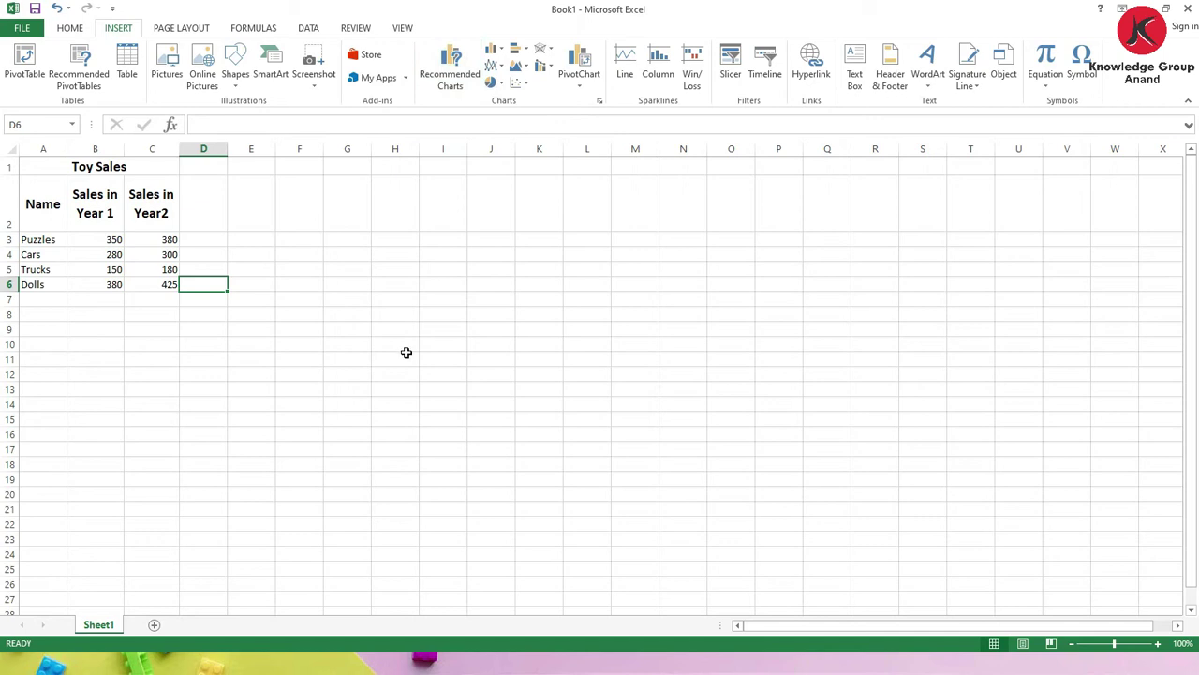
{"action": "left_click", "coordinate": [72, 168]}
{"action": "left_click_drag", "start_coordinate": [73, 183], "coordinate": [88, 278]}
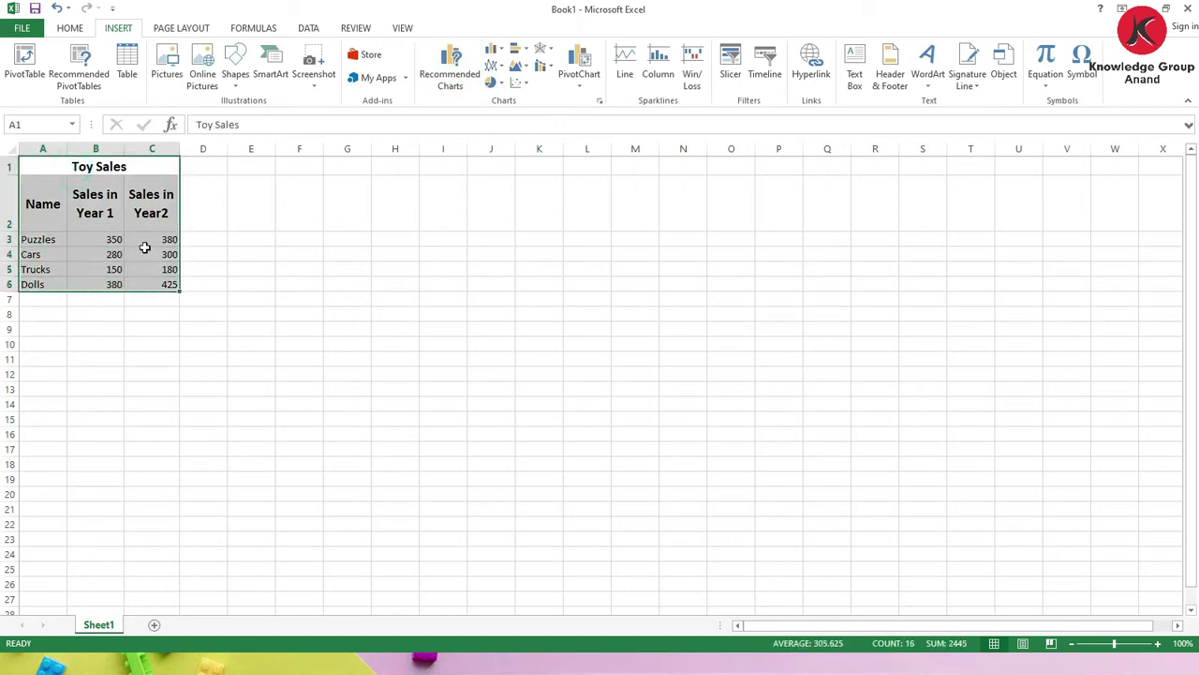
{"action": "left_click", "coordinate": [599, 101]}
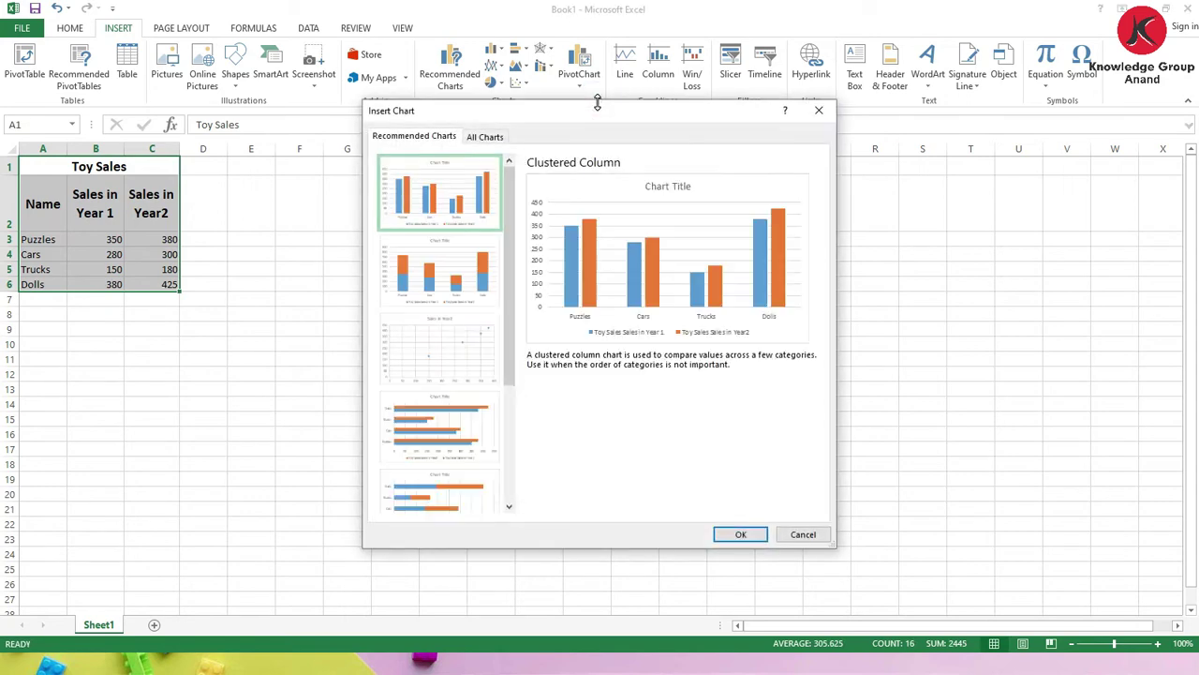
{"action": "left_click", "coordinate": [484, 136]}
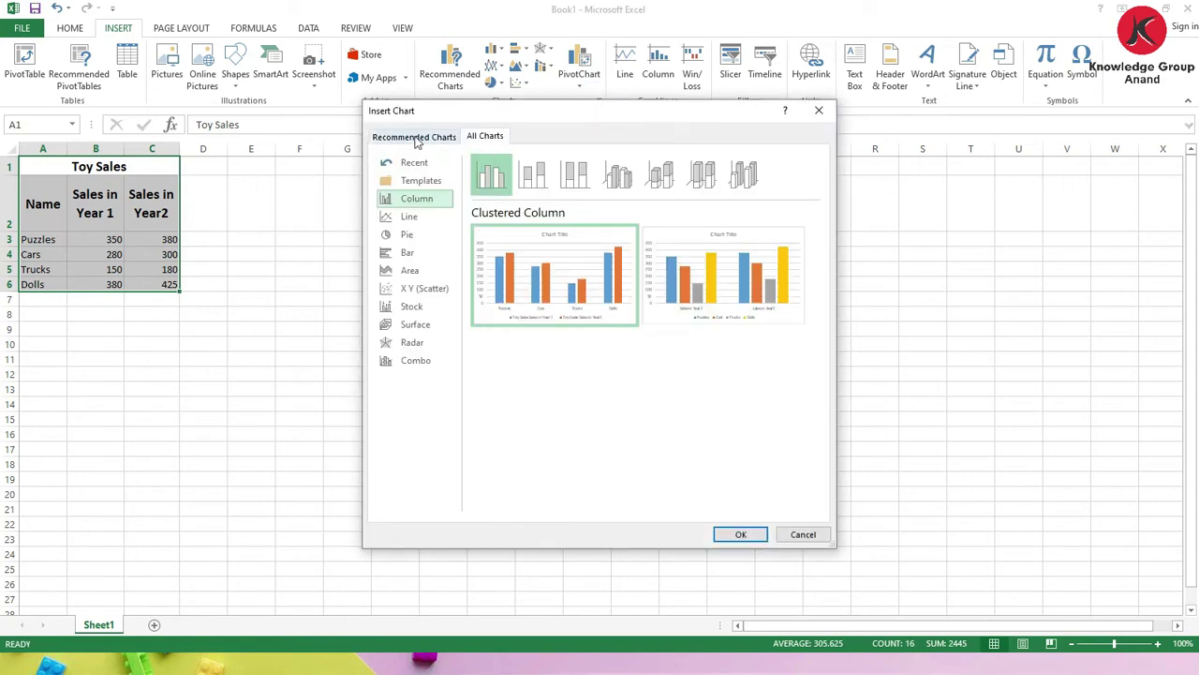
{"action": "left_click", "coordinate": [415, 137]}
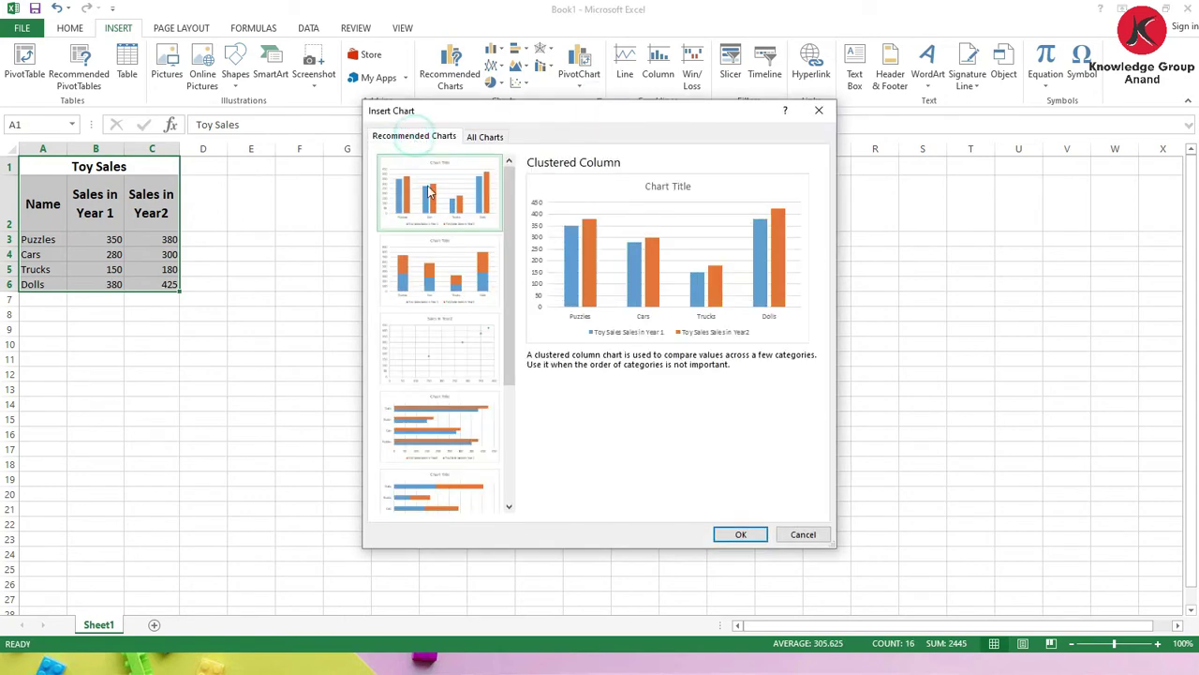
{"action": "left_click", "coordinate": [484, 137]}
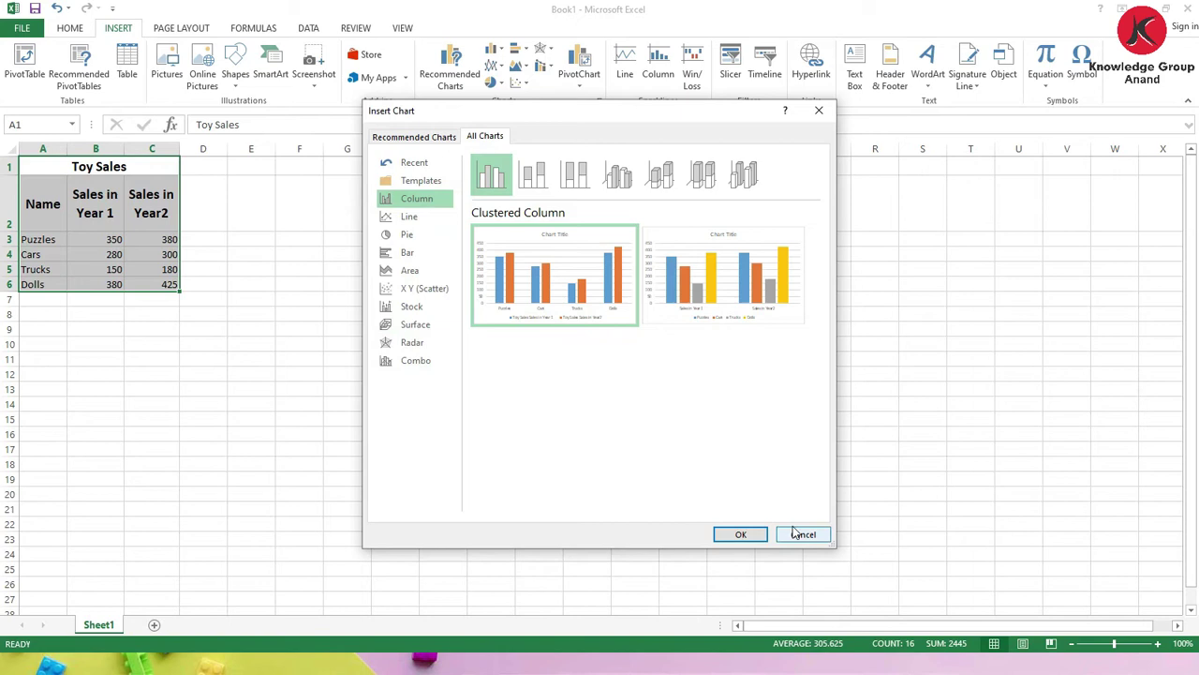
{"action": "mouse_move", "coordinate": [520, 312]}
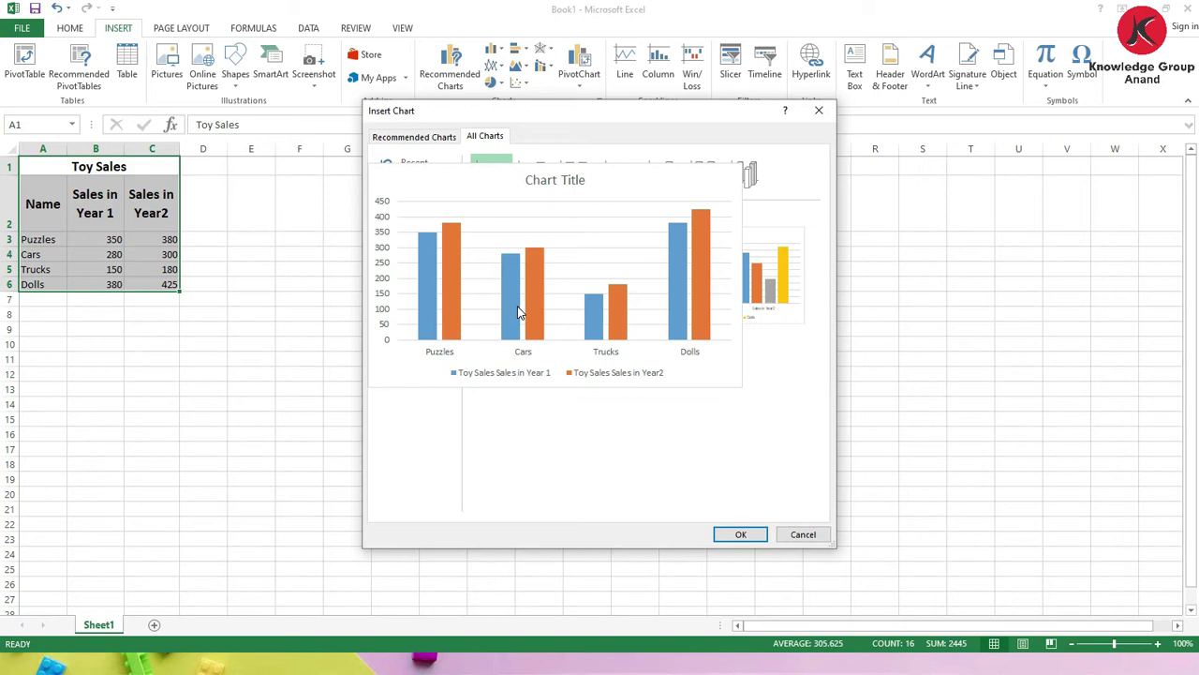
{"action": "left_click", "coordinate": [408, 201]}
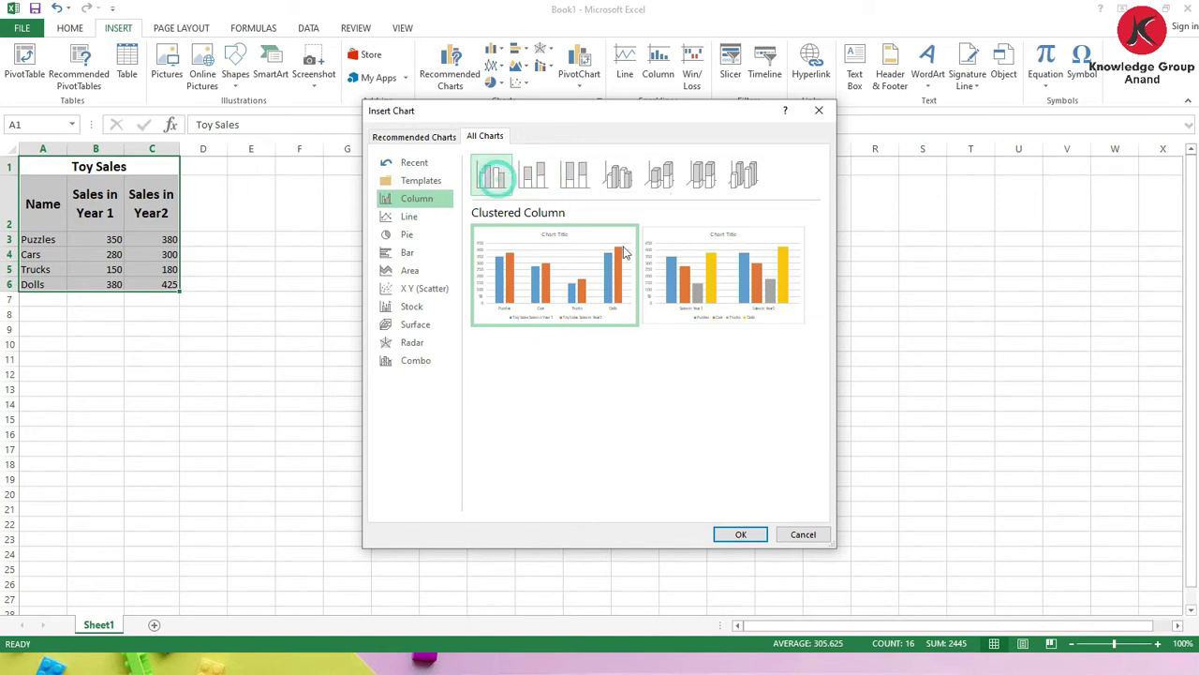
{"action": "left_click", "coordinate": [741, 535]}
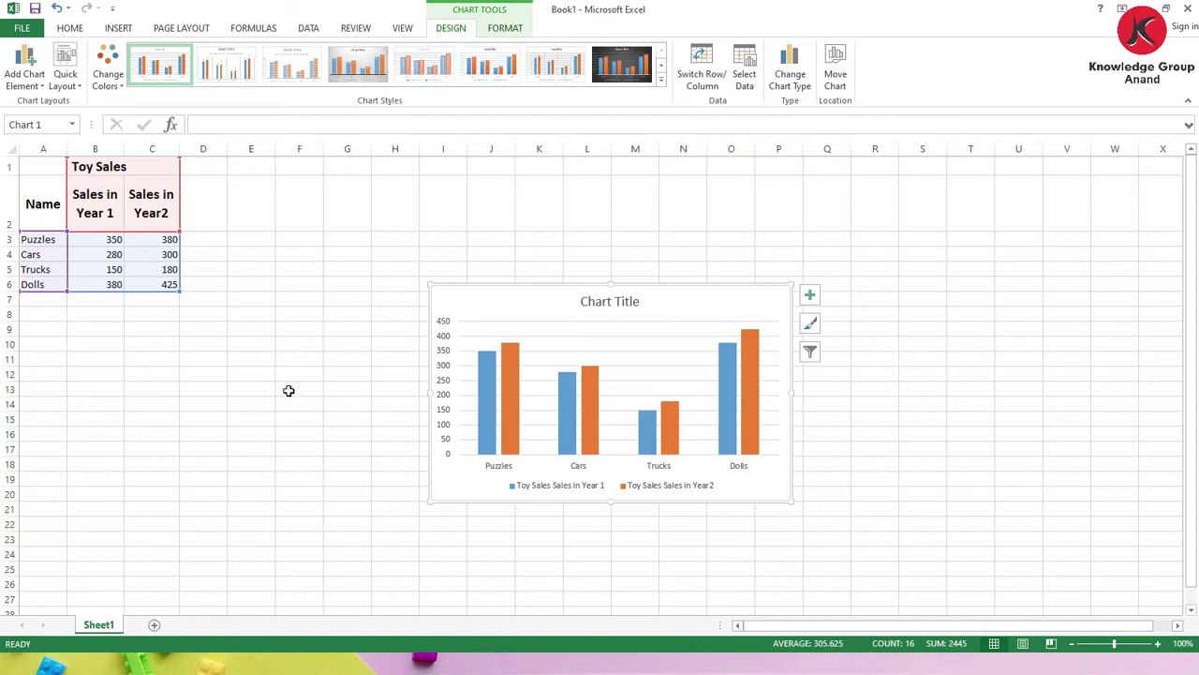
{"action": "left_click", "coordinate": [249, 401]}
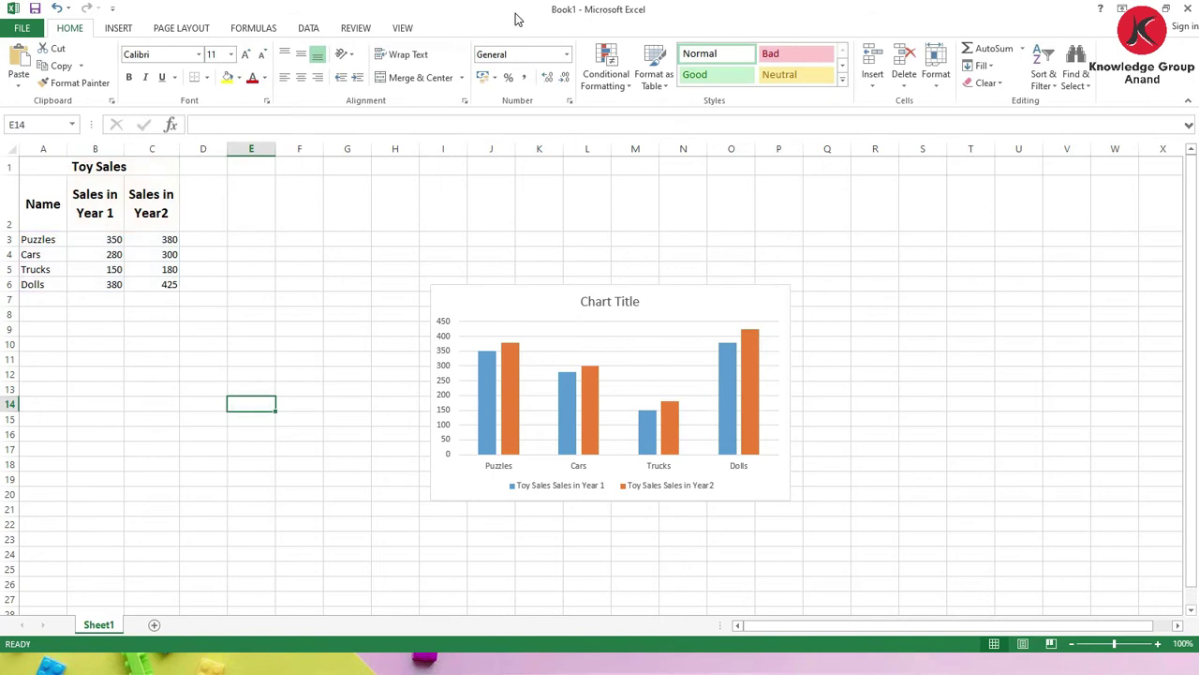
- Hide the primary horizontal axis of the toy sales chart
{"action": "left_click", "coordinate": [544, 302]}
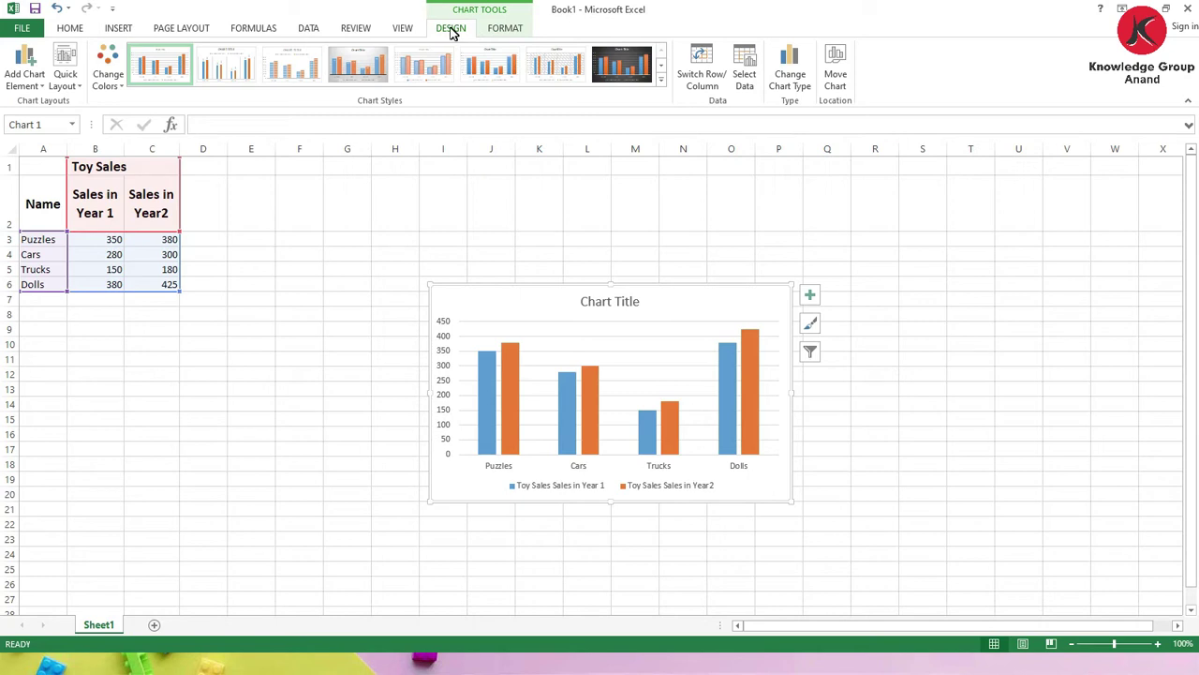
{"action": "left_click", "coordinate": [25, 70]}
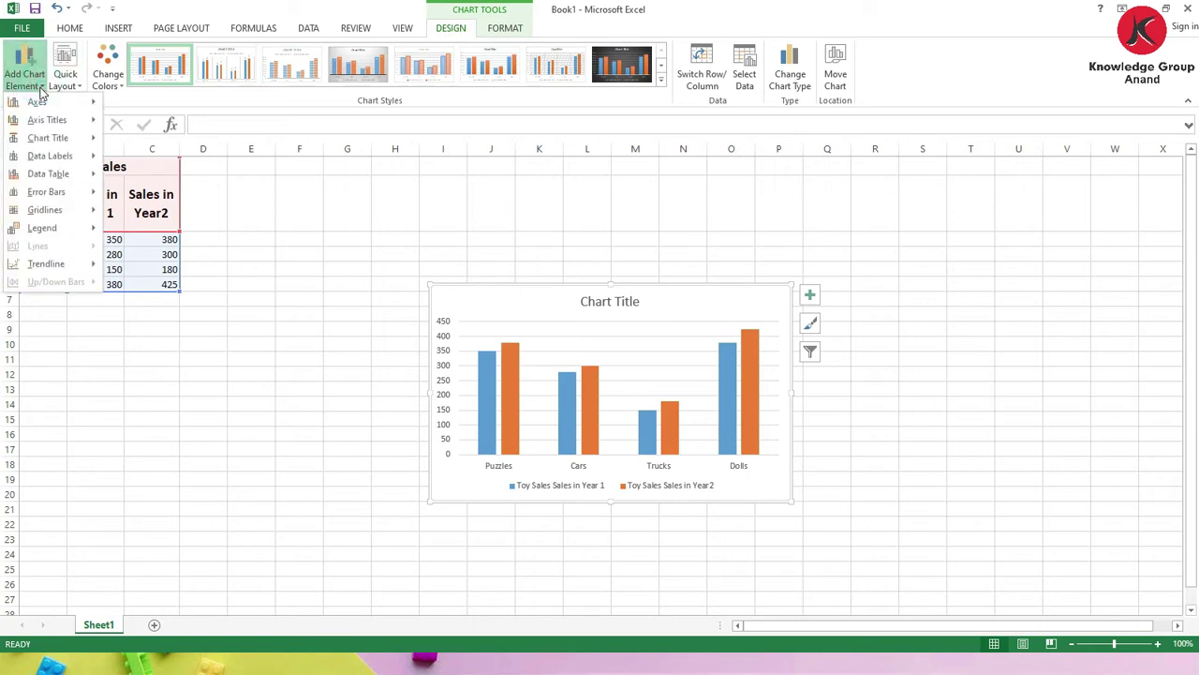
{"action": "mouse_move", "coordinate": [40, 141]}
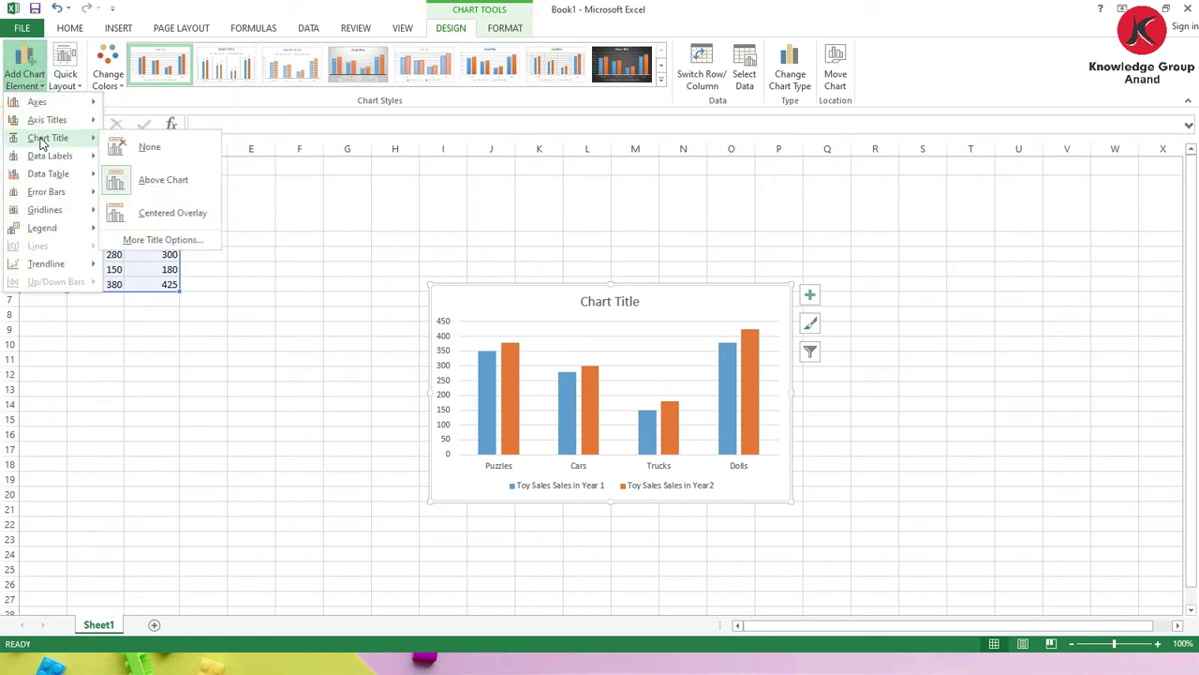
{"action": "mouse_move", "coordinate": [54, 105]}
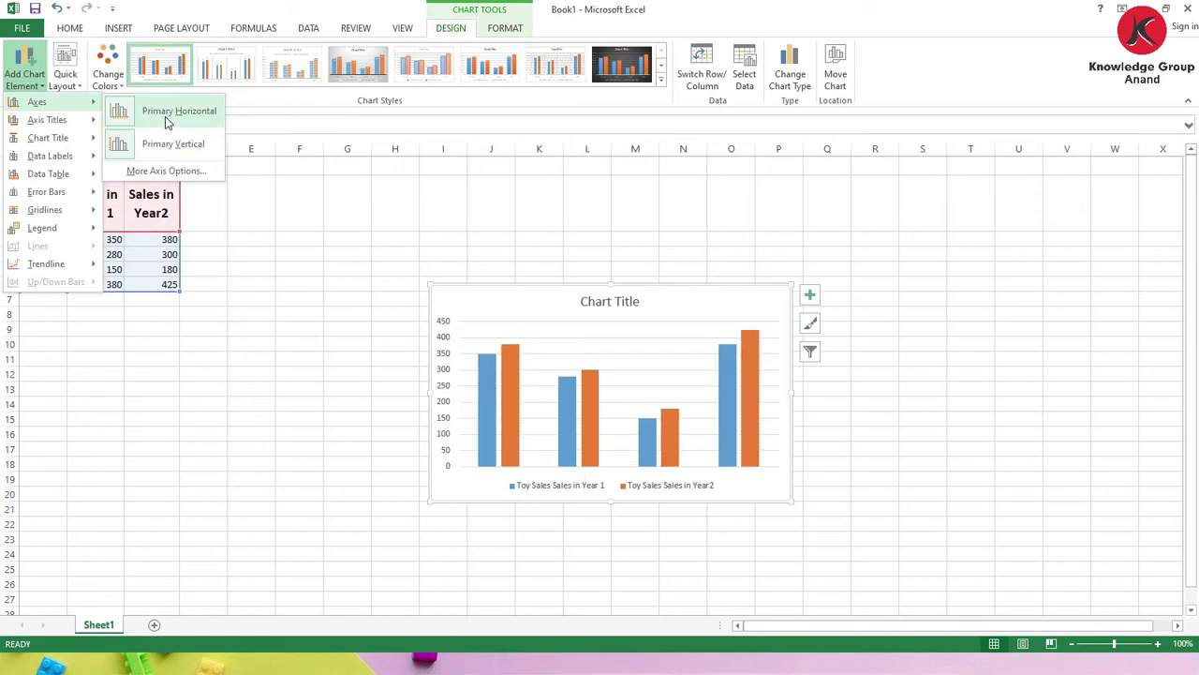
{"action": "left_click", "coordinate": [165, 113]}
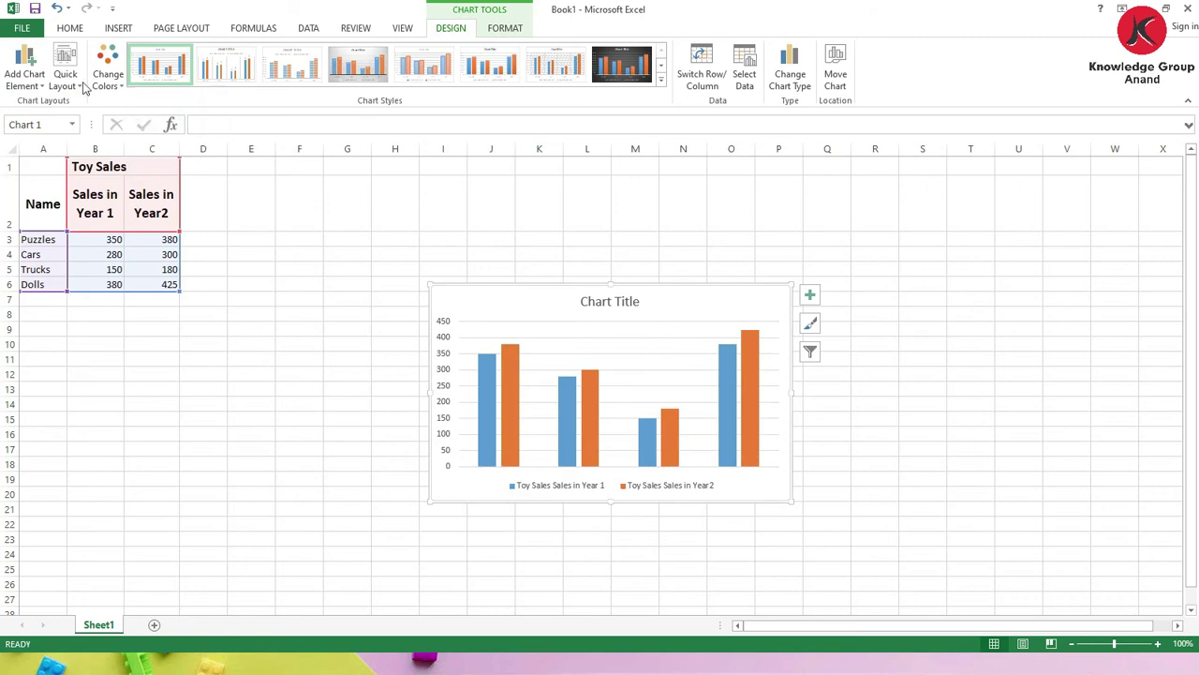
- Add a primary horizontal axis title to the chart and change its text to "Names"
{"action": "left_click", "coordinate": [24, 67]}
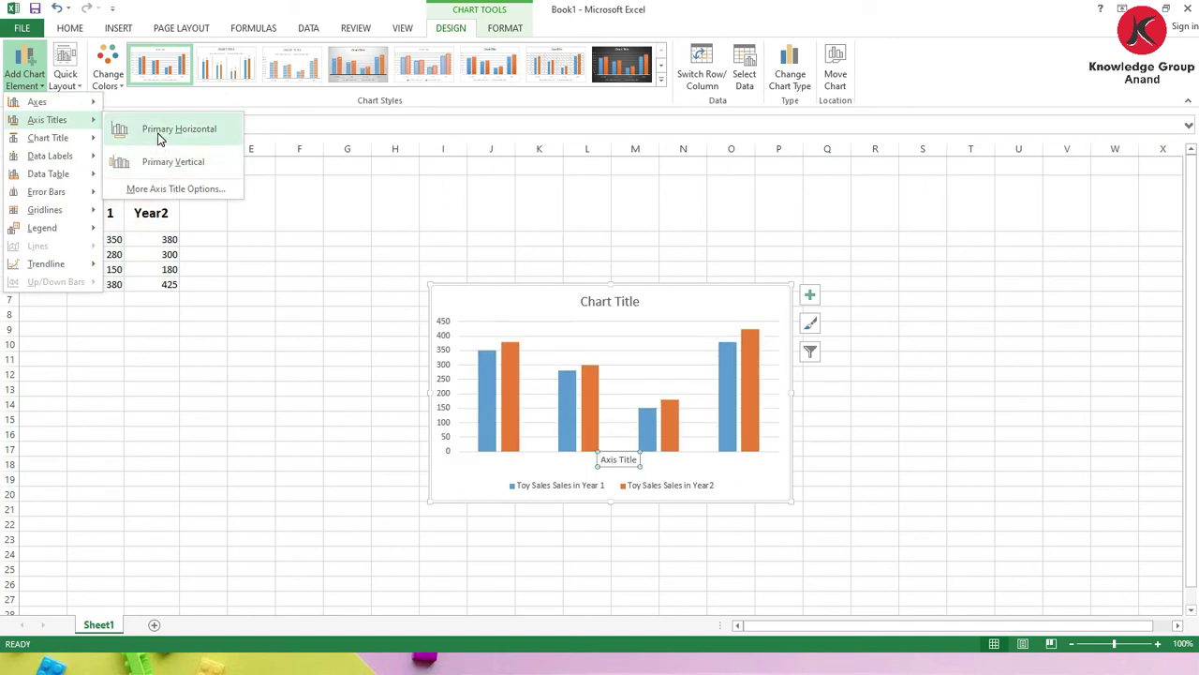
{"action": "left_click", "coordinate": [195, 136]}
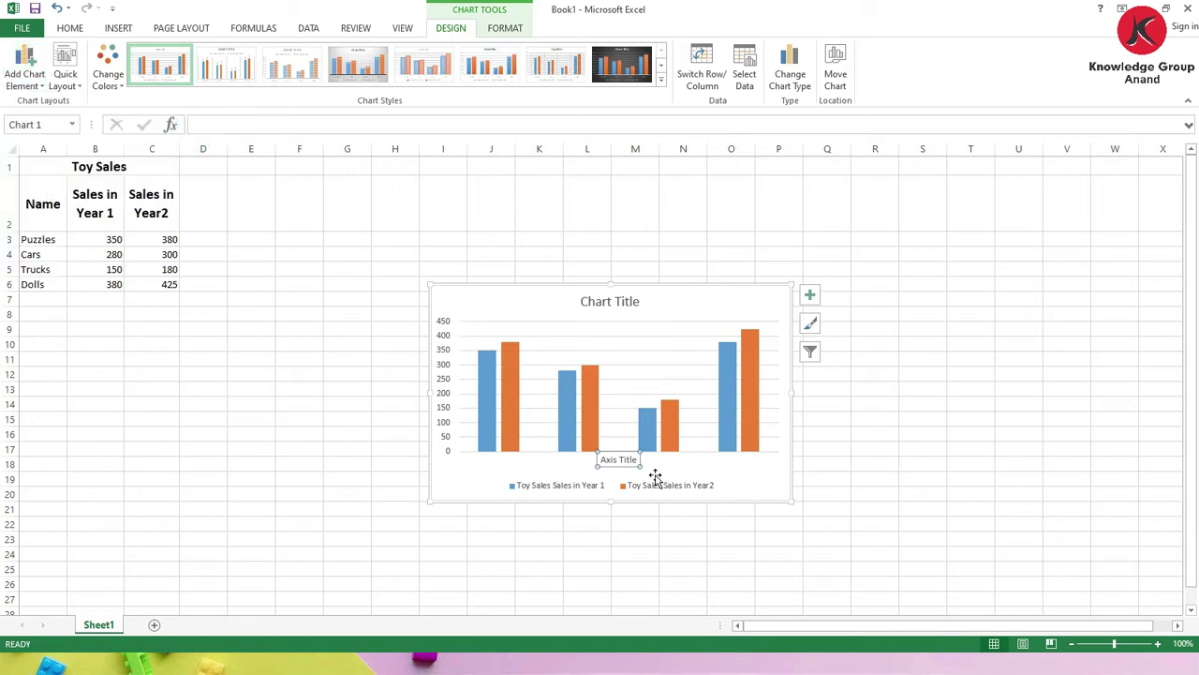
{"action": "left_click", "coordinate": [615, 462]}
{"action": "double_click", "coordinate": [614, 462]}
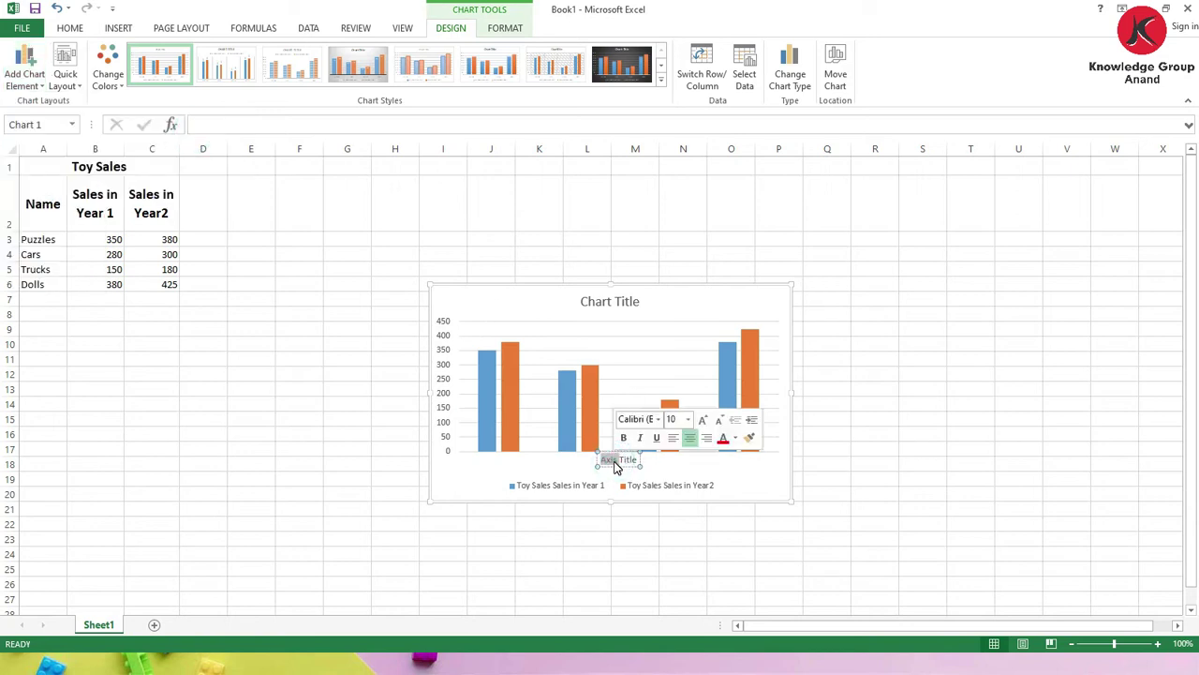
{"action": "left_click_drag", "start_coordinate": [610, 460], "coordinate": [643, 468]}
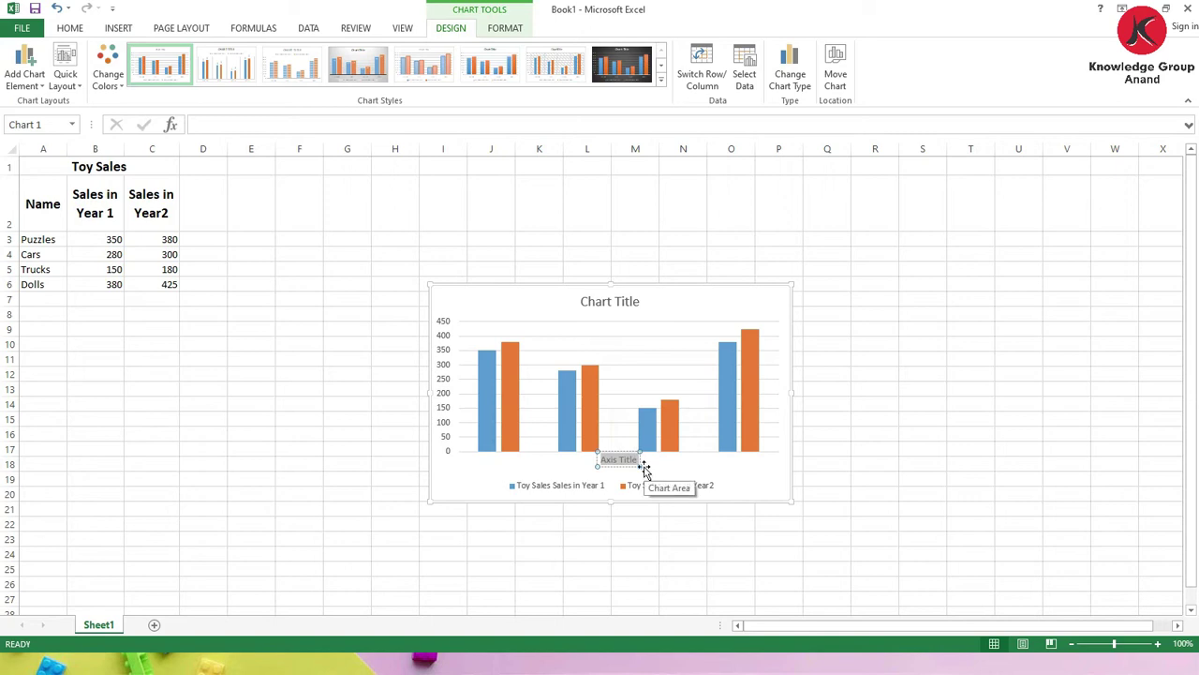
{"action": "type", "text": "Names"}
- Add a primary vertical axis title to the chart with the text "Sles"
{"action": "left_click", "coordinate": [25, 68]}
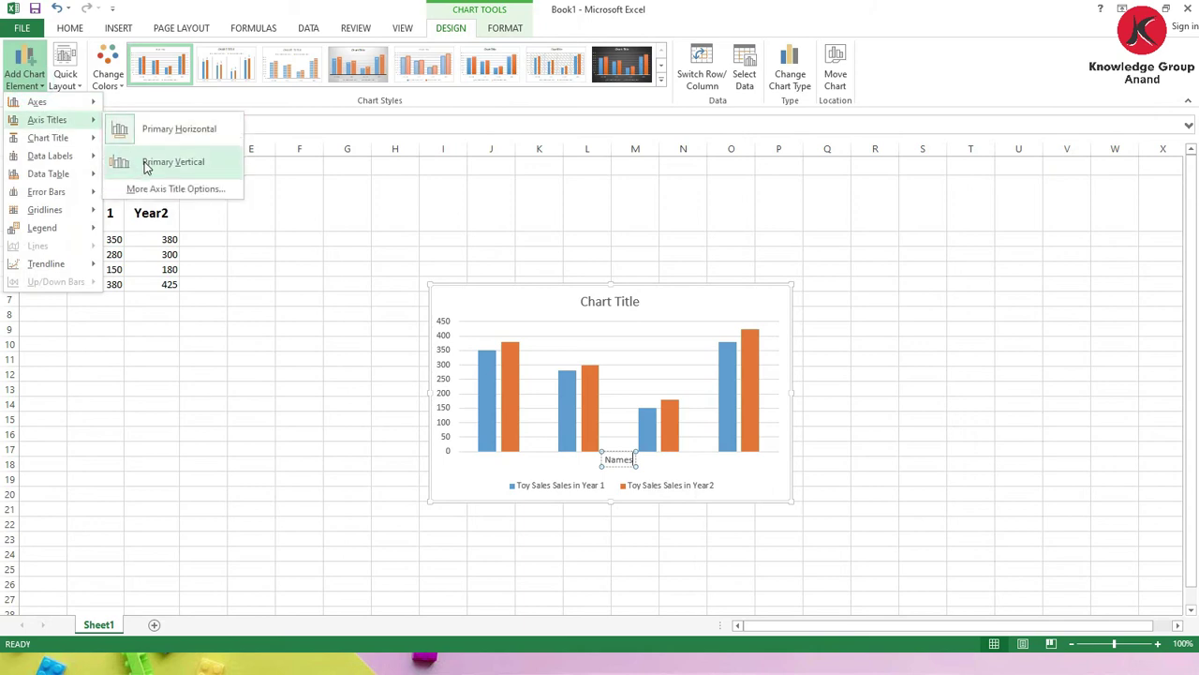
{"action": "left_click", "coordinate": [146, 164]}
{"action": "triple_click", "coordinate": [451, 391]}
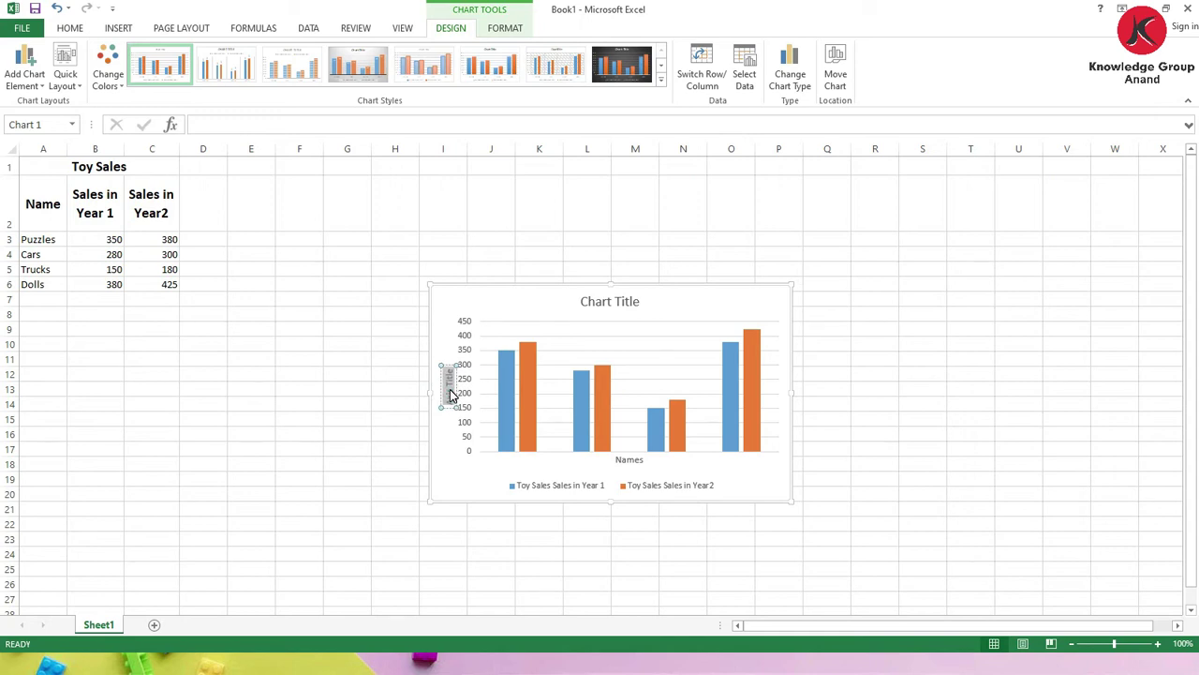
{"action": "type", "text": "Sles"}
{"action": "left_click", "coordinate": [384, 389]}
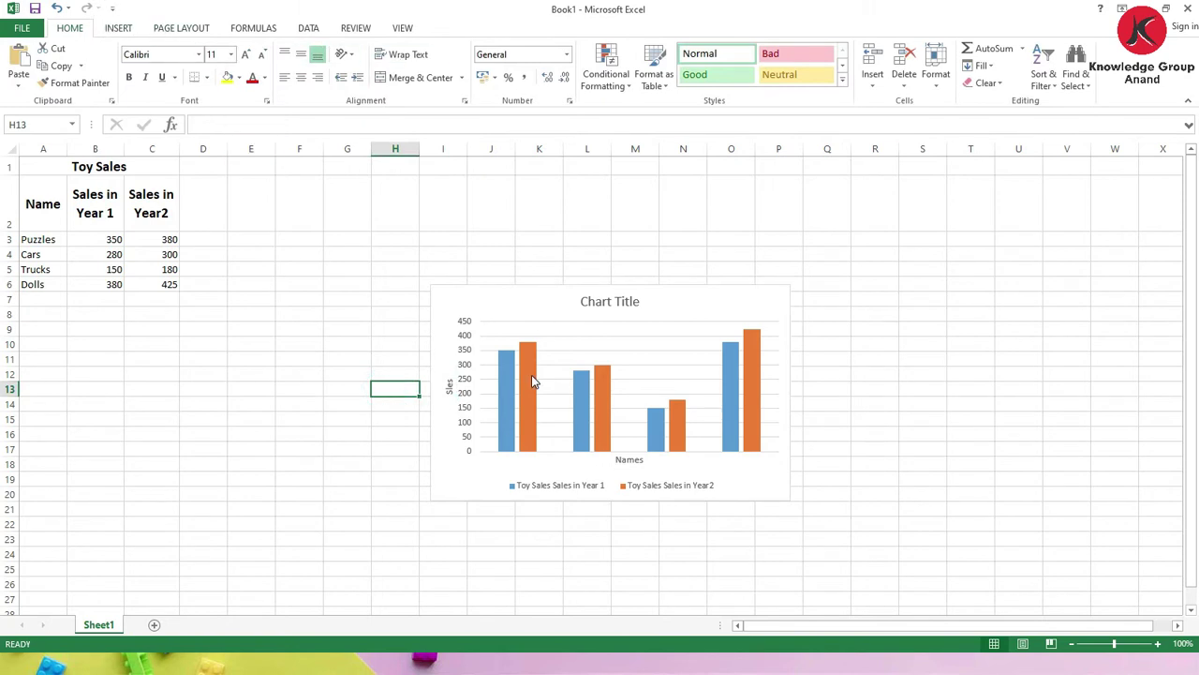
- Replace the placeholder chart title above the columns with "Sales of Toys in Year 1 and Year 2"
{"action": "left_click", "coordinate": [525, 306]}
{"action": "left_click", "coordinate": [453, 28]}
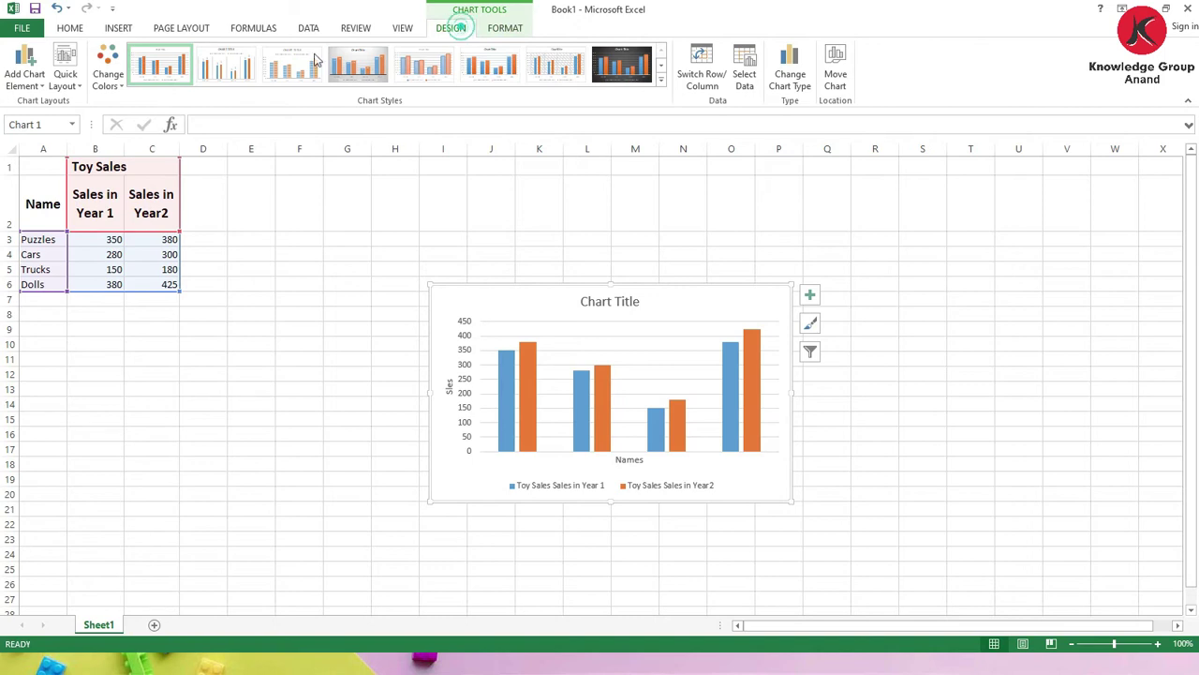
{"action": "left_click", "coordinate": [14, 82]}
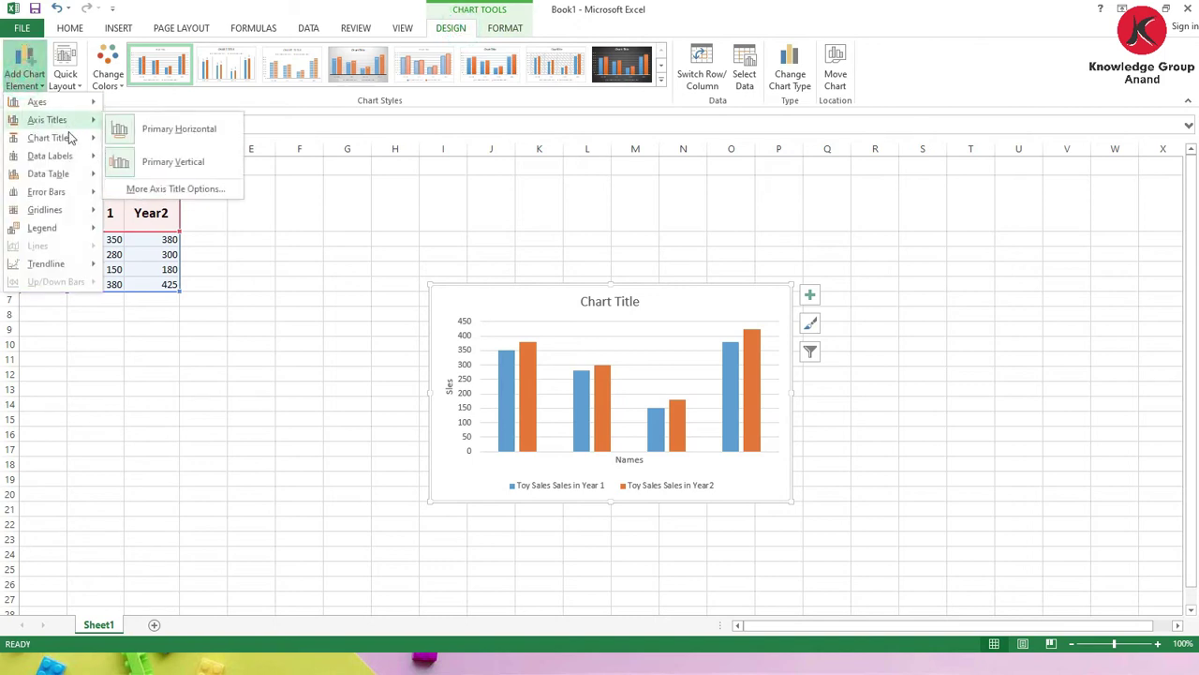
{"action": "mouse_move", "coordinate": [71, 138]}
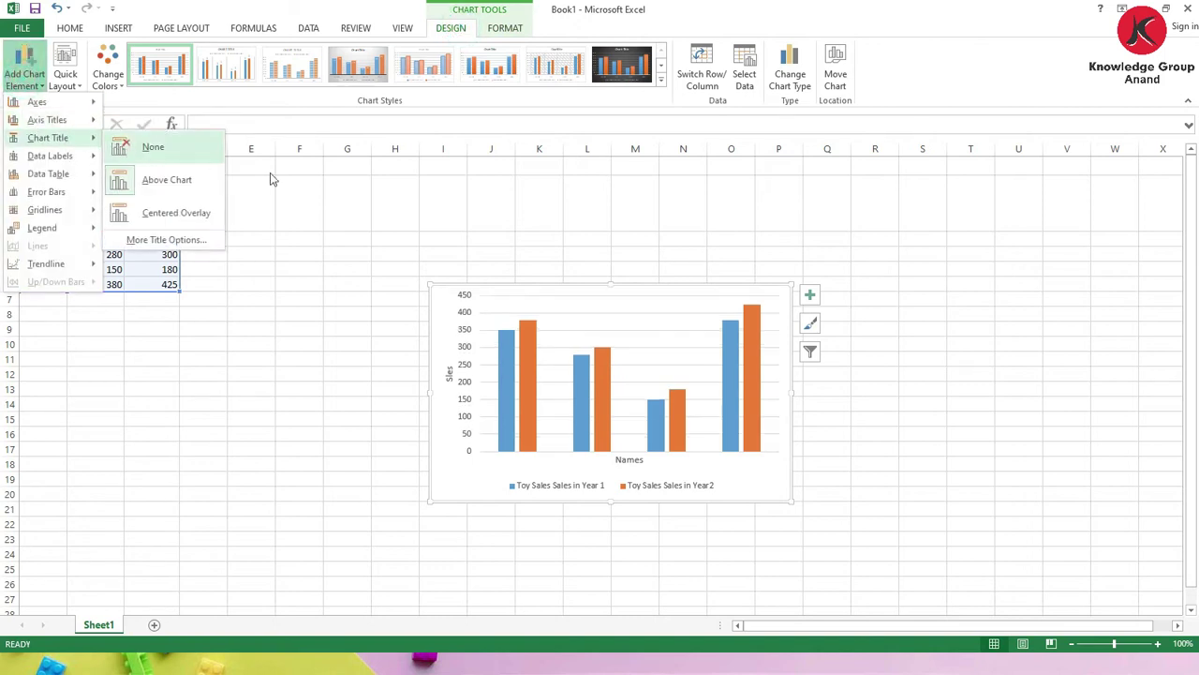
{"action": "left_click", "coordinate": [603, 305]}
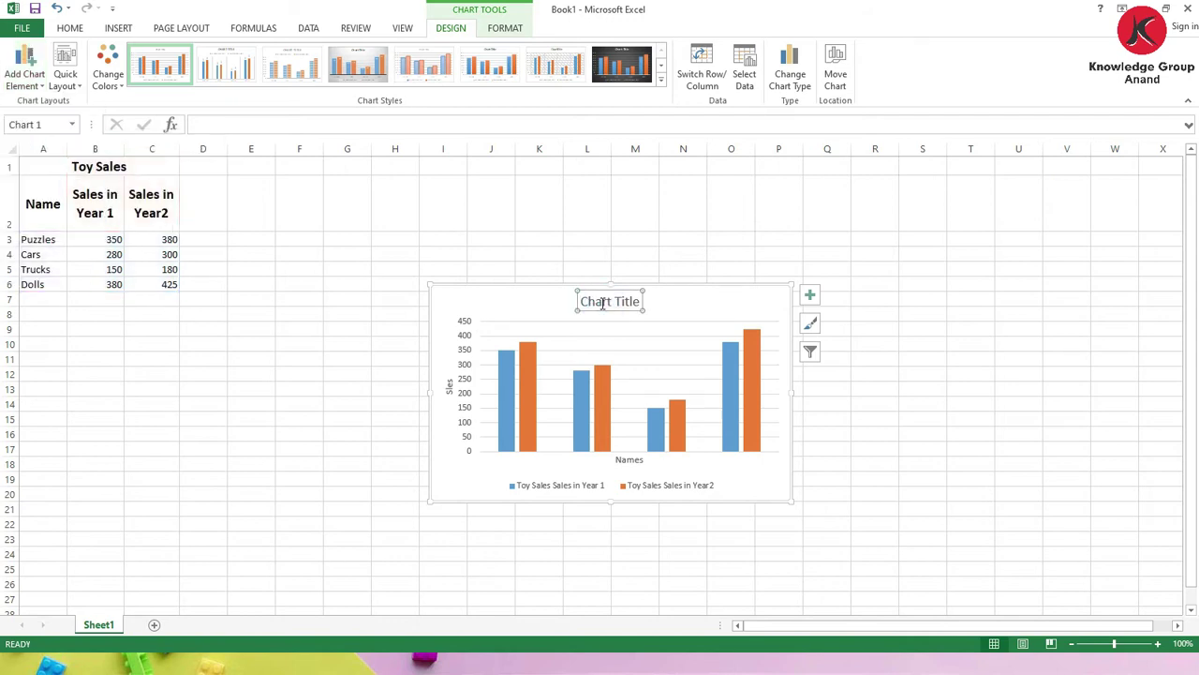
{"action": "type", "text": "S"}
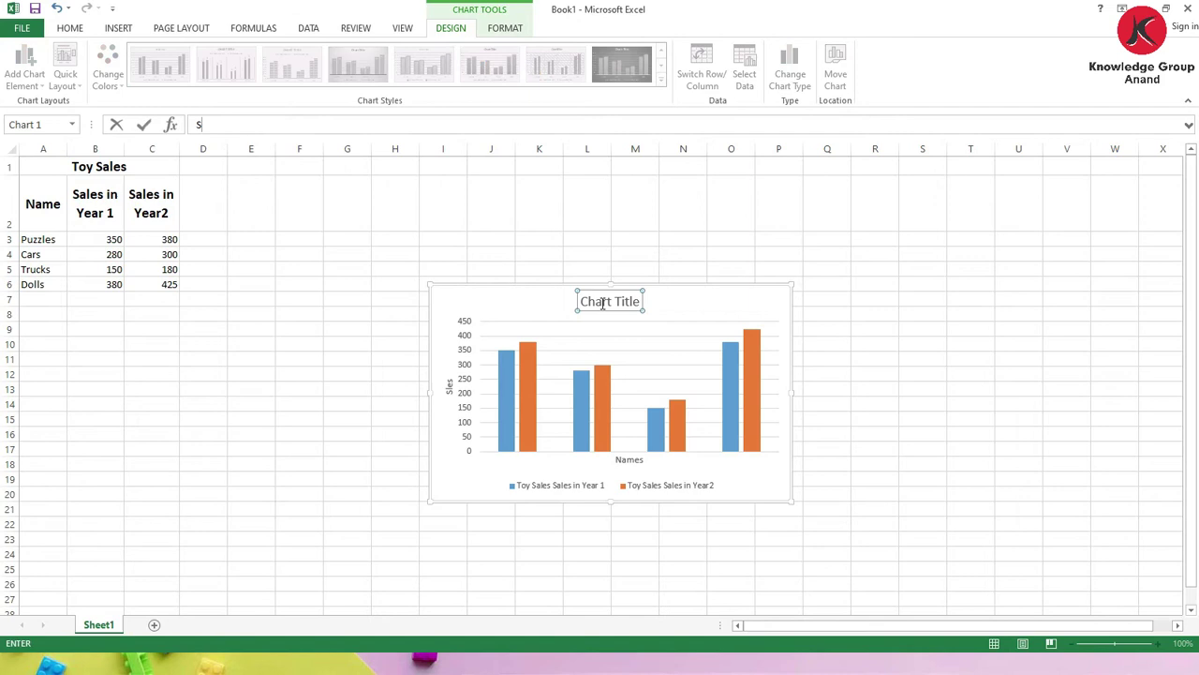
{"action": "double_click", "coordinate": [603, 304]}
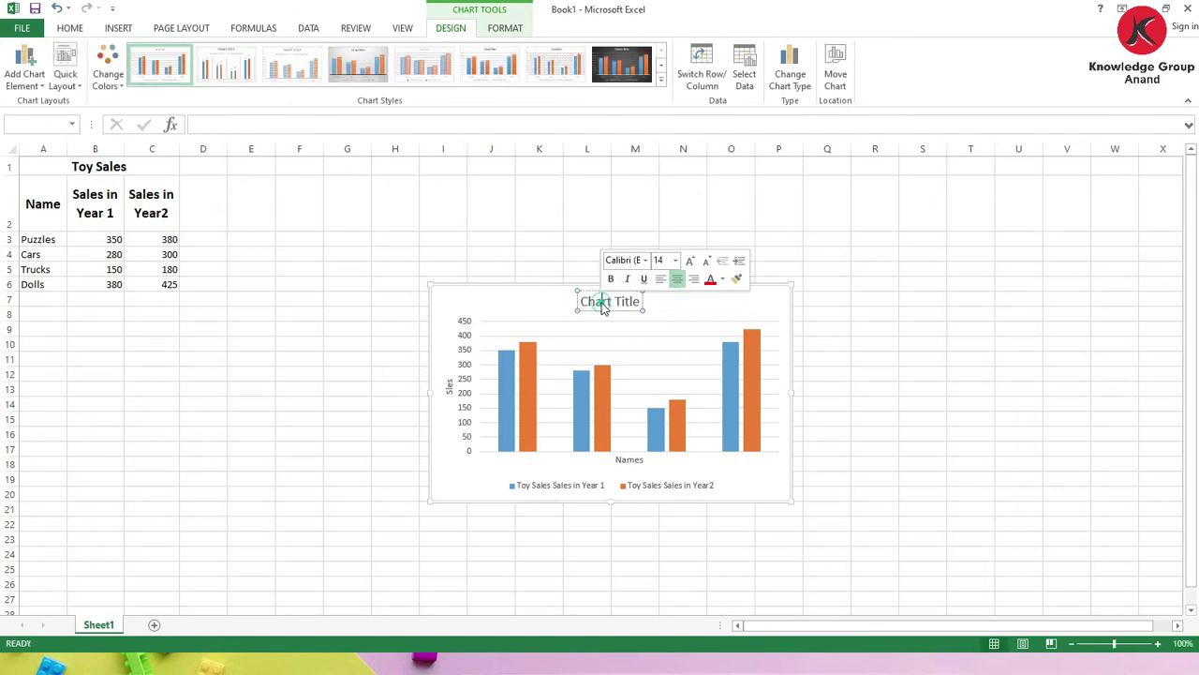
{"action": "key", "text": "ctrl+a"}
{"action": "type", "text": "Sales"}
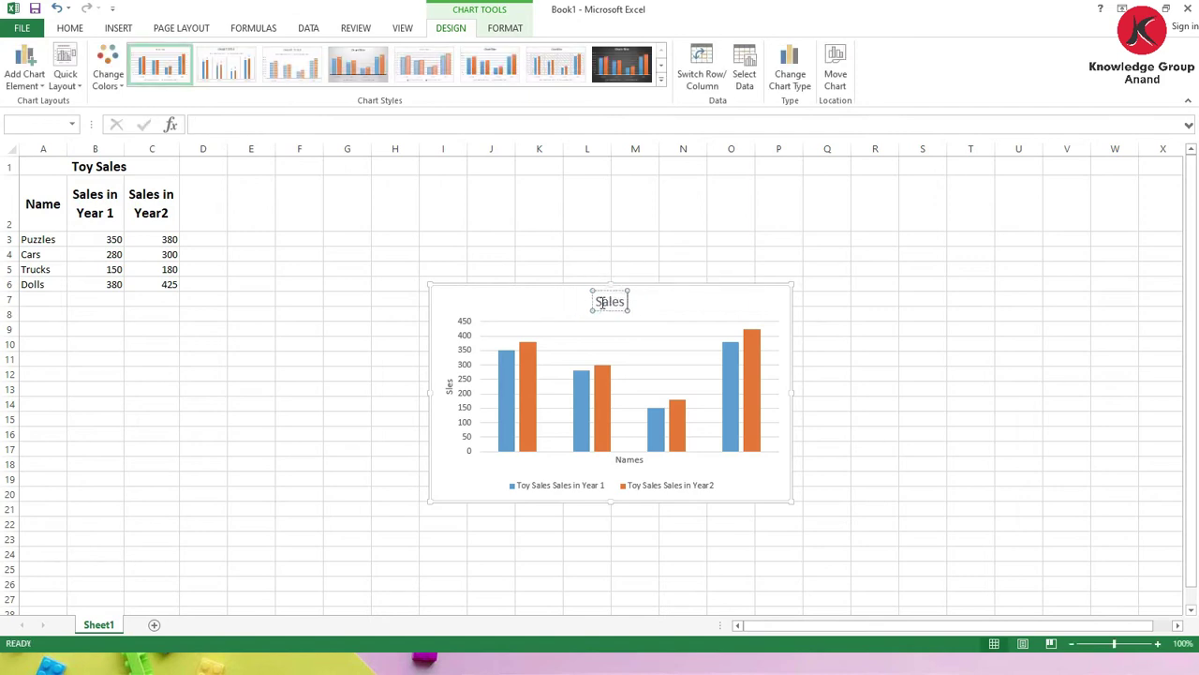
{"action": "type", "text": " of Ye"}
{"action": "key", "text": "BackSpace"}
{"action": "key", "text": "BackSpace"}
{"action": "key", "text": "BackSpace"}
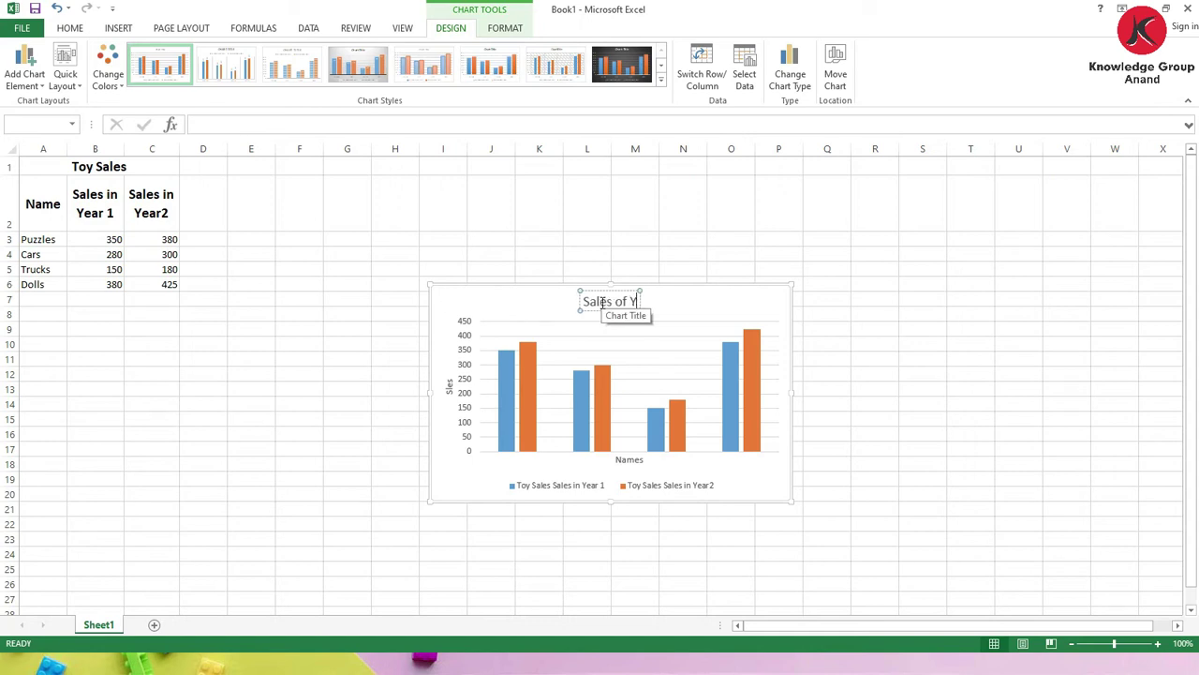
{"action": "type", "text": "Toues"}
{"action": "key", "text": "BackSpace"}
{"action": "key", "text": "BackSpace"}
{"action": "key", "text": "BackSpace"}
{"action": "type", "text": "ys in"}
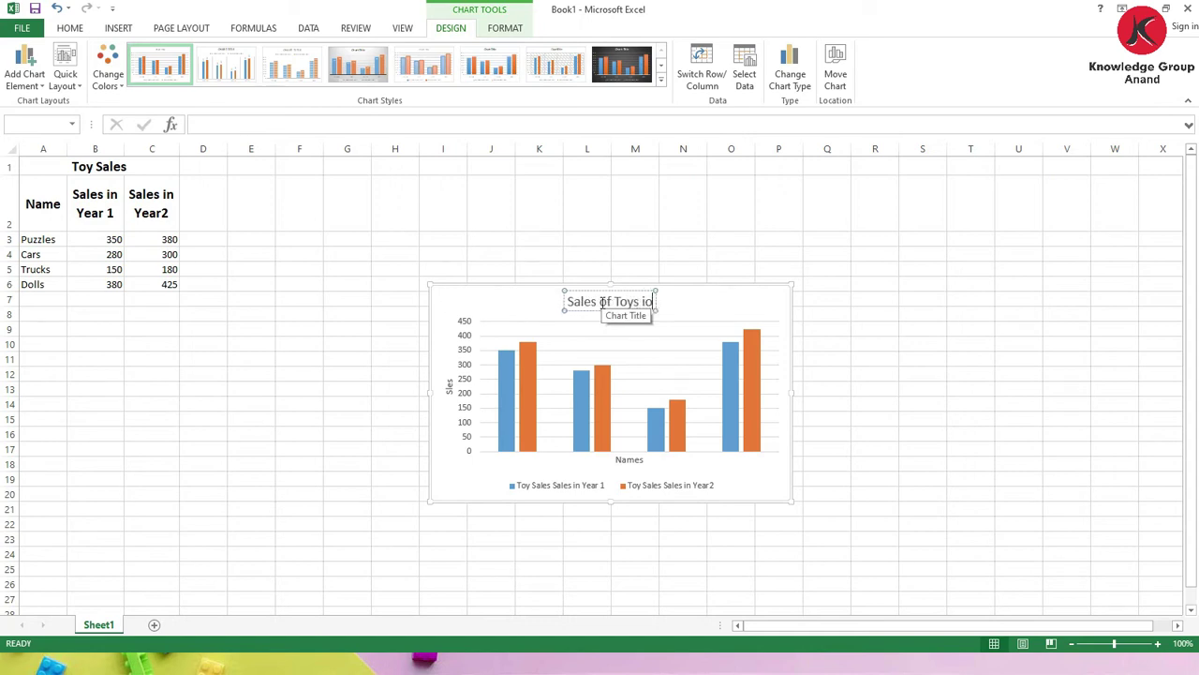
{"action": "type", "text": " Yea"}
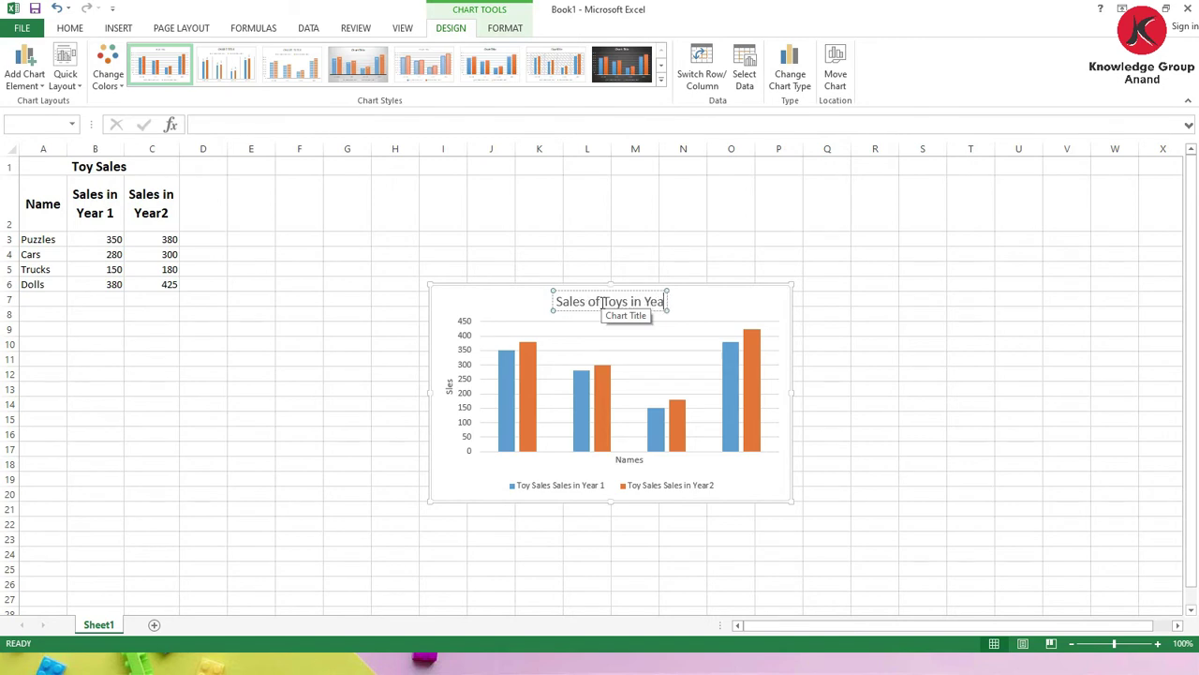
{"action": "type", "text": "r 1 and"}
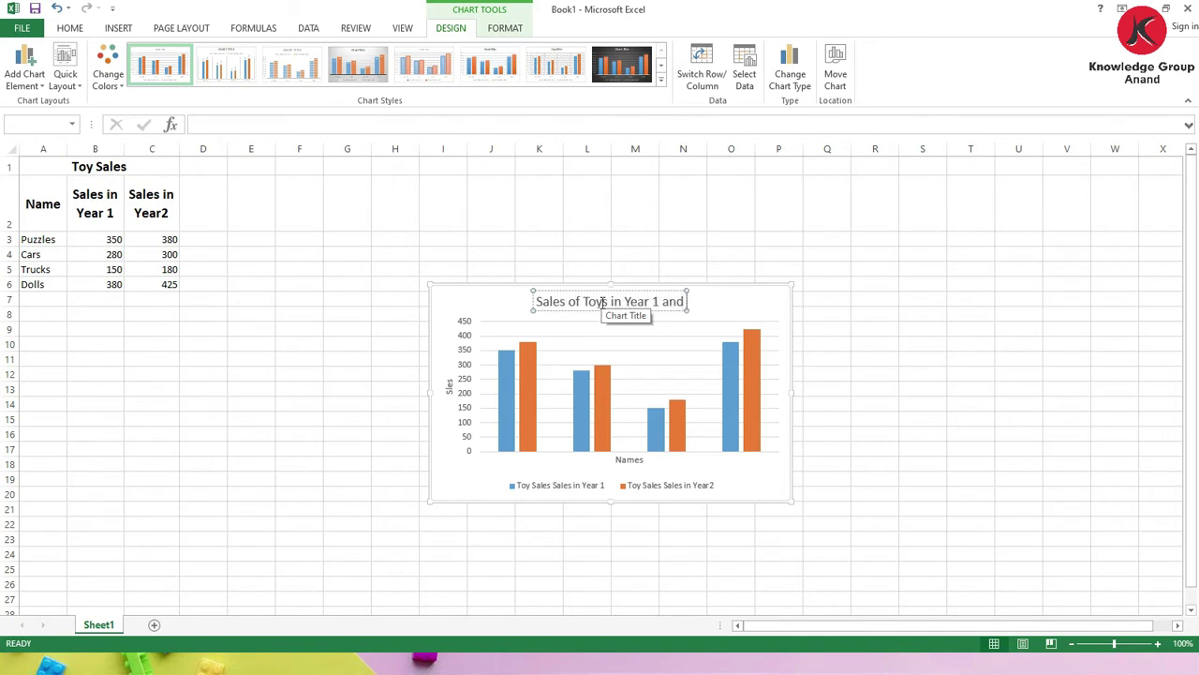
{"action": "type", "text": " Year 2"}
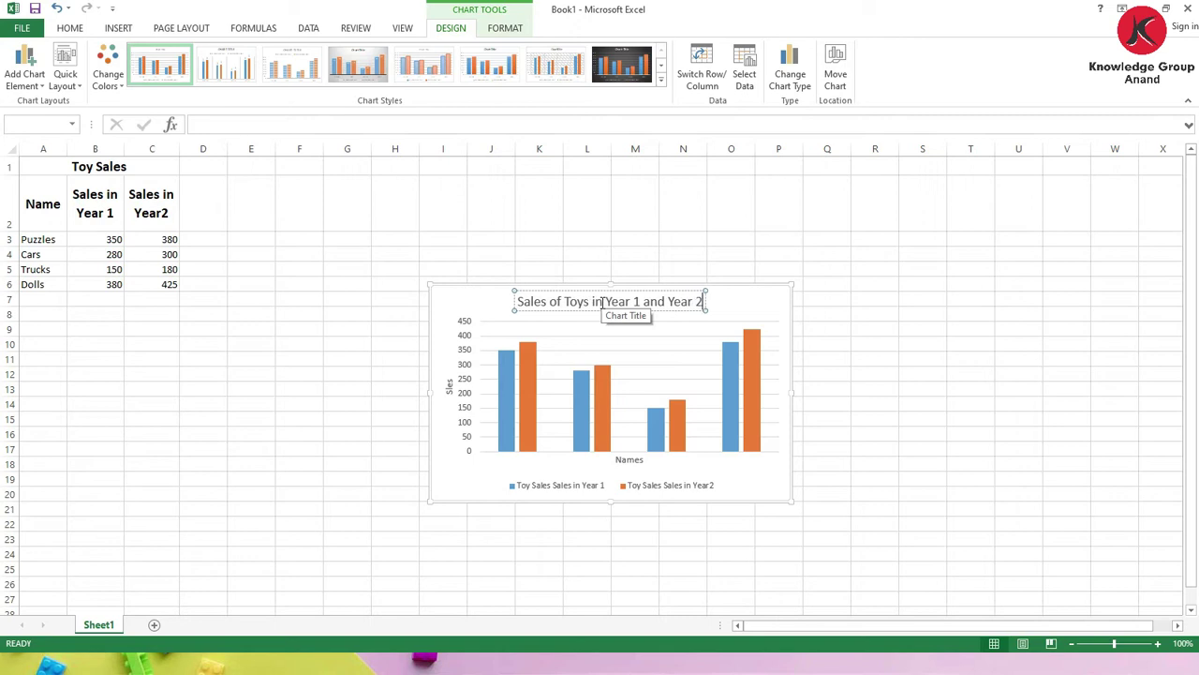
{"action": "left_click", "coordinate": [516, 309]}
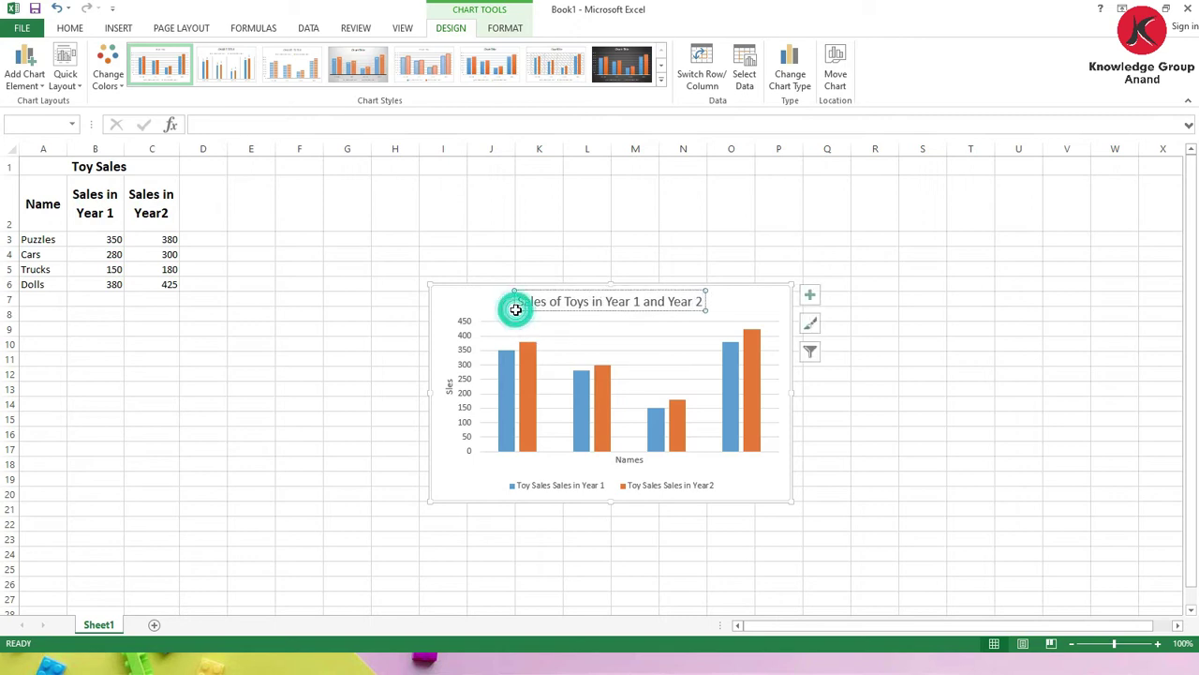
- Change the chart title's placement to Centered Overlay so that it overlaps the plot area
{"action": "left_click", "coordinate": [24, 73]}
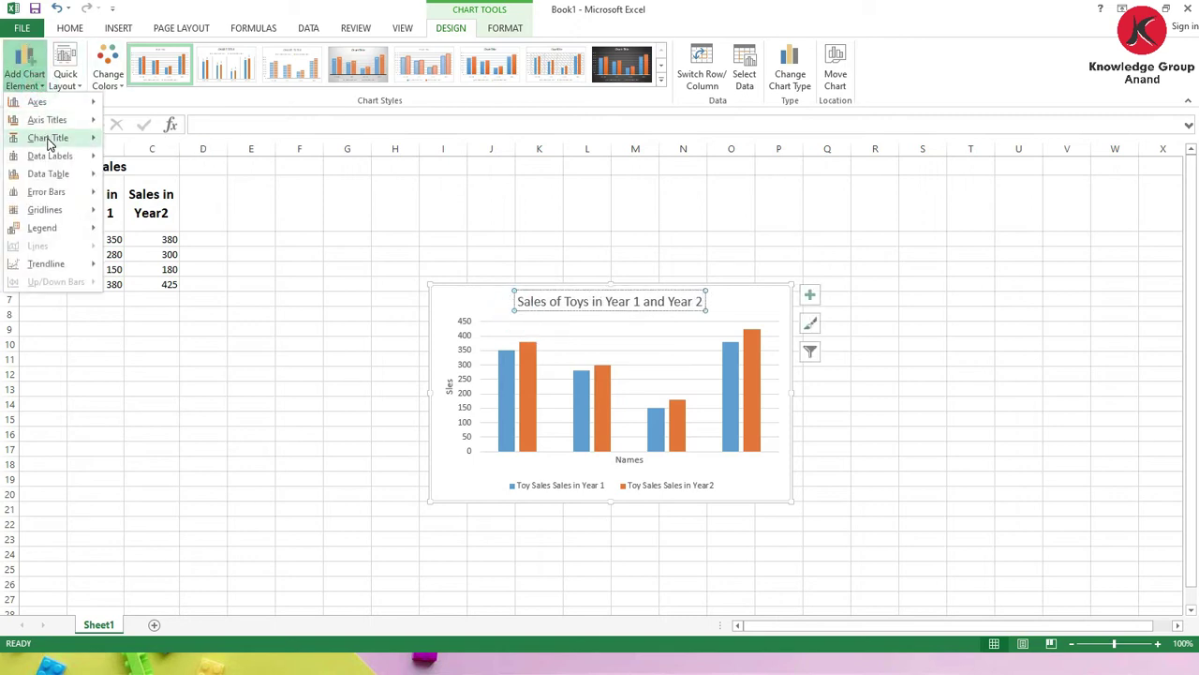
{"action": "mouse_move", "coordinate": [49, 141]}
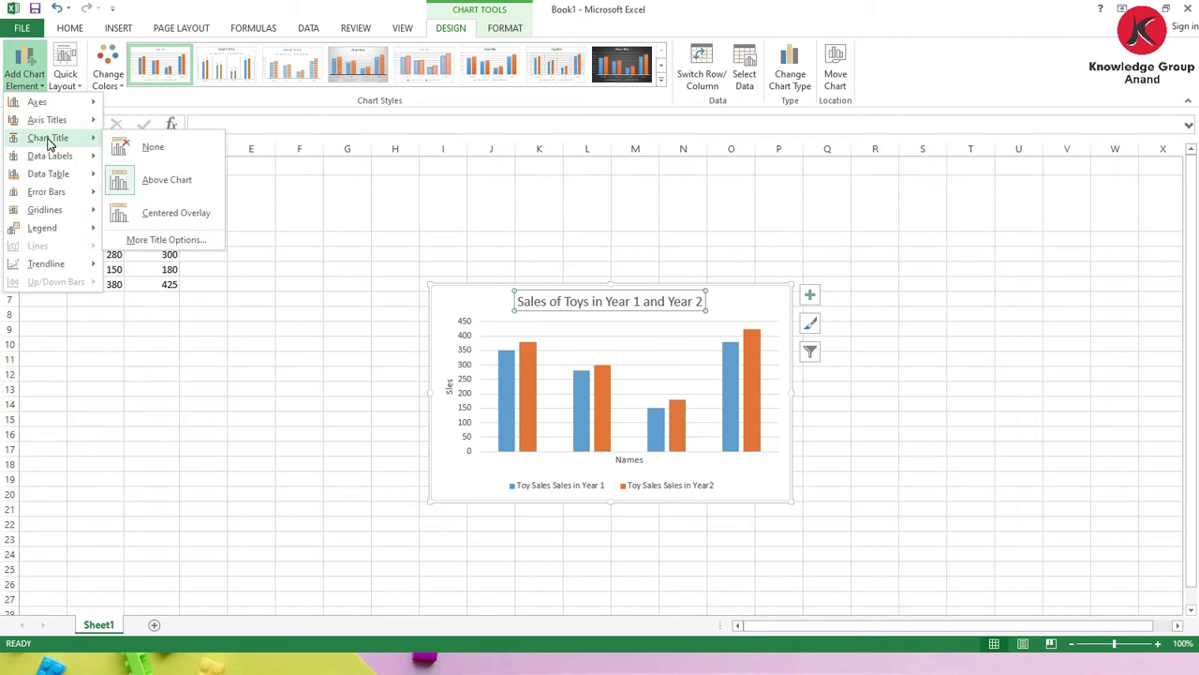
{"action": "left_click", "coordinate": [155, 214]}
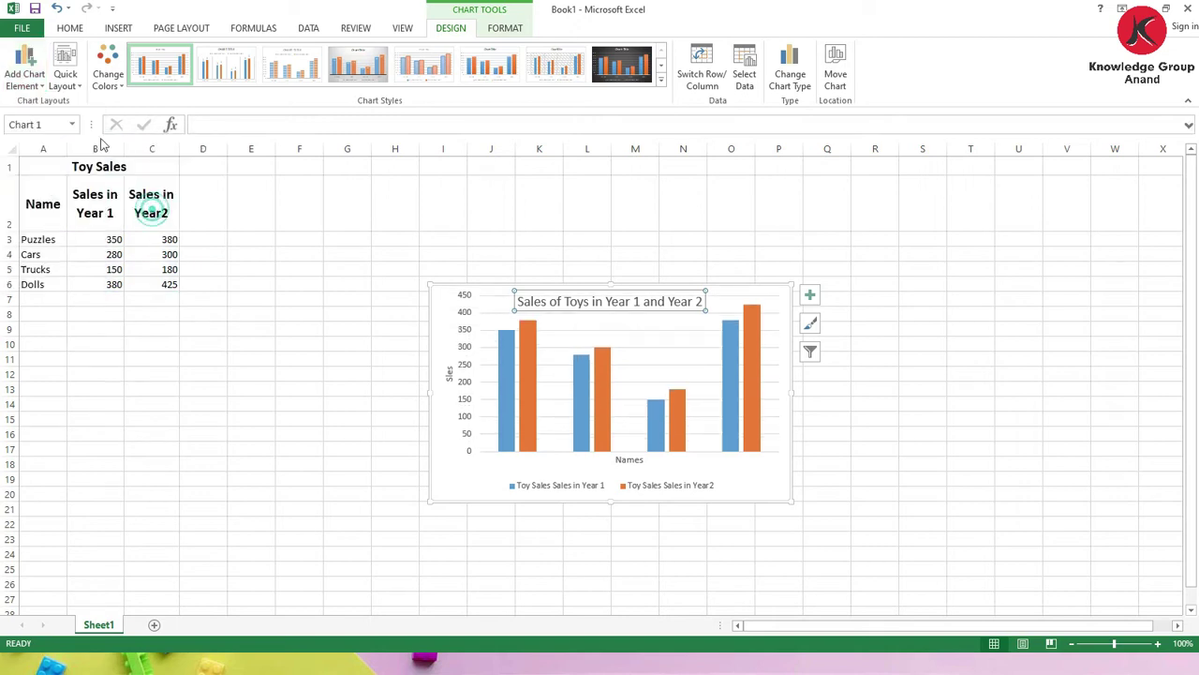
{"action": "left_click", "coordinate": [25, 75]}
{"action": "mouse_move", "coordinate": [35, 156]}
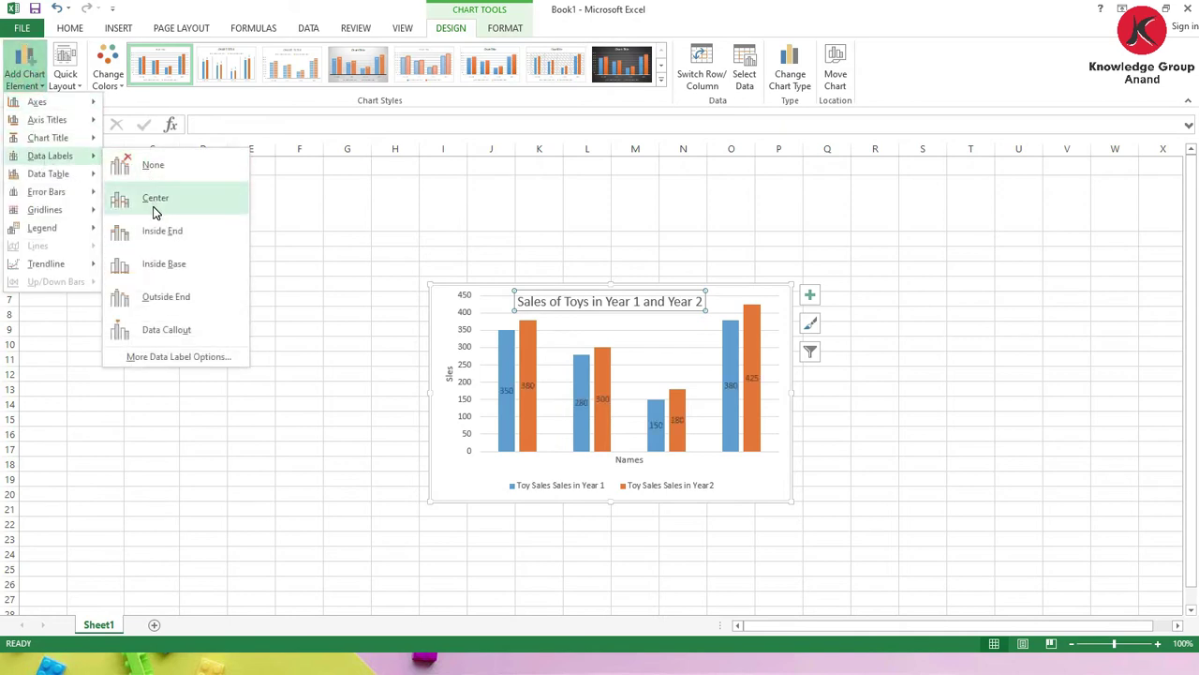
{"action": "left_click", "coordinate": [334, 274]}
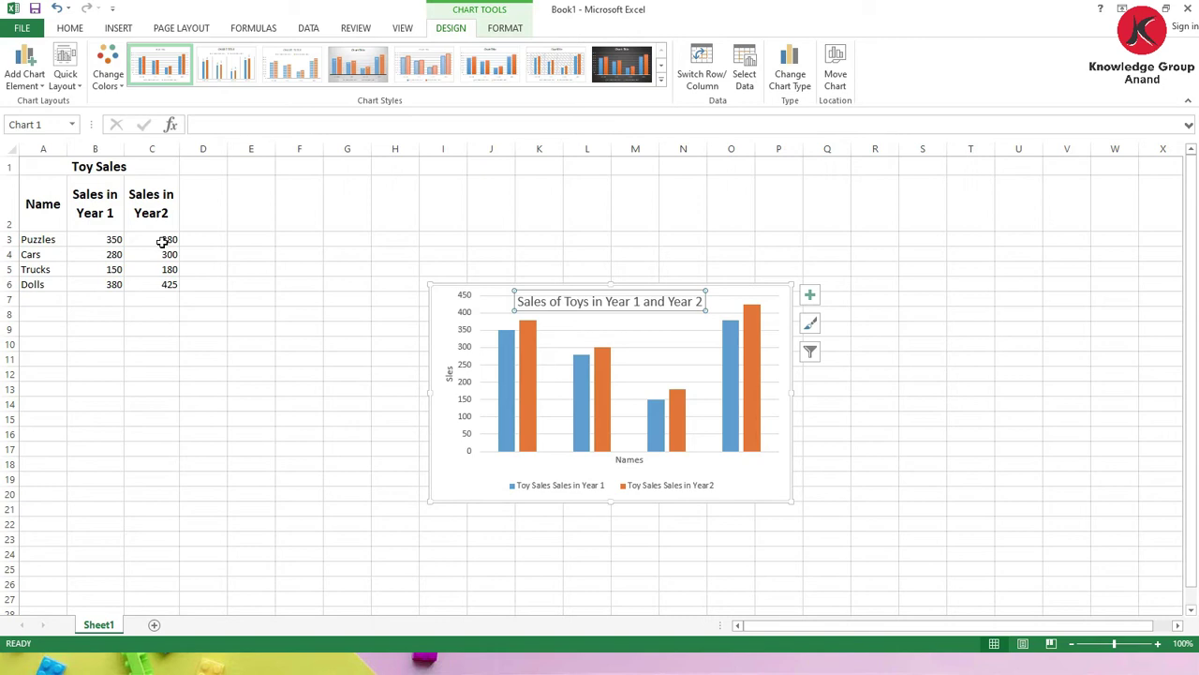
{"action": "left_click", "coordinate": [35, 80]}
{"action": "mouse_move", "coordinate": [44, 145]}
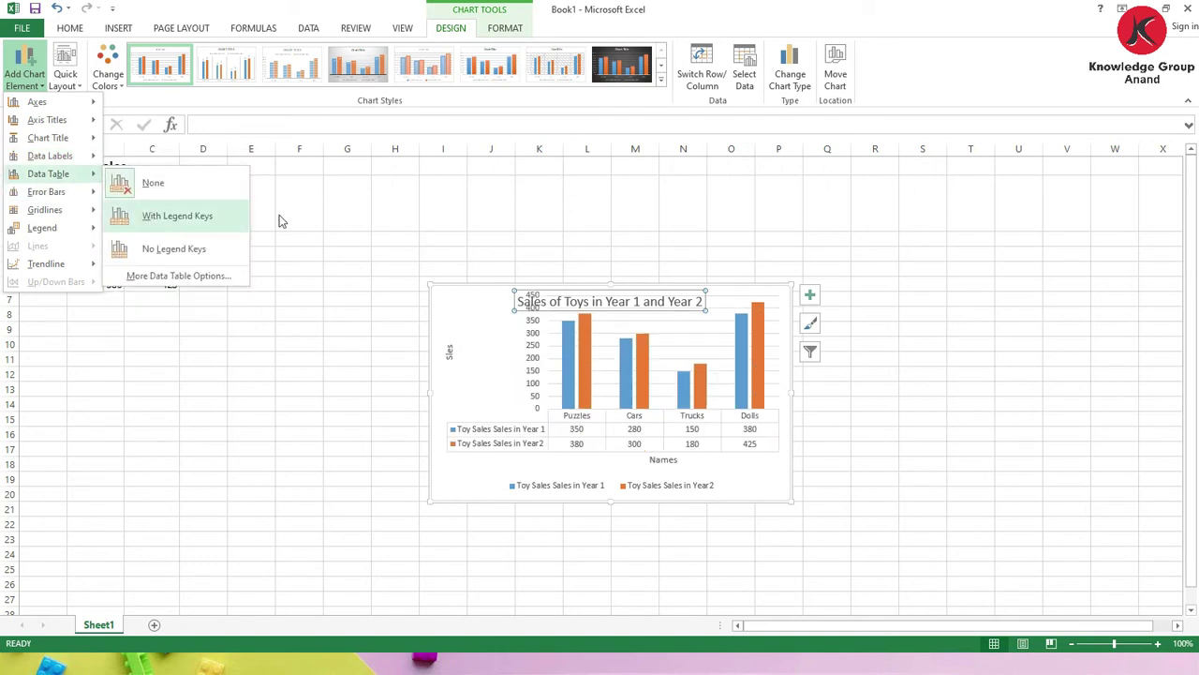
{"action": "left_click", "coordinate": [309, 206]}
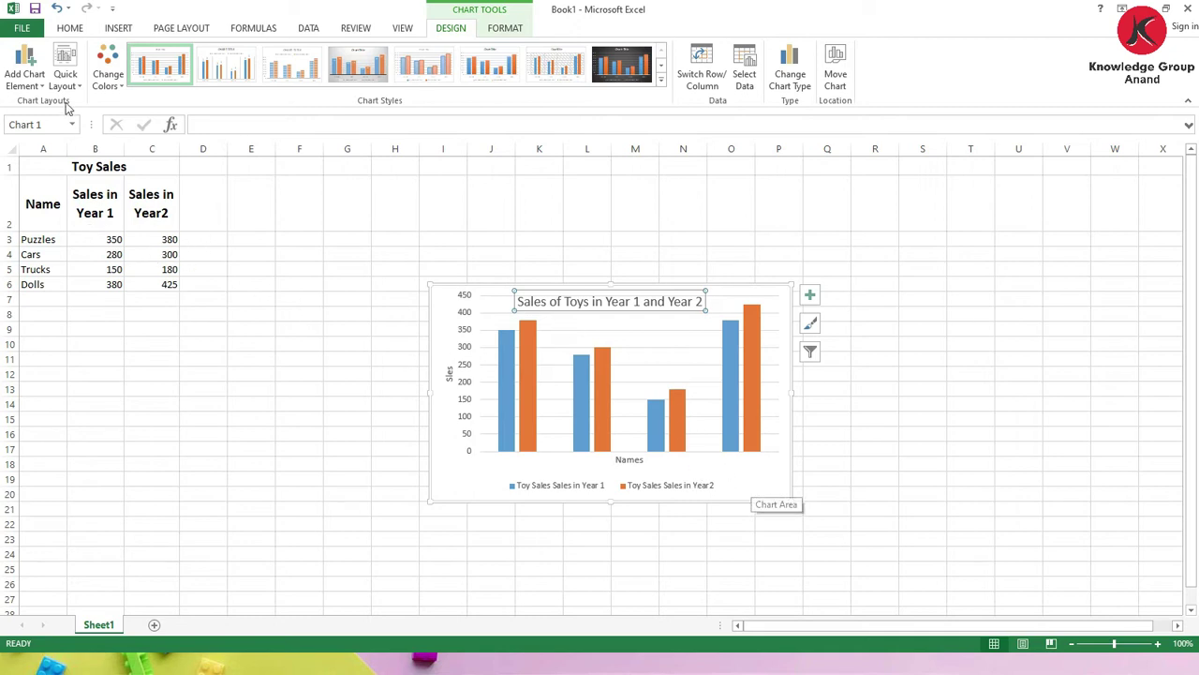
- Add a data table with legend keys beneath the columns of the toy sales chart
{"action": "left_click", "coordinate": [25, 71]}
{"action": "mouse_move", "coordinate": [57, 176]}
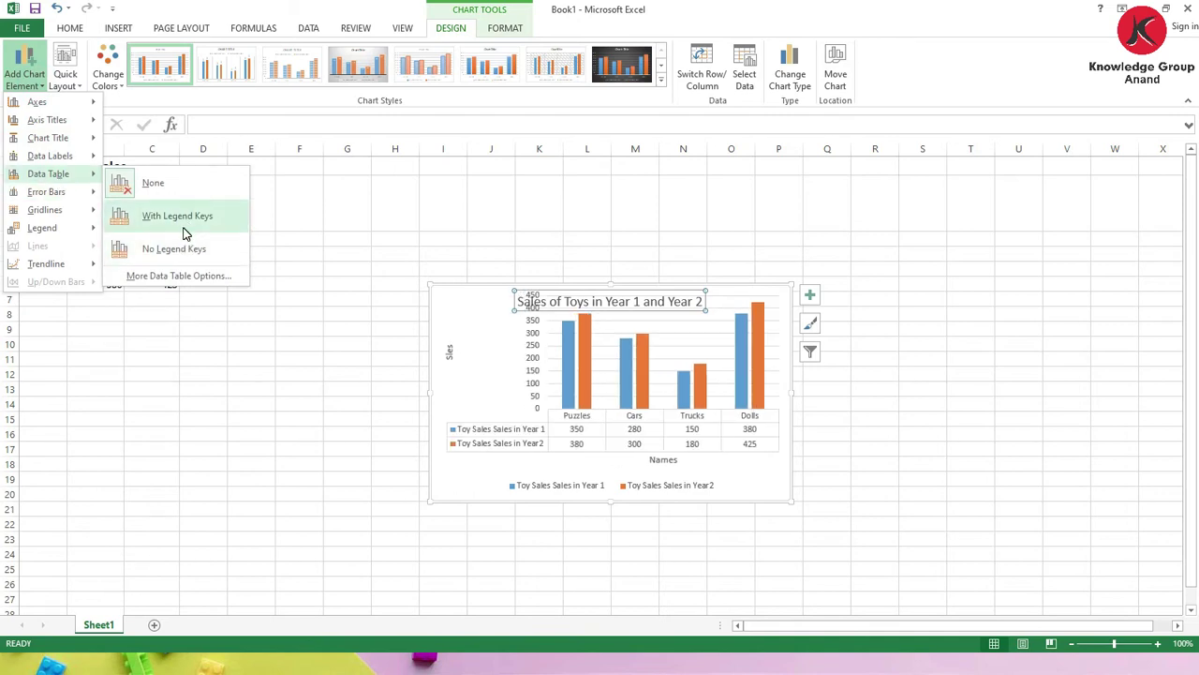
{"action": "left_click", "coordinate": [184, 231]}
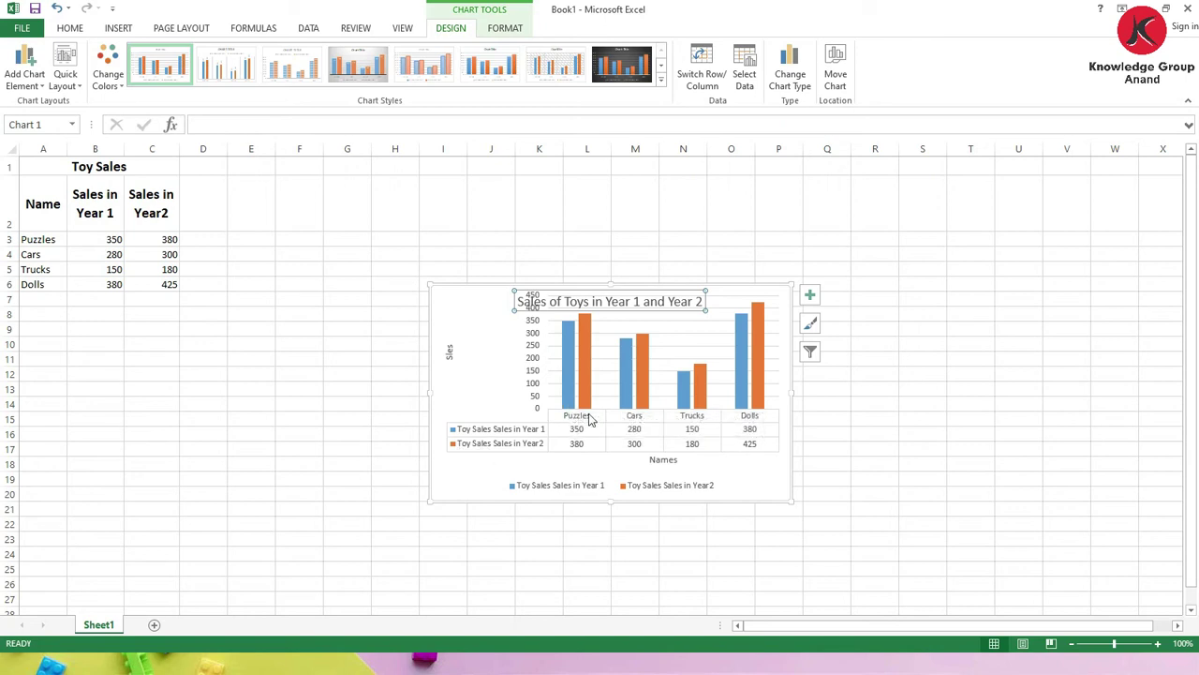
- Add primary minor horizontal gridlines to the toy sales chart
{"action": "left_click", "coordinate": [23, 83]}
{"action": "mouse_move", "coordinate": [49, 173]}
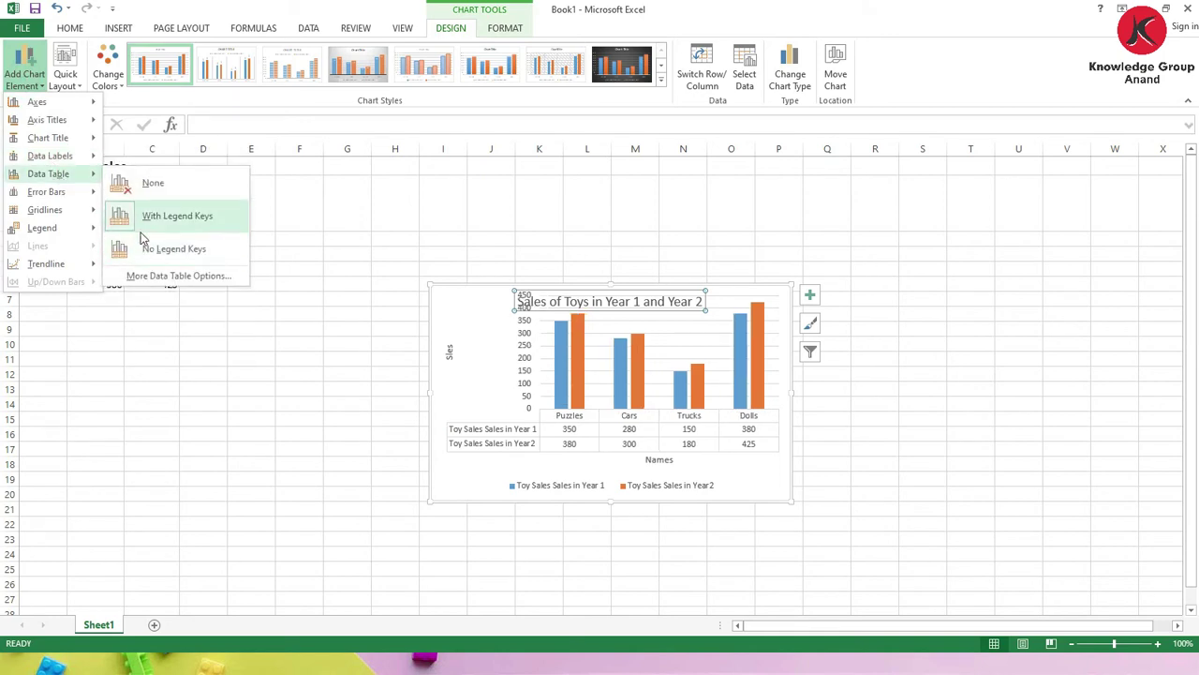
{"action": "mouse_move", "coordinate": [62, 194]}
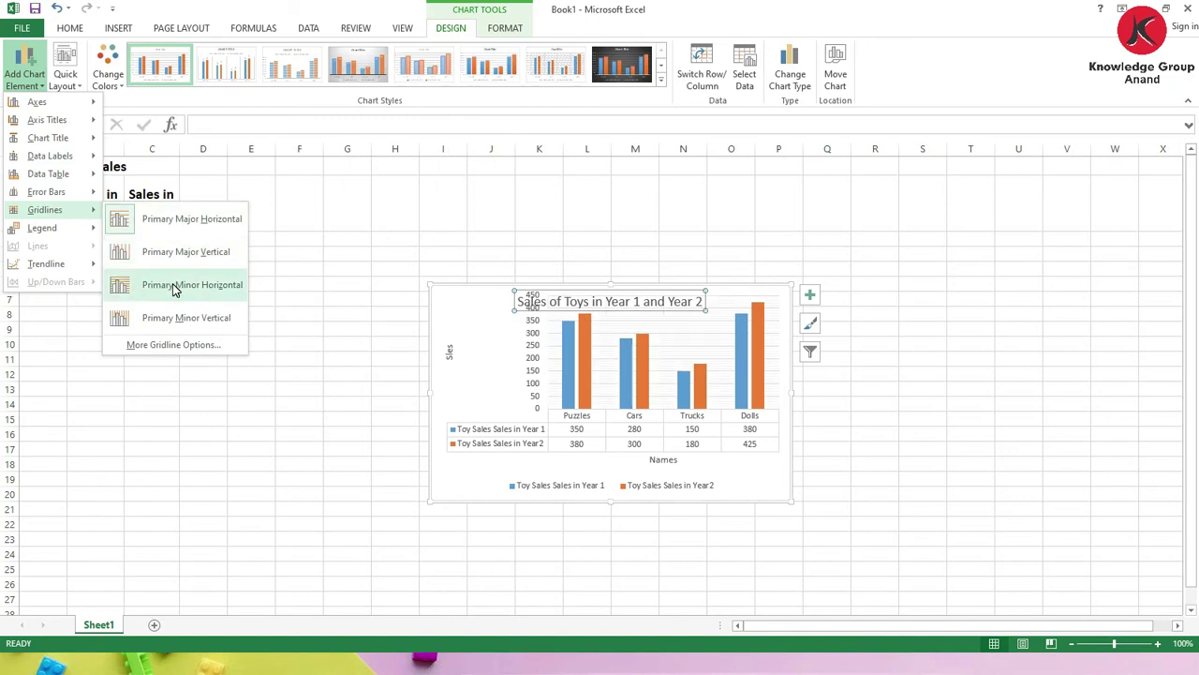
{"action": "left_click", "coordinate": [172, 284]}
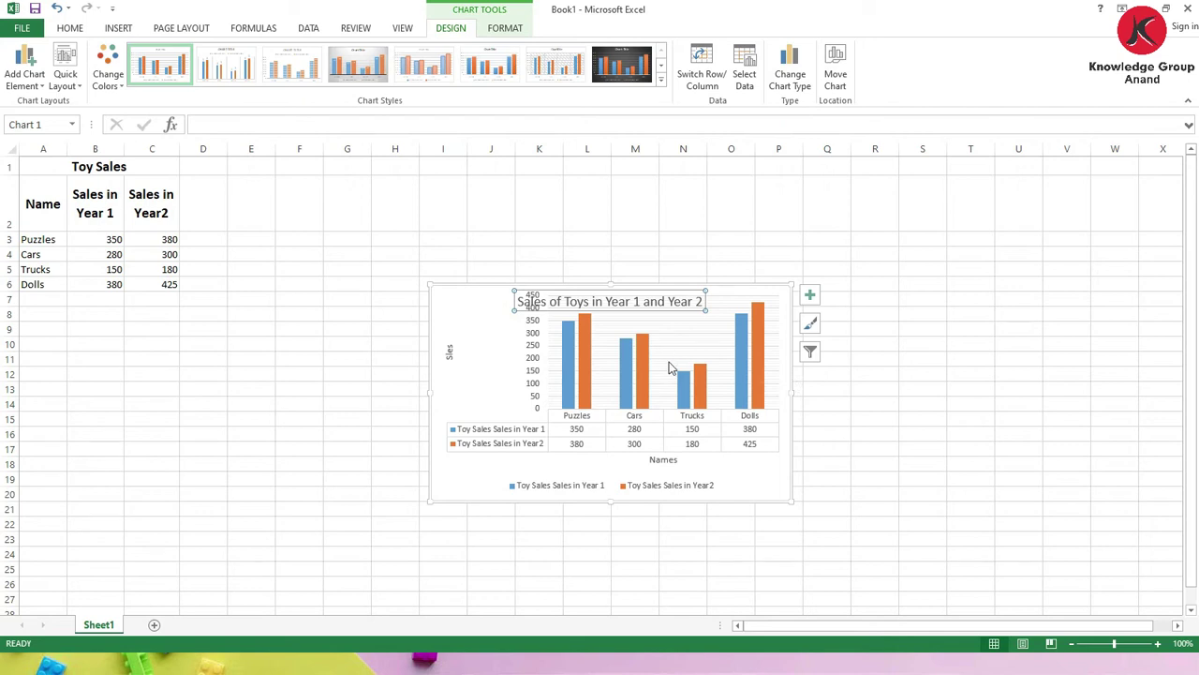
- Place the chart legend at the right of the plot area, and return it to the bottom
{"action": "left_click", "coordinate": [25, 68]}
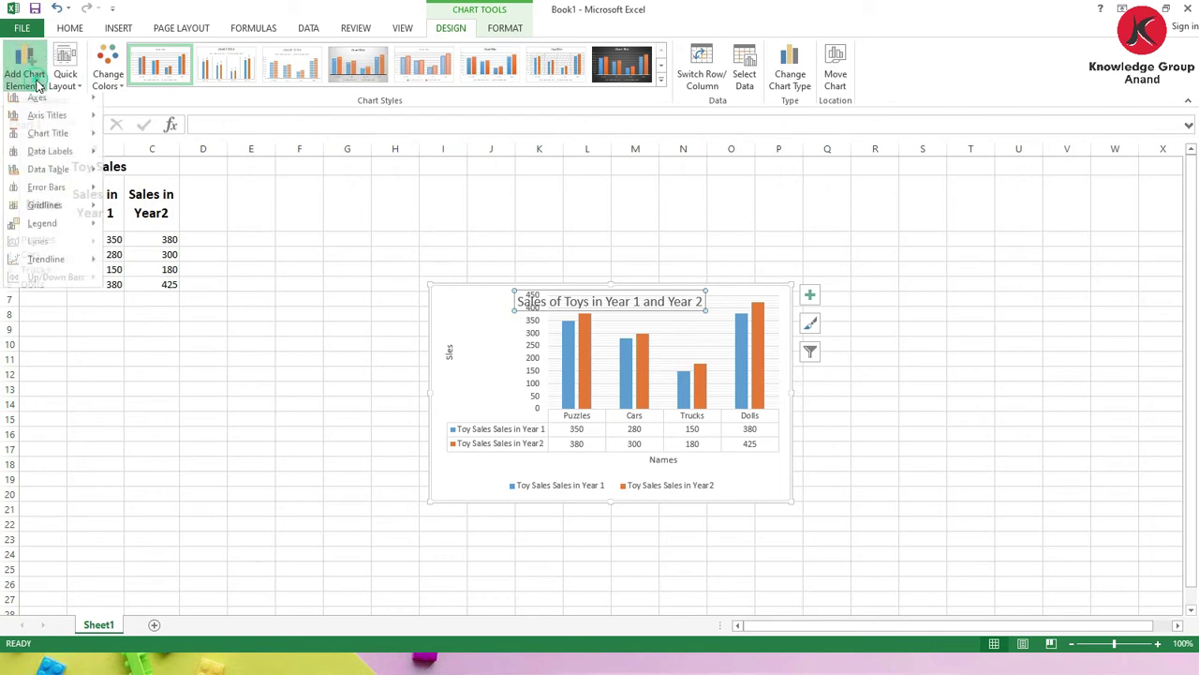
{"action": "mouse_move", "coordinate": [56, 239]}
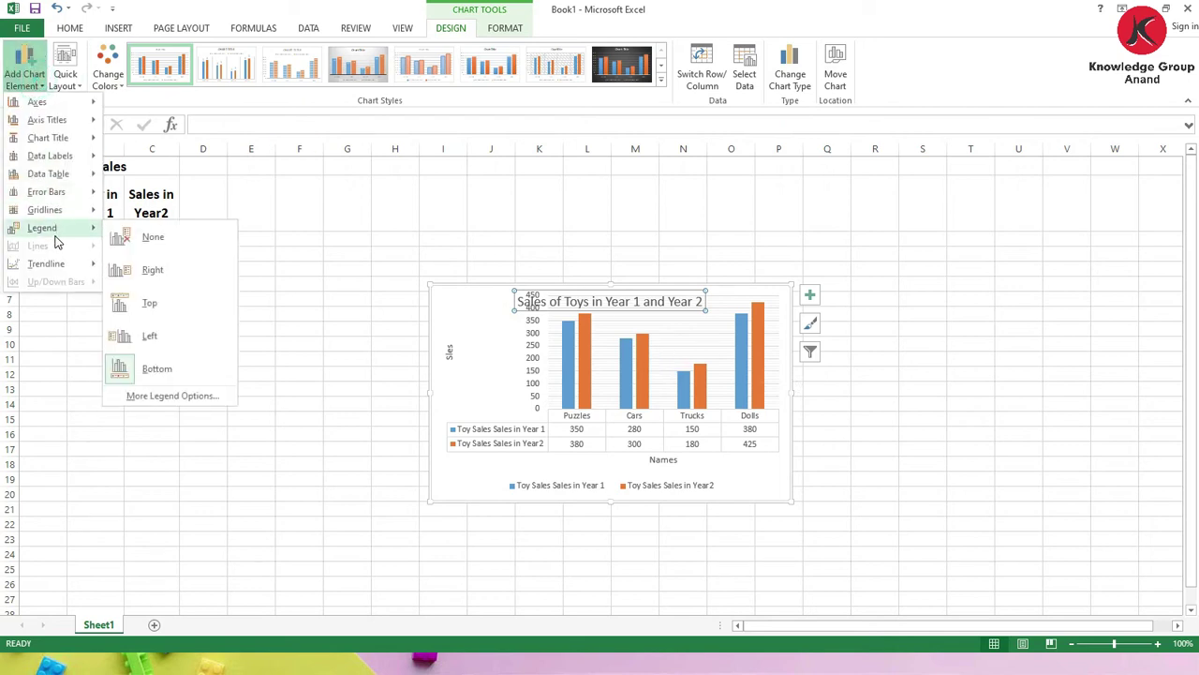
{"action": "left_click", "coordinate": [166, 275]}
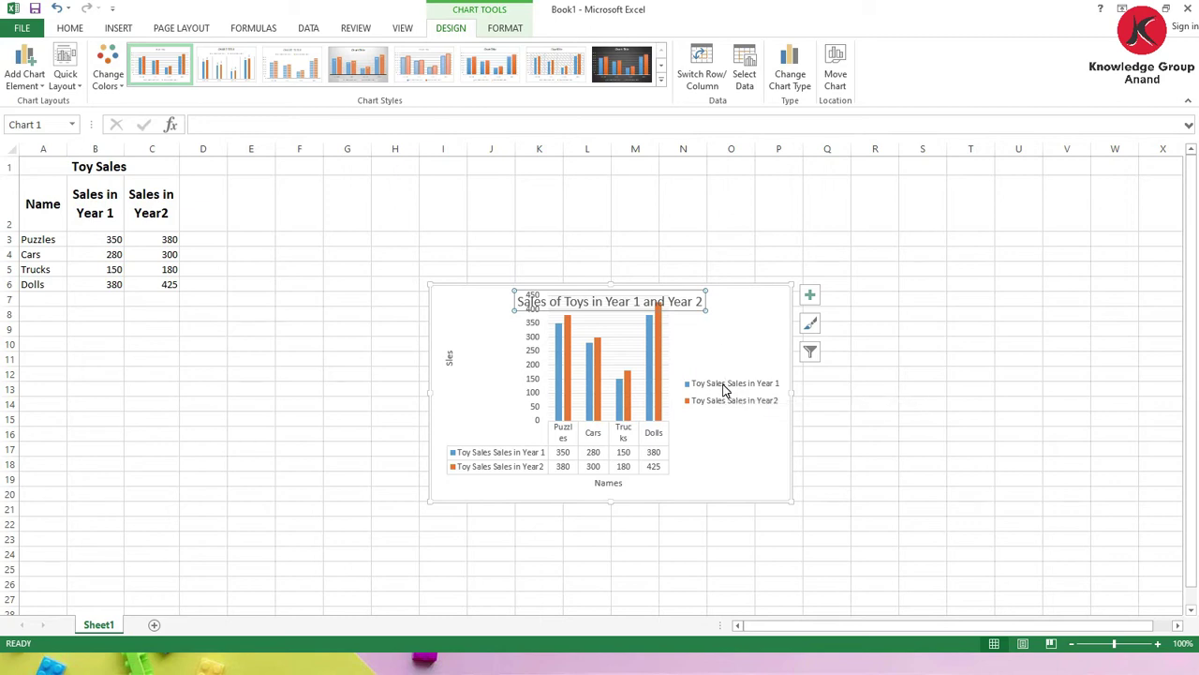
{"action": "left_click", "coordinate": [20, 81]}
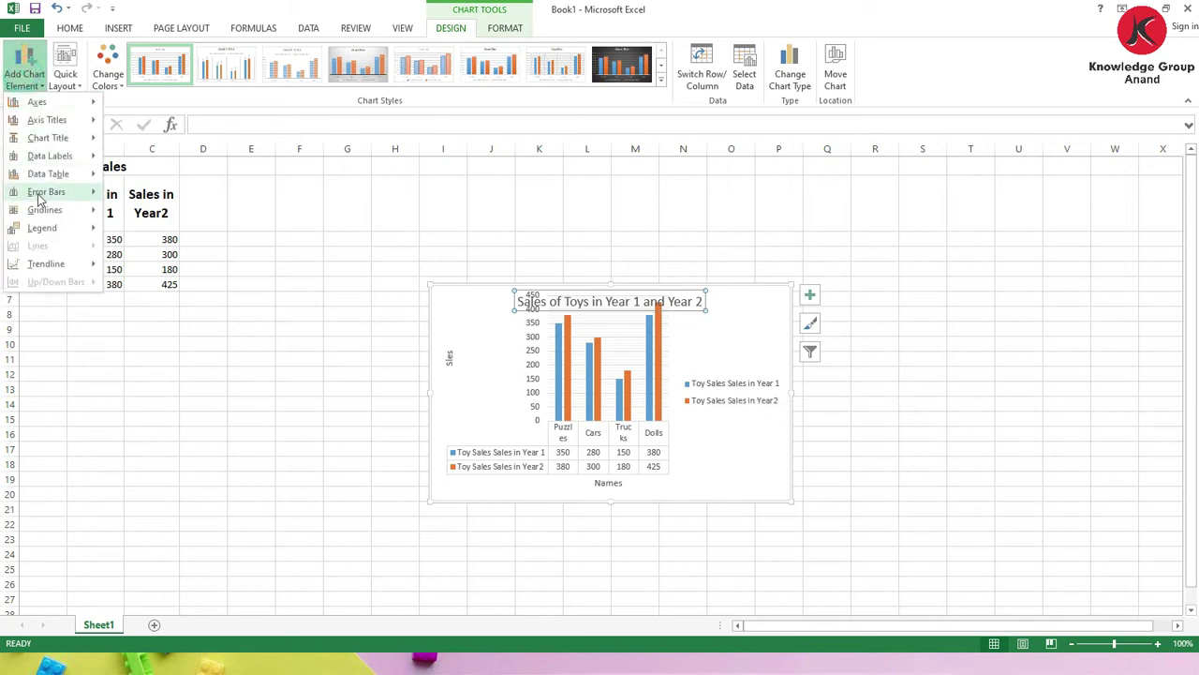
{"action": "mouse_move", "coordinate": [42, 229]}
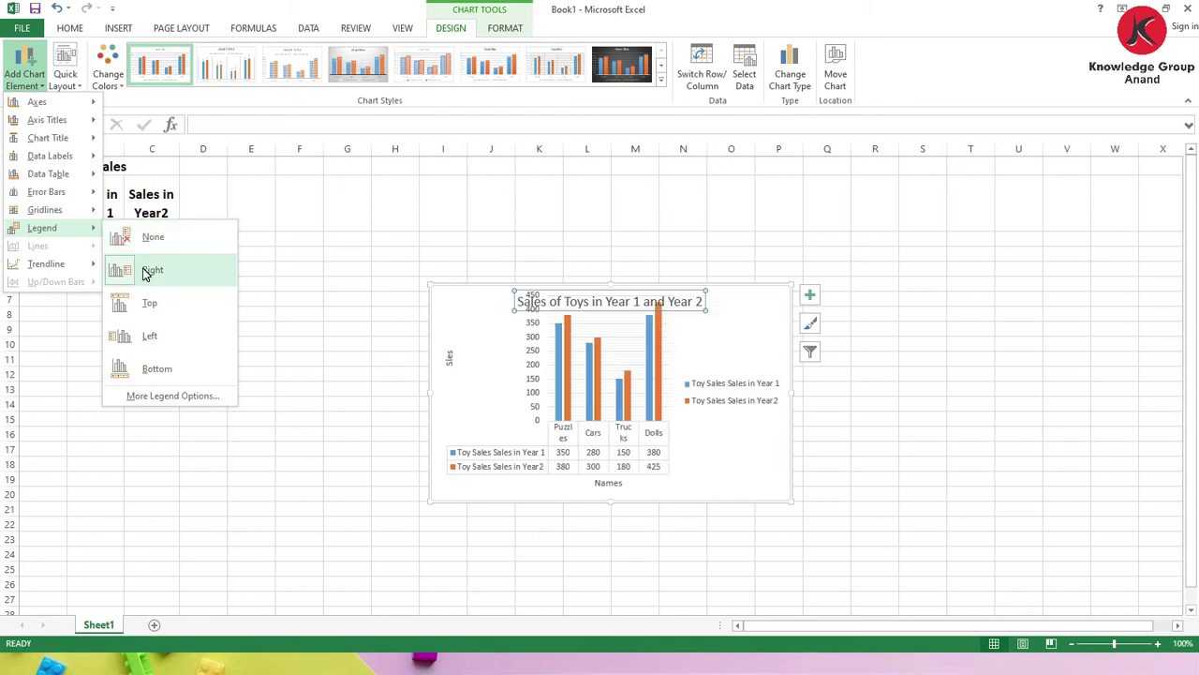
{"action": "left_click", "coordinate": [153, 371]}
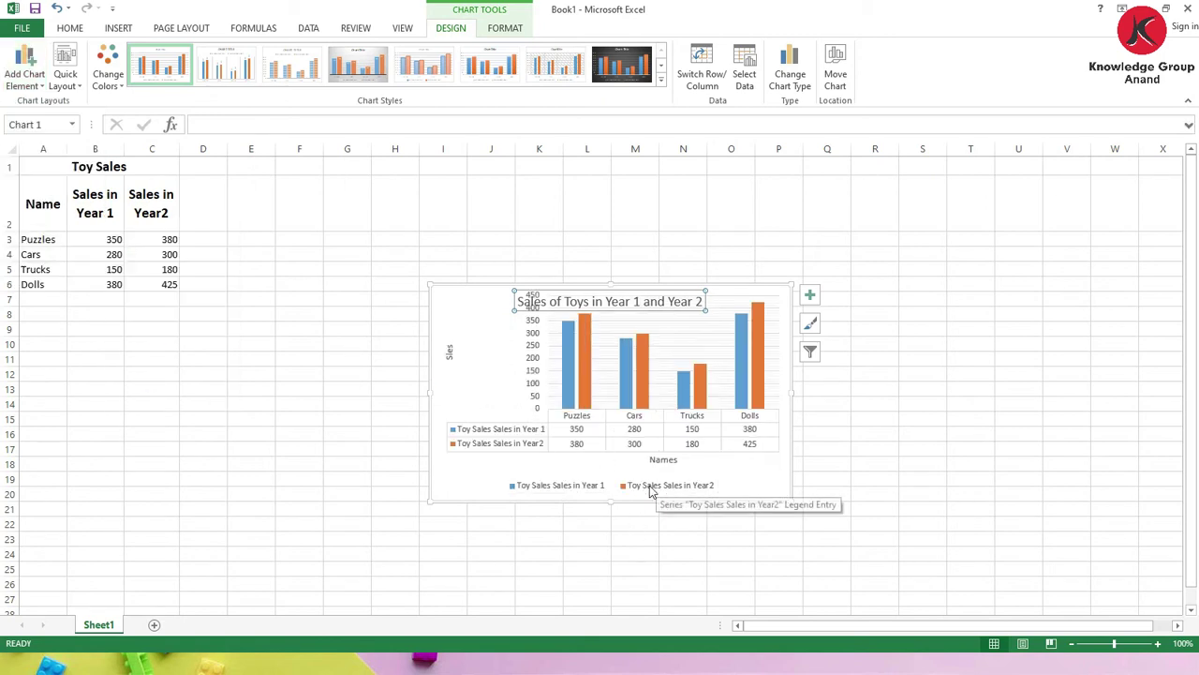
{"action": "left_click", "coordinate": [15, 88]}
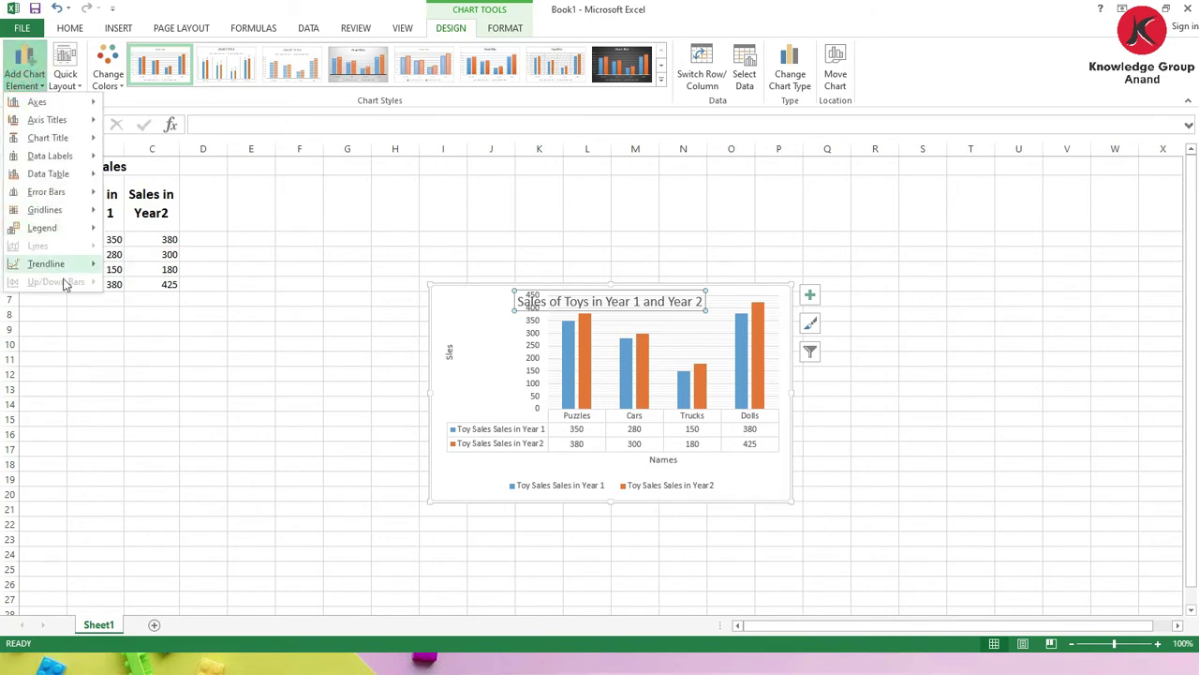
{"action": "mouse_move", "coordinate": [63, 266]}
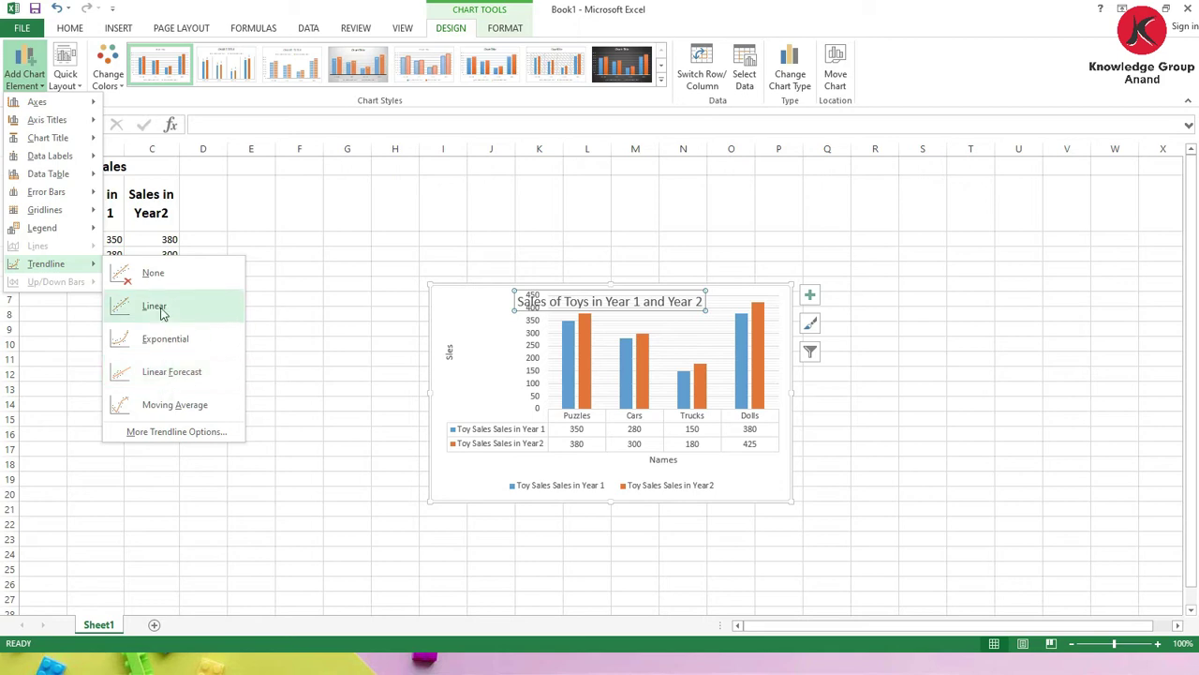
{"action": "left_click", "coordinate": [147, 272]}
{"action": "left_click", "coordinate": [298, 356]}
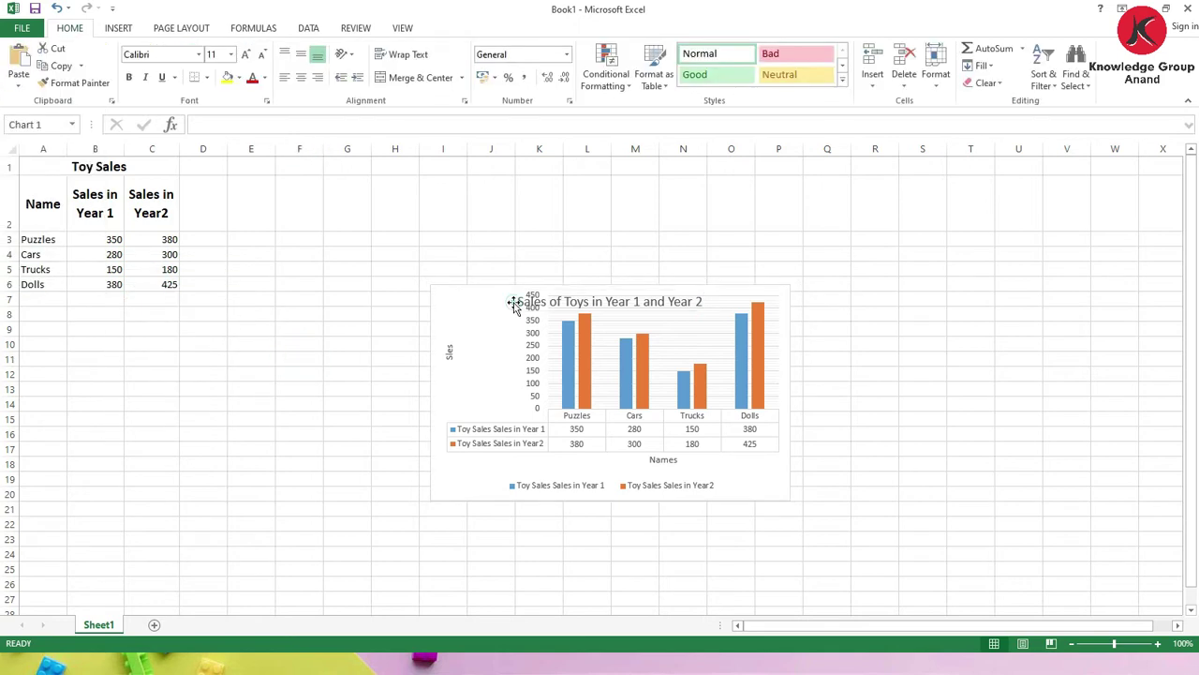
{"action": "left_click", "coordinate": [514, 303]}
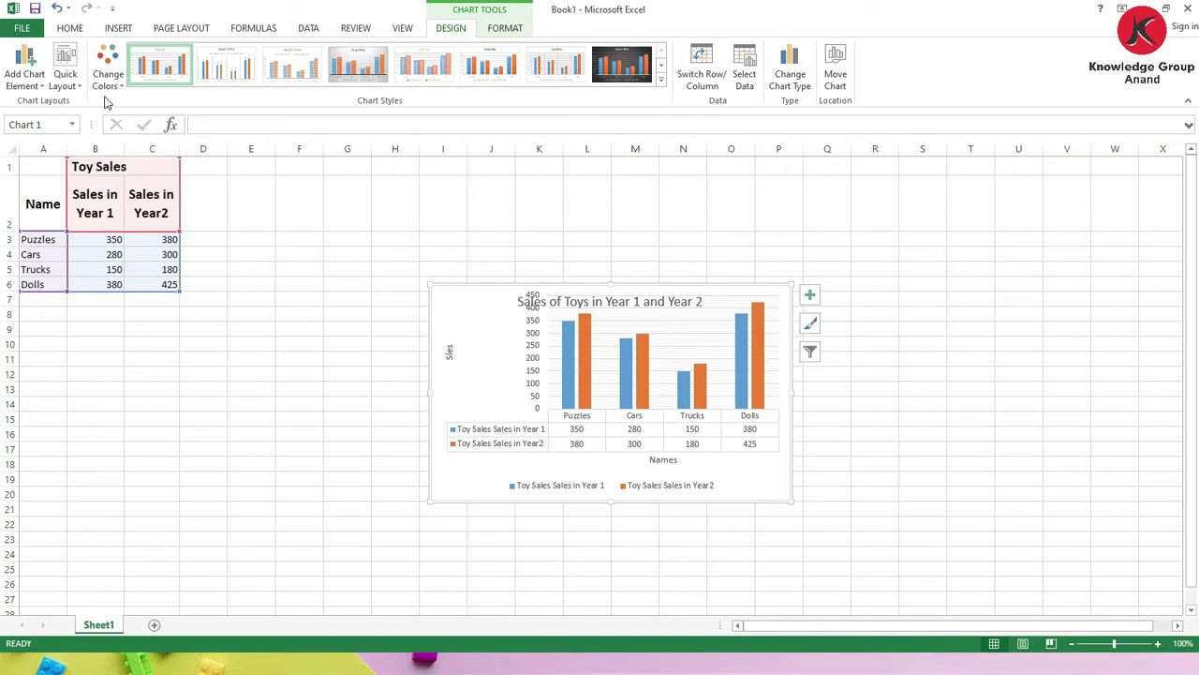
{"action": "left_click", "coordinate": [116, 30]}
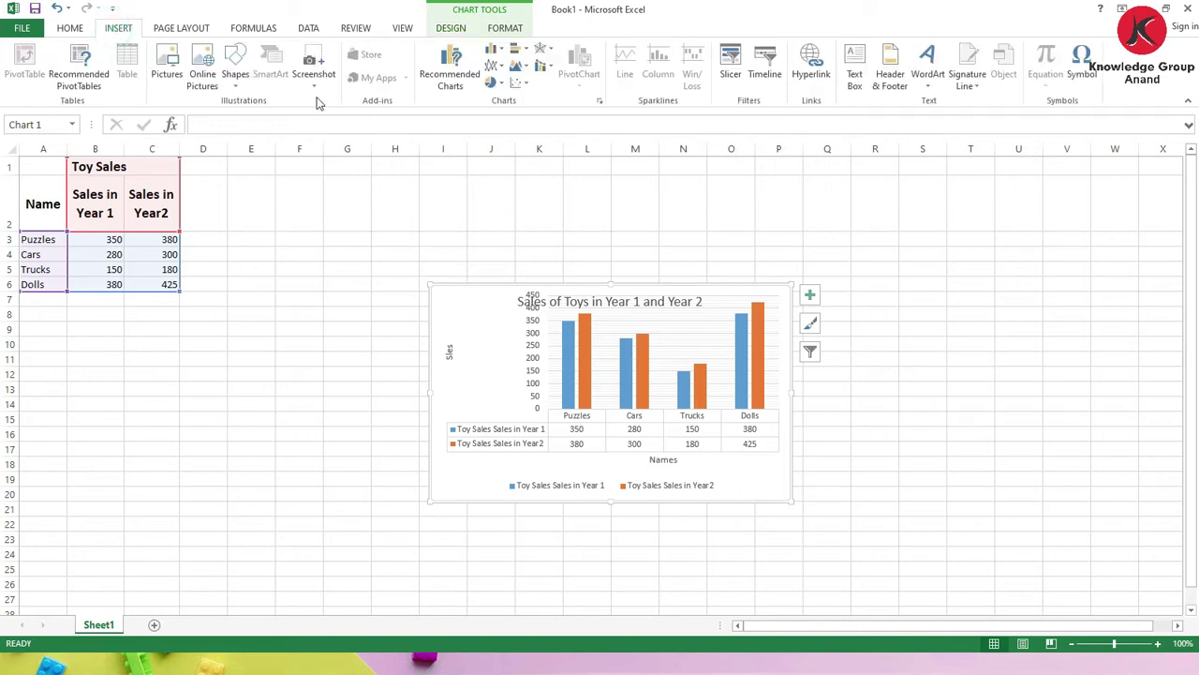
{"action": "left_click", "coordinate": [597, 102]}
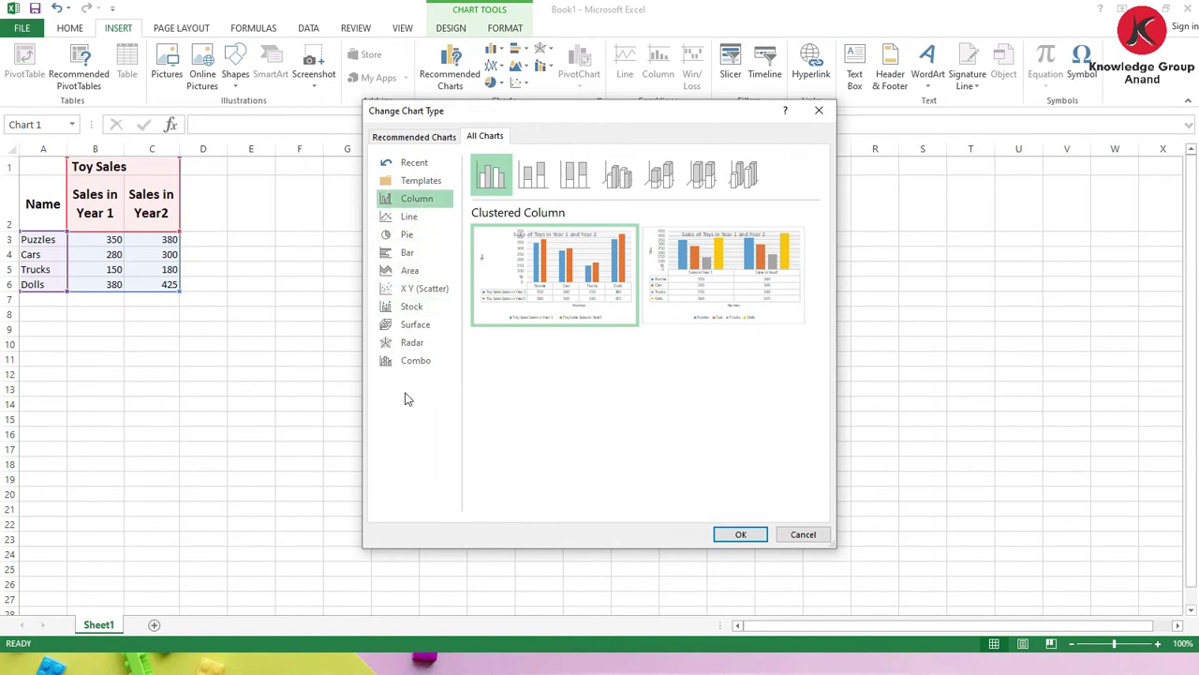
{"action": "key", "text": "alt+Tab"}
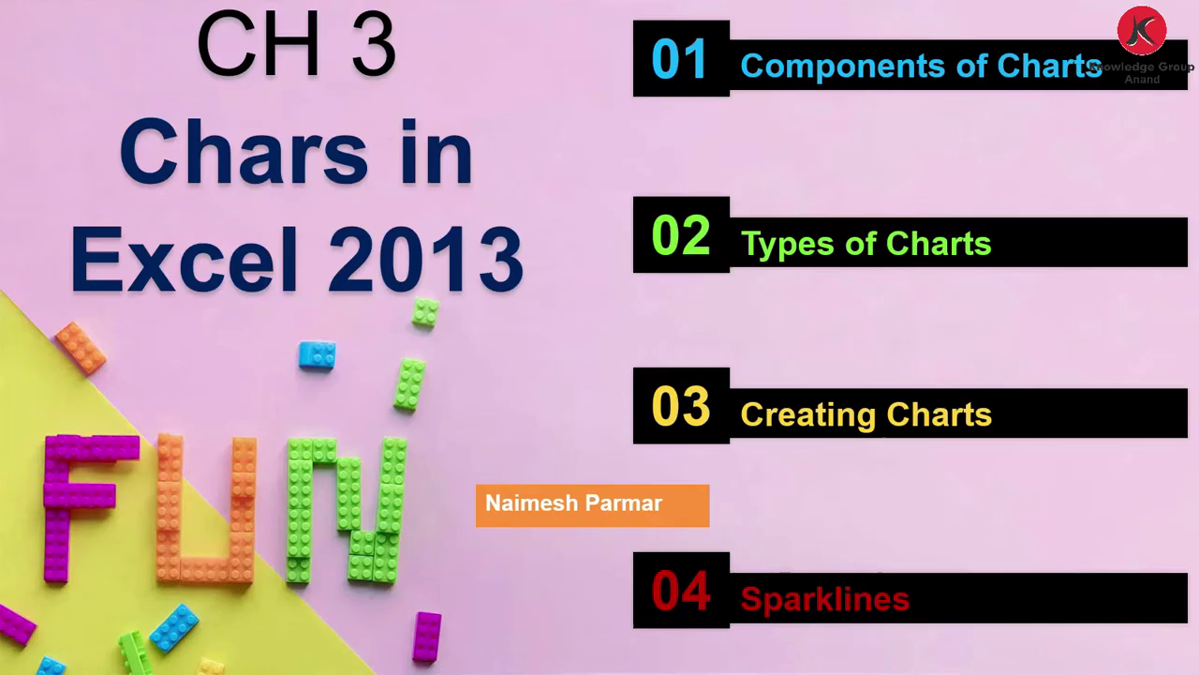
{"action": "key", "text": "Right"}
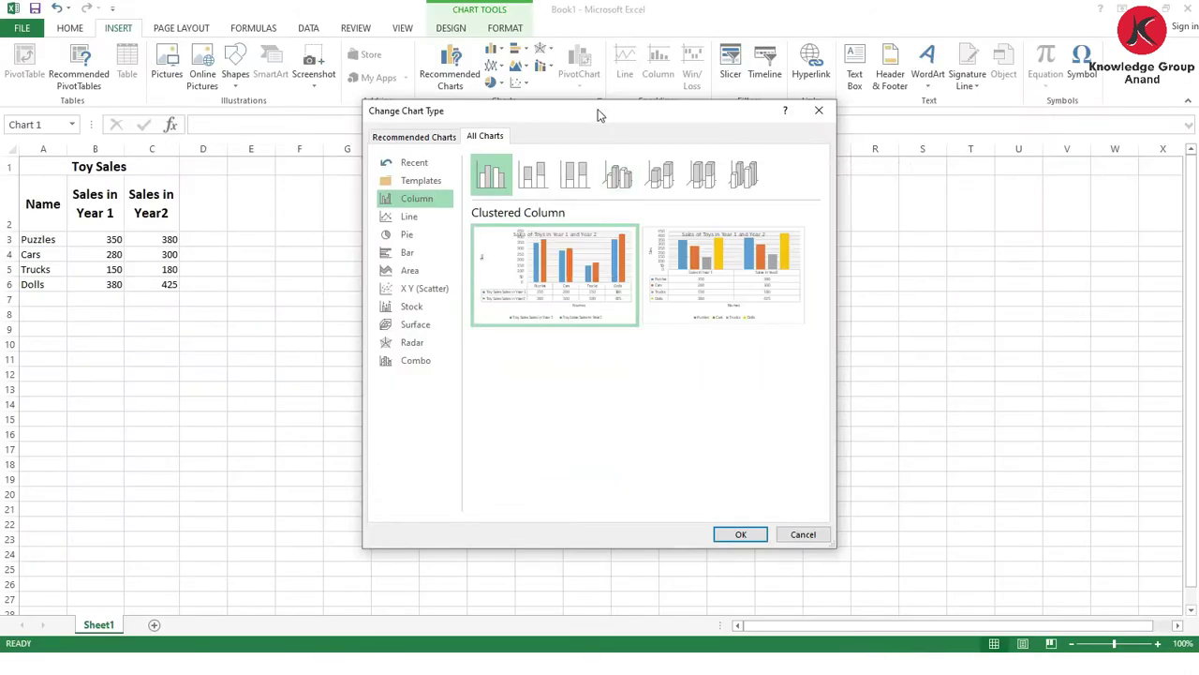
{"action": "left_click", "coordinate": [597, 109]}
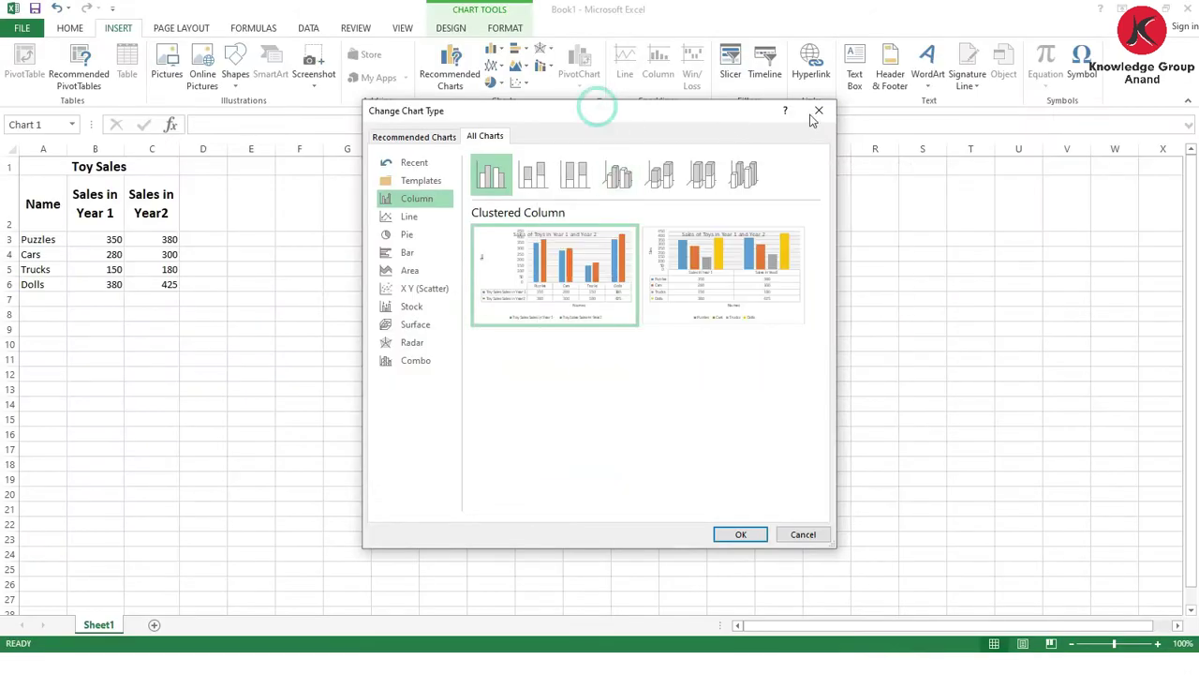
{"action": "left_click", "coordinate": [817, 110]}
- Delete the whole clustered column chart of toy sales from the worksheet
{"action": "left_click", "coordinate": [404, 363]}
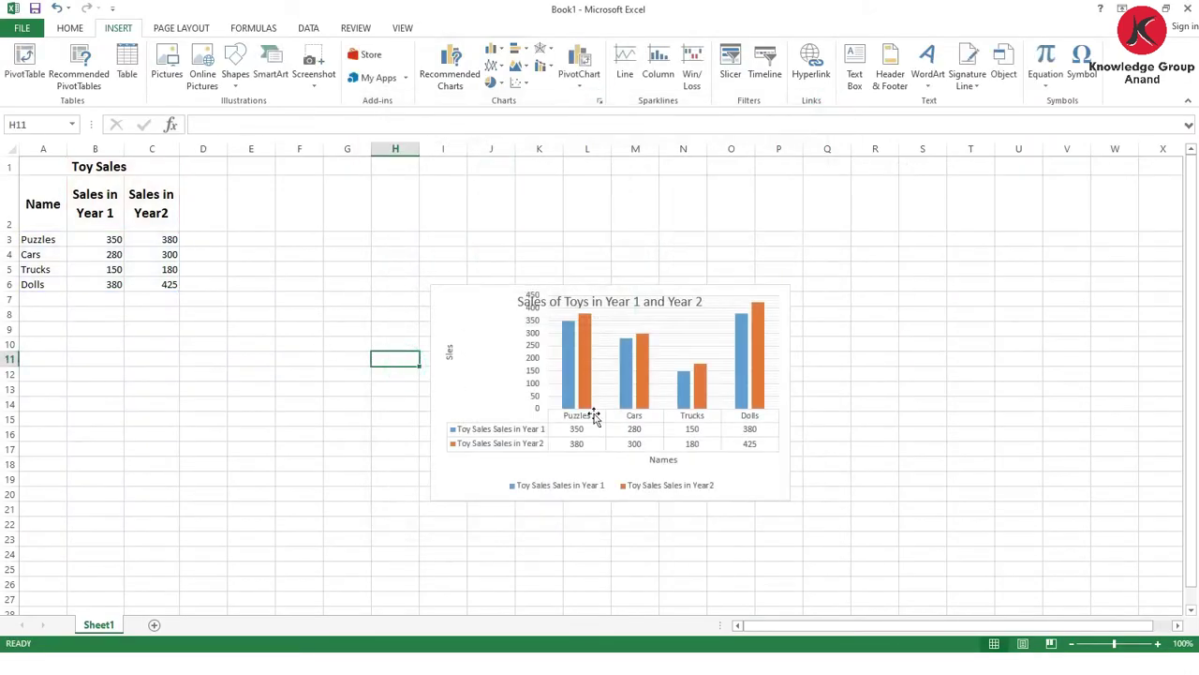
{"action": "left_click", "coordinate": [674, 278]}
{"action": "left_click", "coordinate": [465, 324]}
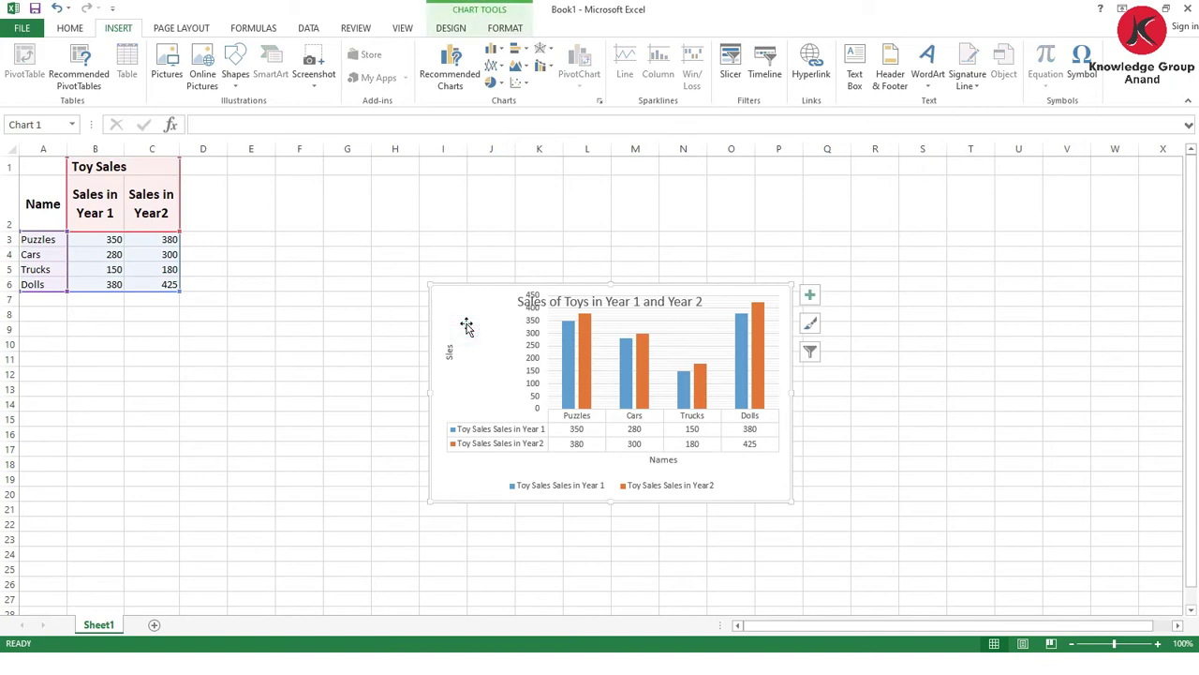
{"action": "key", "text": "Delete"}
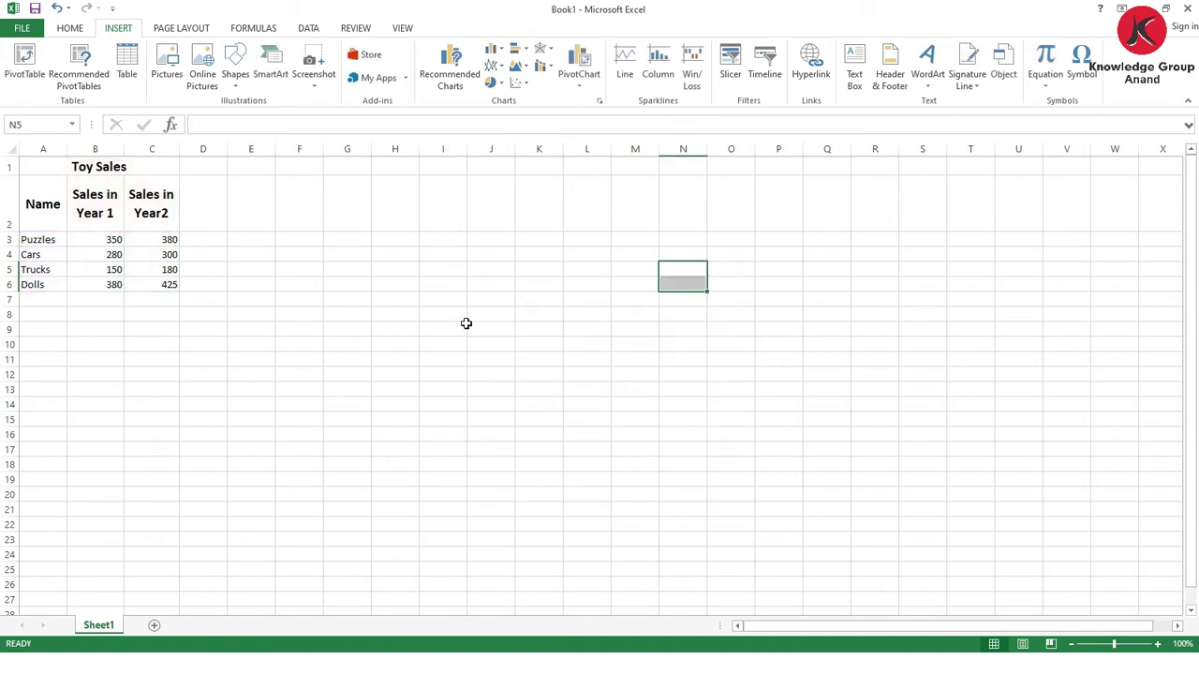
- Insert a stacked line chart from the toy sales table in A1:C6 and move it close beside the table
{"action": "left_click_drag", "start_coordinate": [48, 172], "coordinate": [50, 279]}
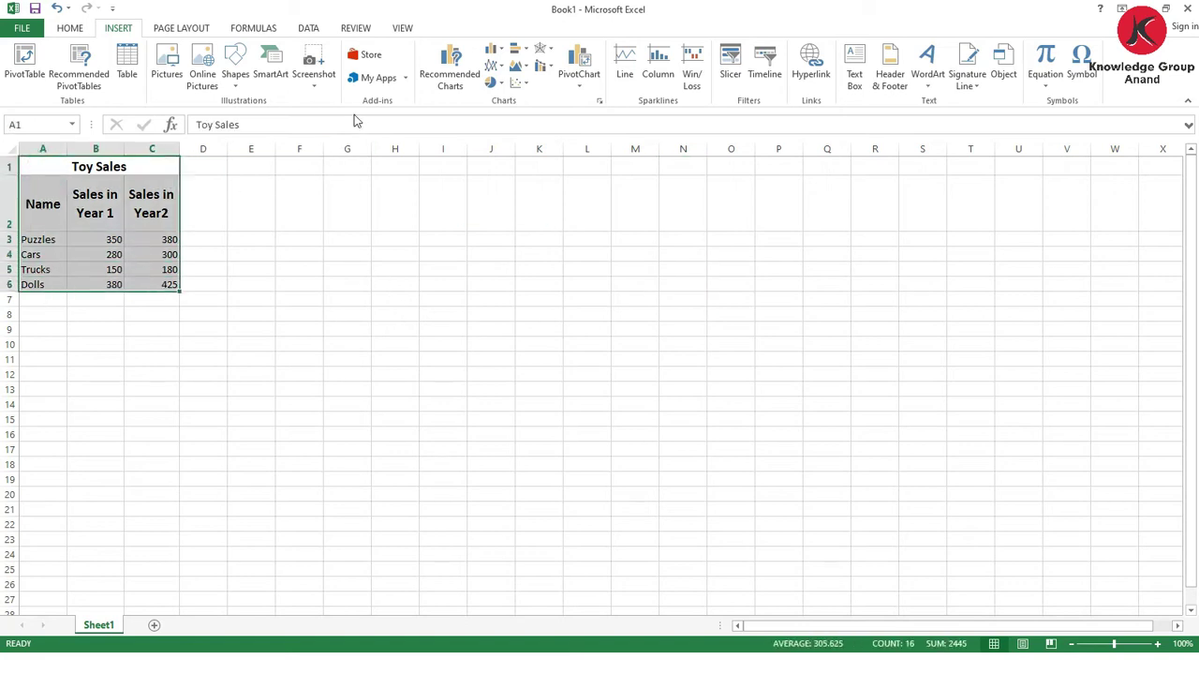
{"action": "left_click", "coordinate": [123, 24]}
{"action": "left_click", "coordinate": [600, 101]}
{"action": "left_click", "coordinate": [483, 138]}
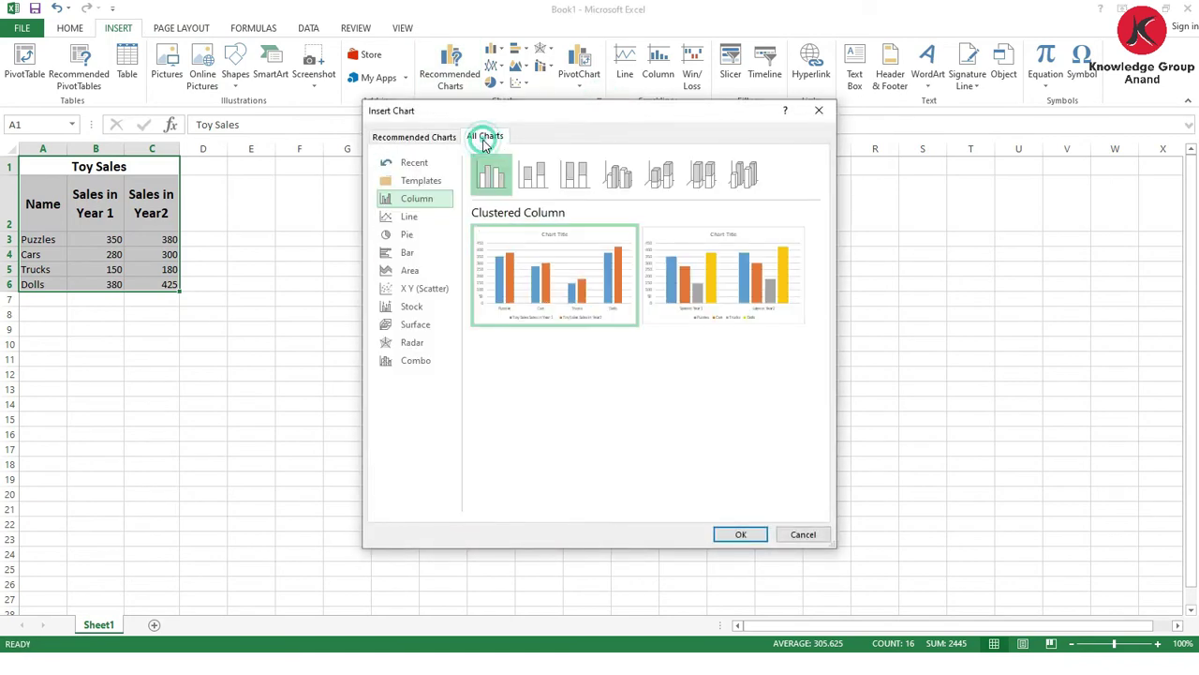
{"action": "left_click", "coordinate": [407, 219]}
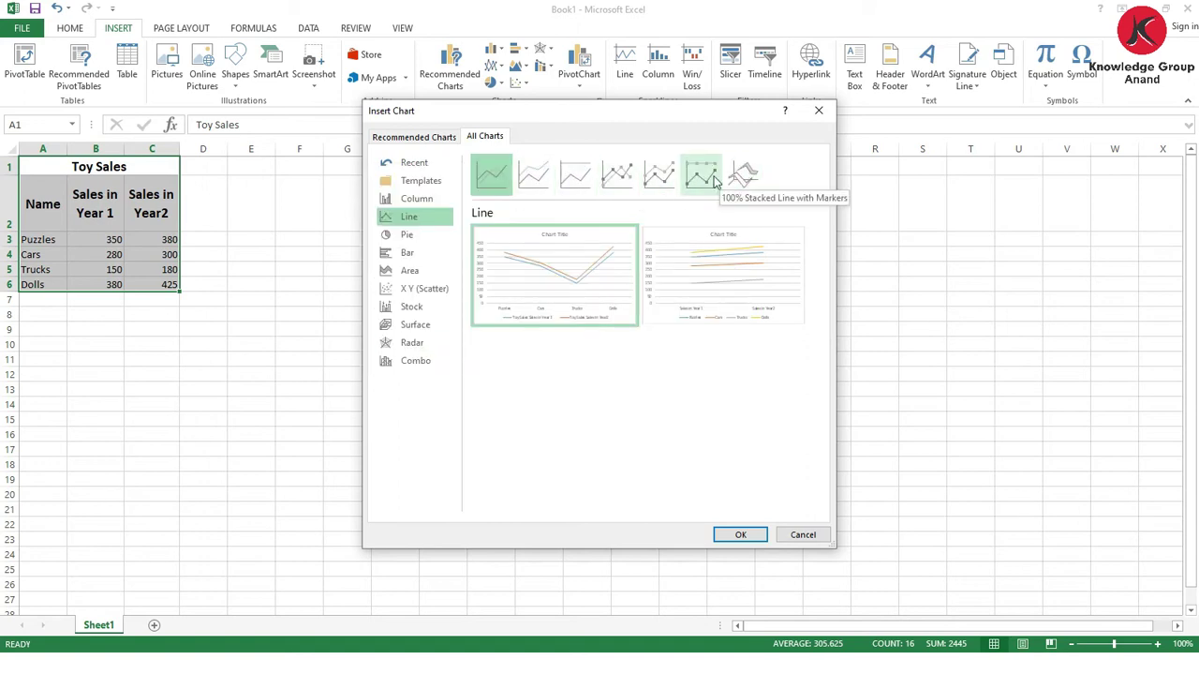
{"action": "left_click", "coordinate": [534, 178]}
{"action": "left_click", "coordinate": [743, 534]}
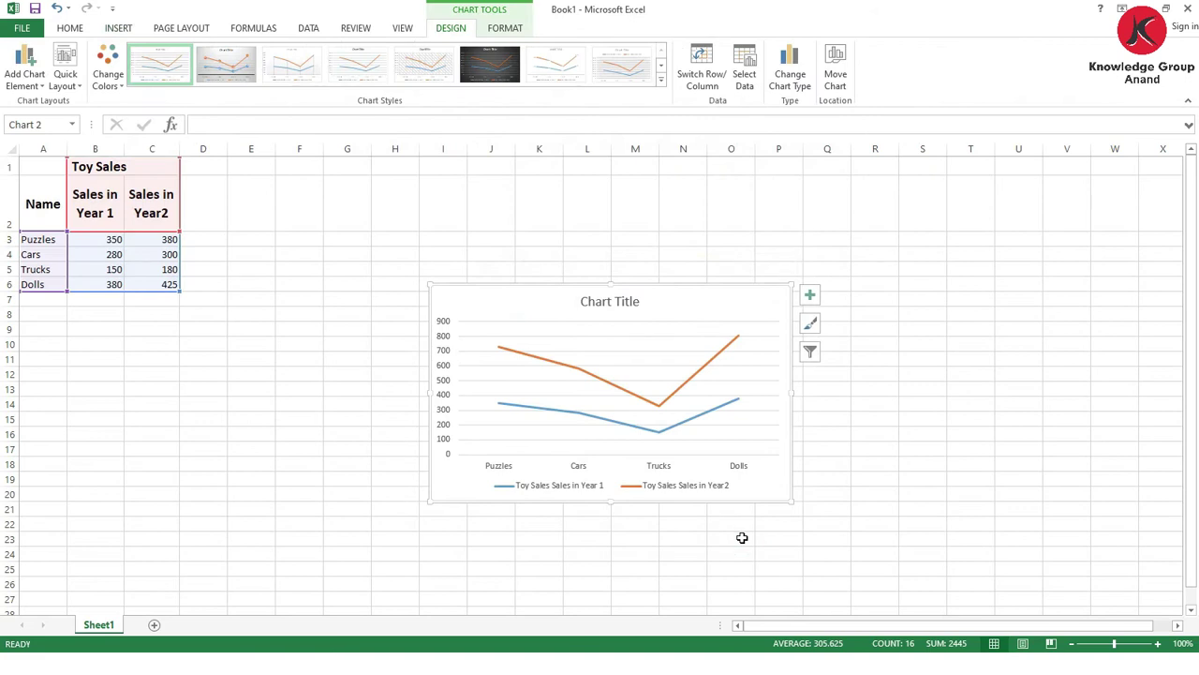
{"action": "left_click_drag", "start_coordinate": [506, 294], "coordinate": [326, 189]}
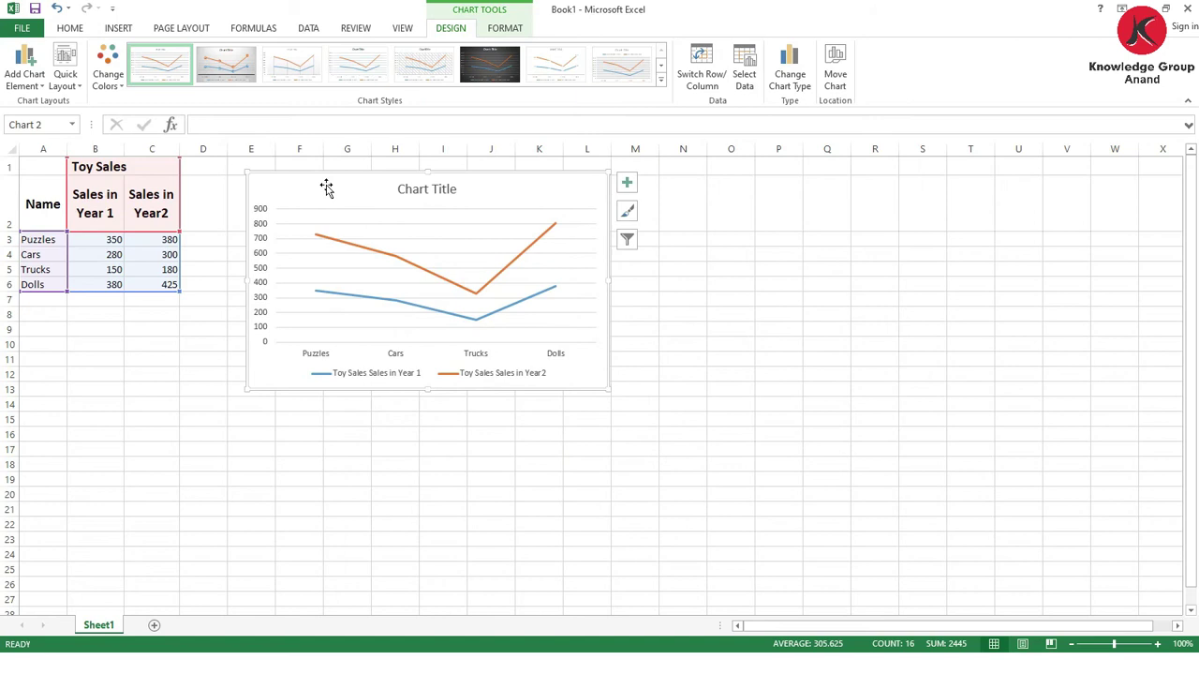
- Move the stacked line chart directly beside the toy sales table, starting at row 1 of column D
{"action": "left_click", "coordinate": [401, 190]}
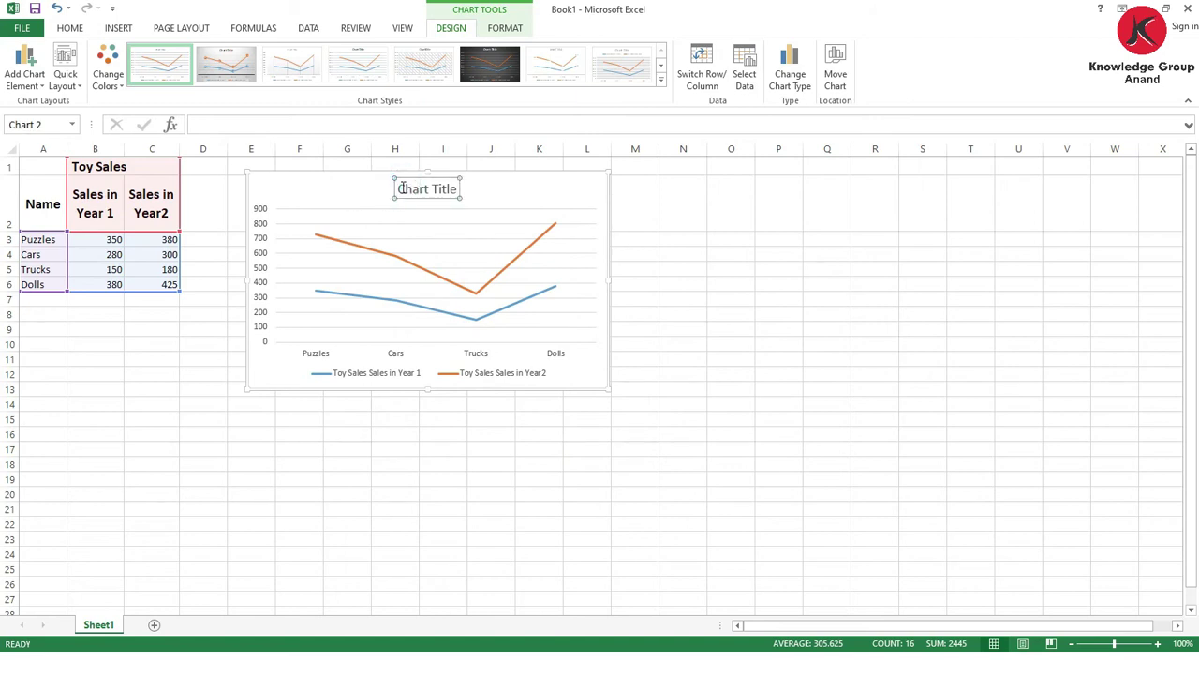
{"action": "double_click", "coordinate": [403, 191]}
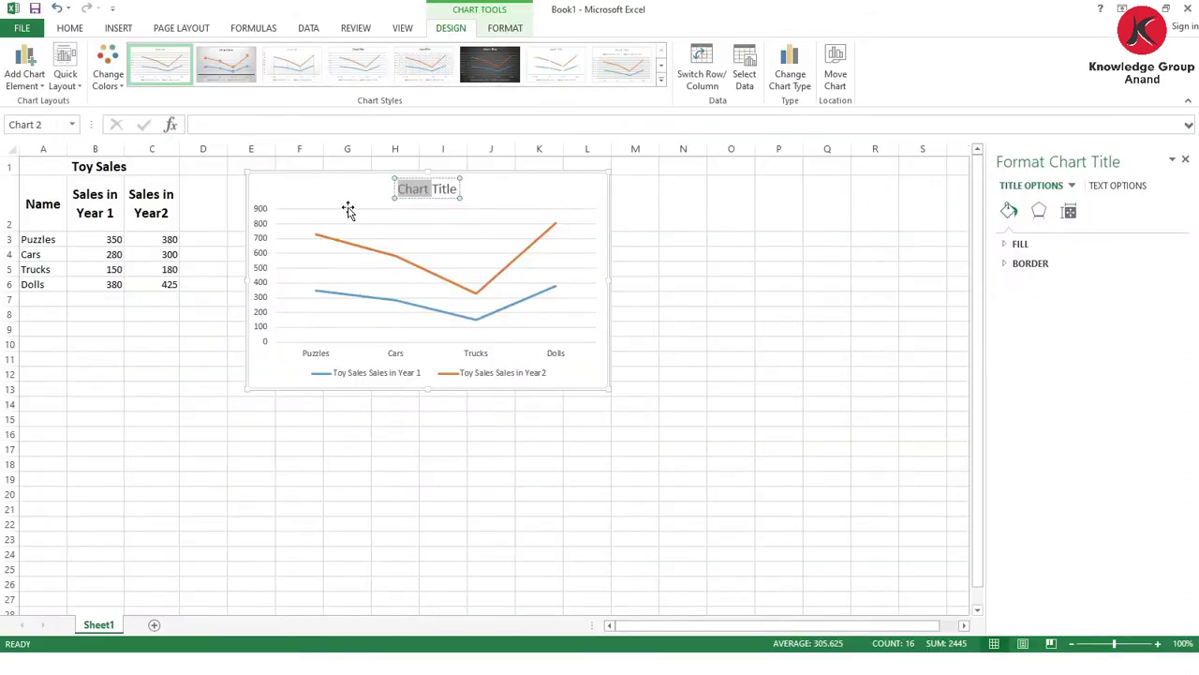
{"action": "left_click_drag", "start_coordinate": [348, 211], "coordinate": [290, 203]}
- Replace the stacked line chart's title with "Line Chart" and close the title formatting options
{"action": "left_click", "coordinate": [351, 181]}
{"action": "double_click", "coordinate": [351, 178]}
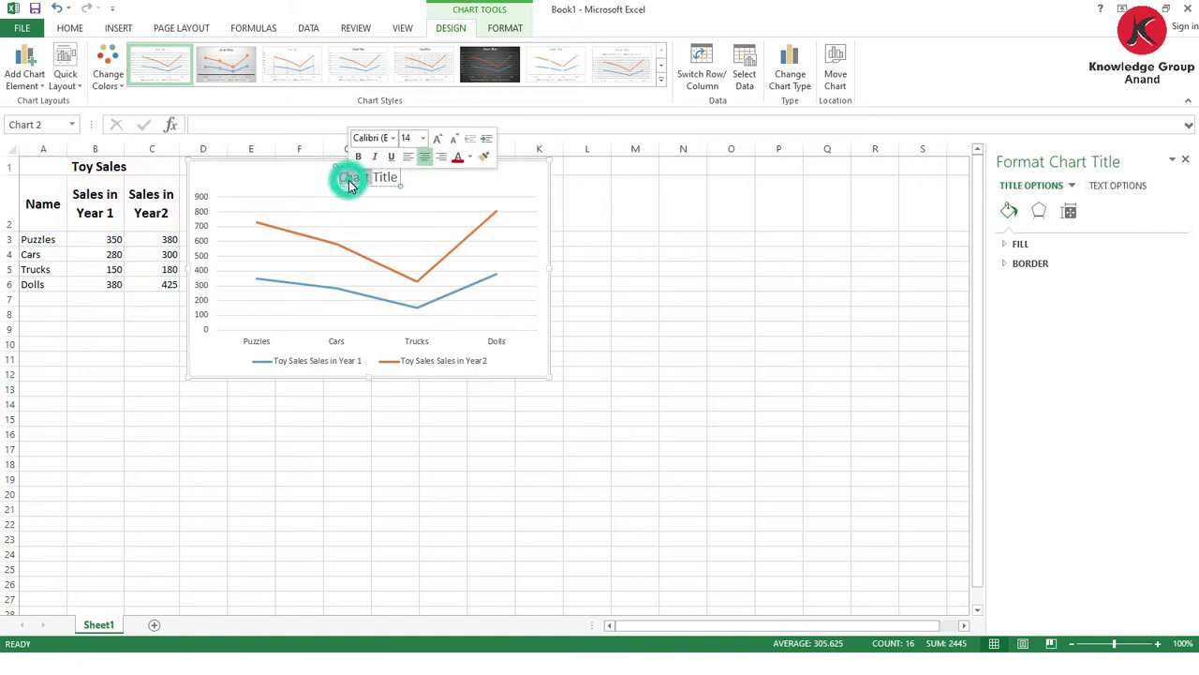
{"action": "key", "text": "Delete"}
{"action": "key", "text": "Delete"}
{"action": "key", "text": "Delete"}
{"action": "key", "text": "Delete"}
{"action": "key", "text": "Delete"}
{"action": "key", "text": "Delete"}
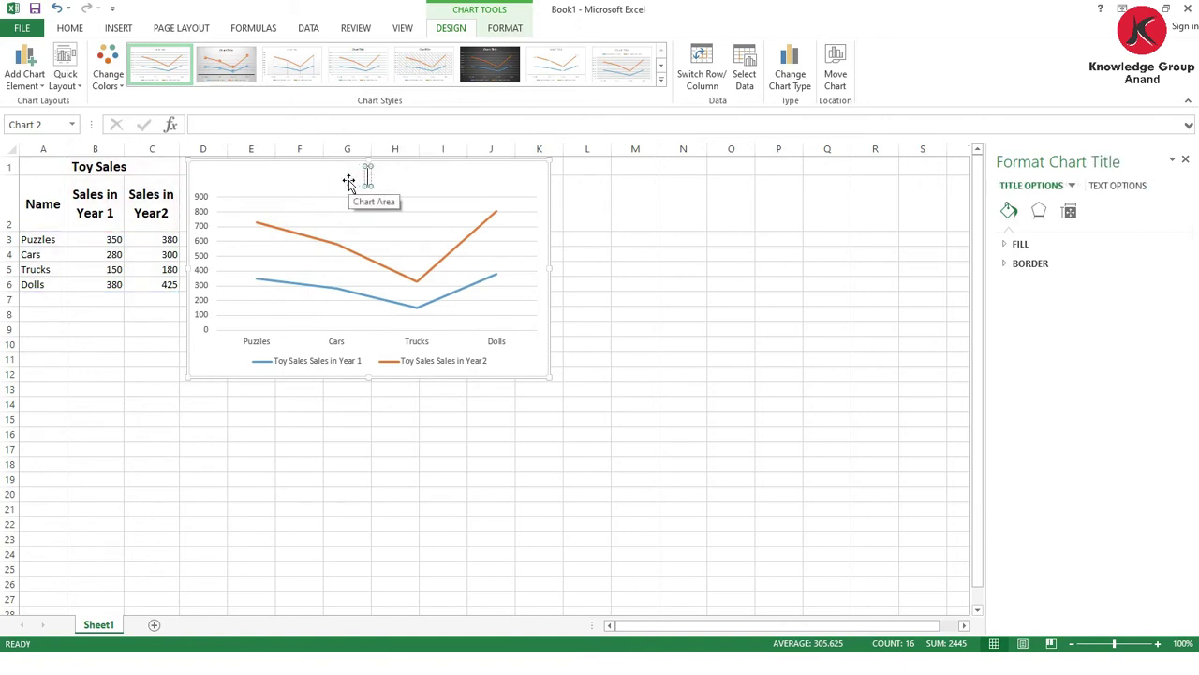
{"action": "type", "text": "Line"}
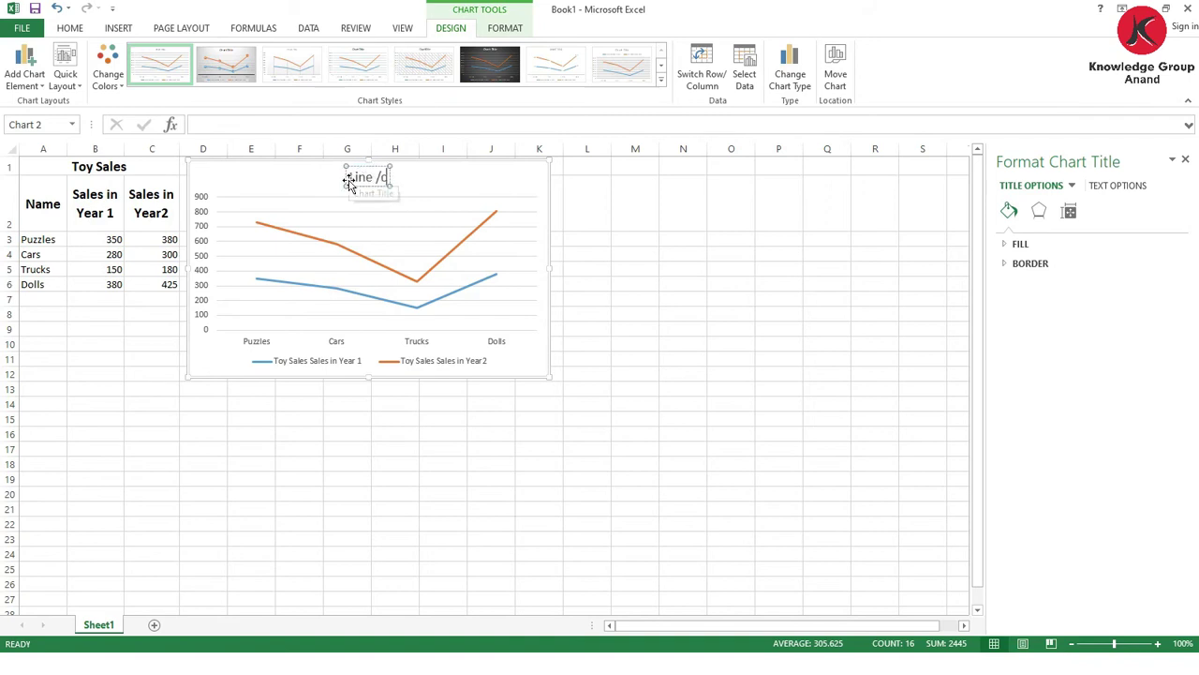
{"action": "type", "text": " Charet"}
{"action": "key", "text": "BackSpace"}
{"action": "key", "text": "BackSpace"}
{"action": "type", "text": "t"}
{"action": "left_click", "coordinate": [637, 253]}
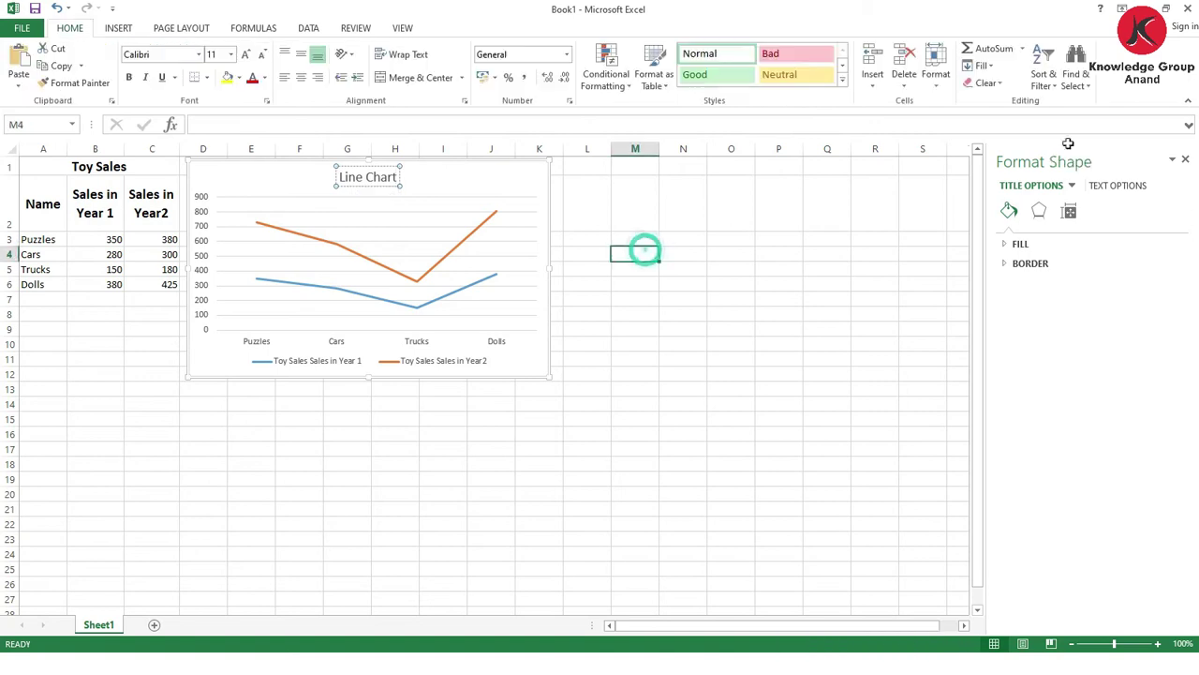
{"action": "left_click", "coordinate": [1185, 159]}
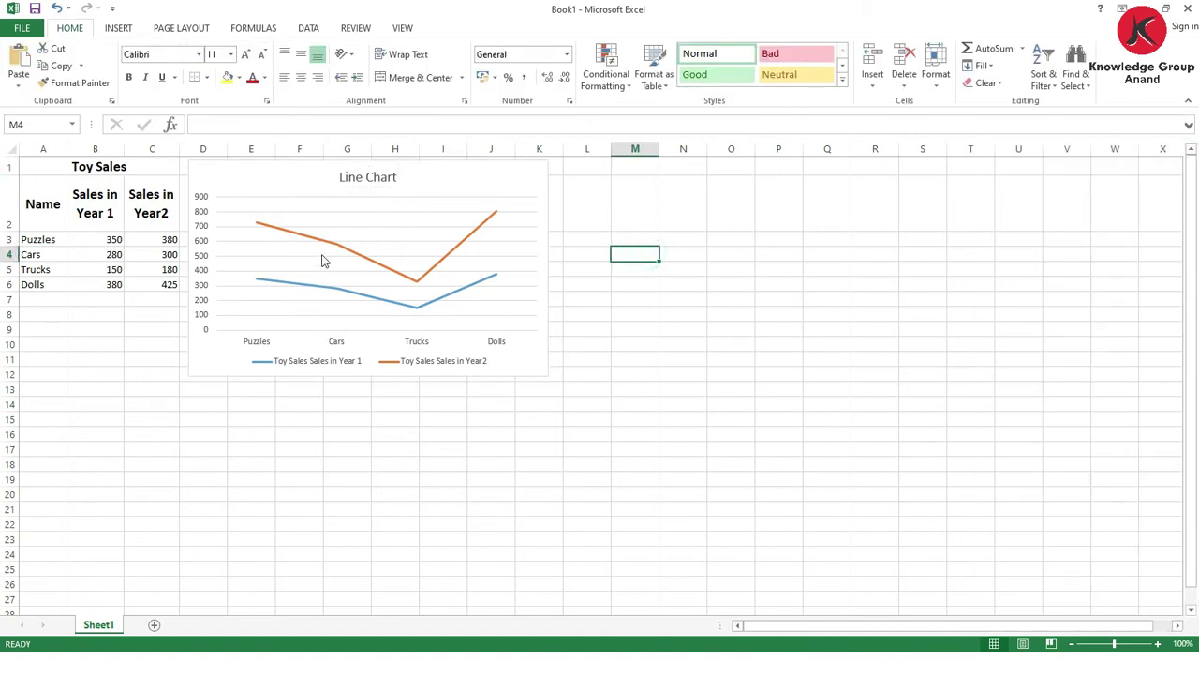
- Insert a clustered column chart from the toy sales table in A1:C6 and place it directly beside the line chart
{"action": "mouse_move", "coordinate": [315, 245]}
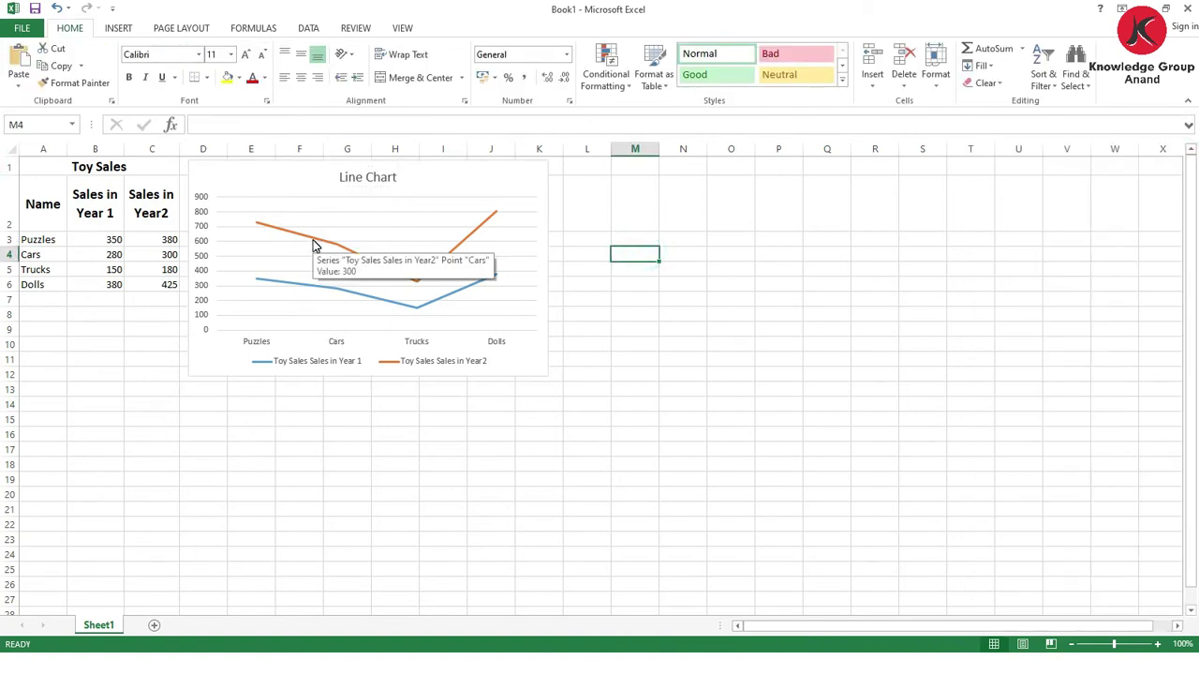
{"action": "key", "text": "alt+Tab"}
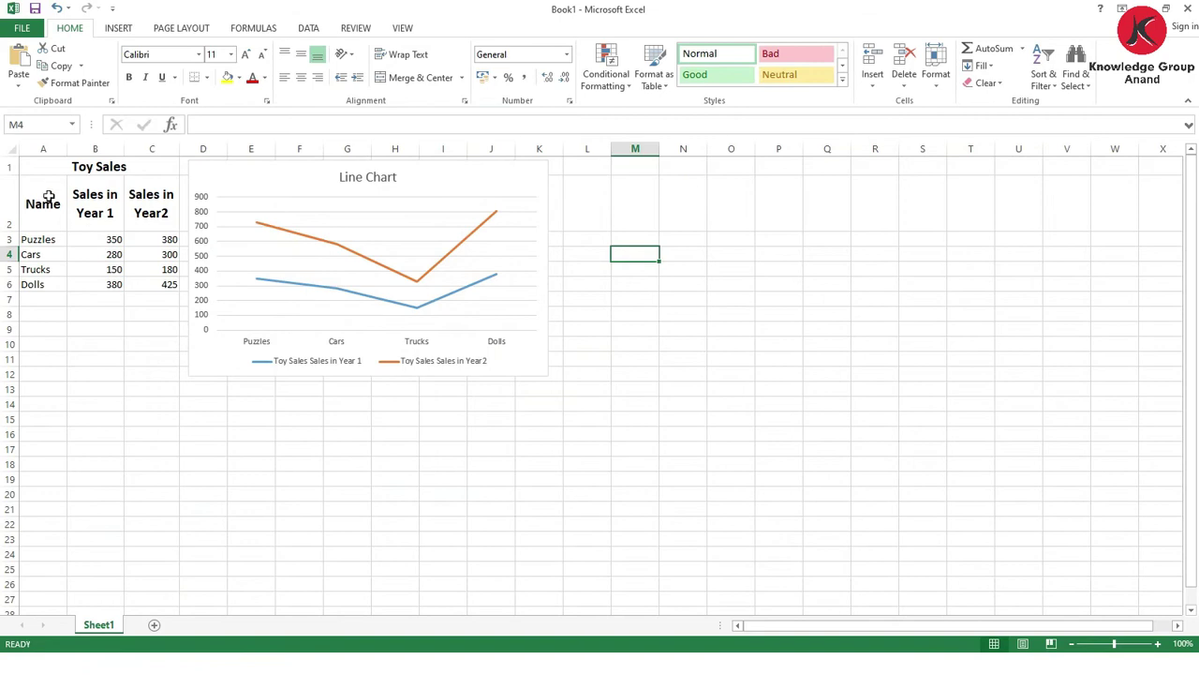
{"action": "left_click_drag", "start_coordinate": [38, 163], "coordinate": [90, 284]}
{"action": "left_click", "coordinate": [113, 29]}
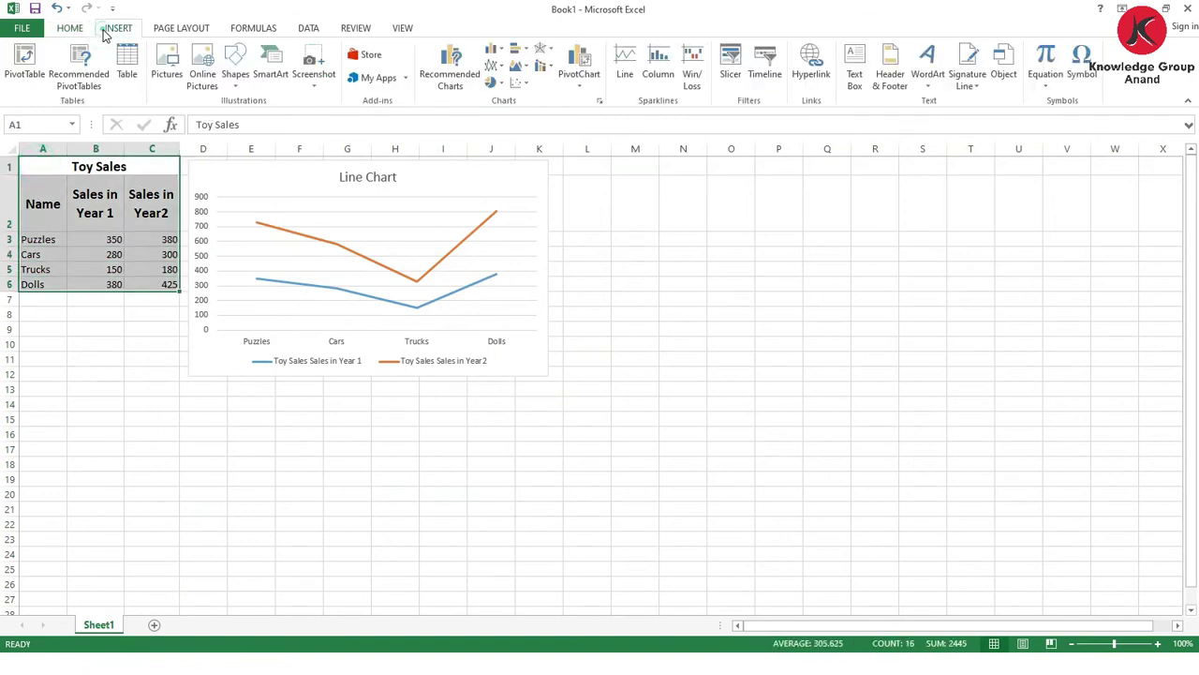
{"action": "left_click", "coordinate": [601, 100]}
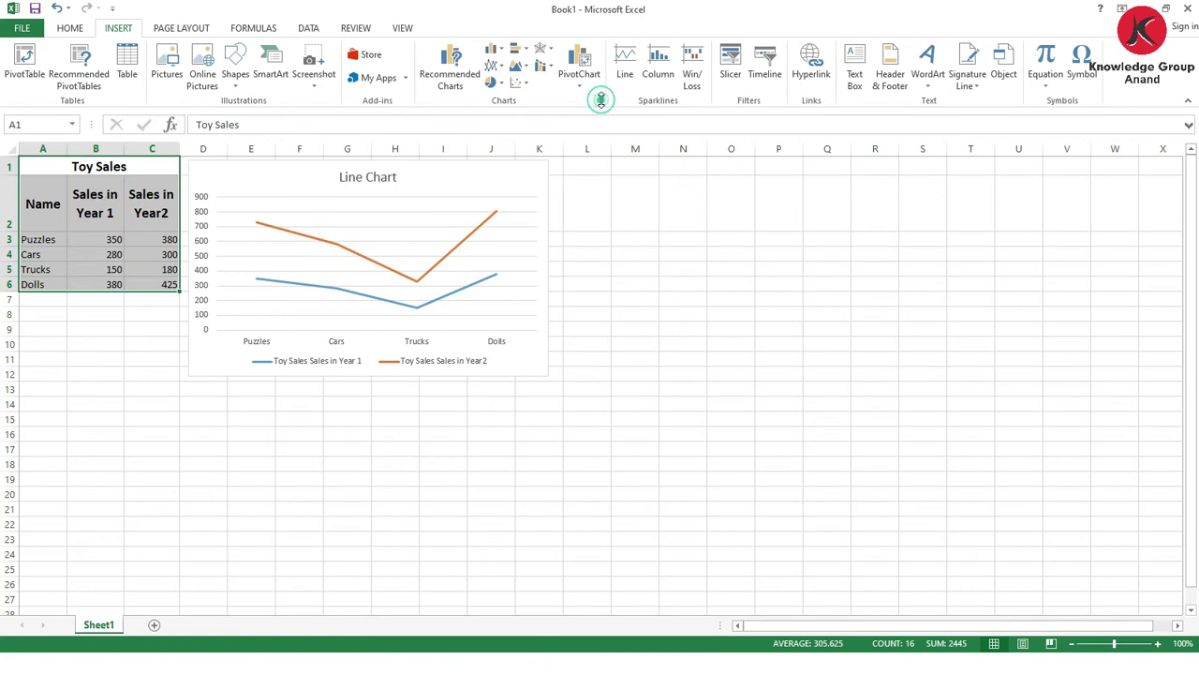
{"action": "left_click", "coordinate": [476, 138]}
{"action": "left_click", "coordinate": [415, 198]}
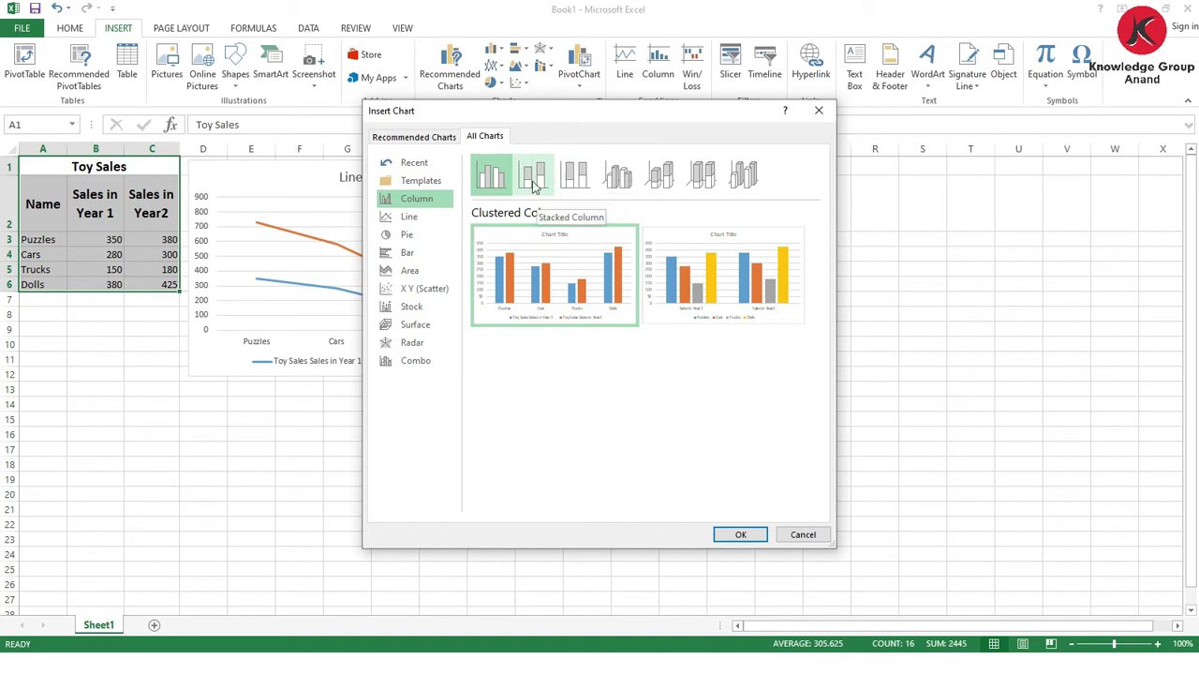
{"action": "left_click", "coordinate": [488, 177]}
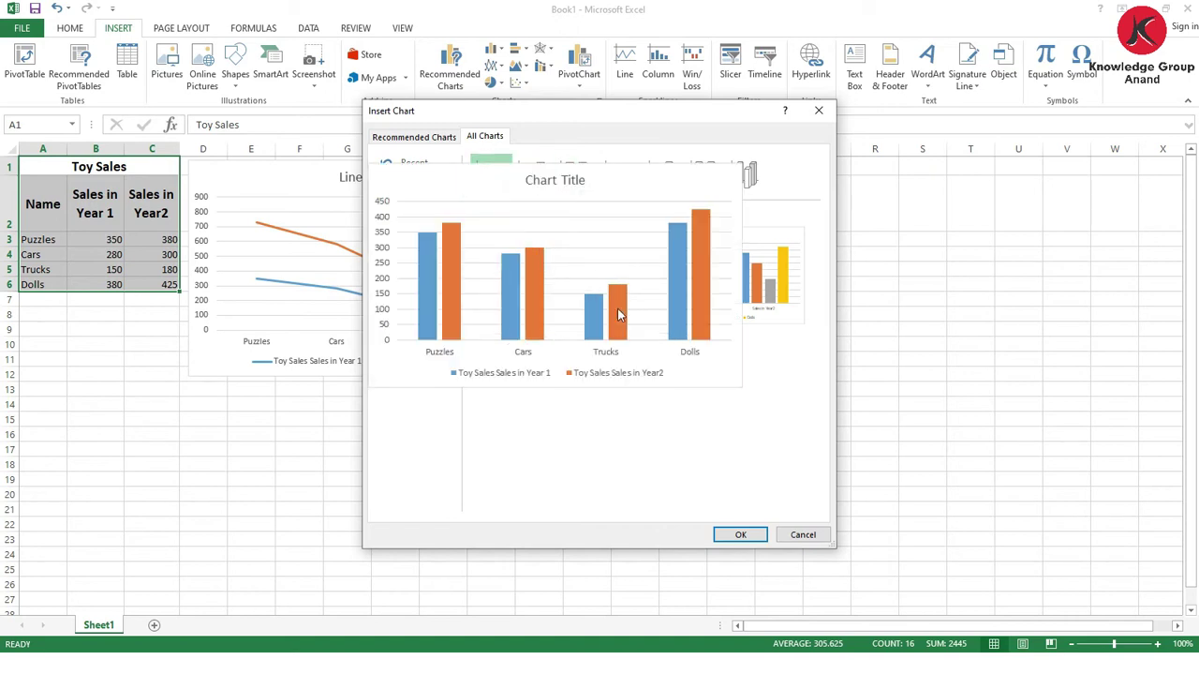
{"action": "left_click", "coordinate": [739, 534]}
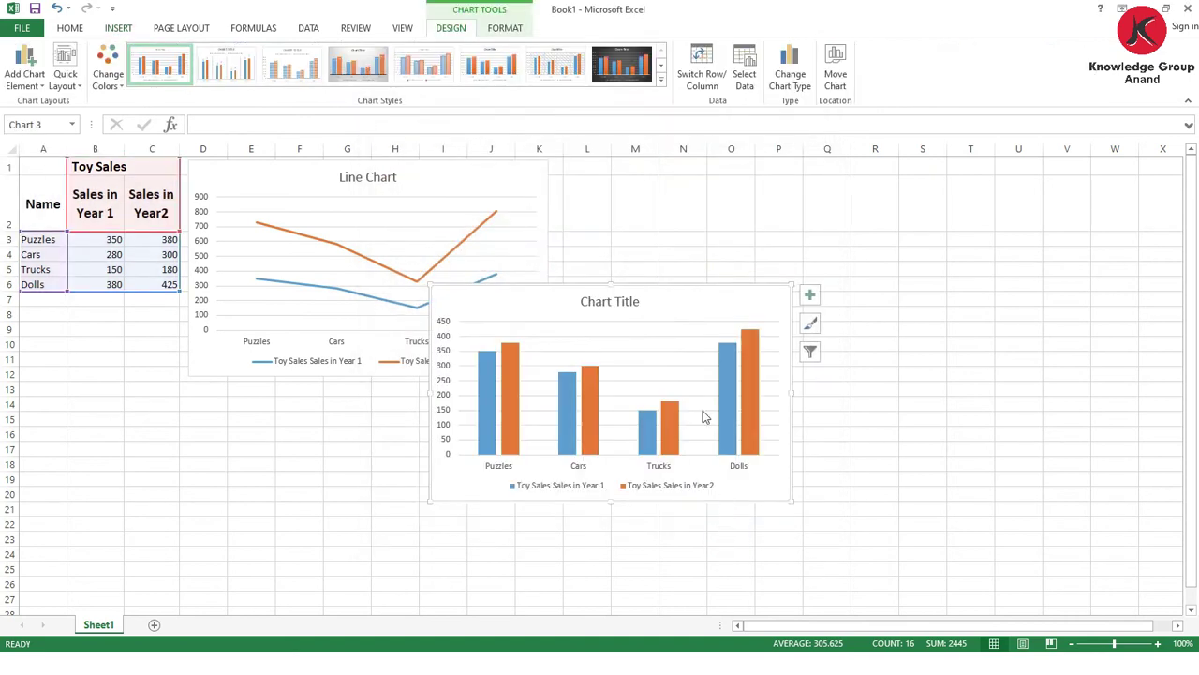
{"action": "left_click_drag", "start_coordinate": [577, 305], "coordinate": [694, 162]}
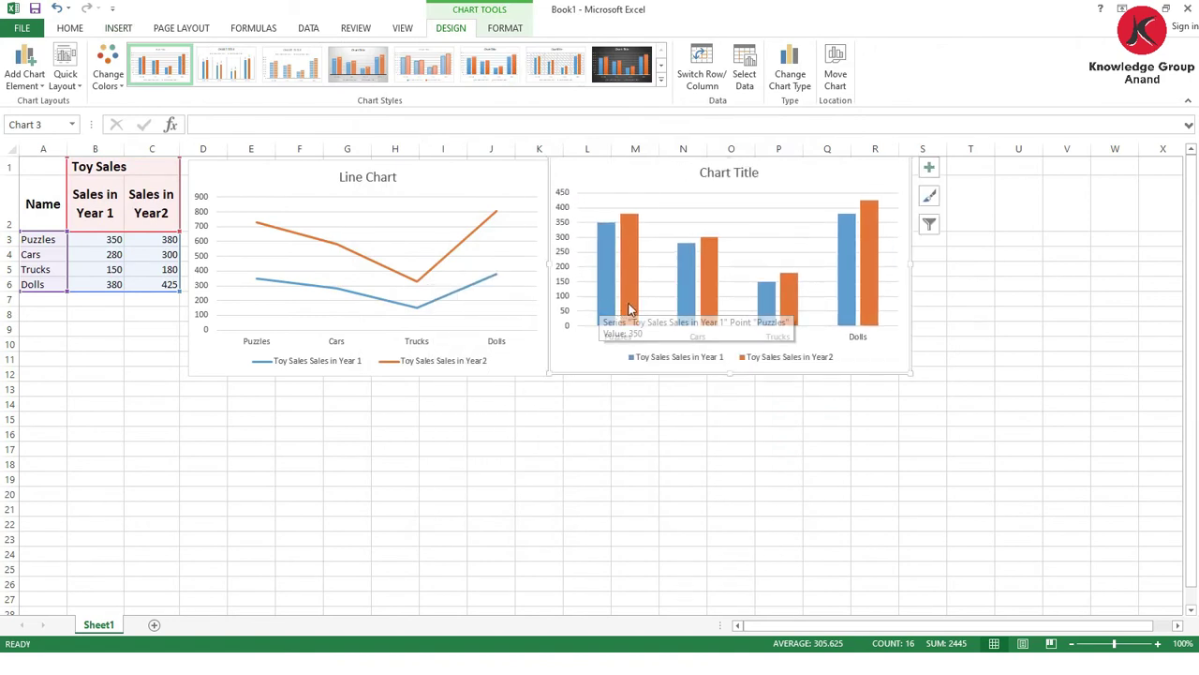
- Replace the clustered column chart's title with "Column chart" and close the title formatting options
{"action": "left_click", "coordinate": [715, 176]}
{"action": "double_click", "coordinate": [715, 176]}
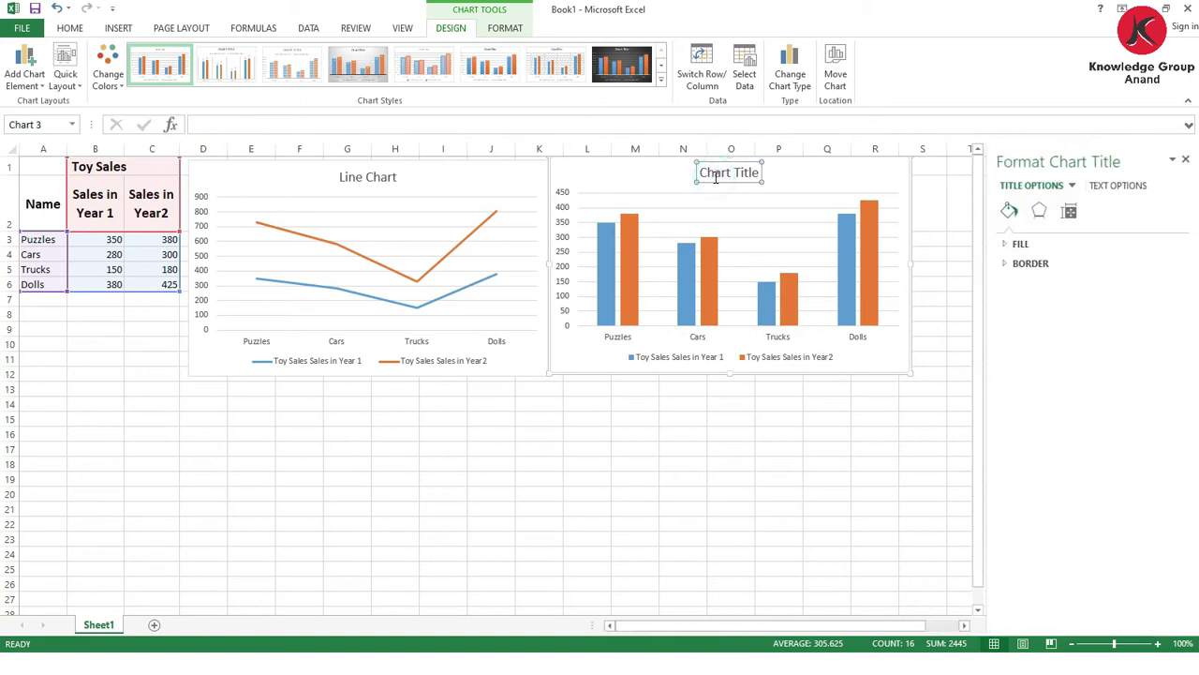
{"action": "double_click", "coordinate": [715, 178]}
{"action": "triple_click", "coordinate": [716, 182]}
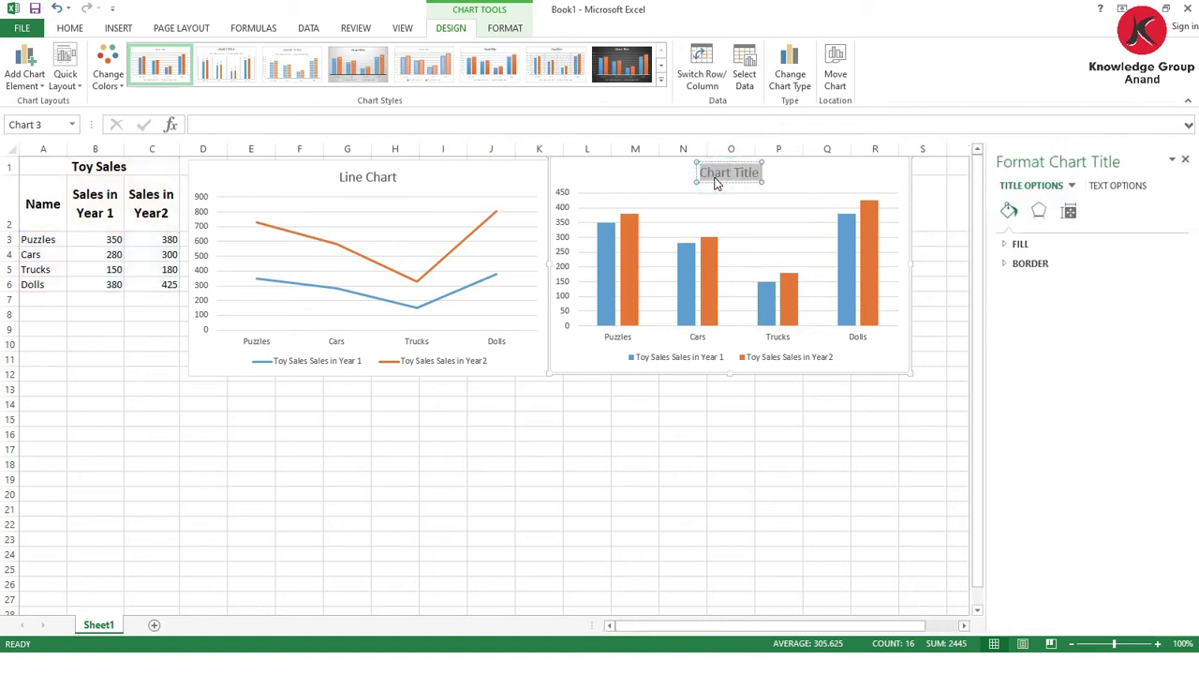
{"action": "type", "text": "Colum"}
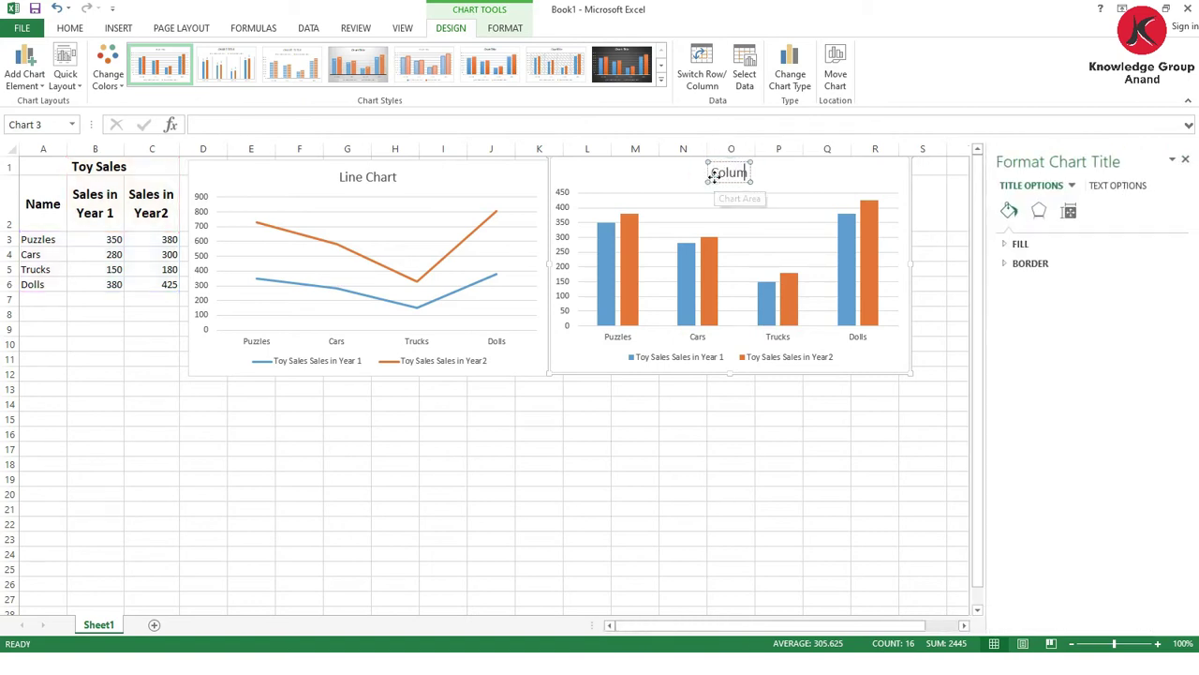
{"action": "type", "text": "n chart"}
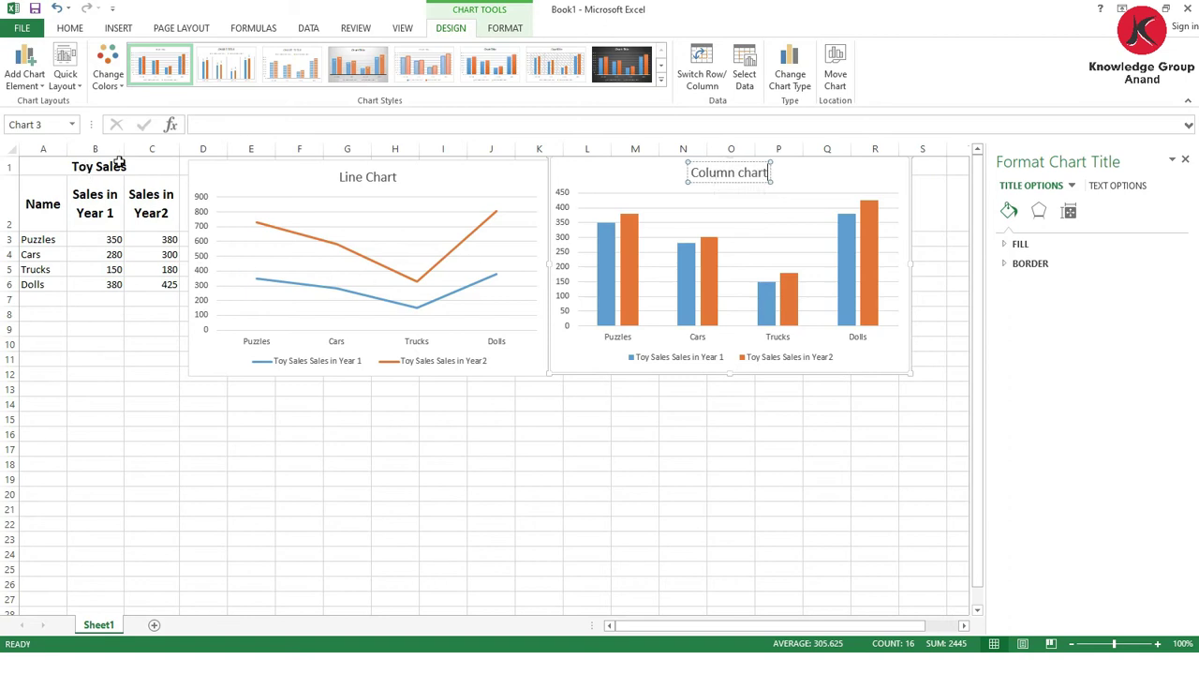
{"action": "left_click", "coordinate": [1186, 160]}
{"action": "left_click", "coordinate": [680, 472]}
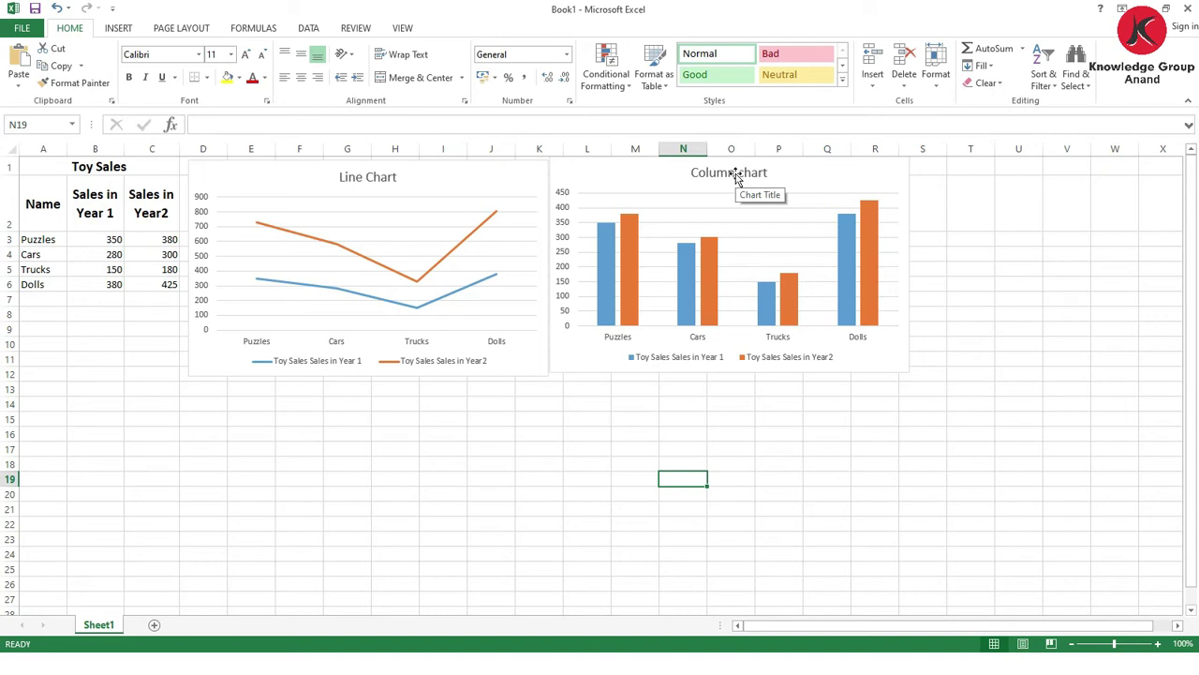
- Insert a 3-D stacked column chart from the toy sales table in A1:C6 and place it below the table, around row 12
{"action": "key", "text": "alt+Tab"}
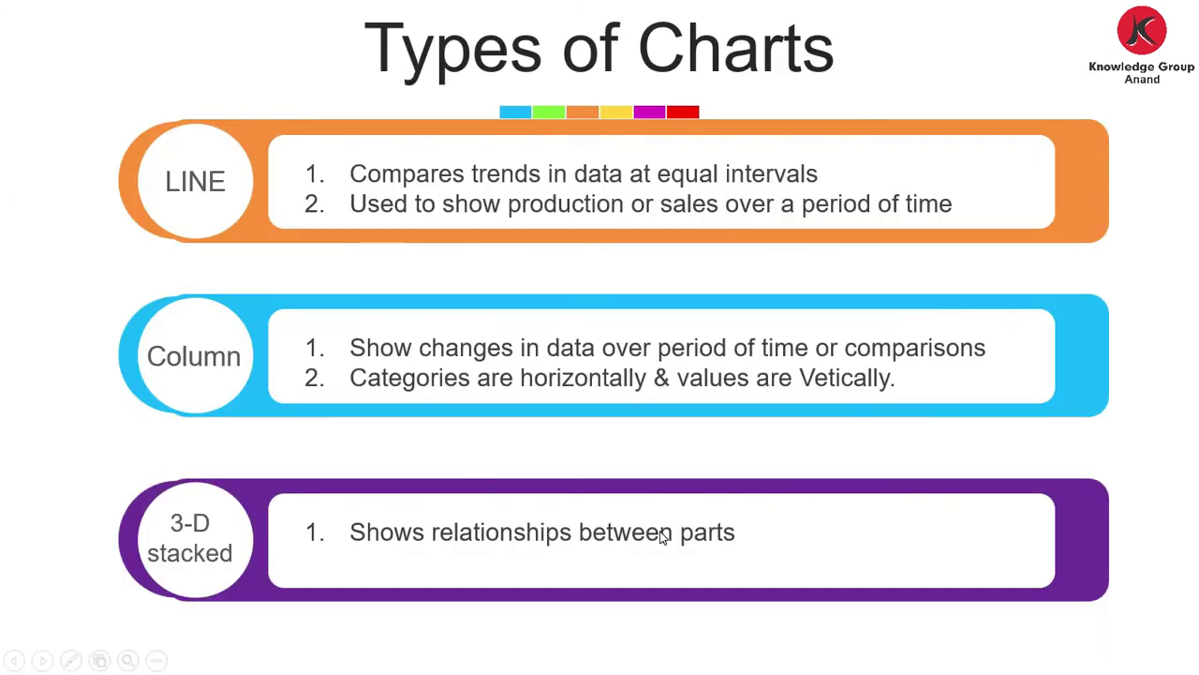
{"action": "key", "text": "alt+Tab"}
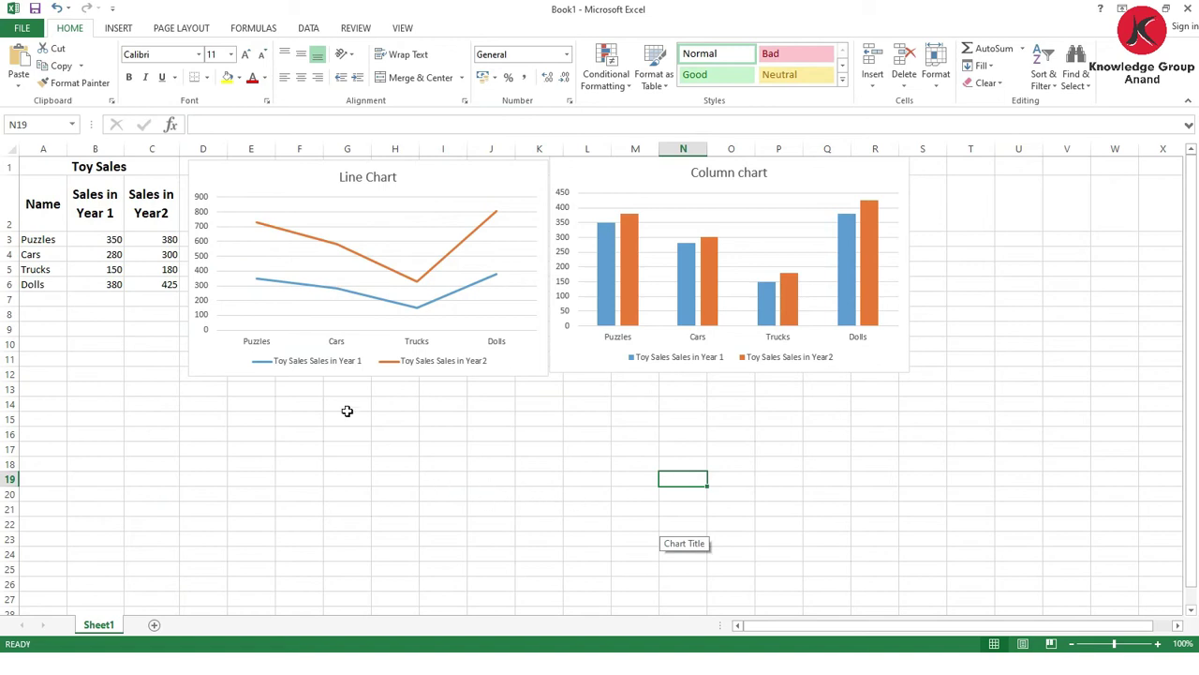
{"action": "left_click_drag", "start_coordinate": [47, 166], "coordinate": [49, 284]}
{"action": "left_click", "coordinate": [119, 28]}
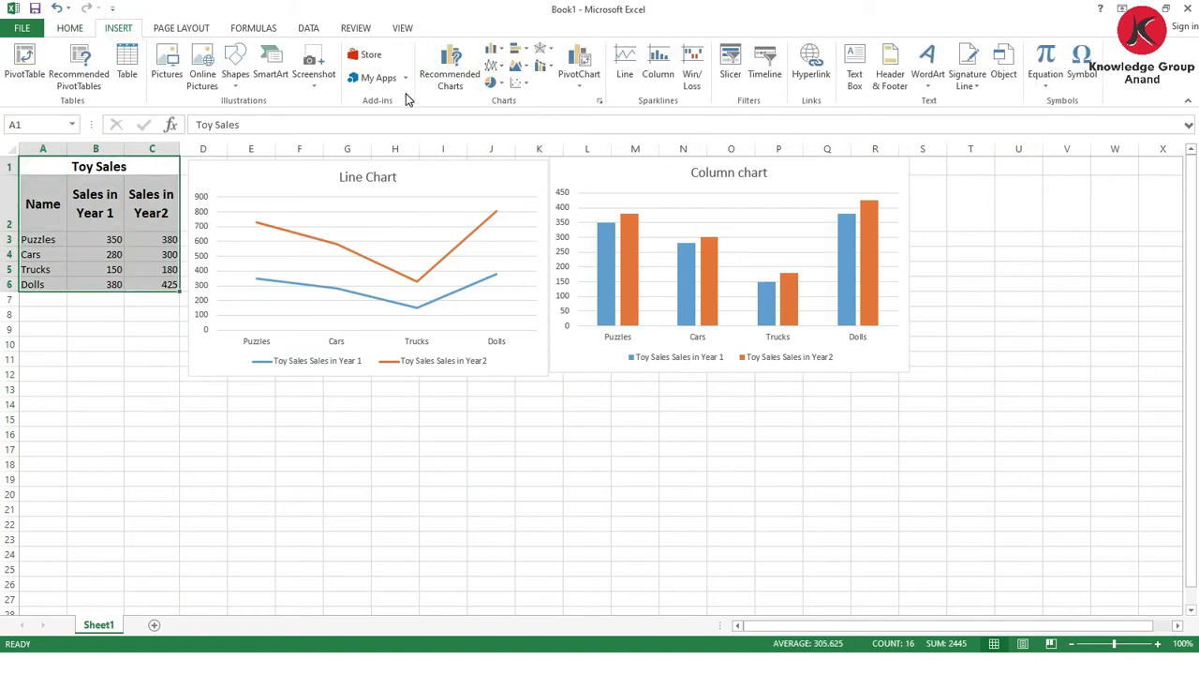
{"action": "left_click", "coordinate": [599, 100]}
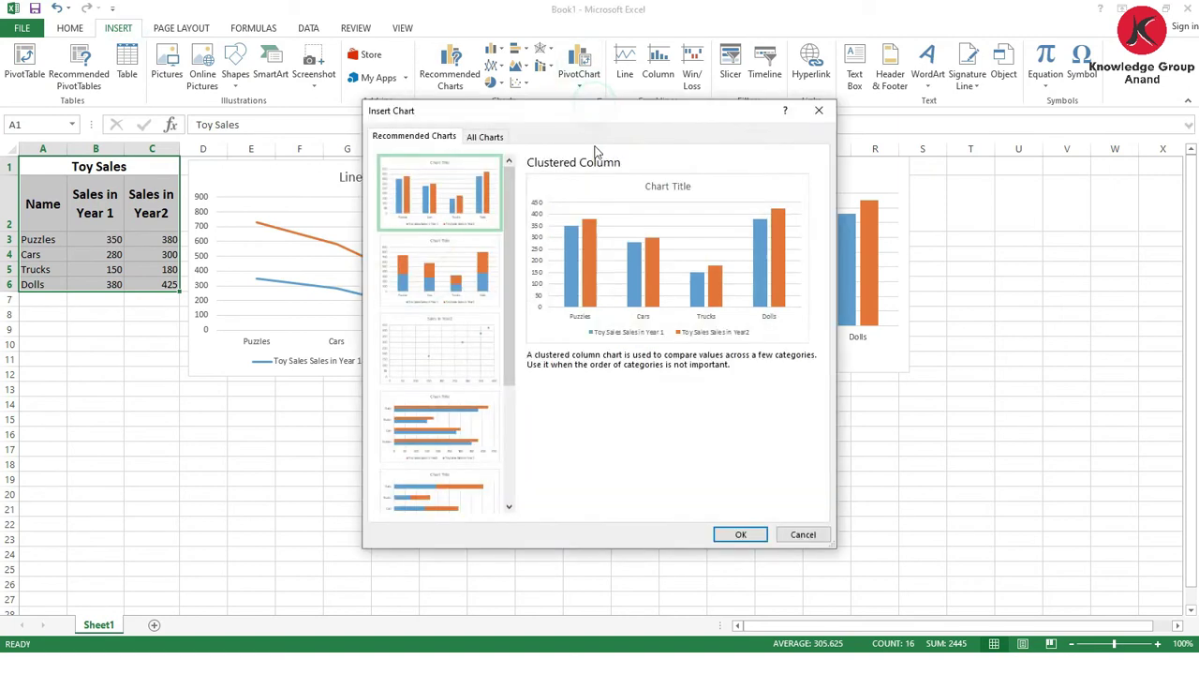
{"action": "left_click", "coordinate": [484, 138]}
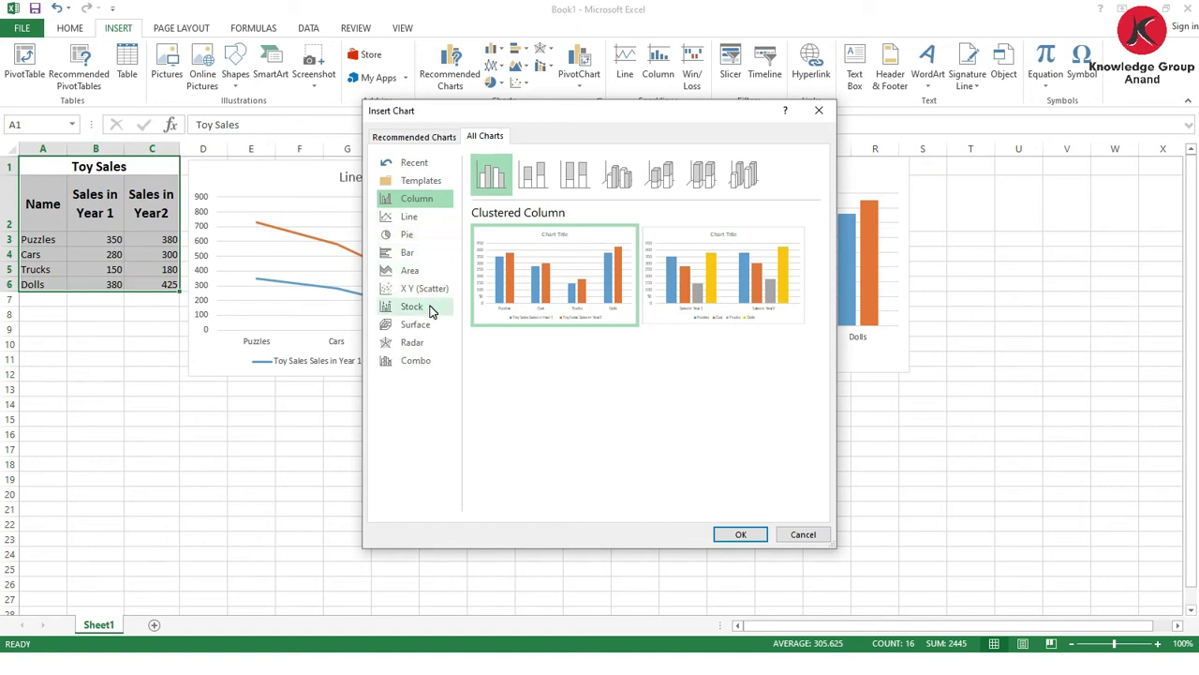
{"action": "left_click", "coordinate": [409, 202]}
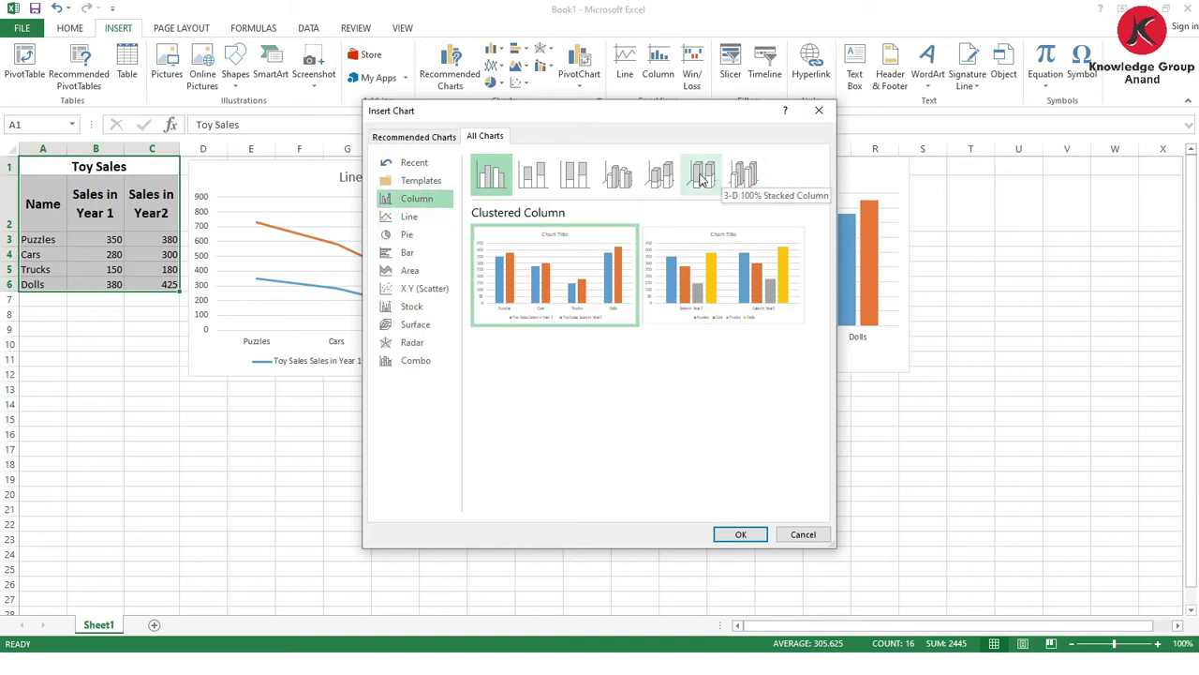
{"action": "left_click", "coordinate": [661, 177]}
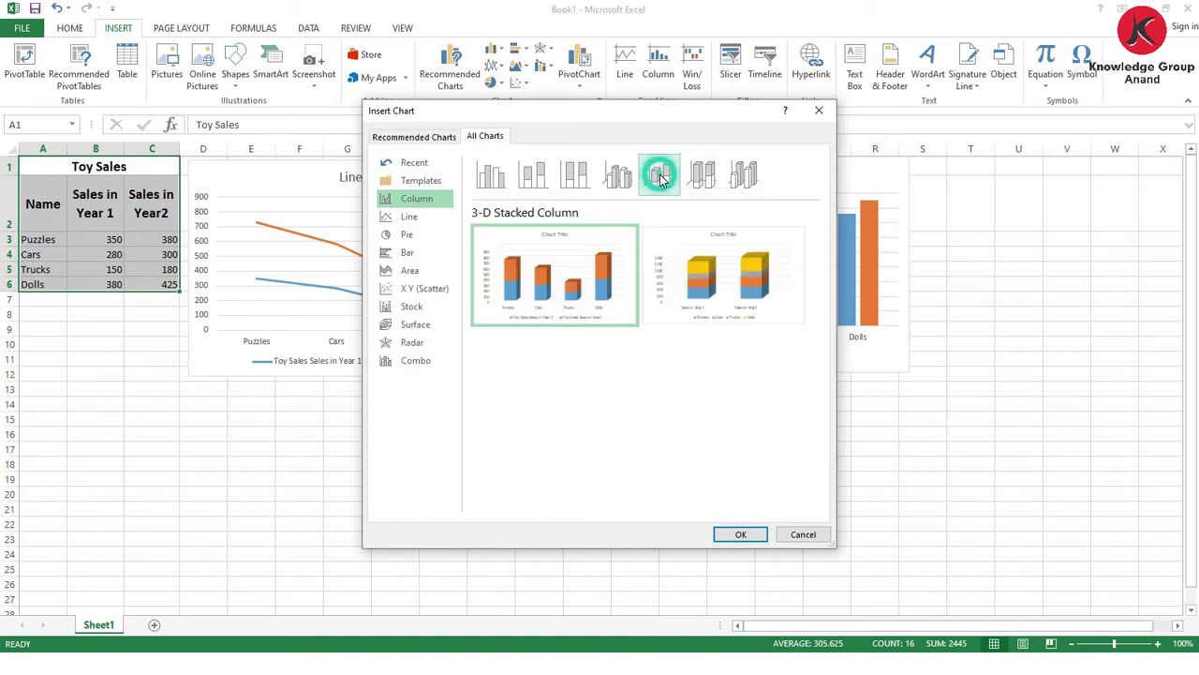
{"action": "left_click", "coordinate": [739, 534]}
{"action": "left_click_drag", "start_coordinate": [567, 323], "coordinate": [99, 395]}
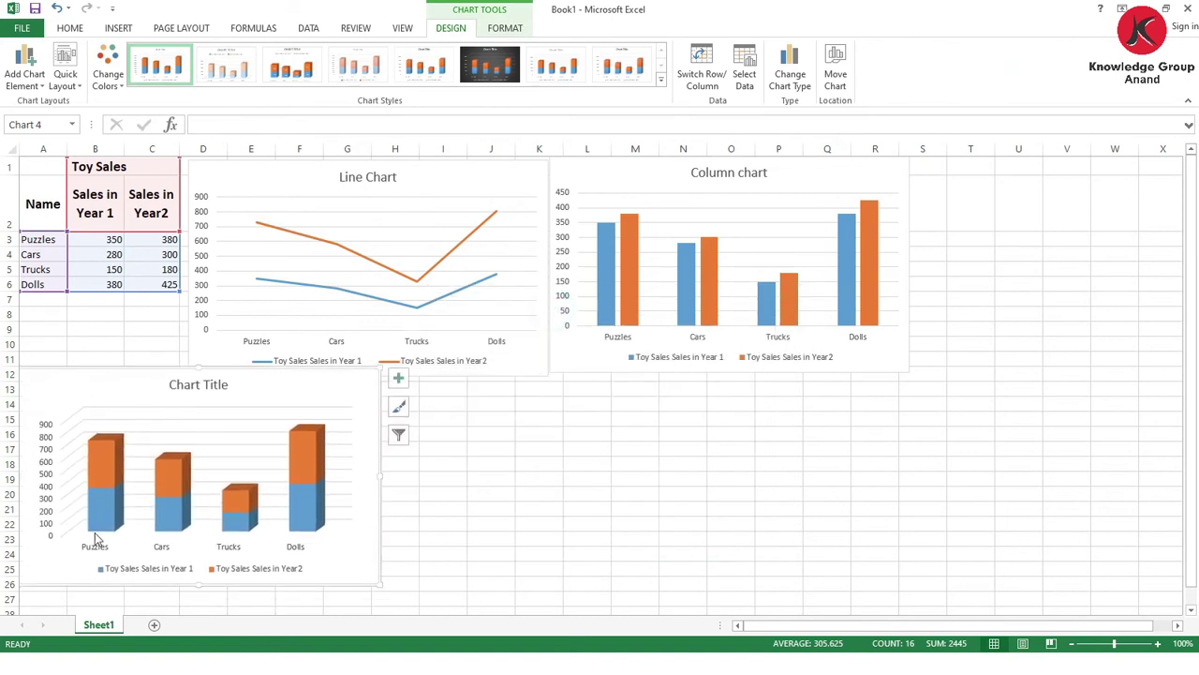
- Replace the 3-D stacked column chart's title with "3 D stacked column" and deselect the chart
{"action": "mouse_move", "coordinate": [604, 319]}
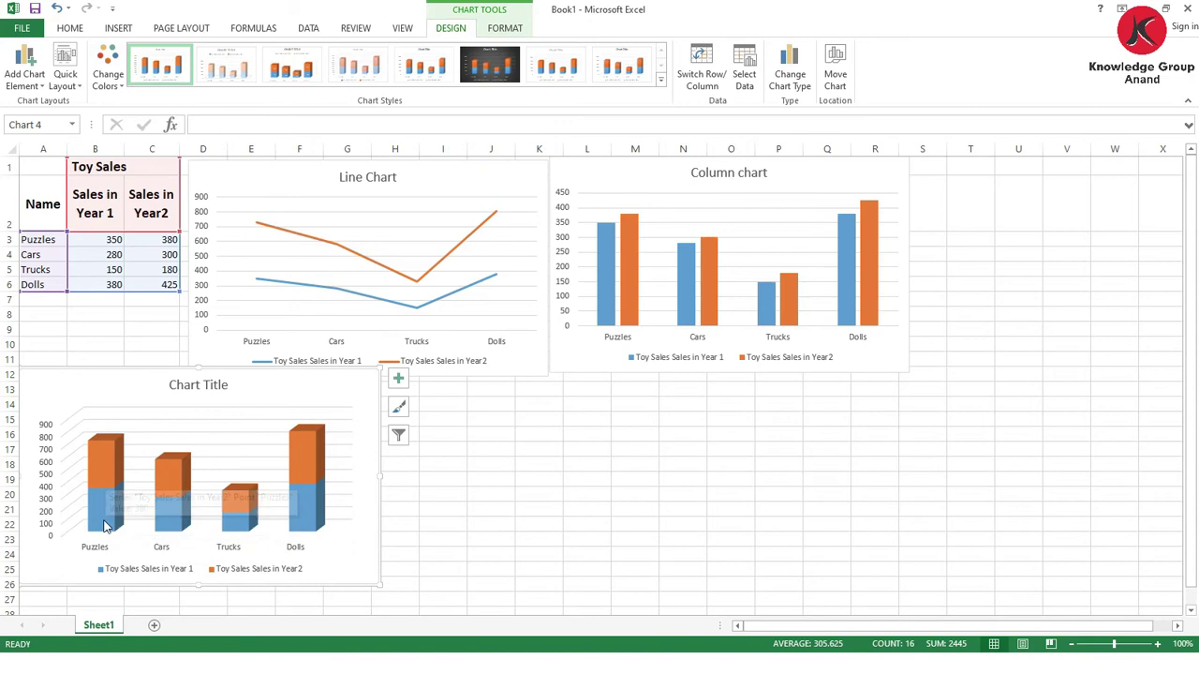
{"action": "mouse_move", "coordinate": [103, 509]}
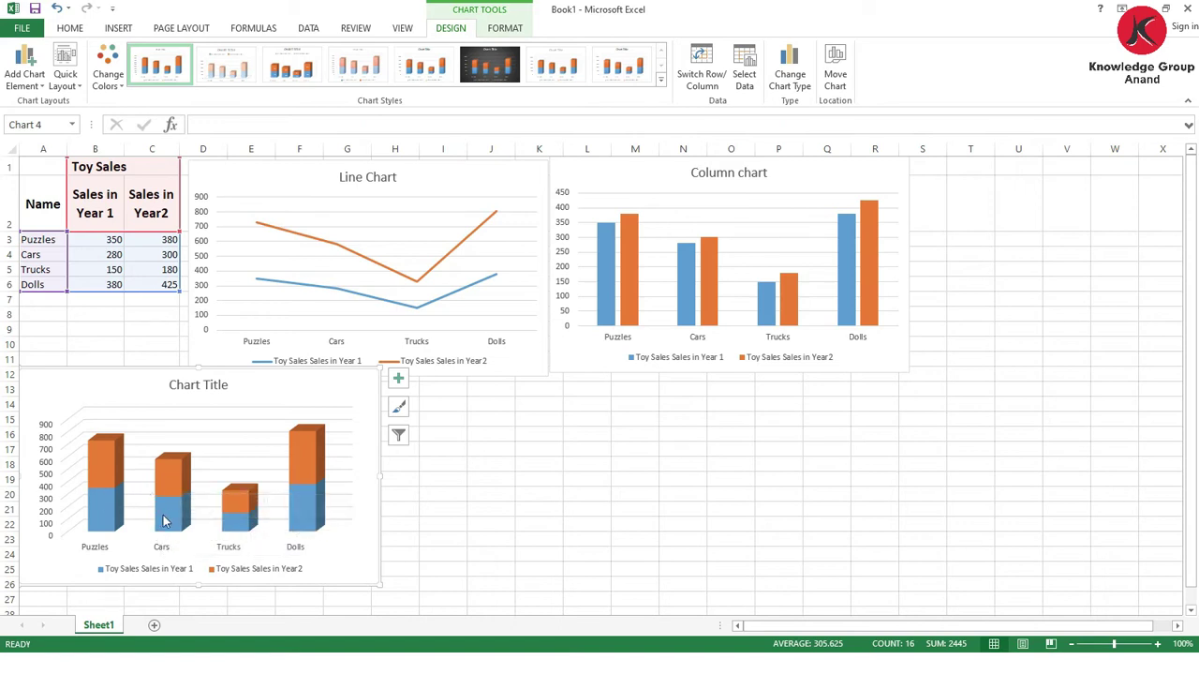
{"action": "mouse_move", "coordinate": [171, 517]}
{"action": "double_click", "coordinate": [210, 385]}
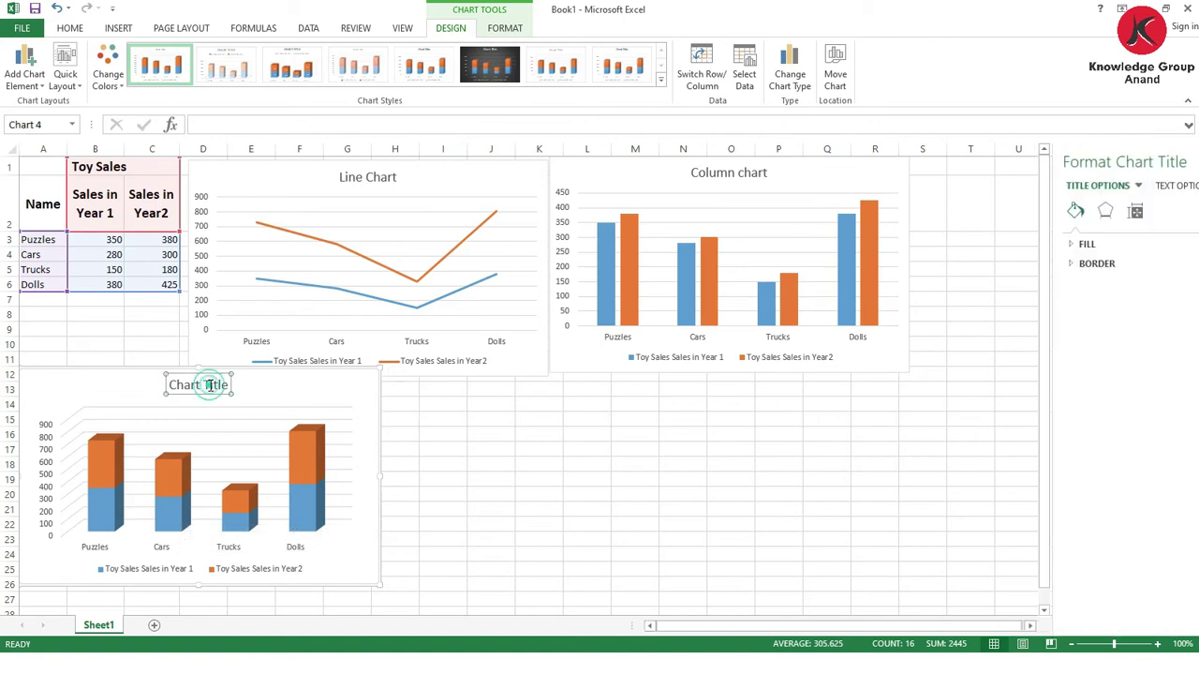
{"action": "triple_click", "coordinate": [210, 385]}
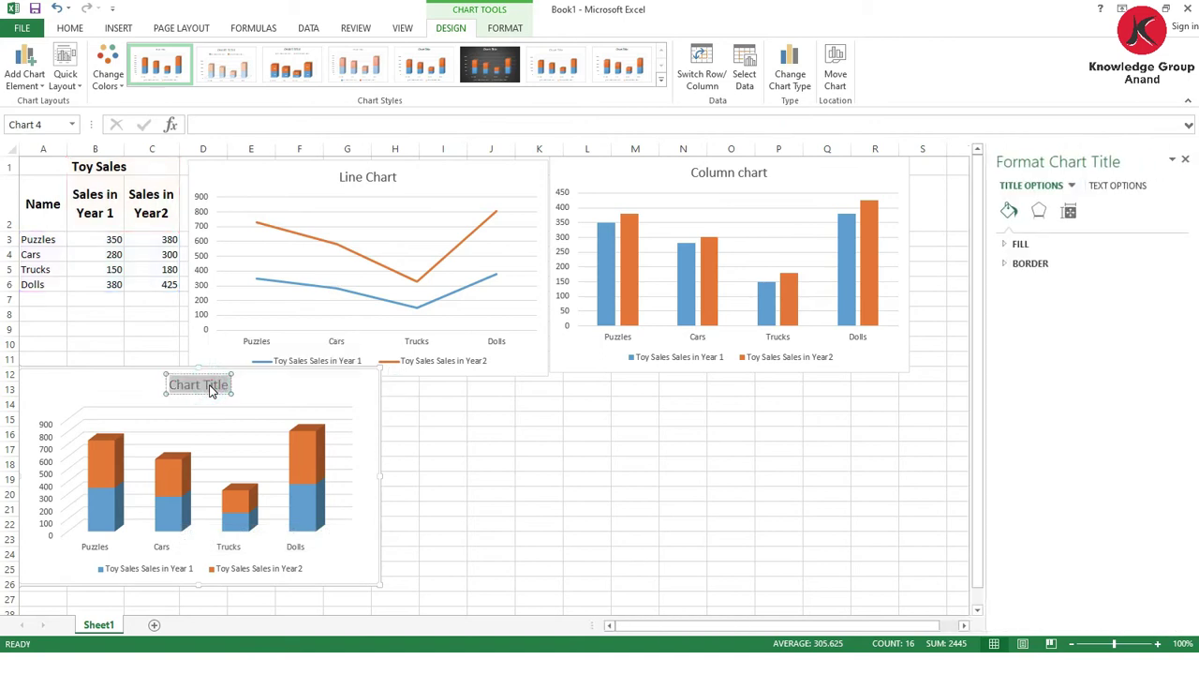
{"action": "type", "text": "3 D s"}
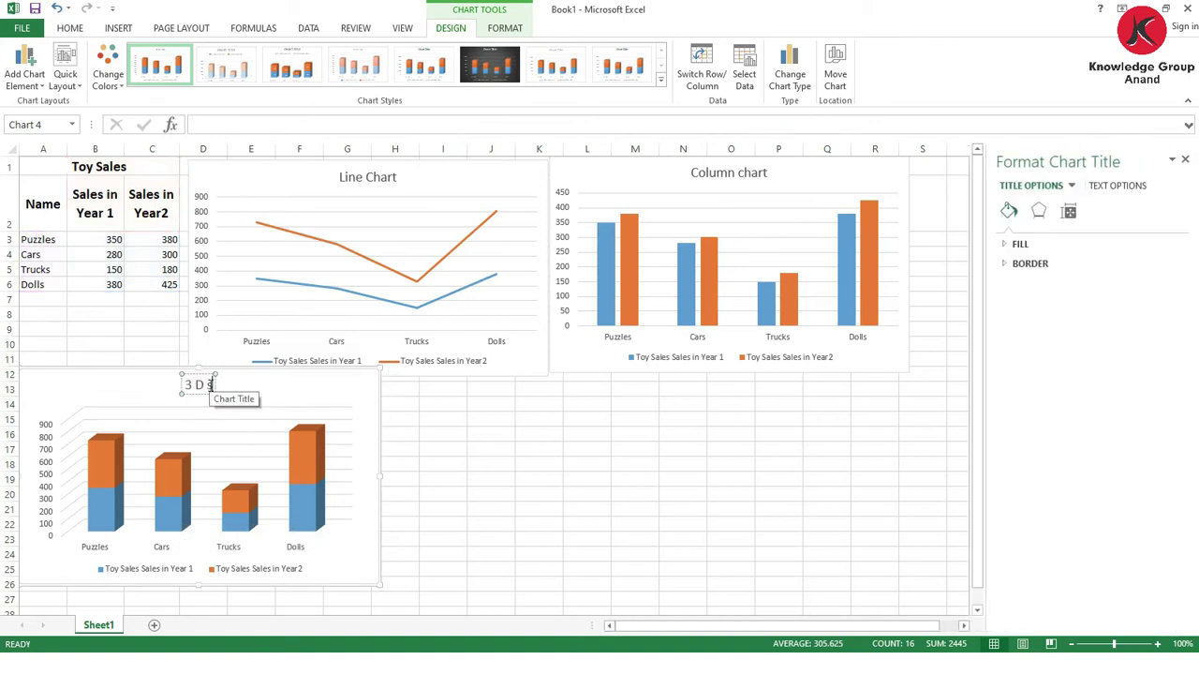
{"action": "type", "text": "tacked"}
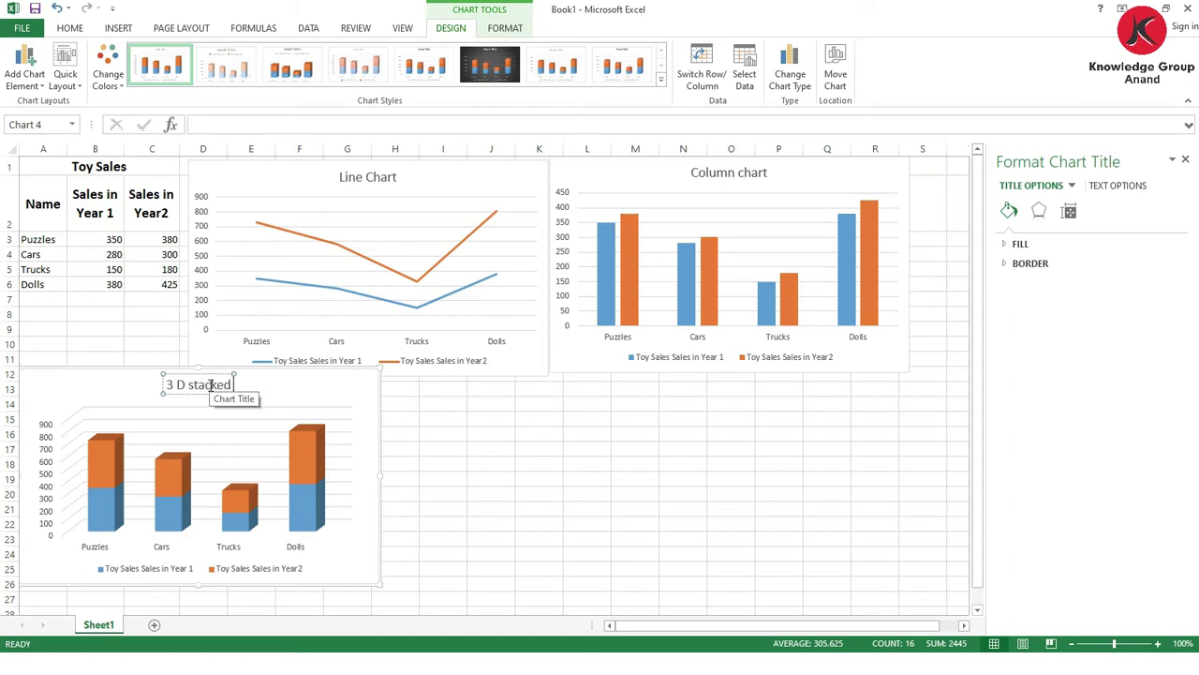
{"action": "type", "text": " colun"}
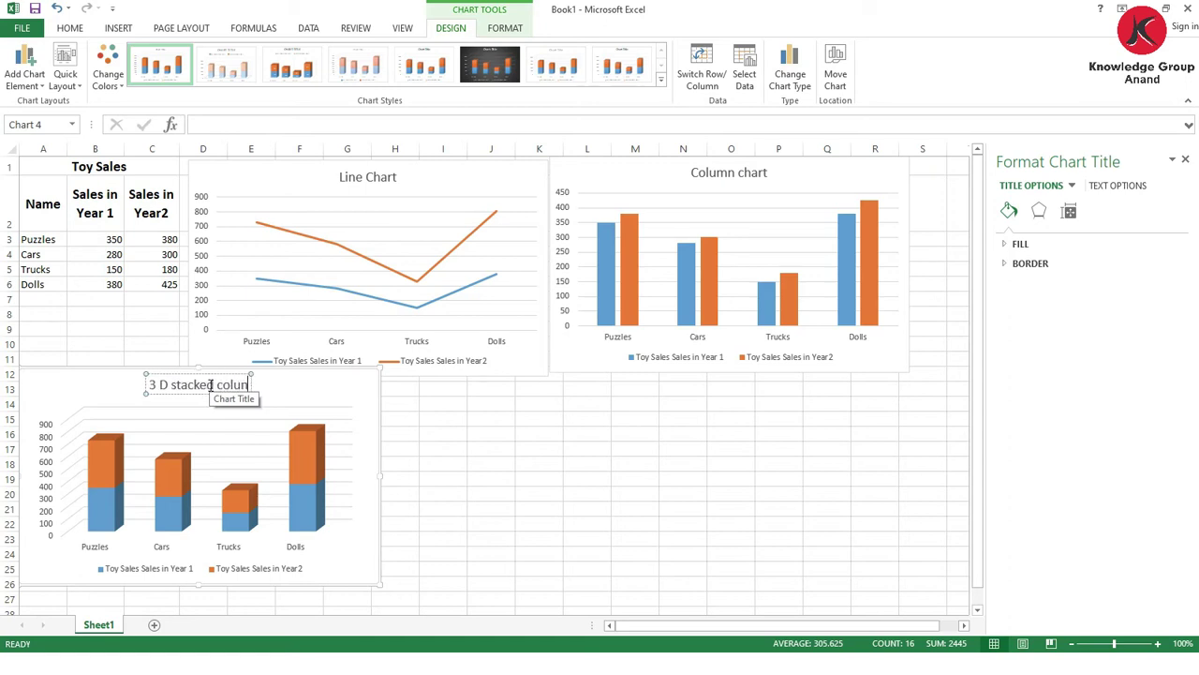
{"action": "key", "text": "BackSpace"}
{"action": "type", "text": "mn"}
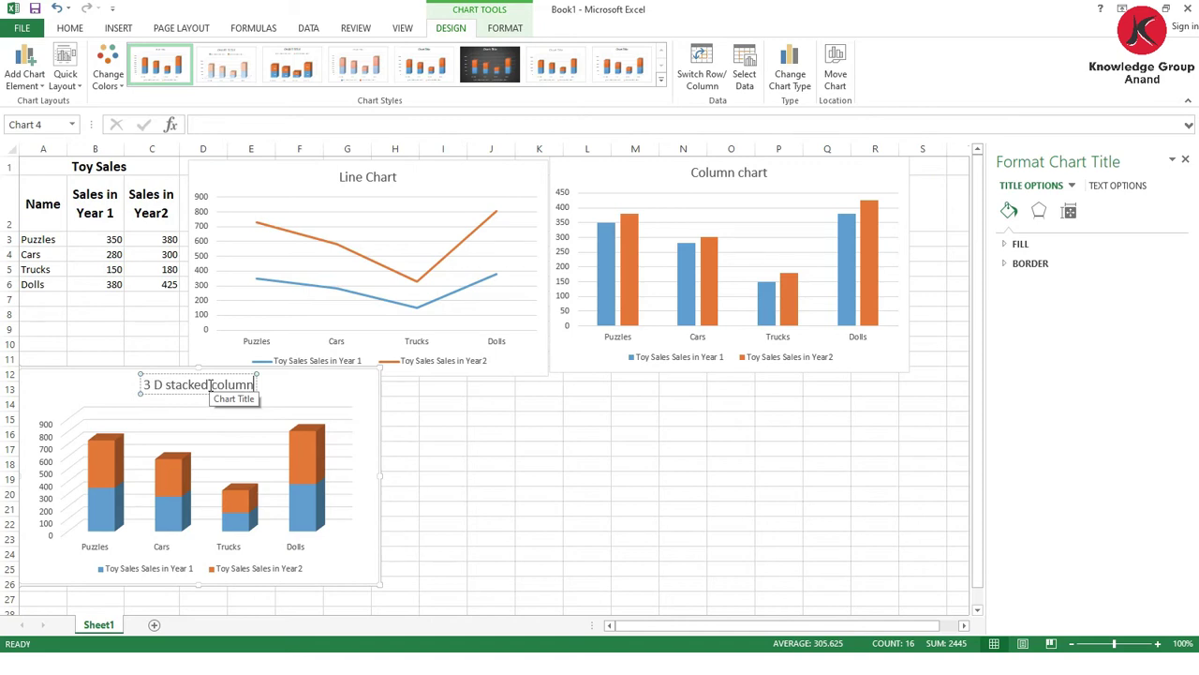
{"action": "left_click", "coordinate": [496, 432]}
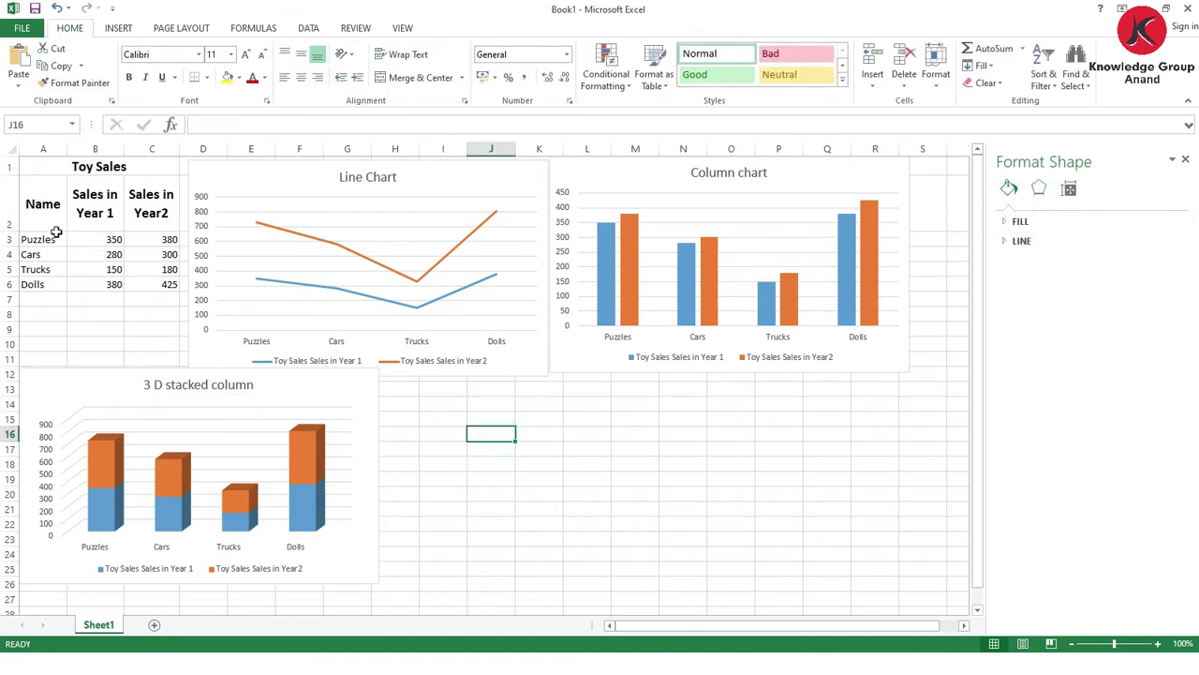
- Insert a clustered bar chart from the toy sales table in A1:C6 and place it beside the 3-D stacked column chart
{"action": "left_click_drag", "start_coordinate": [57, 166], "coordinate": [76, 283]}
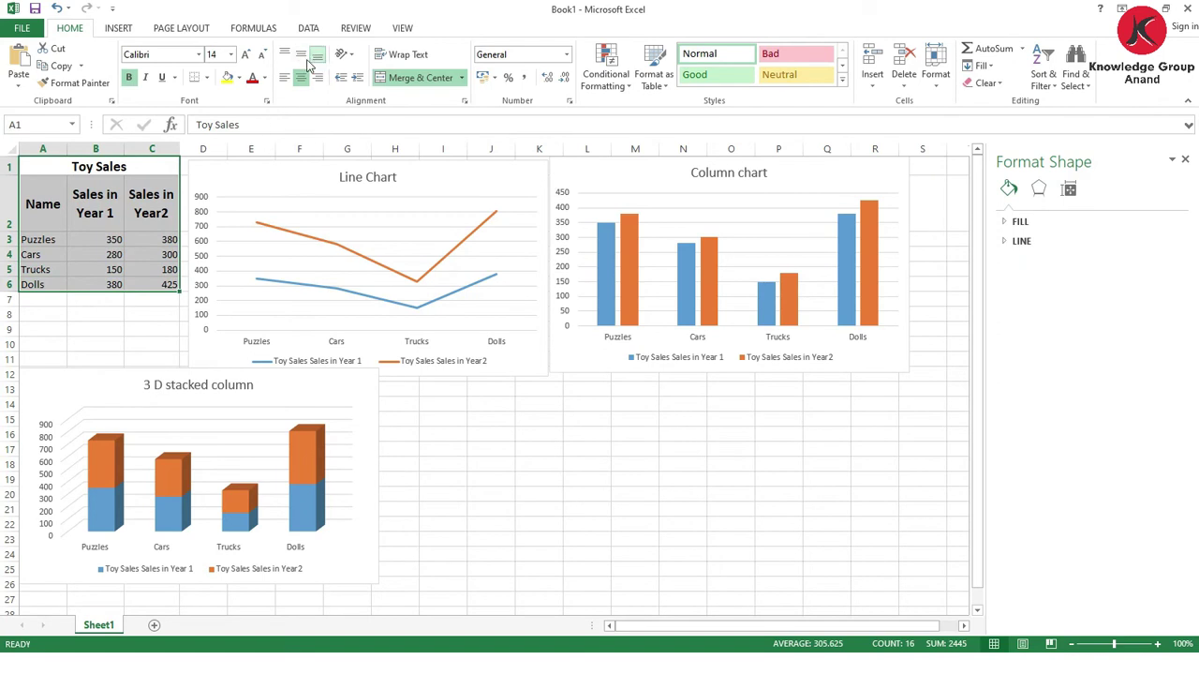
{"action": "left_click", "coordinate": [120, 29]}
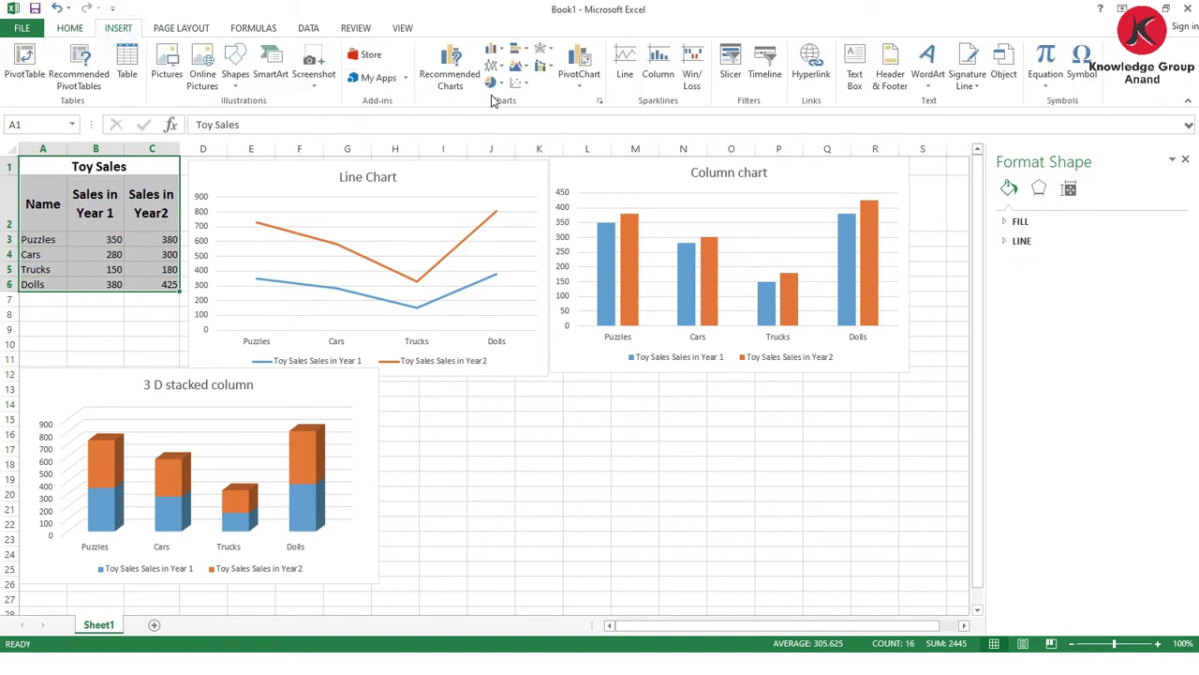
{"action": "left_click", "coordinate": [601, 102]}
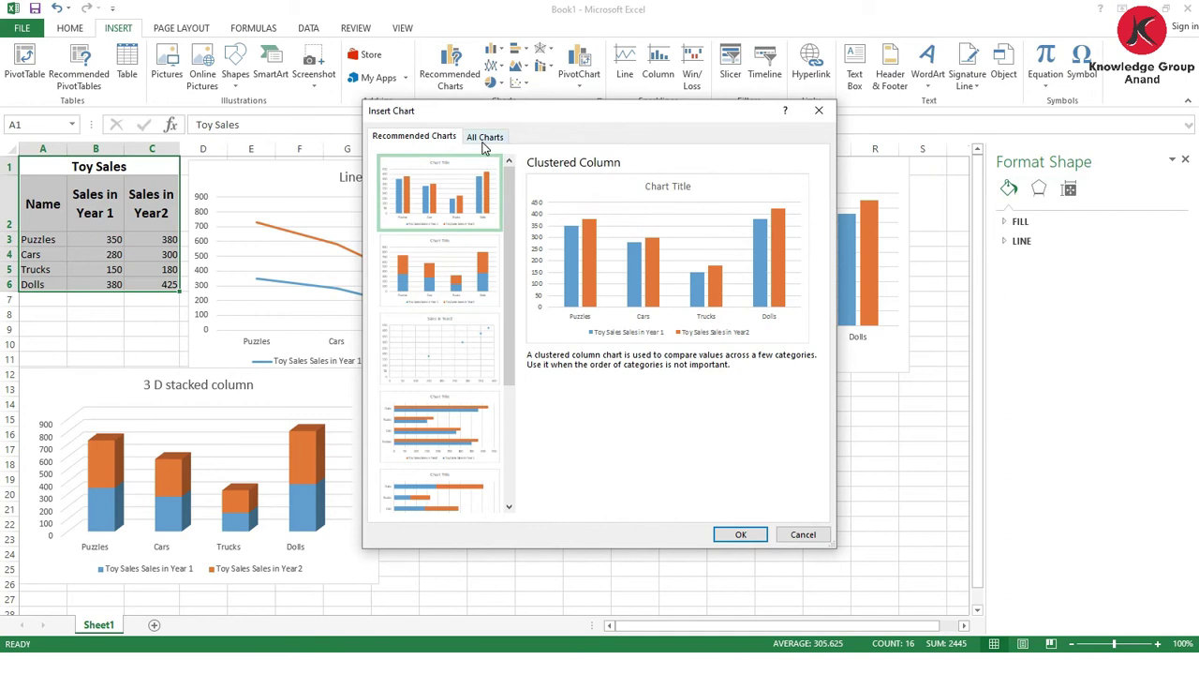
{"action": "left_click", "coordinate": [484, 137]}
{"action": "left_click", "coordinate": [422, 253]}
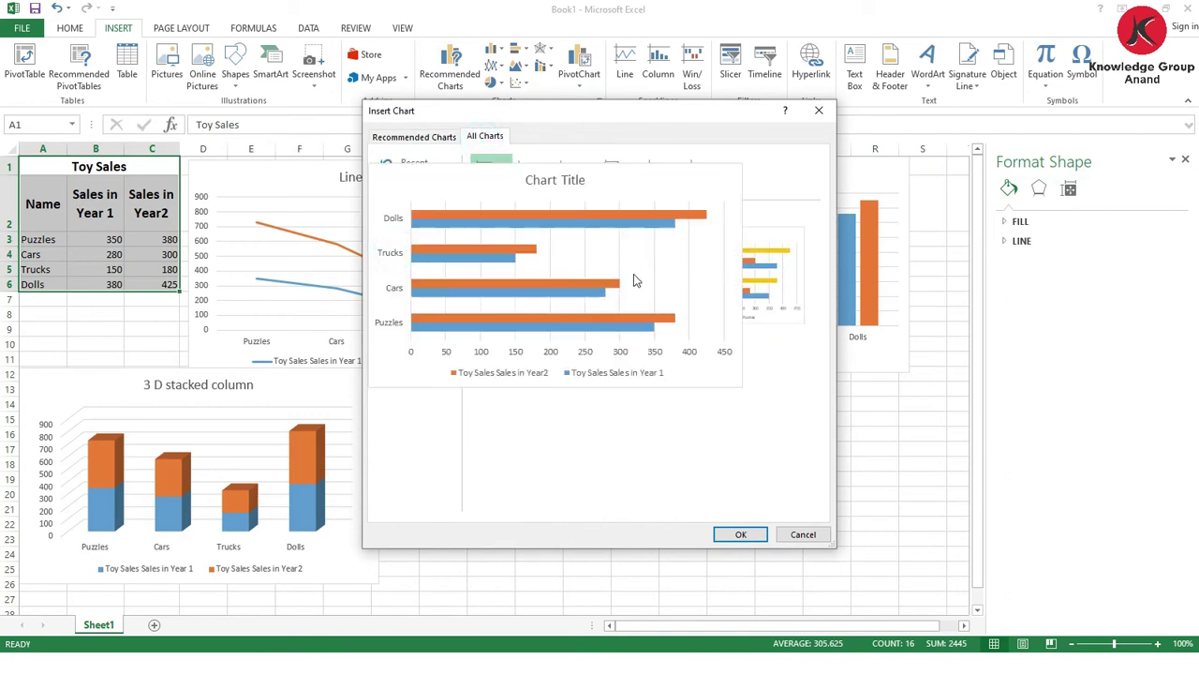
{"action": "left_click", "coordinate": [735, 534]}
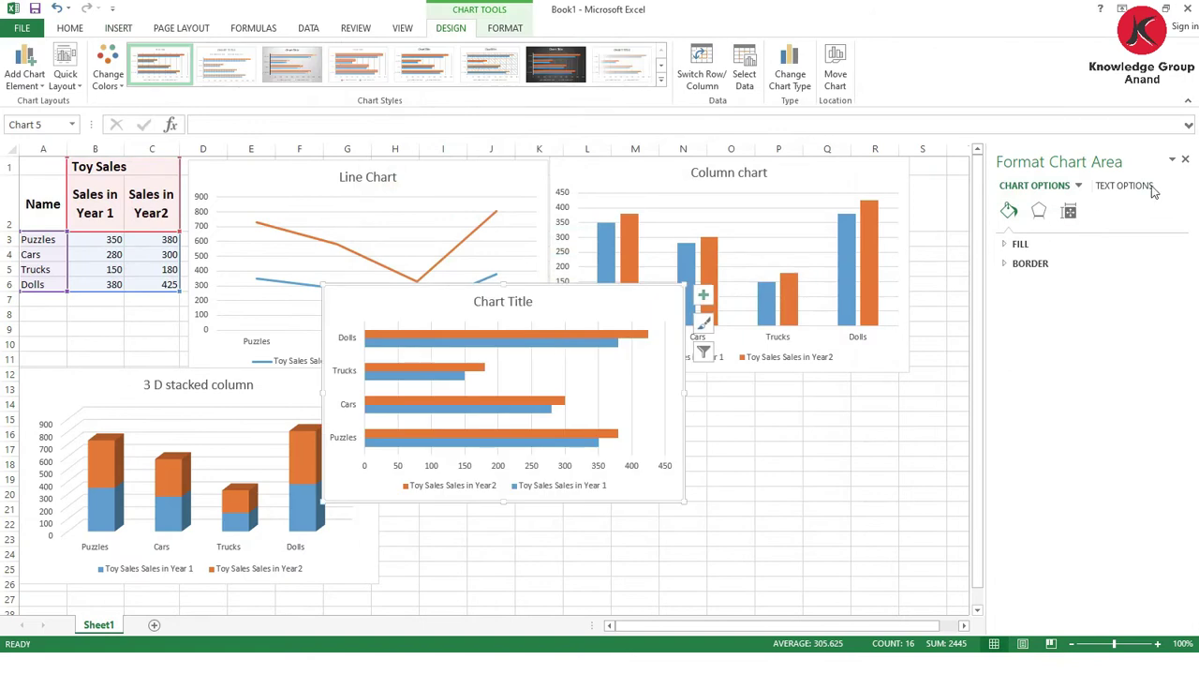
{"action": "left_click", "coordinate": [1185, 159]}
{"action": "left_click_drag", "start_coordinate": [388, 310], "coordinate": [453, 406]}
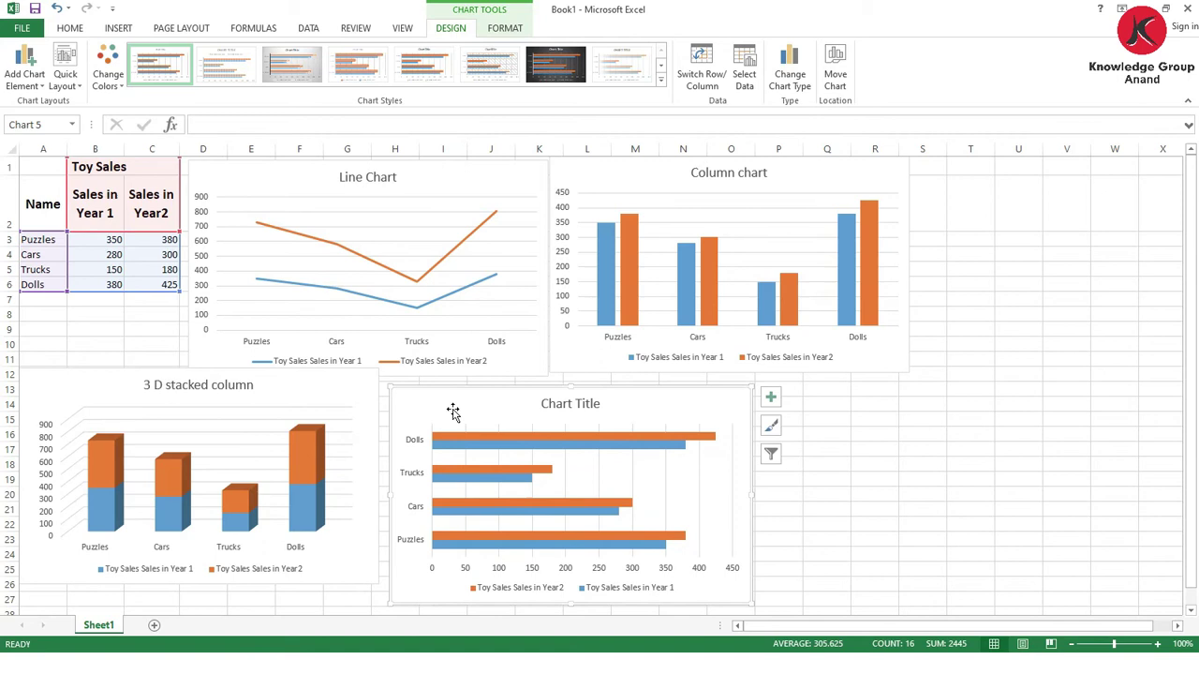
{"action": "scroll", "coordinate": [431, 356], "scroll_direction": "down", "scroll_amount": 2}
{"action": "mouse_move", "coordinate": [478, 306]}
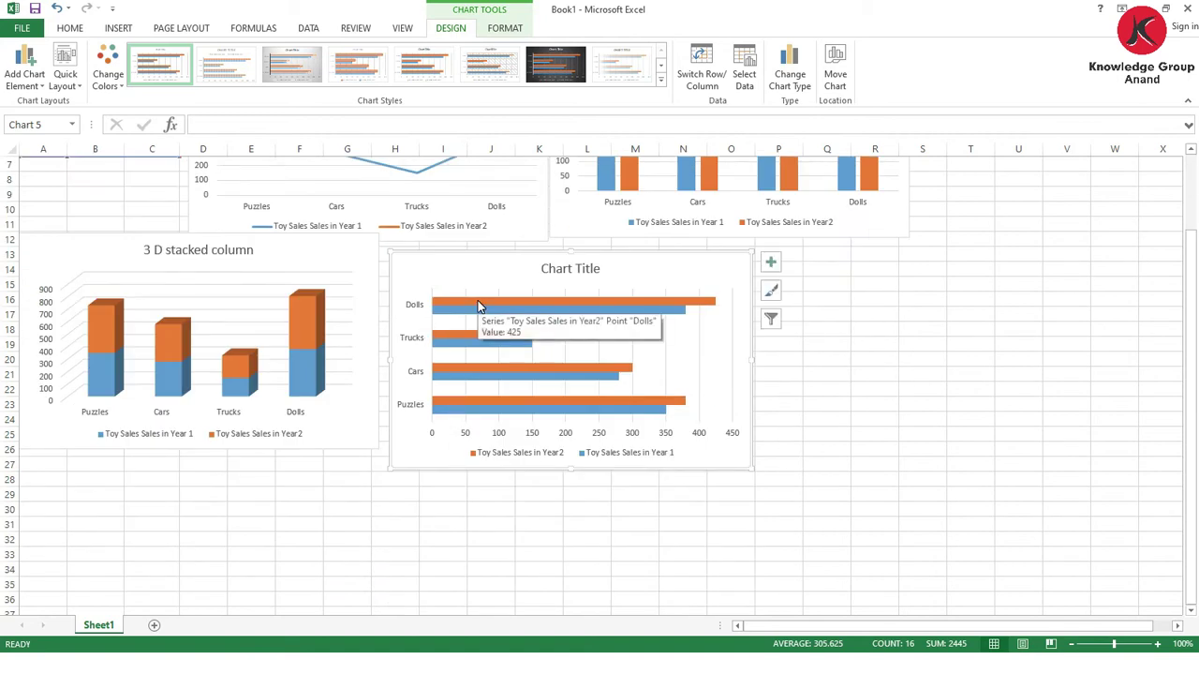
- Switch to the "Types of Charts" presentation and advance it to read about the chart types
{"action": "key", "text": "alt+Tab"}
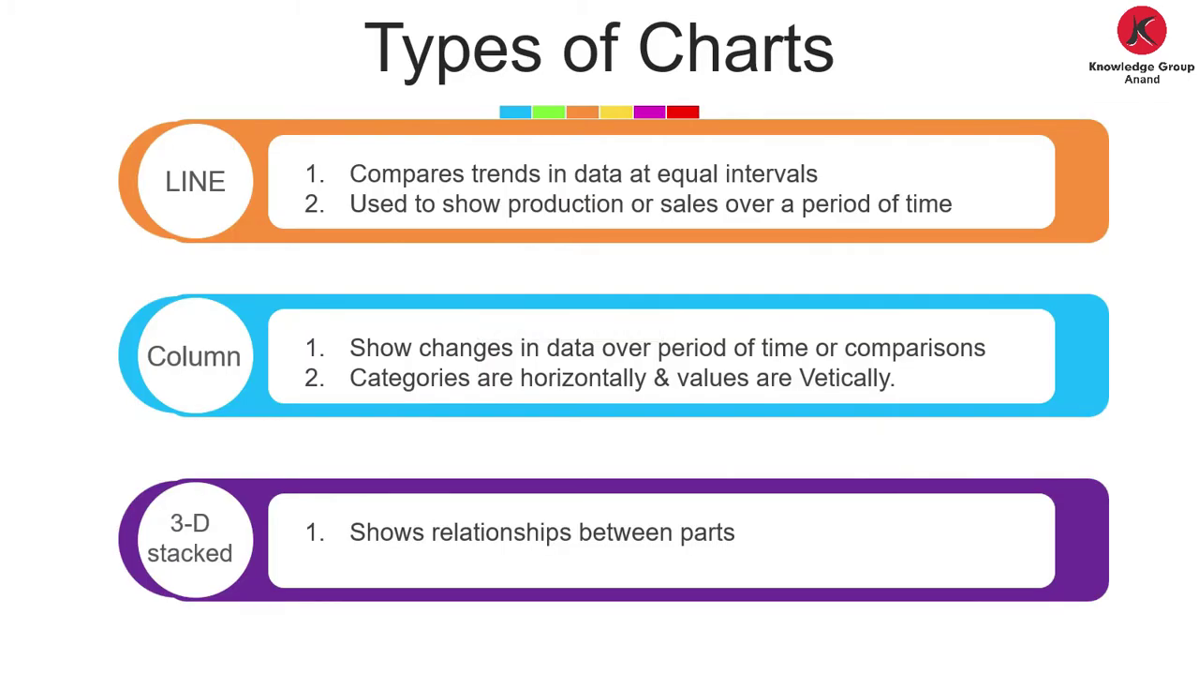
{"action": "key", "text": "Right"}
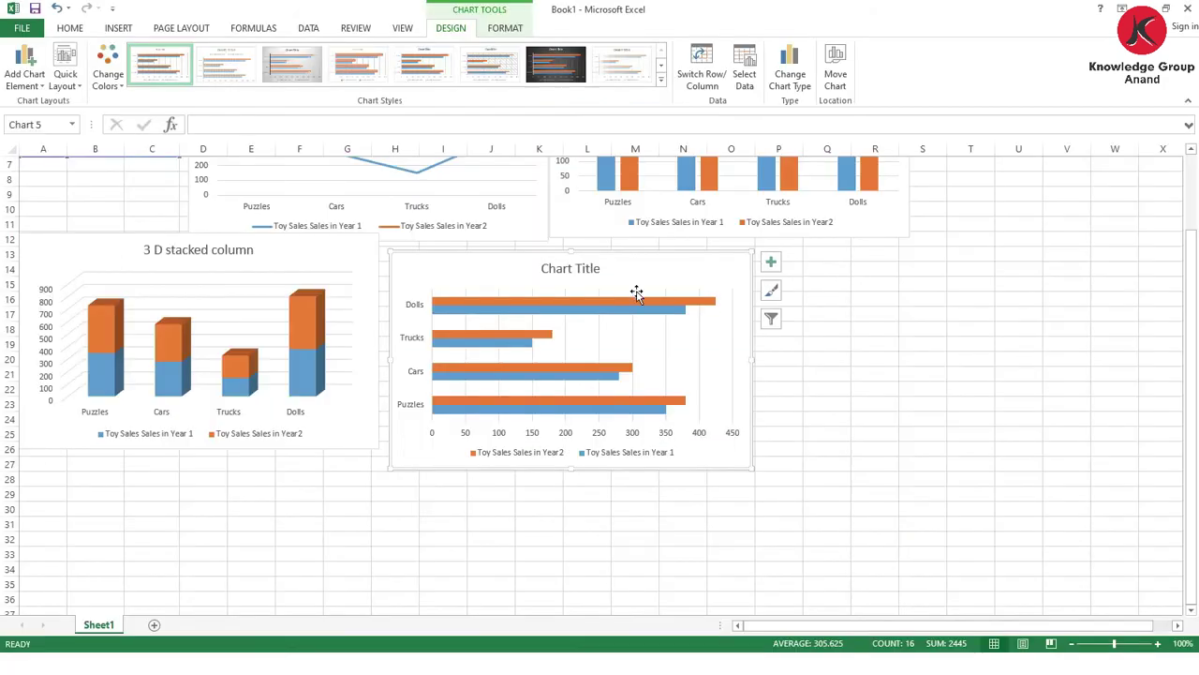
- Back in the Excel workbook, replace the clustered bar chart's title with "Bar" and deselect the chart
{"action": "left_click", "coordinate": [553, 268]}
{"action": "left_click", "coordinate": [553, 268]}
{"action": "left_click_drag", "start_coordinate": [574, 271], "coordinate": [605, 272]}
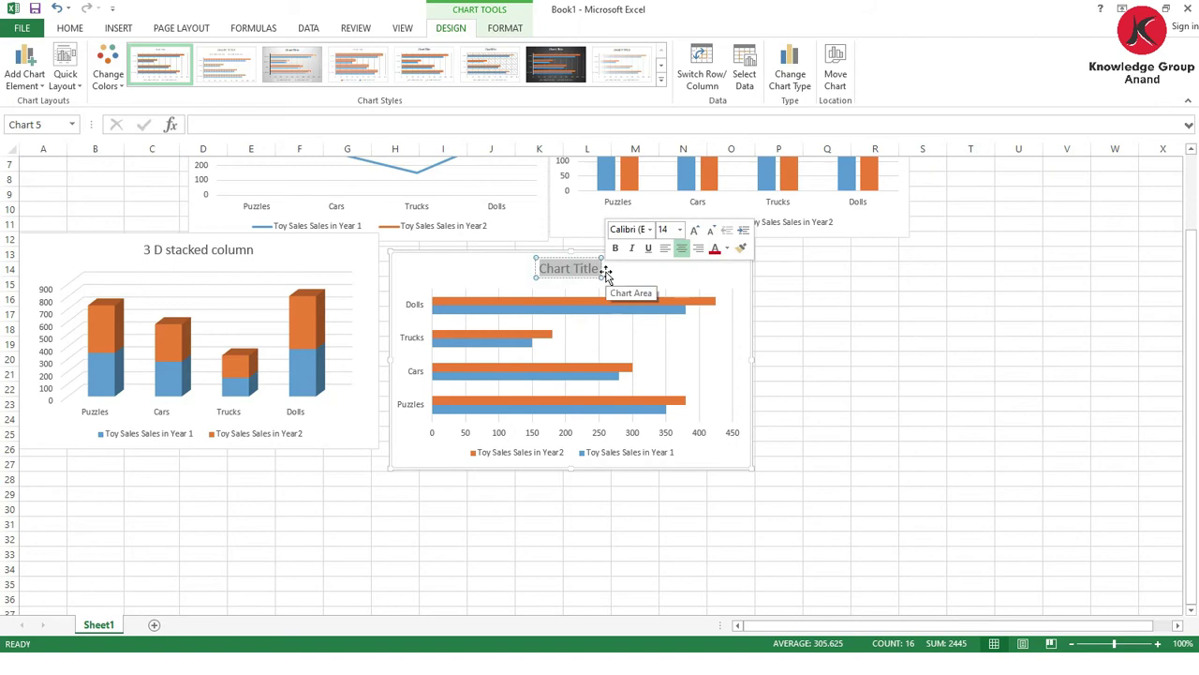
{"action": "type", "text": "Bar"}
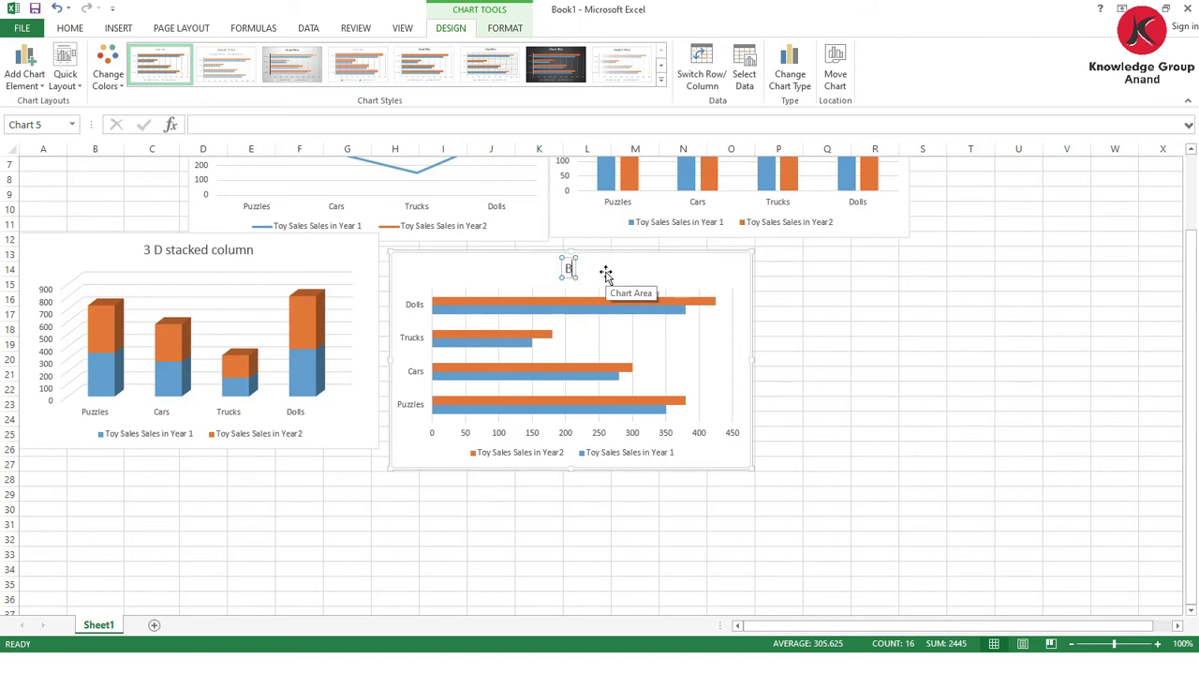
{"action": "left_click", "coordinate": [891, 359]}
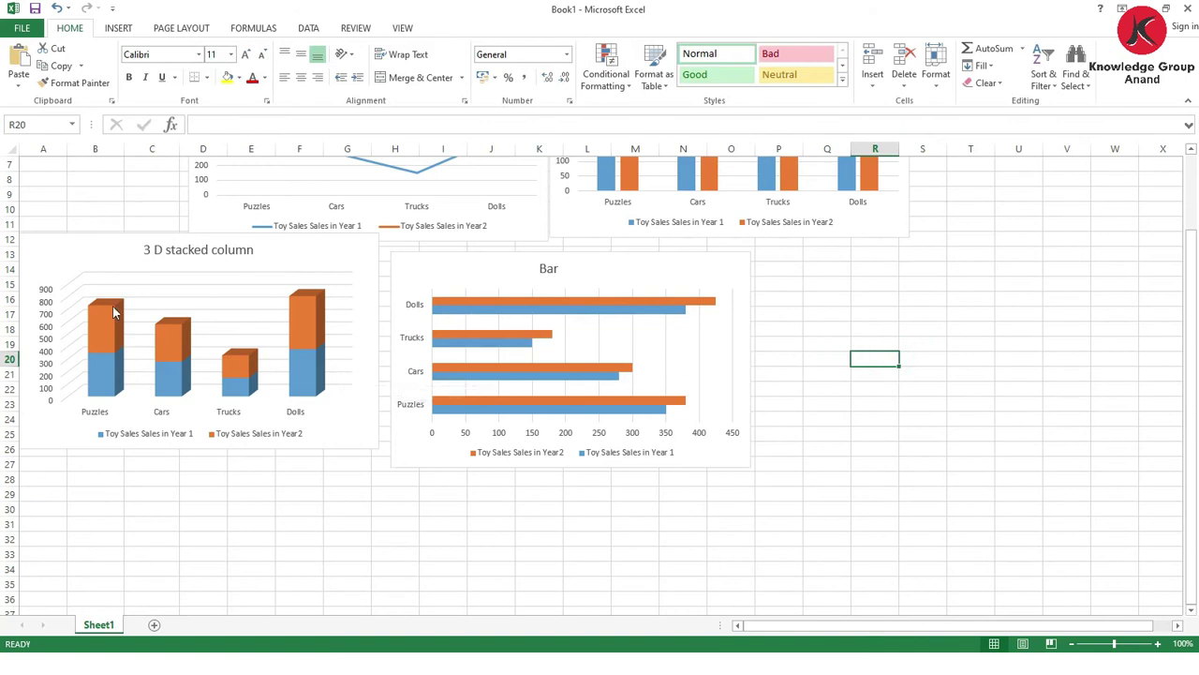
- Insert a Scatter with Straight Lines and Markers chart from the toy sales table in A1:C6 and place it beside the bar chart
{"action": "scroll", "coordinate": [128, 294], "scroll_direction": "up", "scroll_amount": 2}
{"action": "left_click", "coordinate": [31, 167]}
{"action": "left_click_drag", "start_coordinate": [46, 197], "coordinate": [88, 279]}
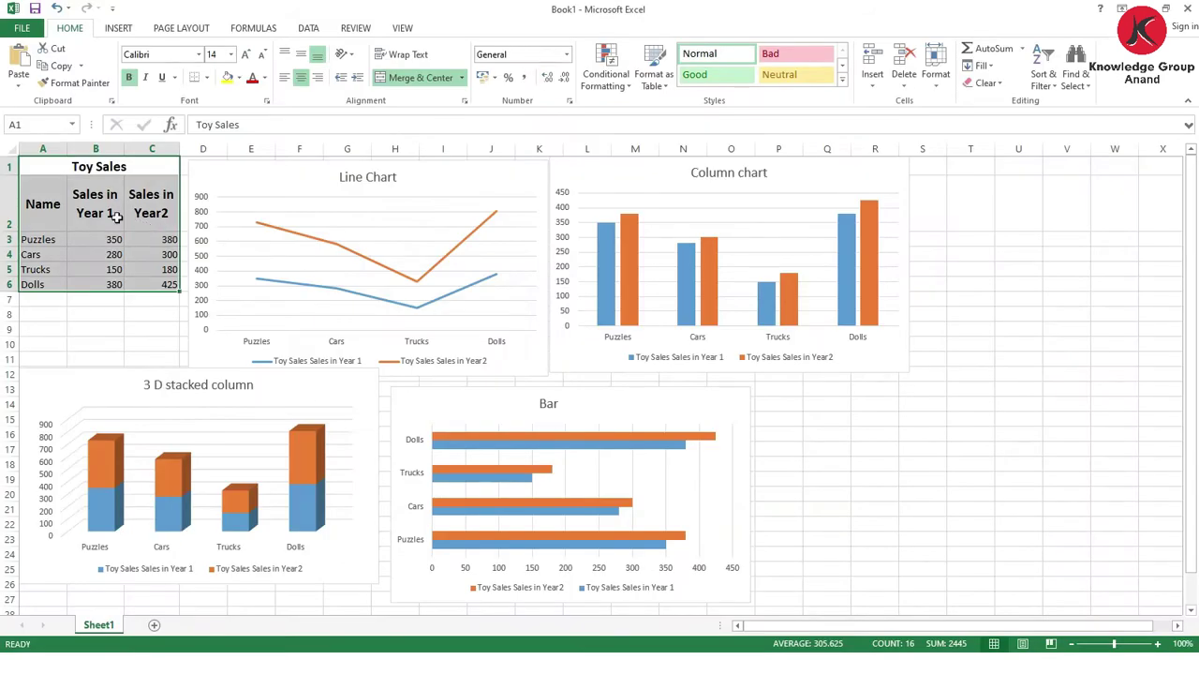
{"action": "left_click", "coordinate": [118, 29]}
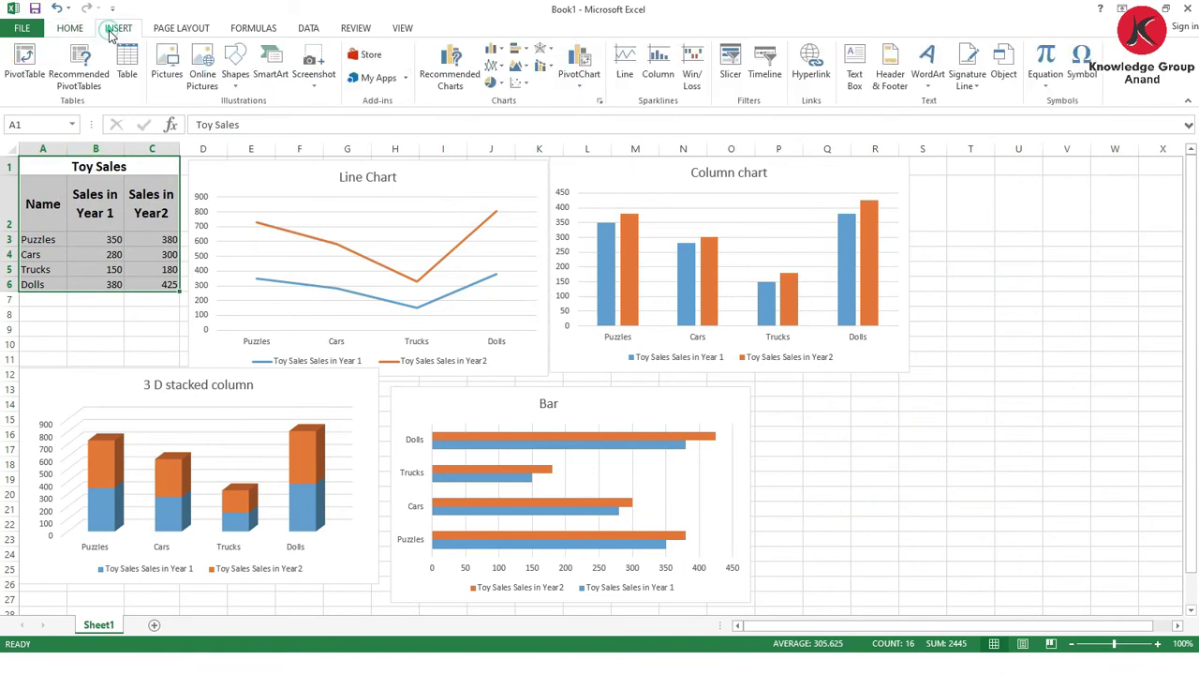
{"action": "left_click", "coordinate": [599, 99]}
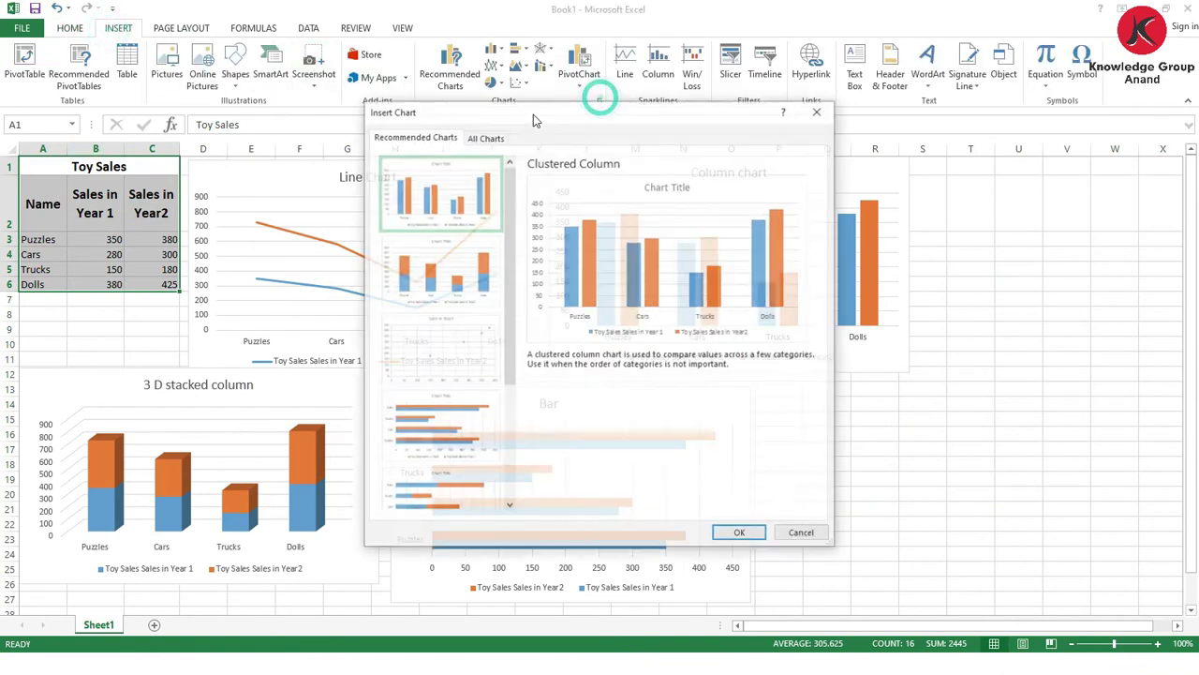
{"action": "left_click", "coordinate": [480, 137]}
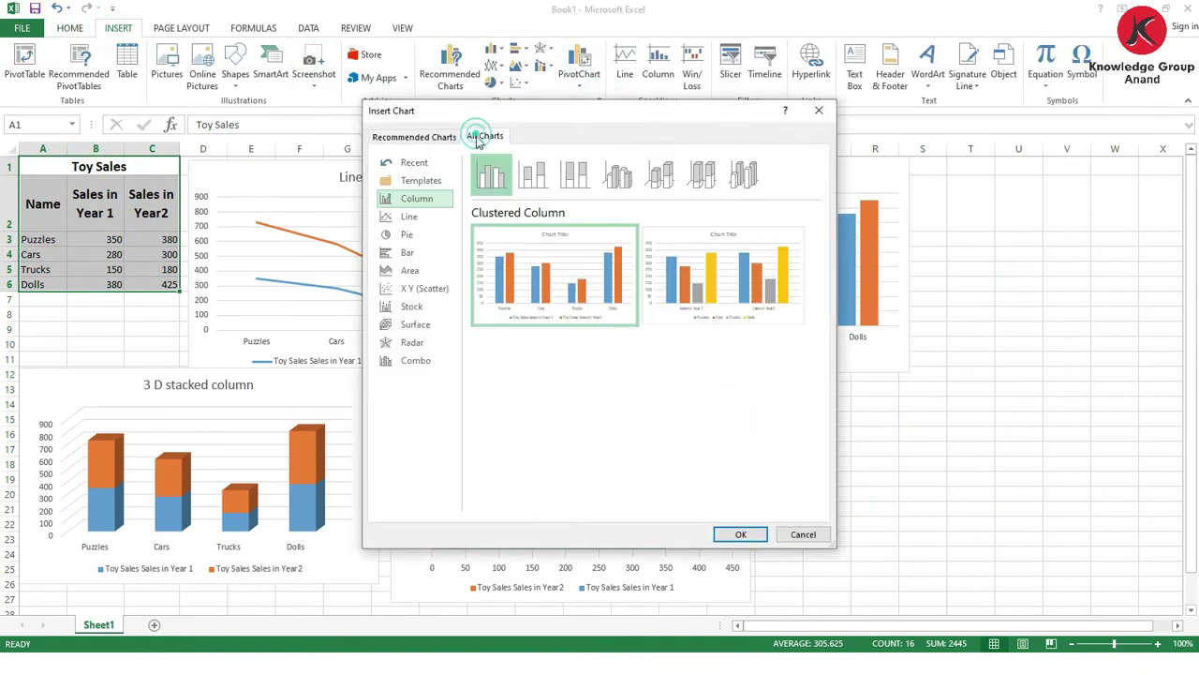
{"action": "left_click", "coordinate": [419, 288]}
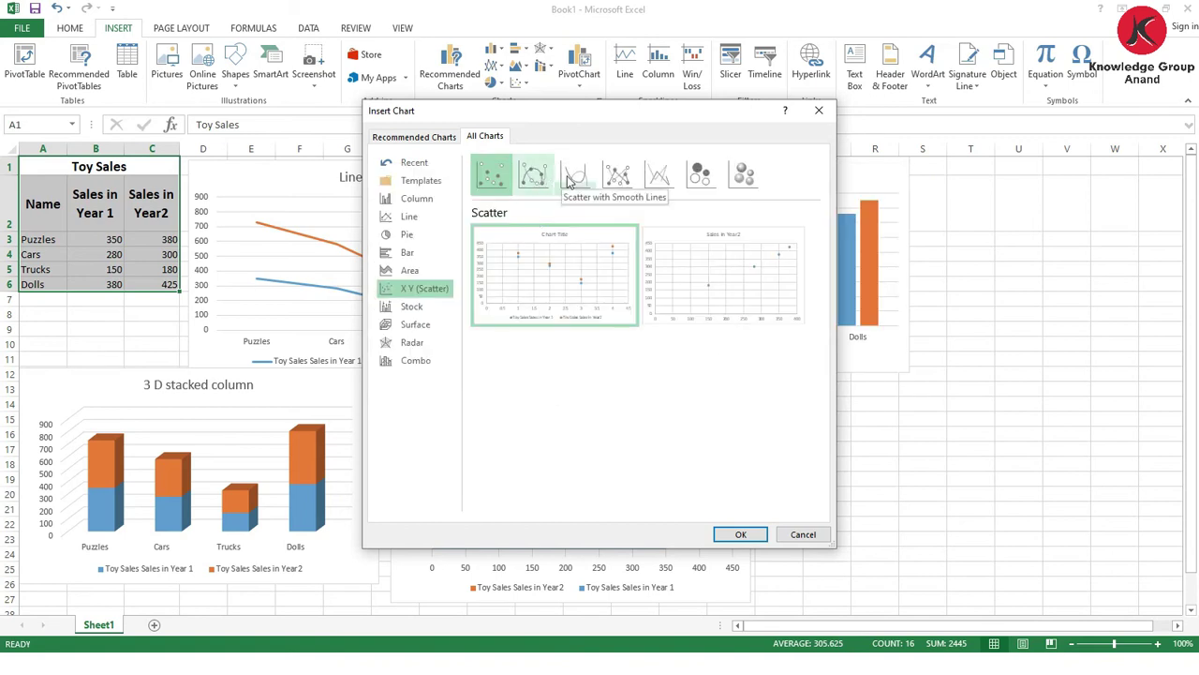
{"action": "left_click", "coordinate": [615, 178]}
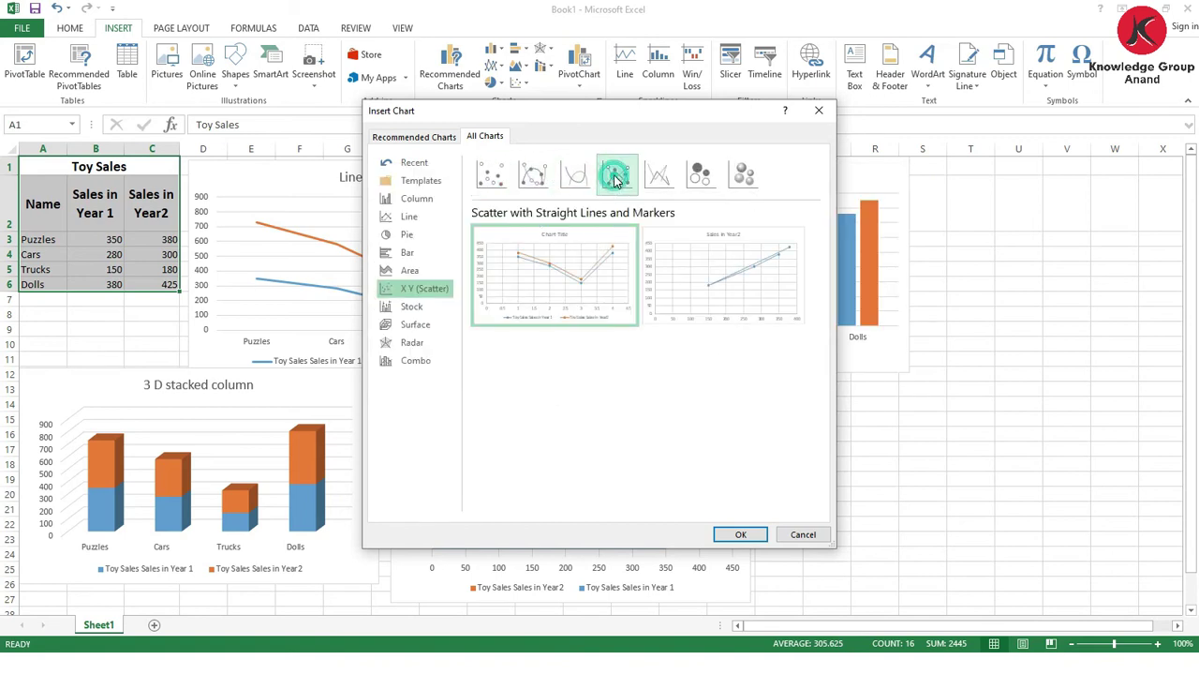
{"action": "left_click", "coordinate": [731, 534]}
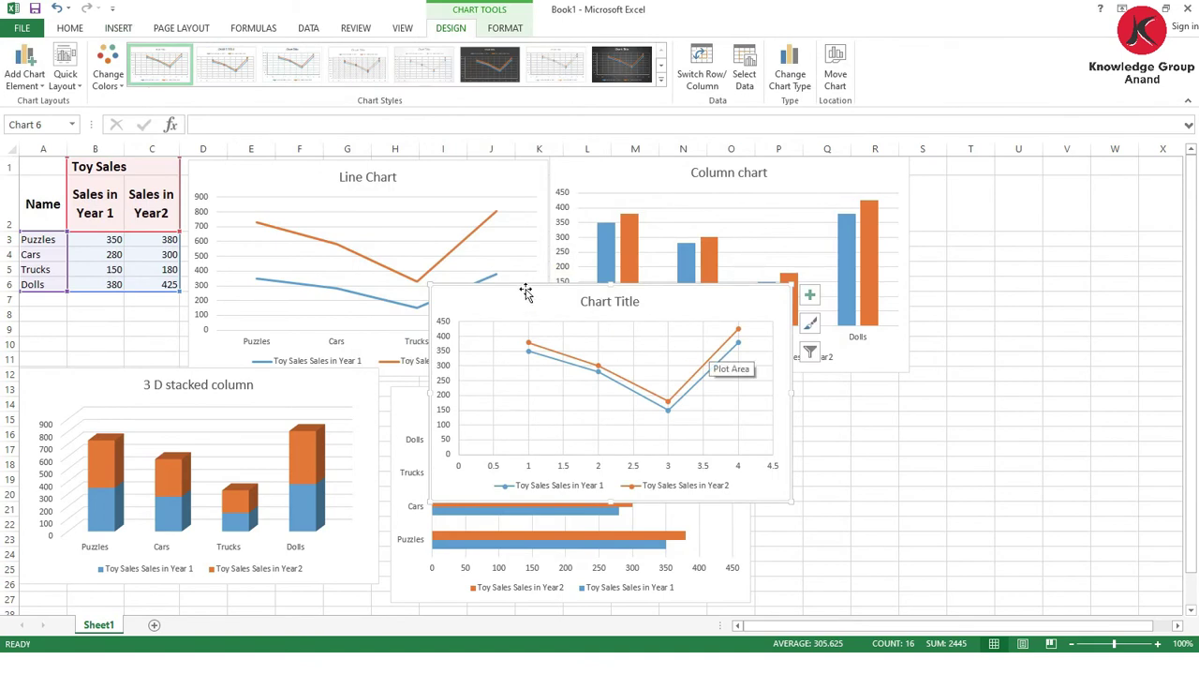
{"action": "left_click_drag", "start_coordinate": [526, 292], "coordinate": [854, 395]}
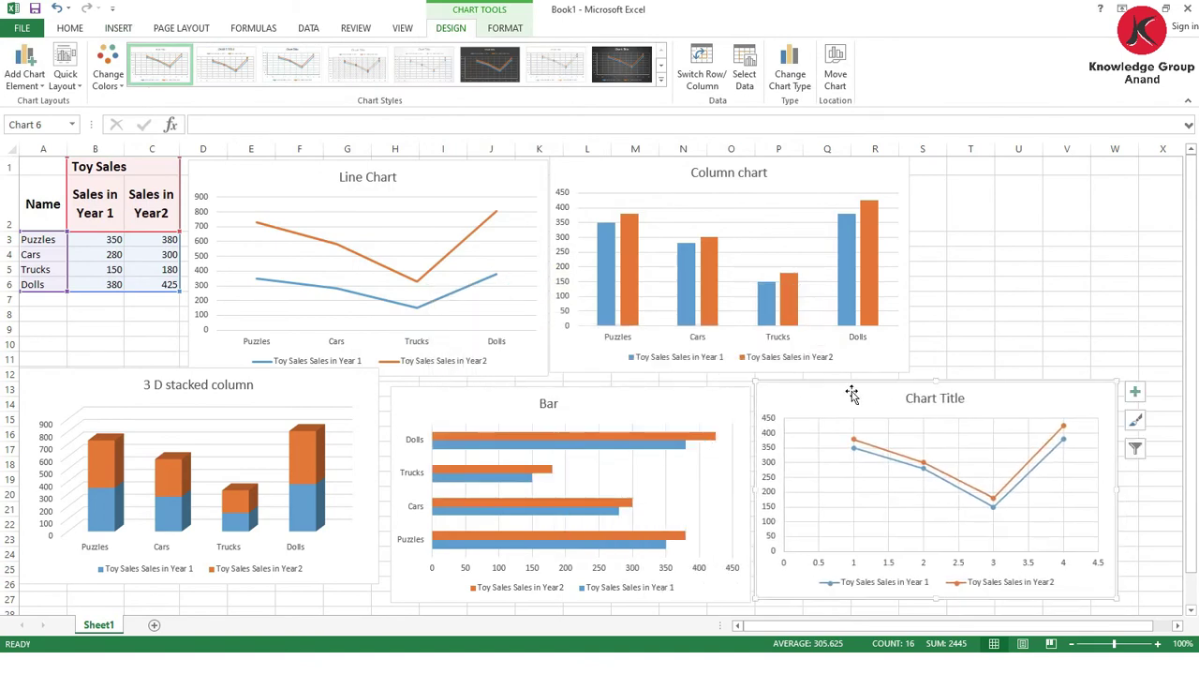
- Replace the scatter chart's title with "Scatter chart" and deselect the chart
{"action": "scroll", "coordinate": [852, 394], "scroll_direction": "down", "scroll_amount": 2}
{"action": "double_click", "coordinate": [908, 265]}
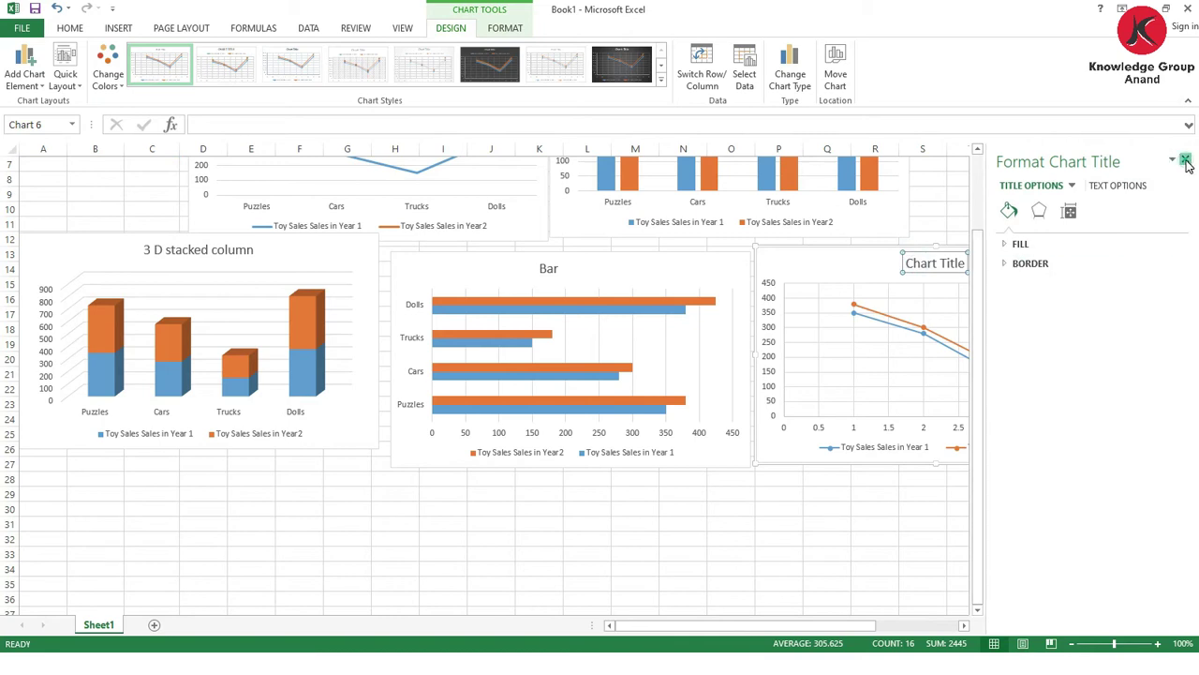
{"action": "left_click", "coordinate": [1186, 160]}
{"action": "left_click", "coordinate": [931, 263]}
{"action": "triple_click", "coordinate": [931, 264]}
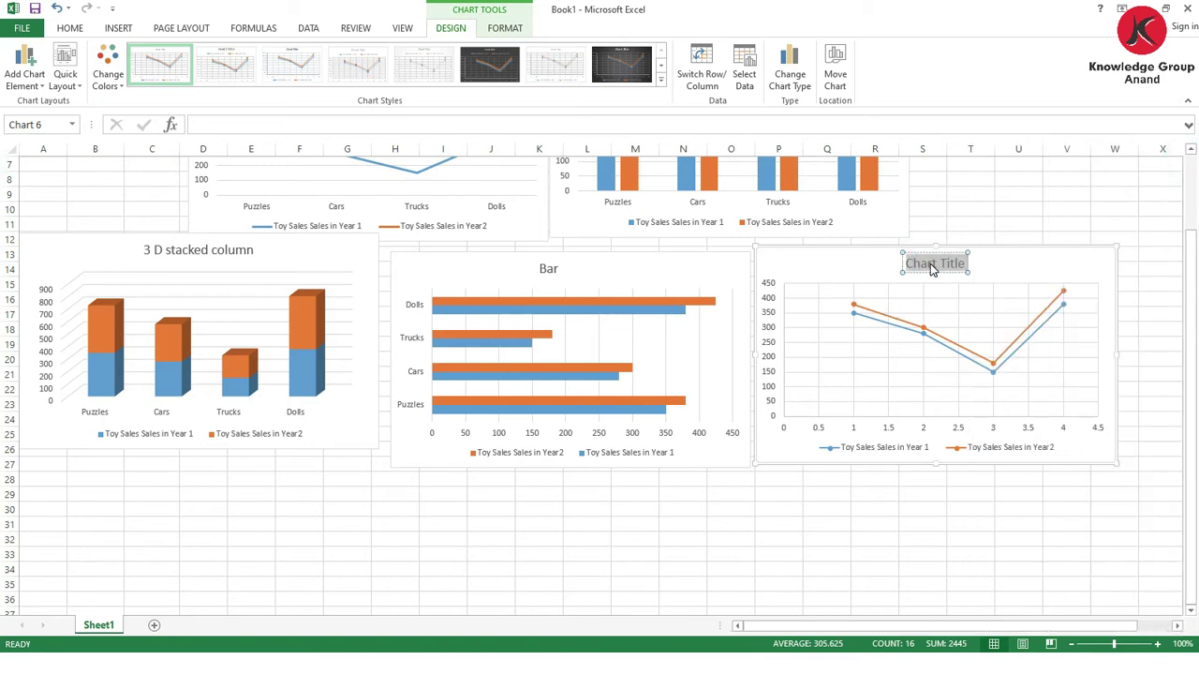
{"action": "type", "text": "Scatter"}
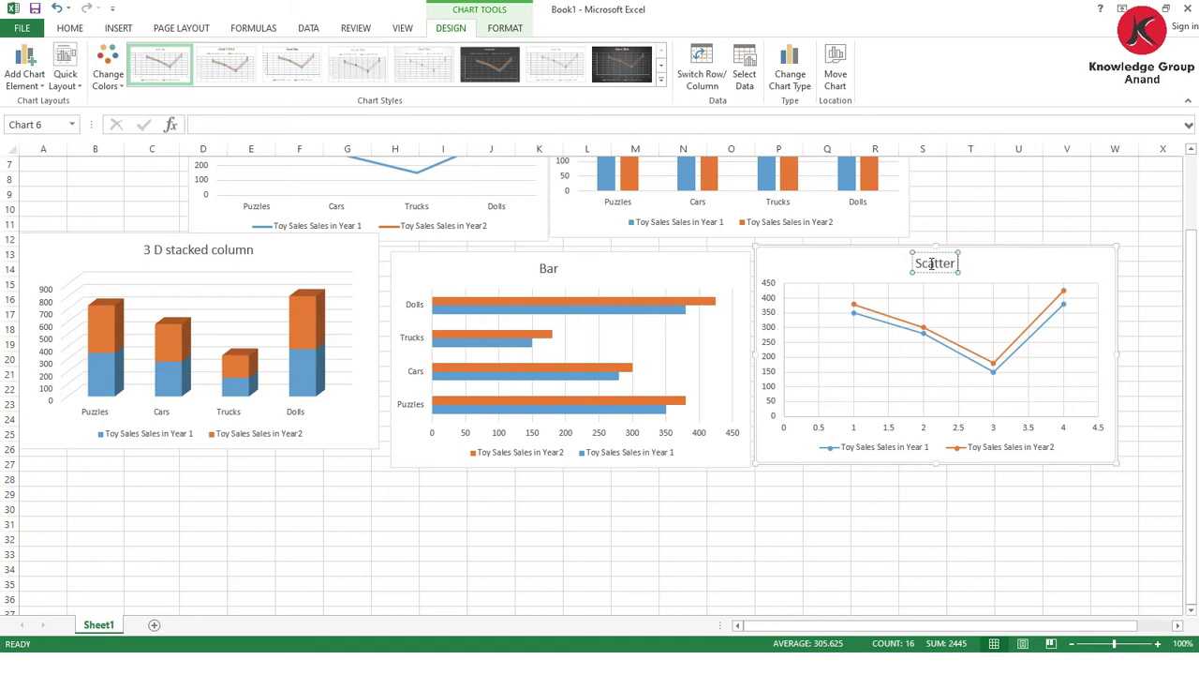
{"action": "type", "text": " chart"}
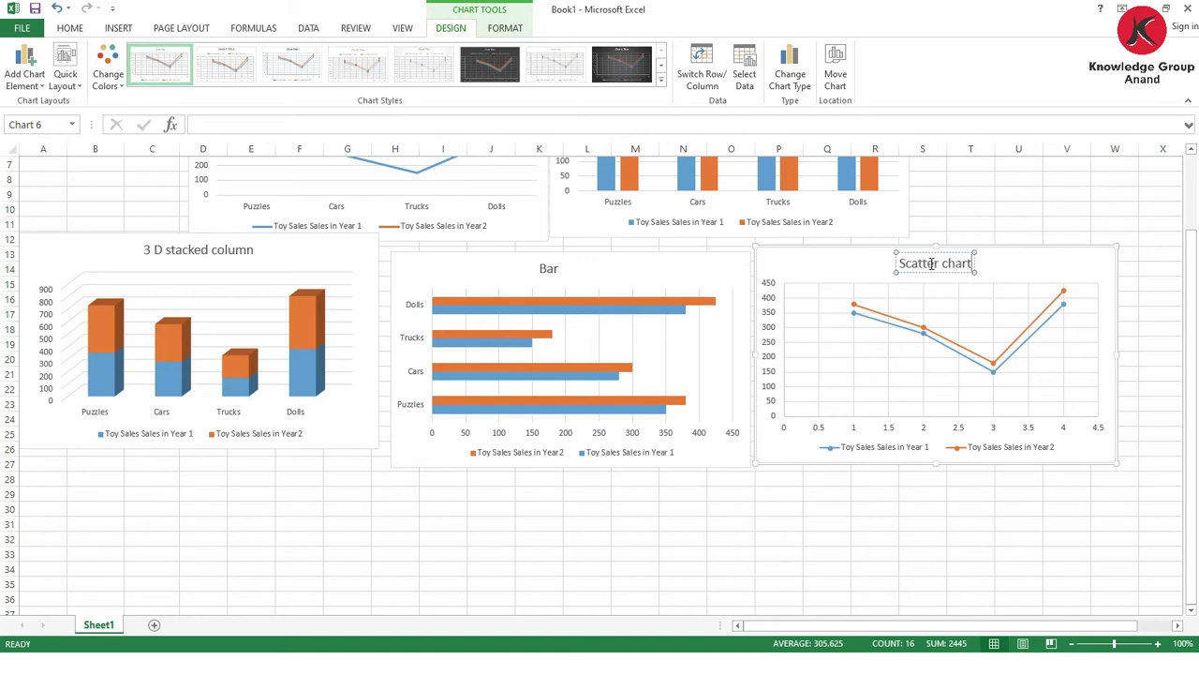
{"action": "left_click", "coordinate": [856, 554]}
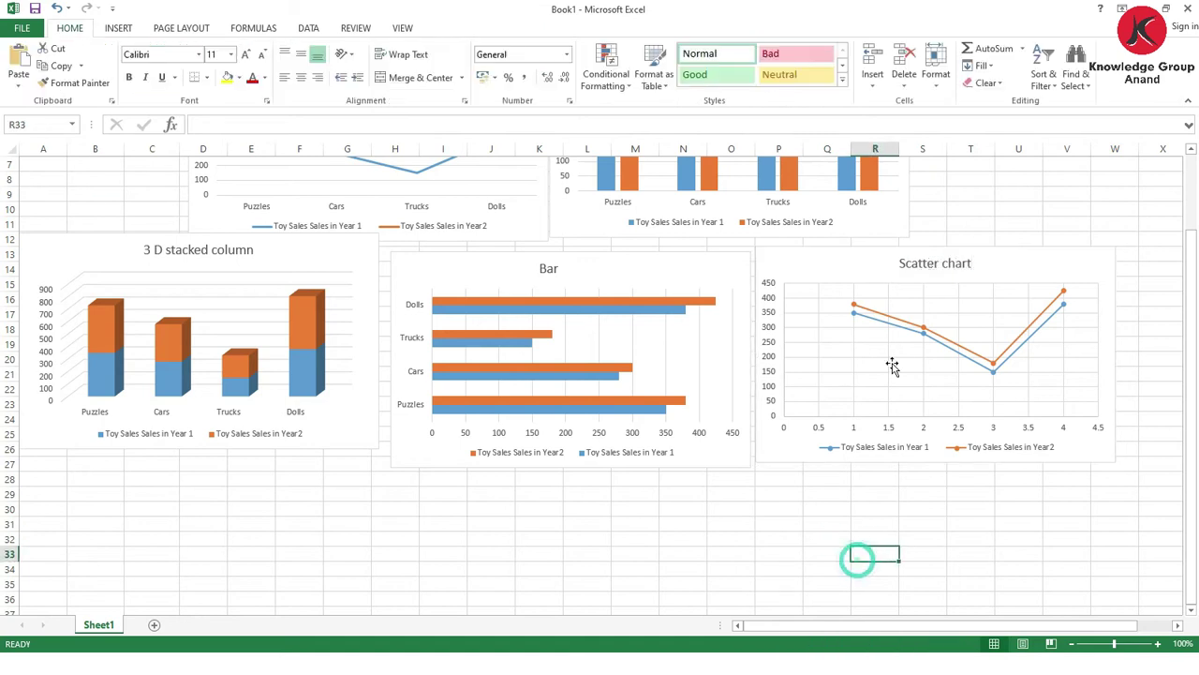
- Move the scatter chart's legend to the top of the chart and deselect the chart
{"action": "left_click", "coordinate": [829, 258]}
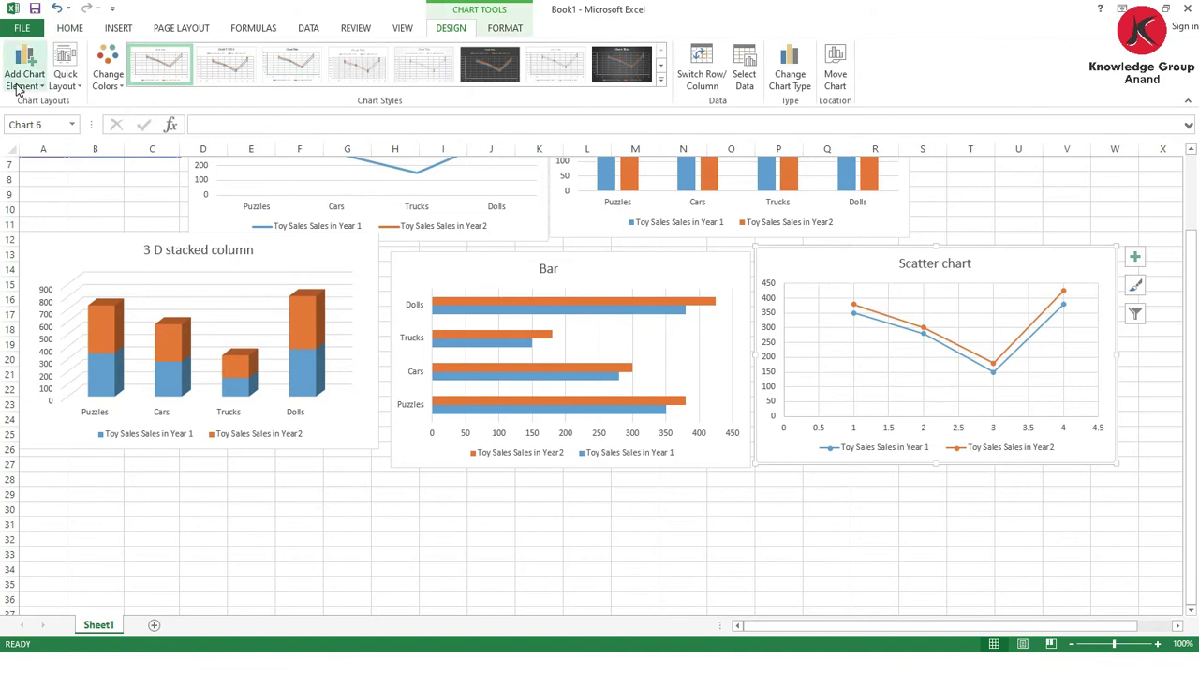
{"action": "left_click", "coordinate": [452, 28]}
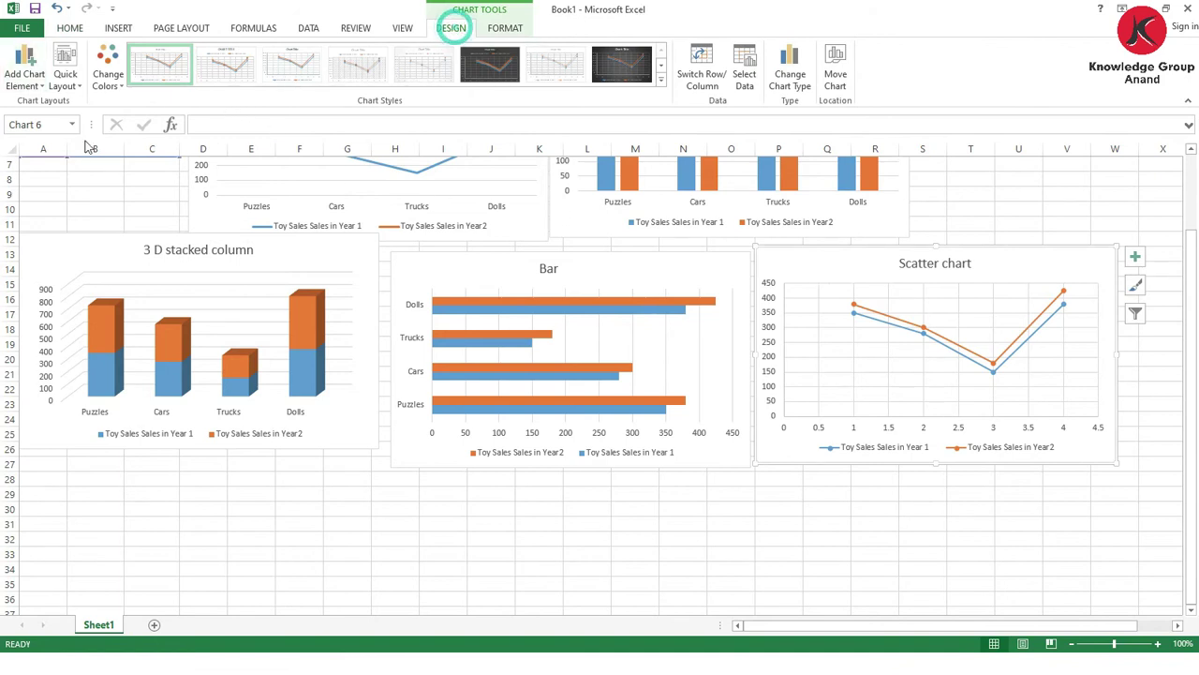
{"action": "left_click", "coordinate": [24, 68]}
{"action": "mouse_move", "coordinate": [38, 140]}
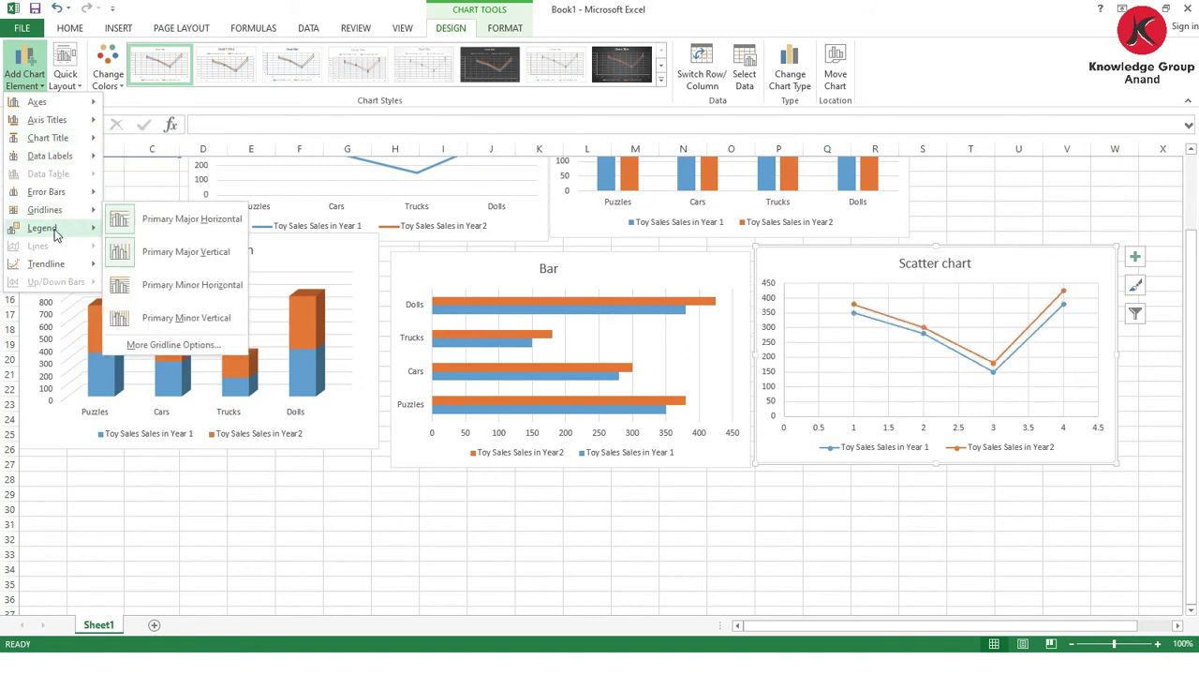
{"action": "mouse_move", "coordinate": [47, 228]}
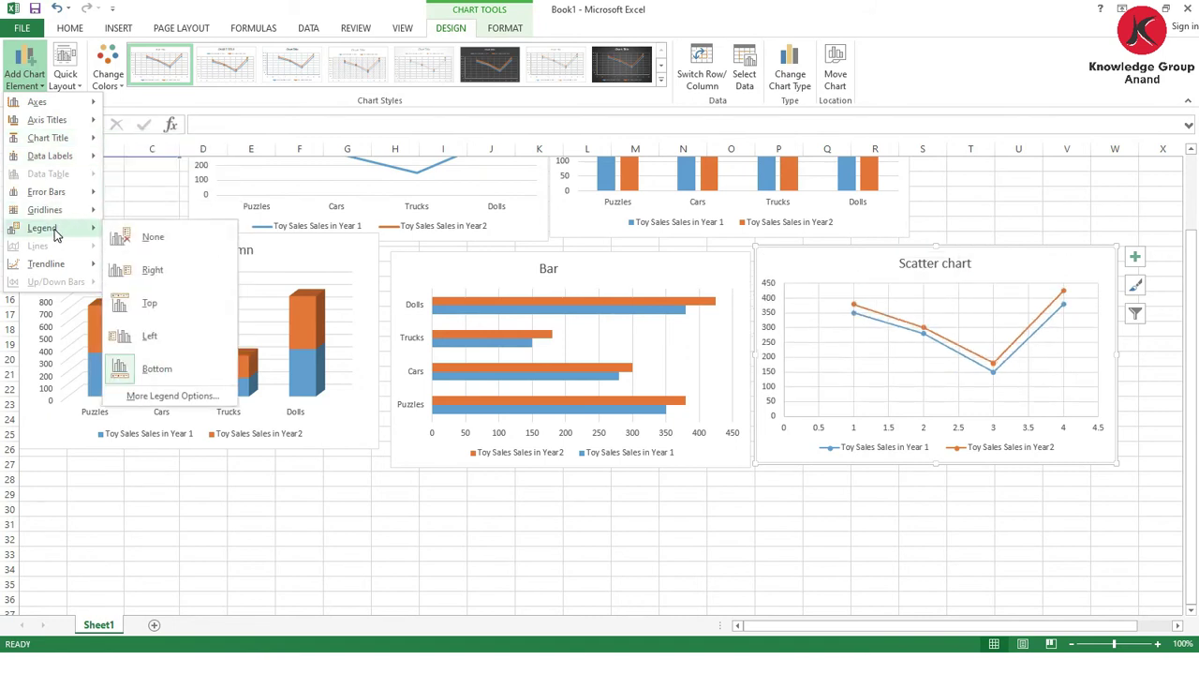
{"action": "left_click", "coordinate": [148, 303]}
{"action": "left_click", "coordinate": [482, 544]}
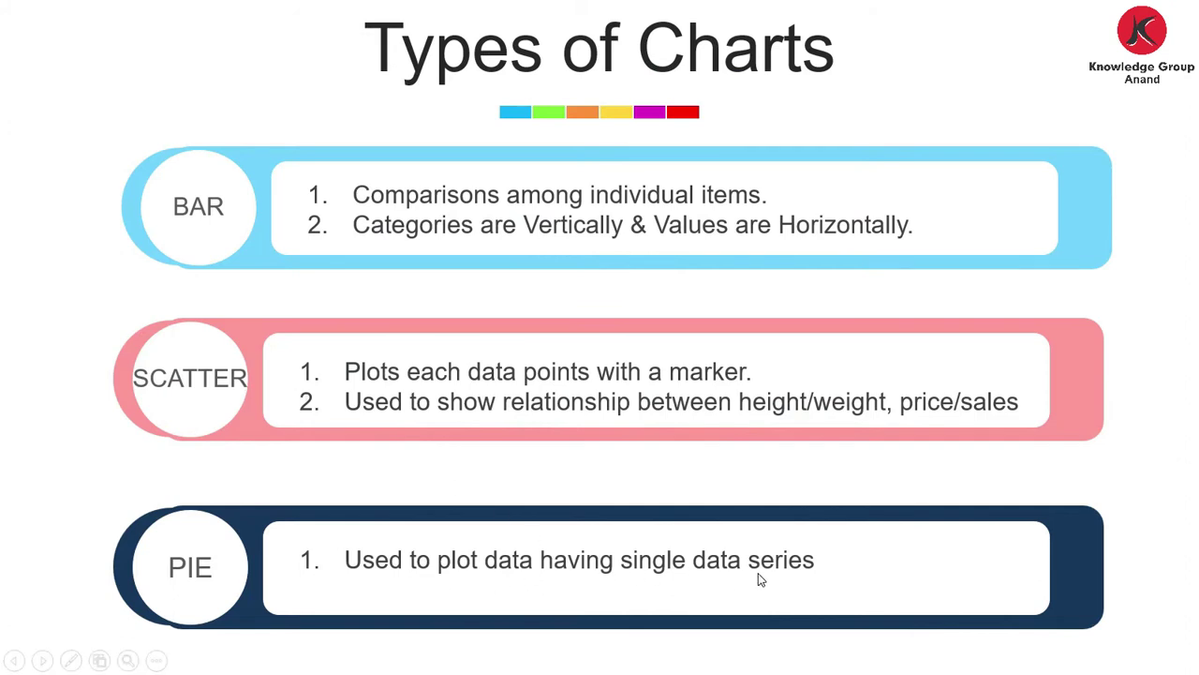
- Back in the Excel workbook, insert a basic pie chart from the toy names and Year 1 sales in A2:B6
{"action": "key", "text": "alt+Tab"}
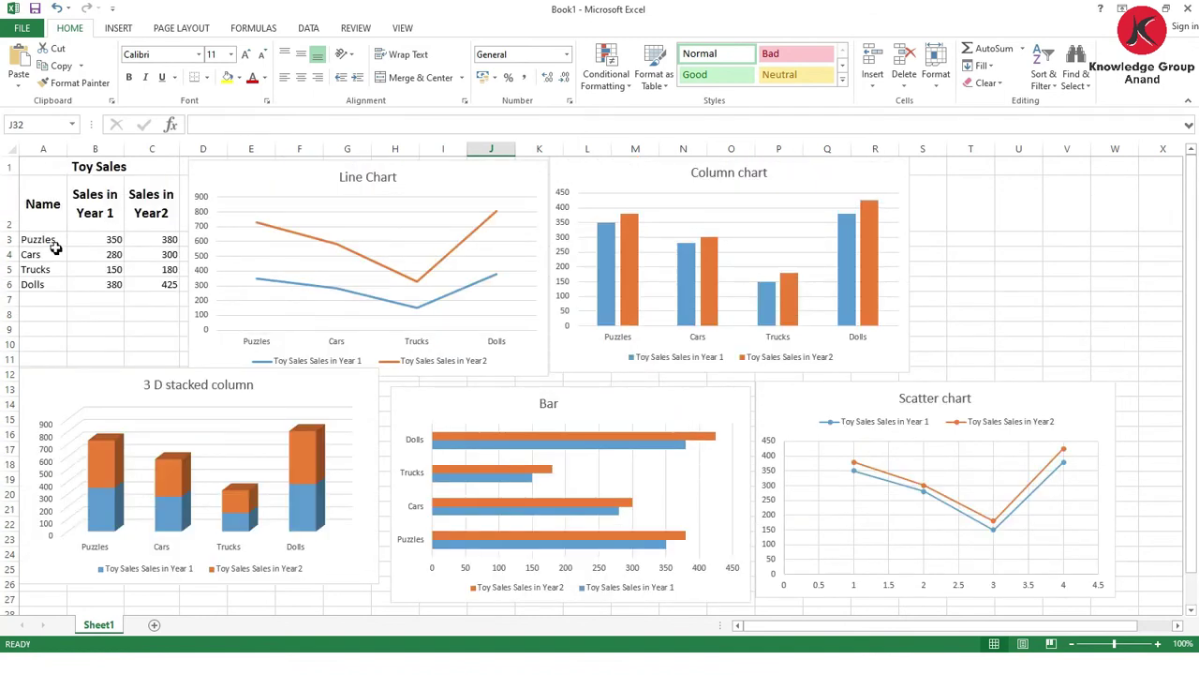
{"action": "left_click_drag", "start_coordinate": [38, 202], "coordinate": [33, 284]}
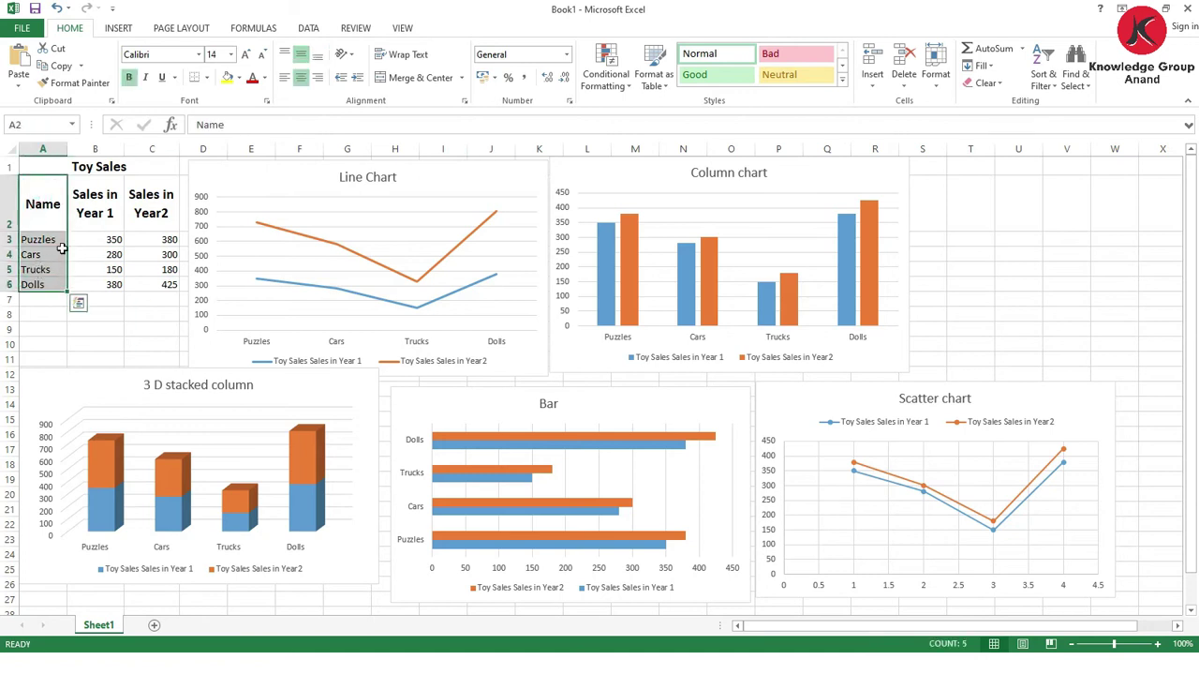
{"action": "left_click_drag", "start_coordinate": [40, 196], "coordinate": [86, 282]}
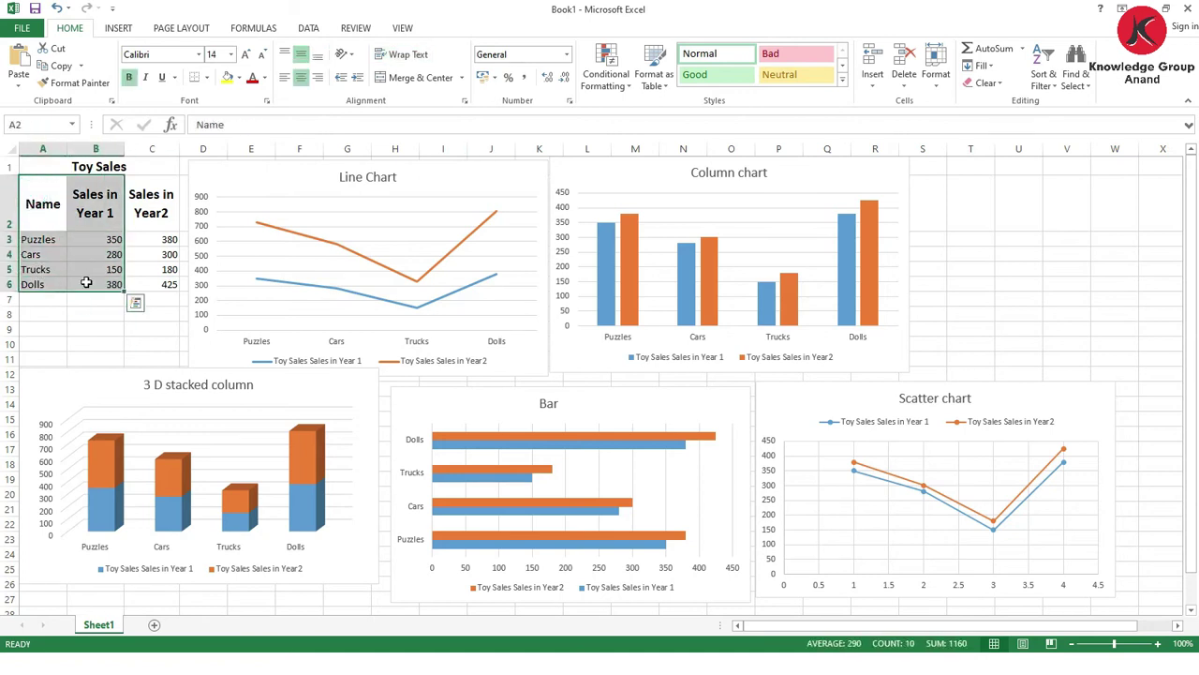
{"action": "left_click", "coordinate": [120, 26]}
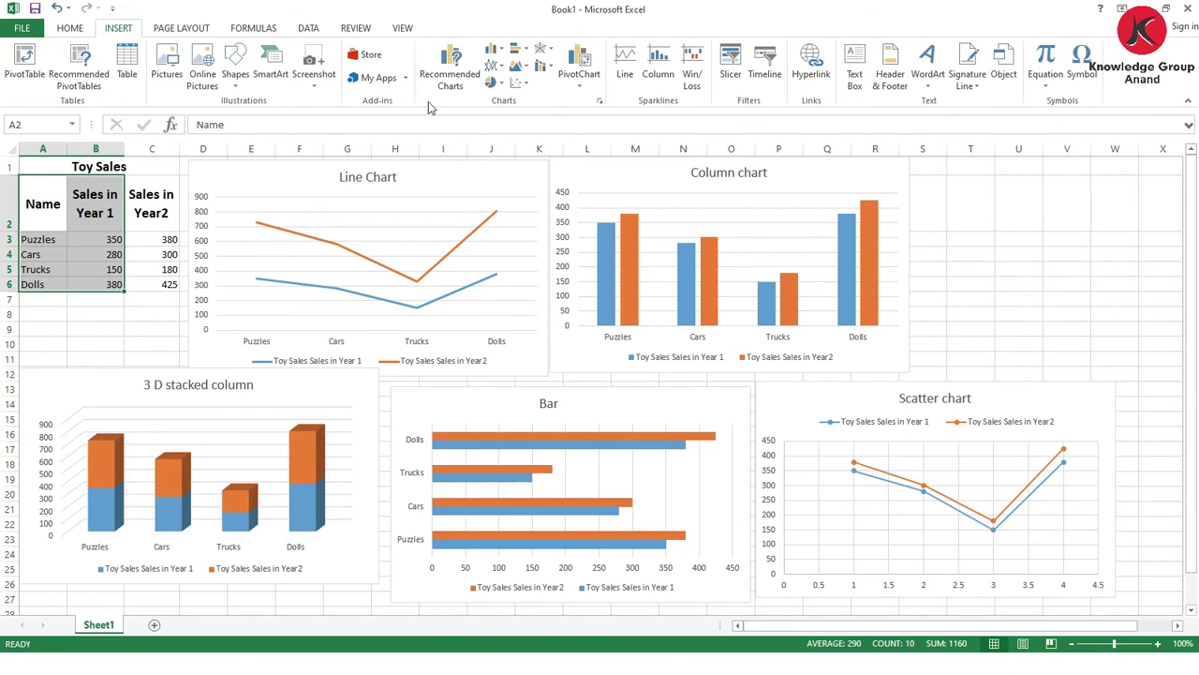
{"action": "left_click", "coordinate": [600, 101]}
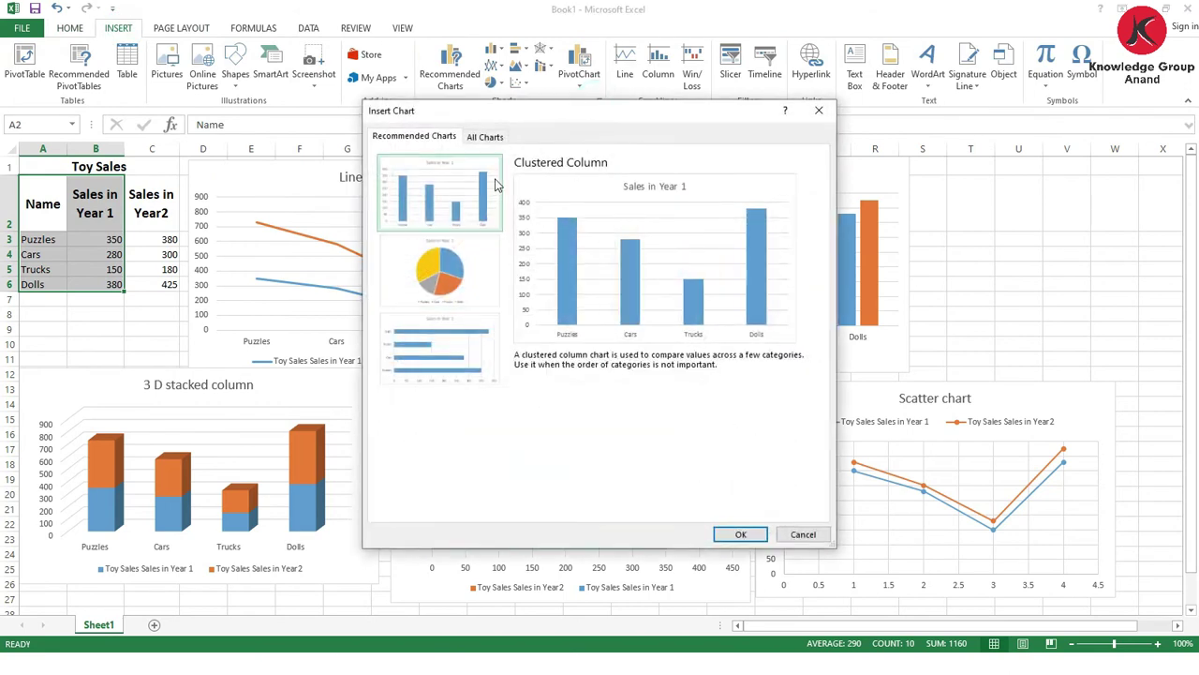
{"action": "left_click", "coordinate": [484, 137]}
{"action": "left_click", "coordinate": [408, 234]}
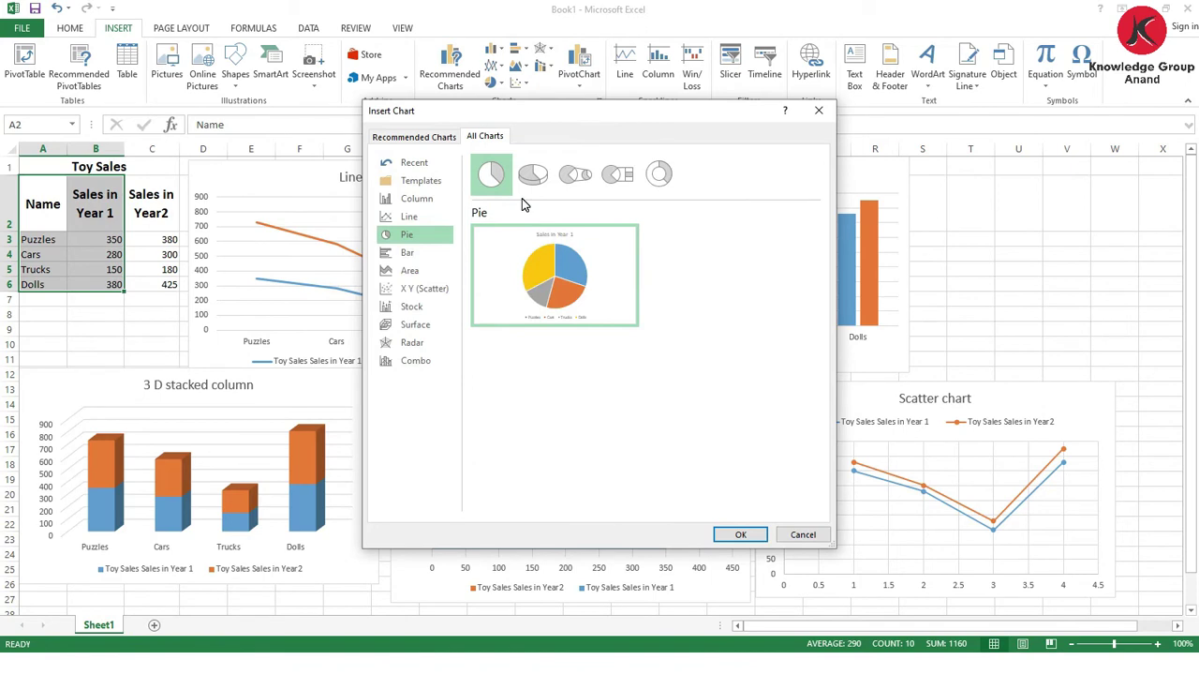
{"action": "mouse_move", "coordinate": [549, 291]}
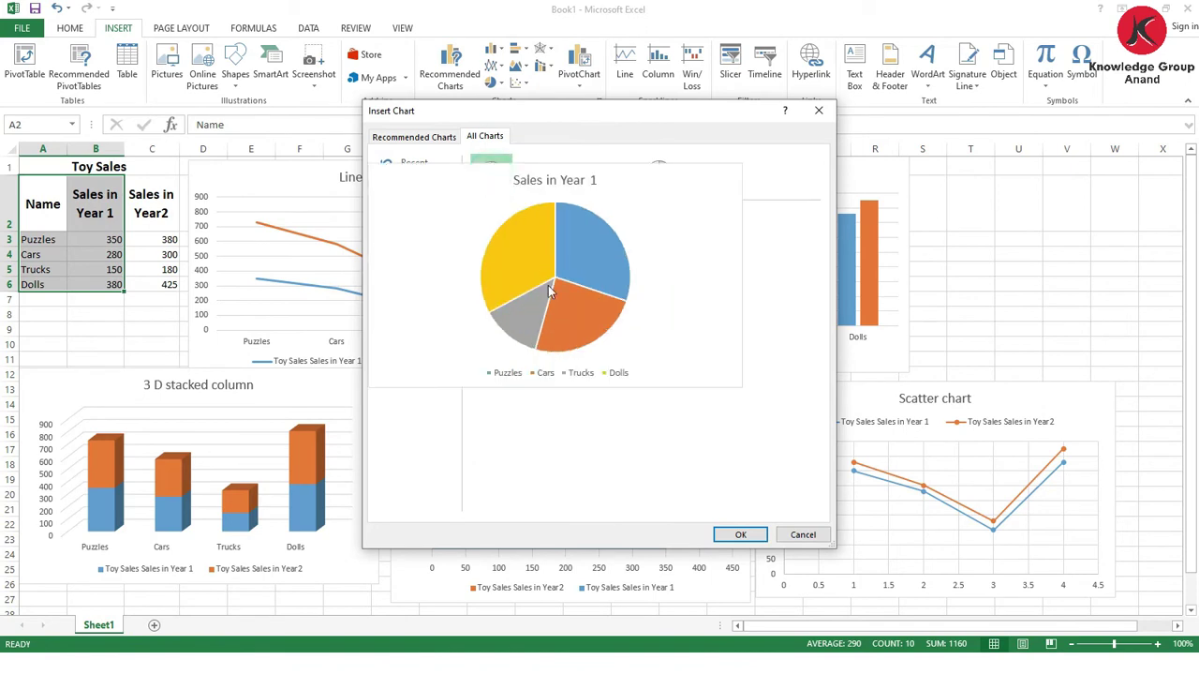
{"action": "left_click", "coordinate": [740, 534]}
- Place the pie chart directly below the 3-D stacked column chart, starting around row 27
{"action": "scroll", "coordinate": [590, 343], "scroll_direction": "down", "scroll_amount": 4}
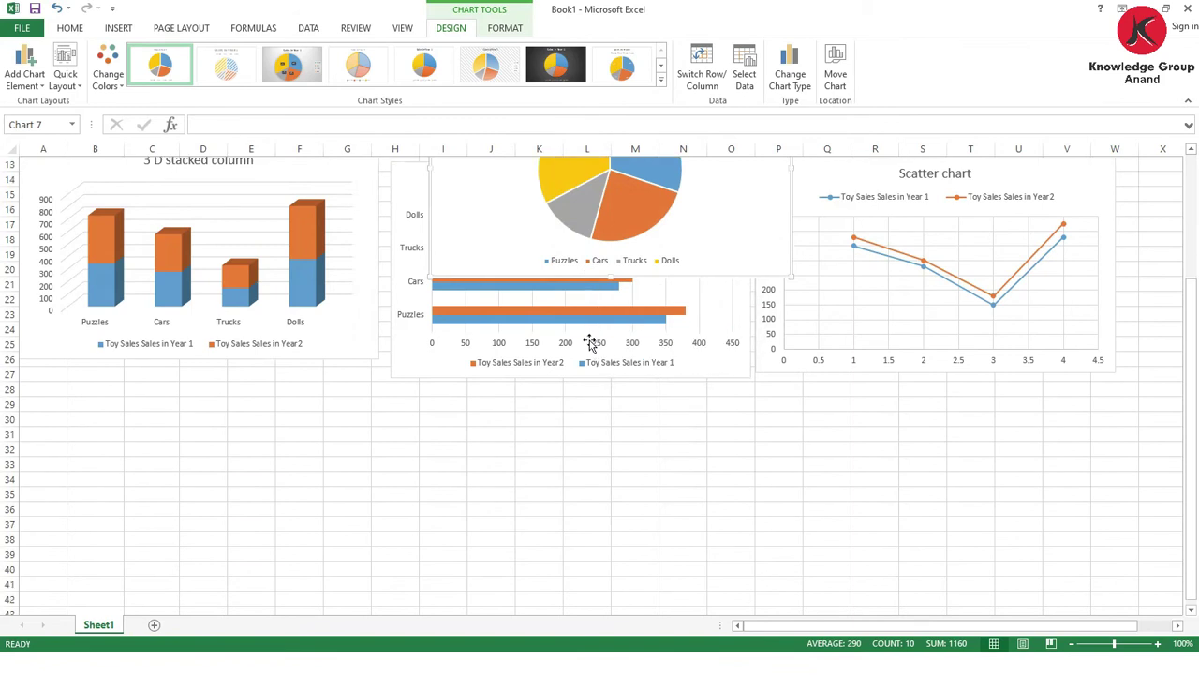
{"action": "scroll", "coordinate": [590, 343], "scroll_direction": "up", "scroll_amount": 2}
{"action": "left_click_drag", "start_coordinate": [535, 196], "coordinate": [177, 493]}
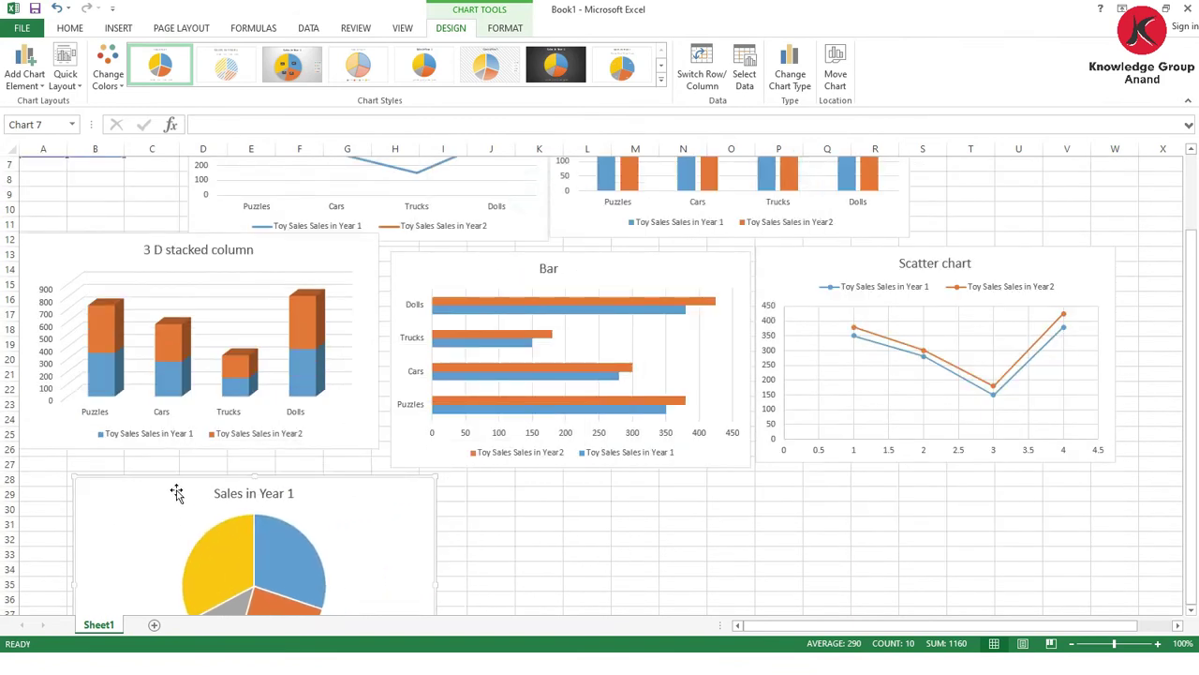
{"action": "scroll", "coordinate": [219, 325], "scroll_direction": "down", "scroll_amount": 4}
{"action": "left_click_drag", "start_coordinate": [220, 324], "coordinate": [134, 300]}
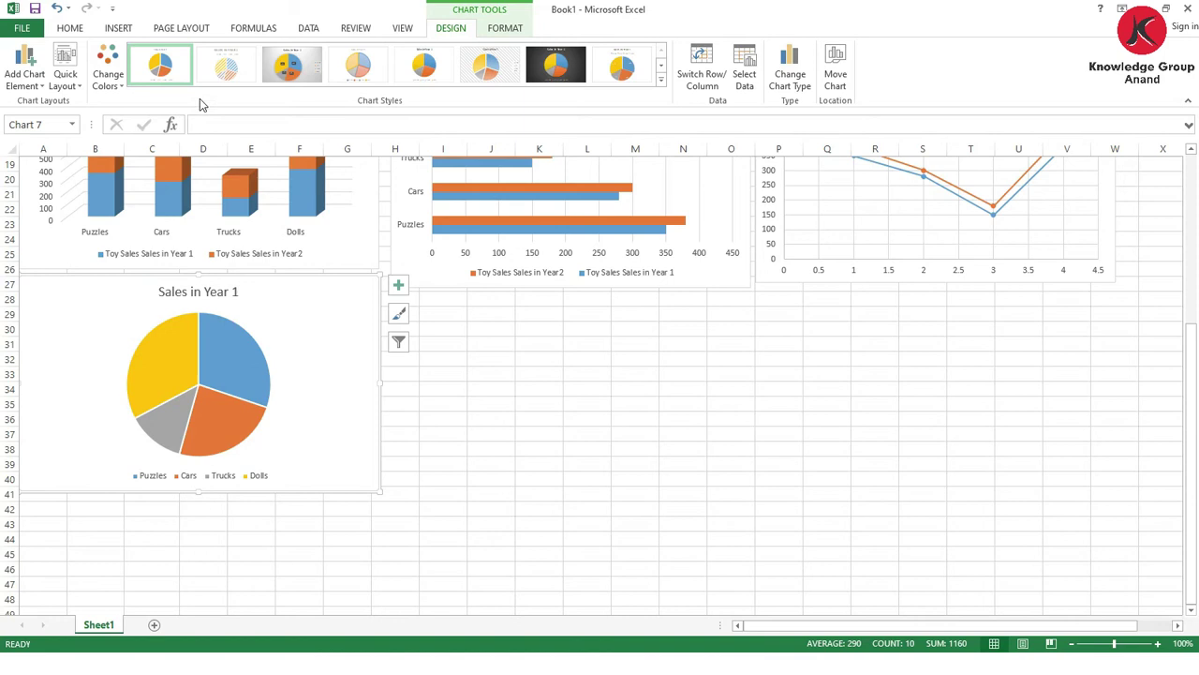
- Add data labels to the pie chart at the Inside End position
{"action": "left_click", "coordinate": [33, 80]}
{"action": "mouse_move", "coordinate": [44, 103]}
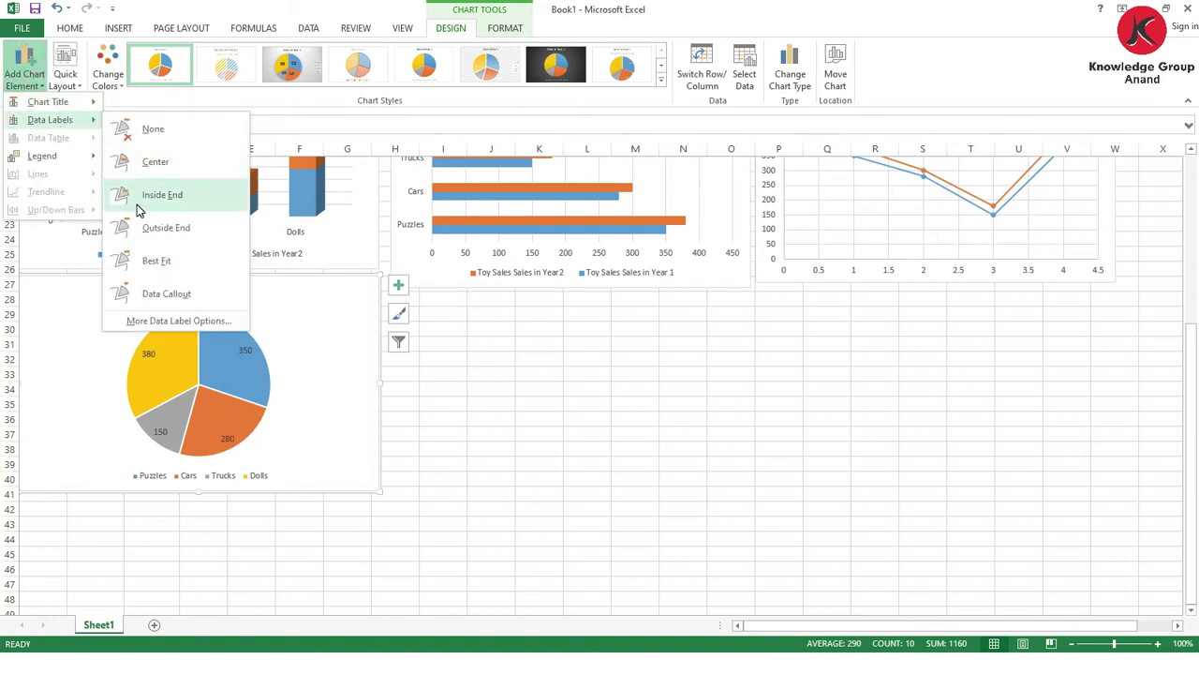
{"action": "left_click", "coordinate": [150, 196]}
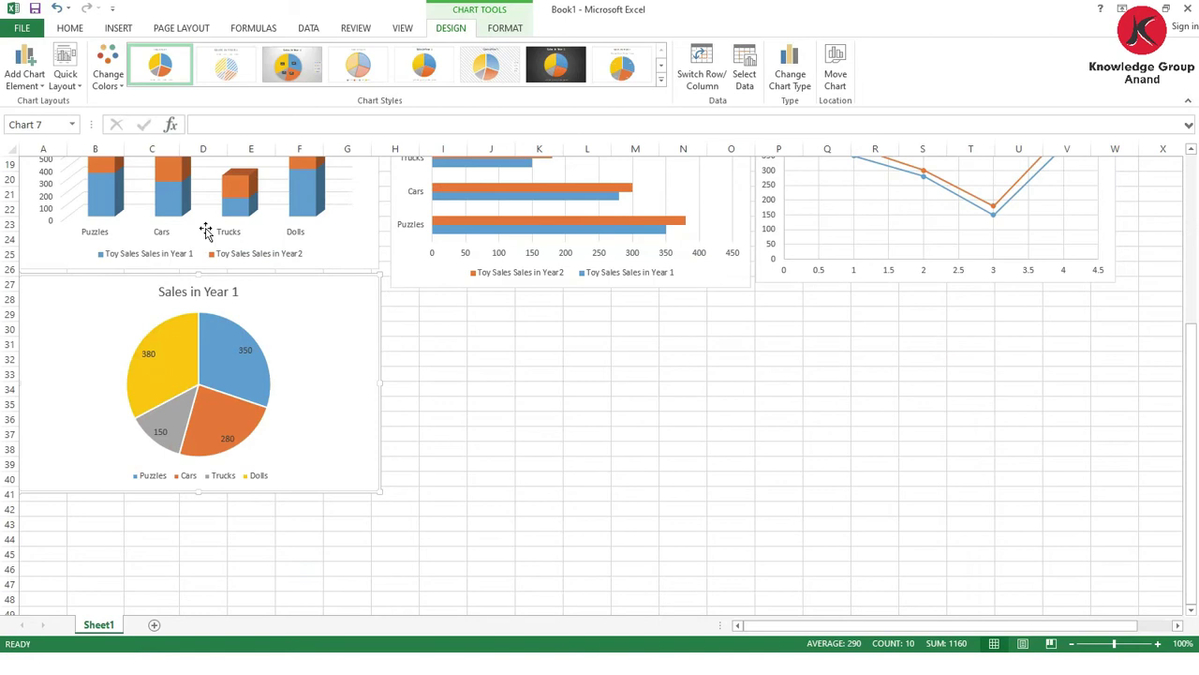
- Insert a doughnut chart from the whole toy sales table in A1:C6, with the toys as categories
{"action": "scroll", "coordinate": [423, 263], "scroll_direction": "up", "scroll_amount": 7}
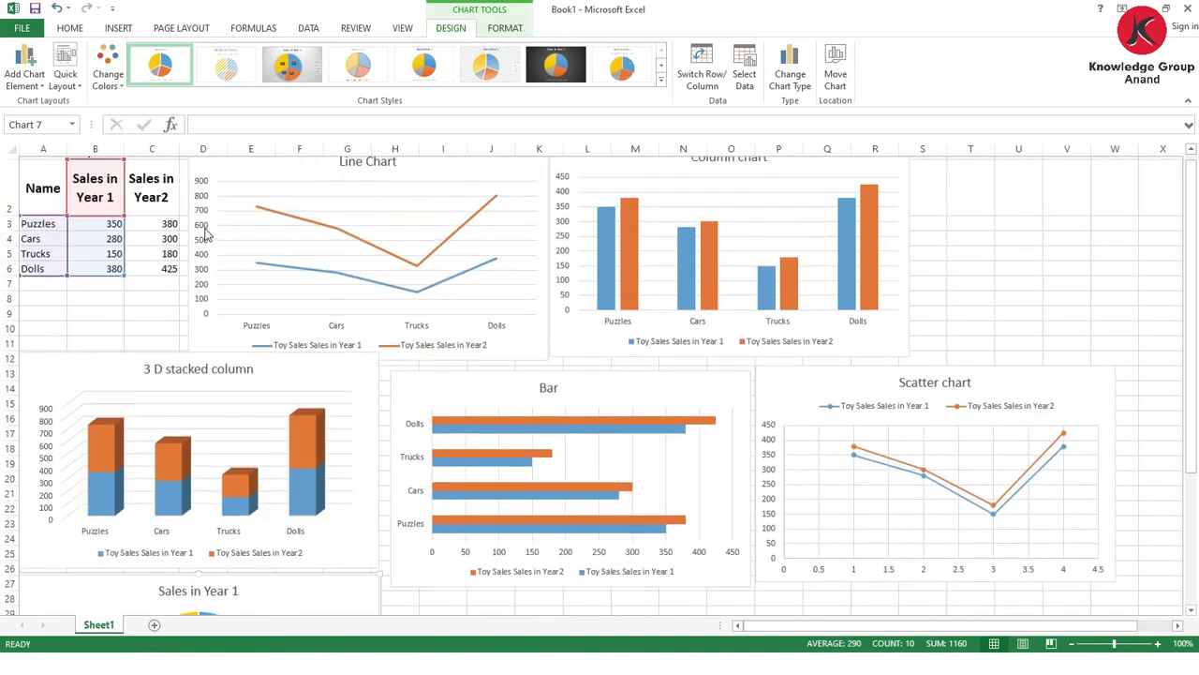
{"action": "left_click_drag", "start_coordinate": [31, 204], "coordinate": [164, 272]}
{"action": "left_click_drag", "start_coordinate": [82, 167], "coordinate": [101, 276]}
{"action": "left_click", "coordinate": [118, 28]}
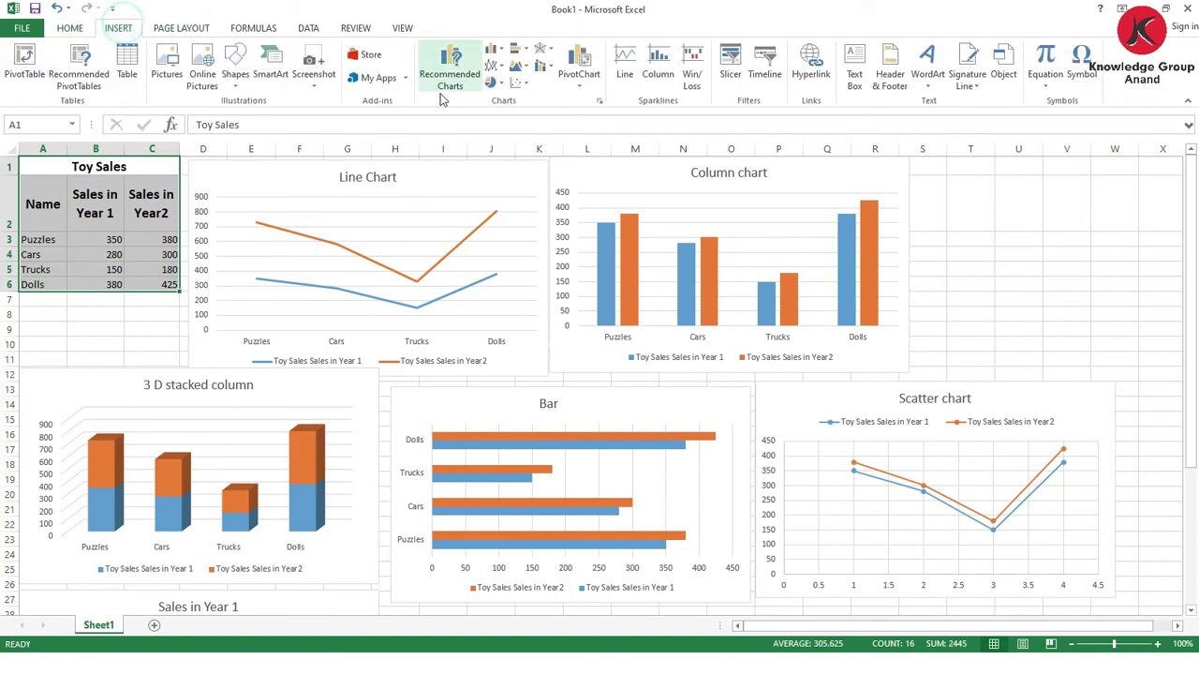
{"action": "left_click", "coordinate": [600, 102]}
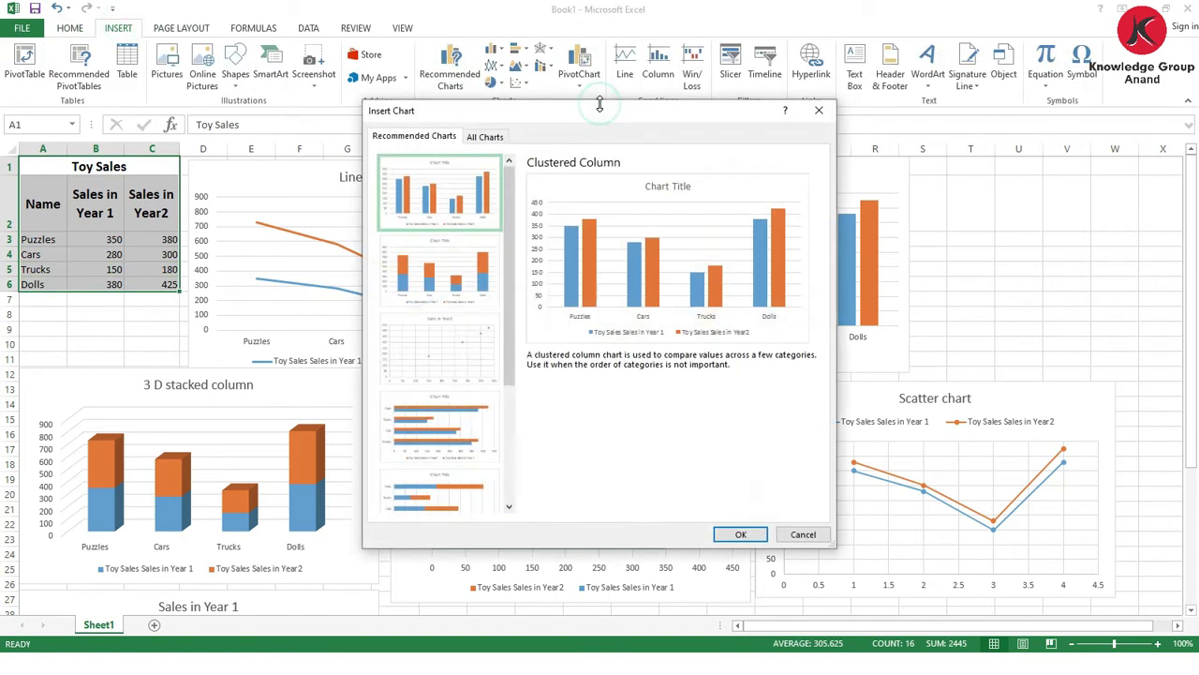
{"action": "left_click", "coordinate": [476, 136]}
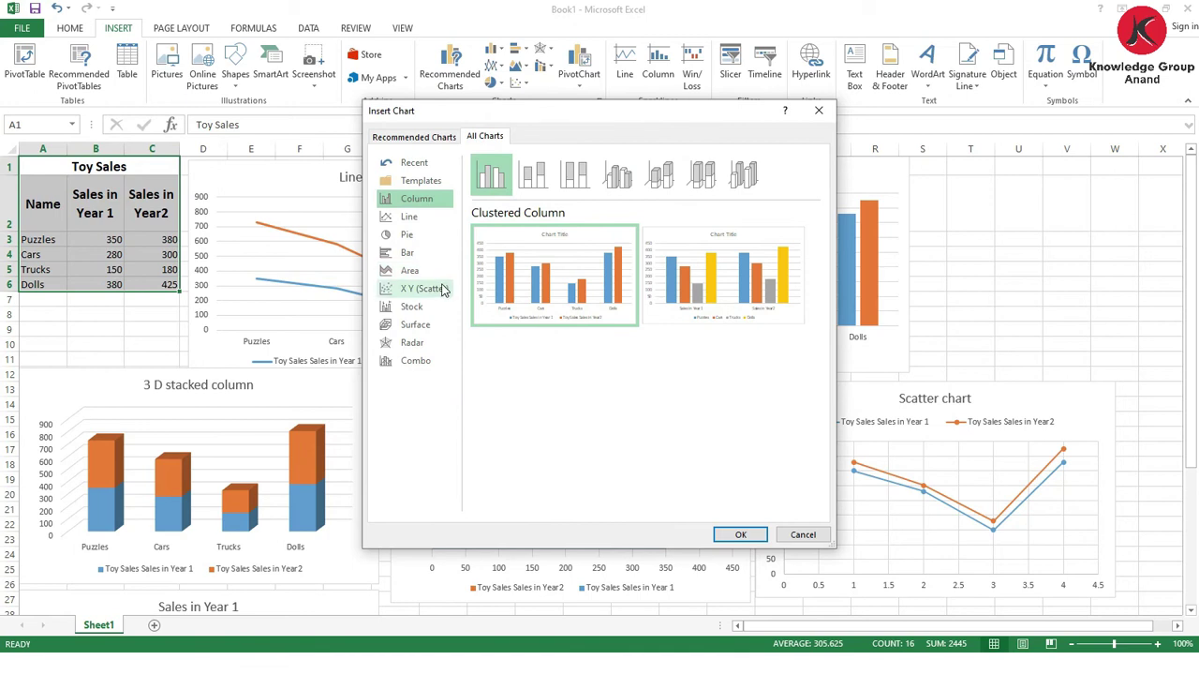
{"action": "left_click", "coordinate": [415, 239]}
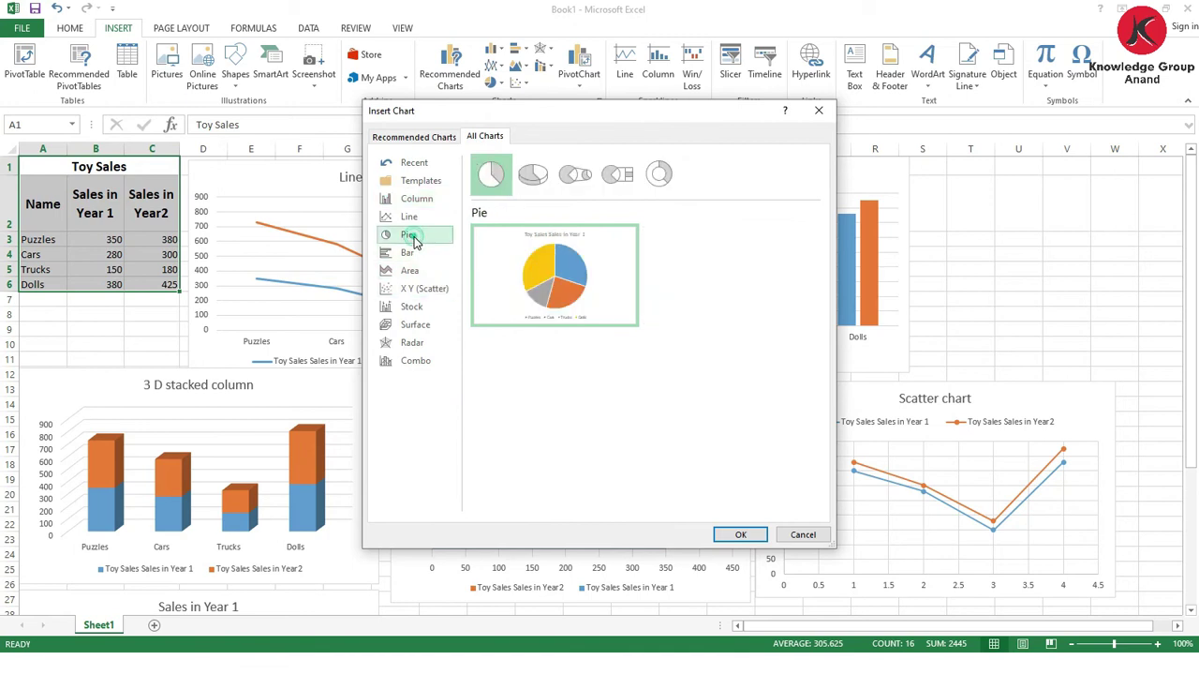
{"action": "left_click", "coordinate": [659, 176]}
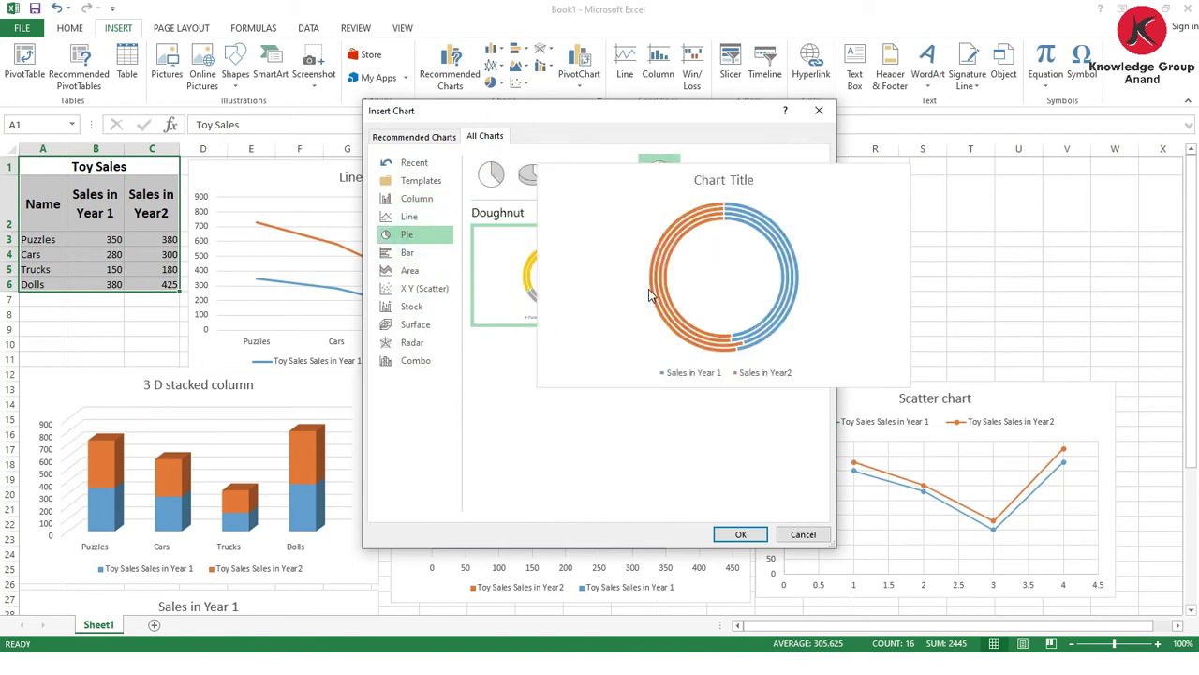
{"action": "left_click", "coordinate": [745, 538]}
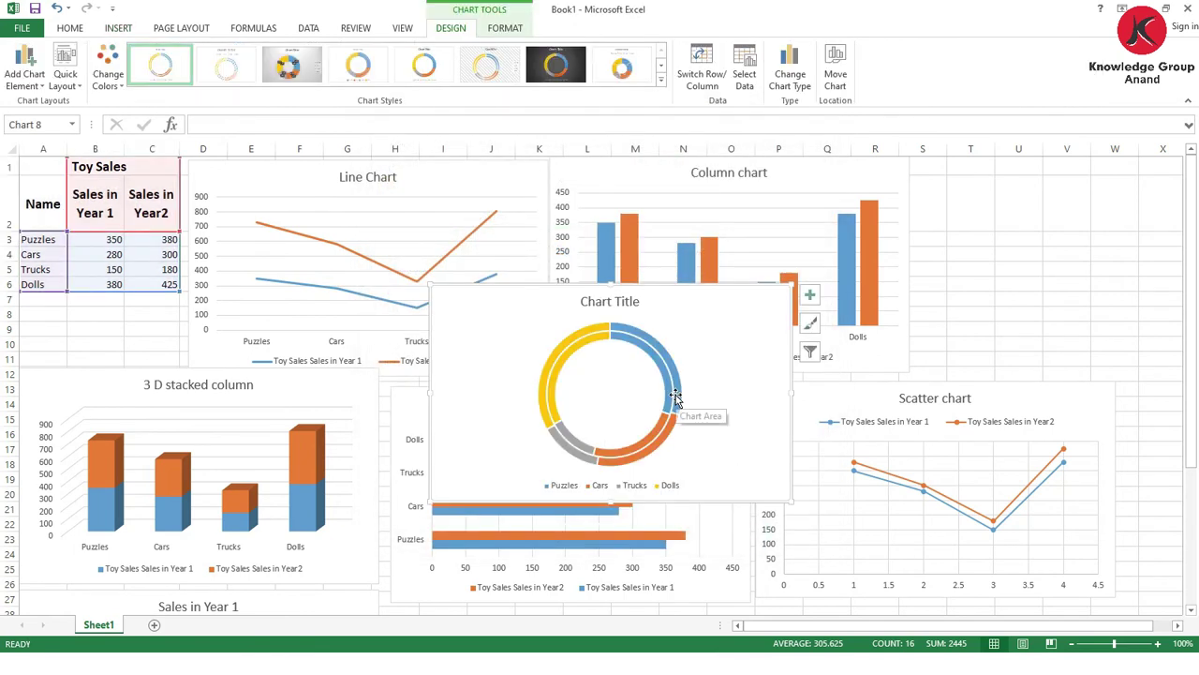
- Add Data Callout labels to the doughnut chart
{"action": "scroll", "coordinate": [665, 340], "scroll_direction": "down", "scroll_amount": 3}
{"action": "scroll", "coordinate": [636, 283], "scroll_direction": "up", "scroll_amount": 3}
{"action": "mouse_move", "coordinate": [600, 342]}
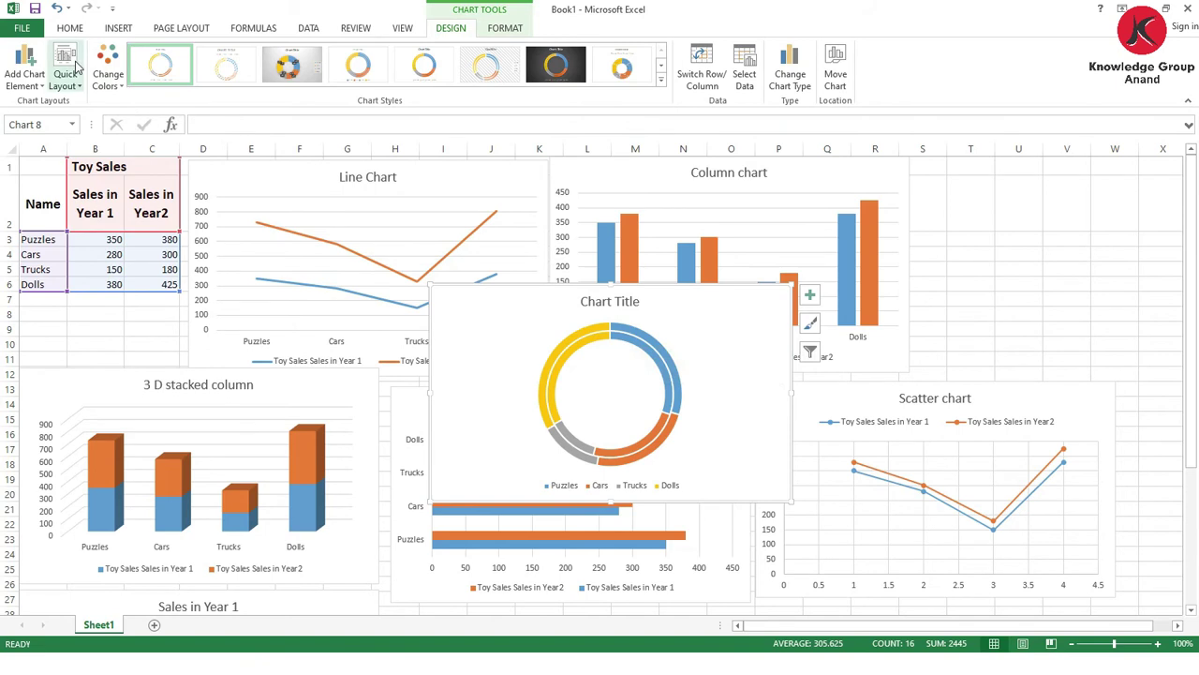
{"action": "left_click", "coordinate": [24, 68]}
{"action": "mouse_move", "coordinate": [51, 159]}
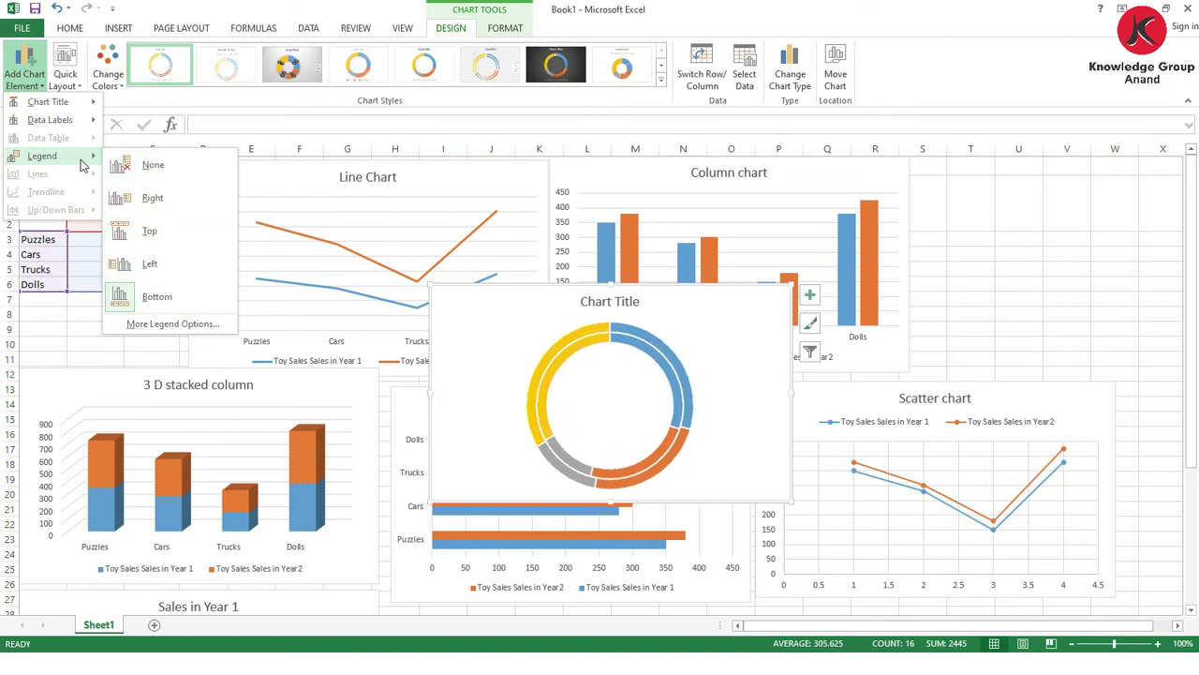
{"action": "mouse_move", "coordinate": [58, 122]}
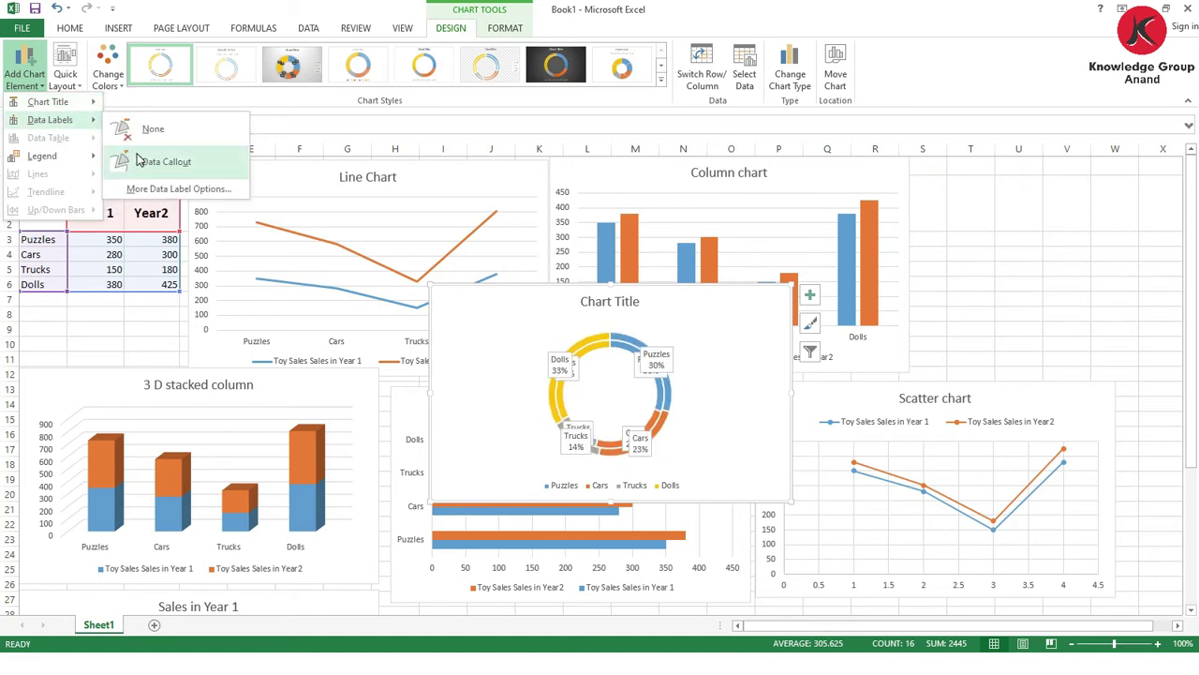
{"action": "left_click", "coordinate": [139, 161]}
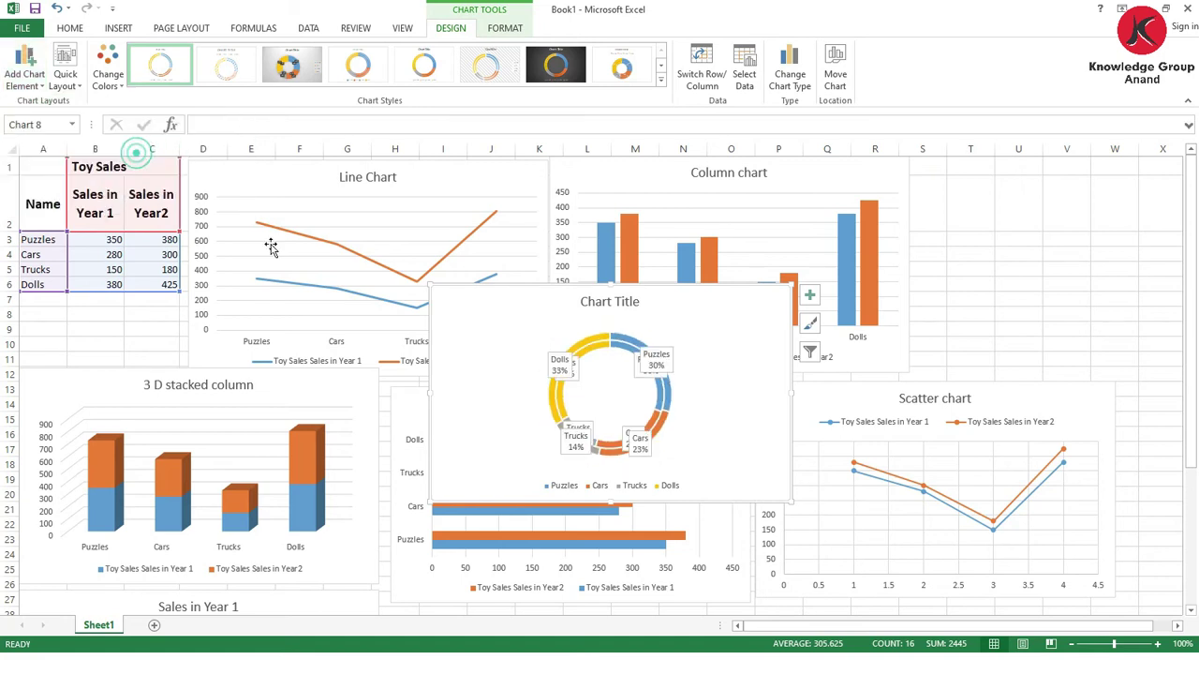
- Place the doughnut chart below the bar chart, beside the pie chart
{"action": "left_click", "coordinate": [562, 399]}
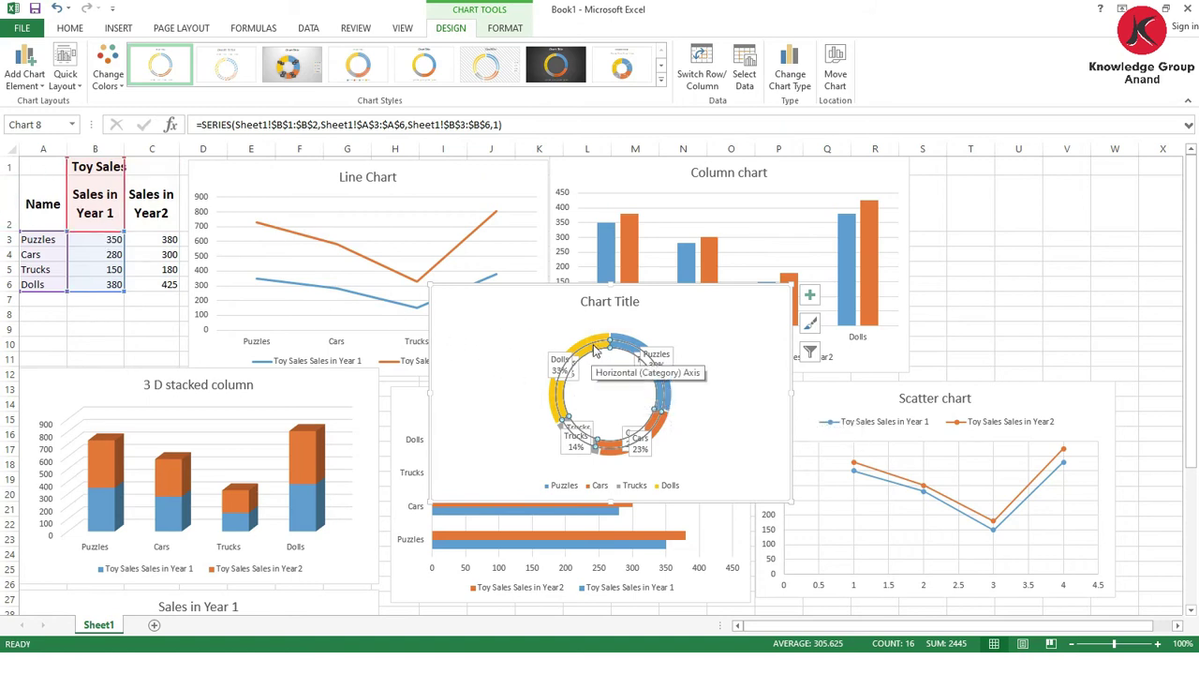
{"action": "scroll", "coordinate": [581, 338], "scroll_direction": "down", "scroll_amount": 4}
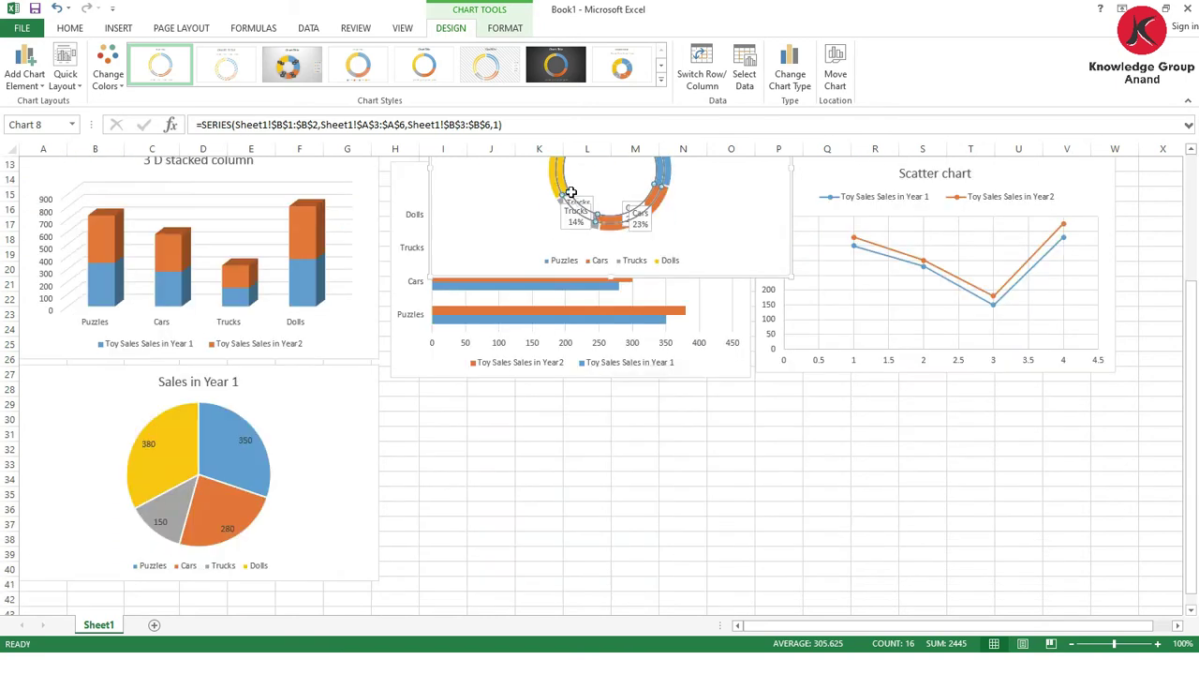
{"action": "left_click_drag", "start_coordinate": [496, 219], "coordinate": [467, 500]}
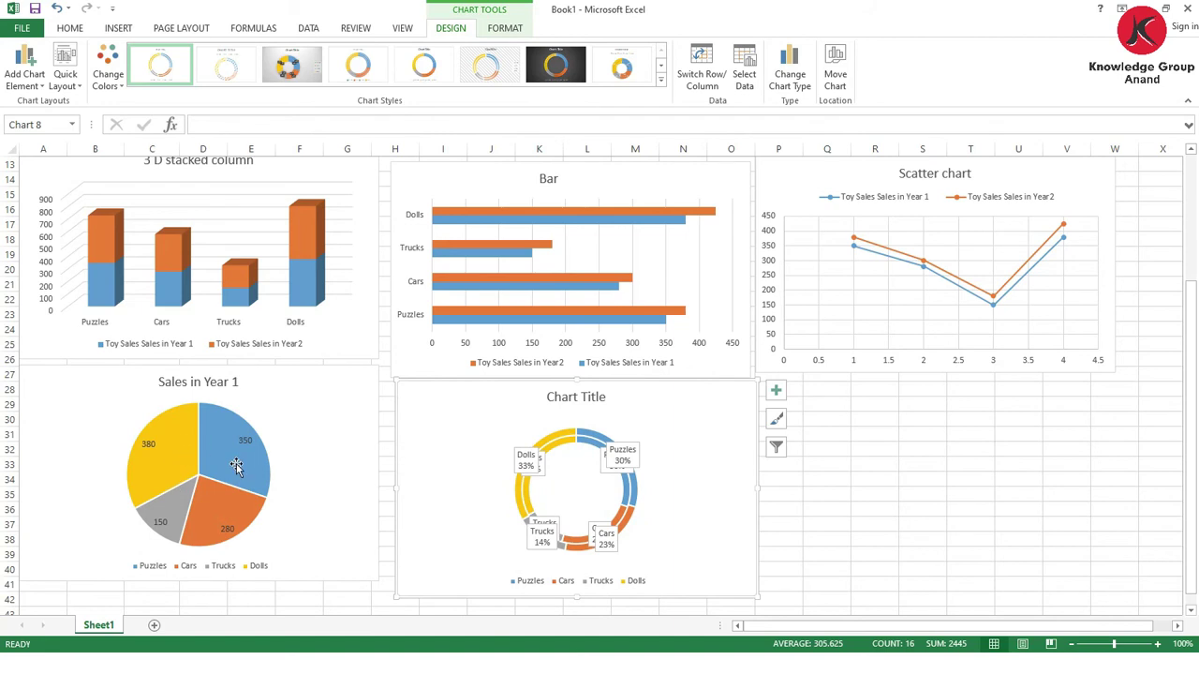
- Replace the doughnut chart's title with "Doughnut"
{"action": "double_click", "coordinate": [566, 397]}
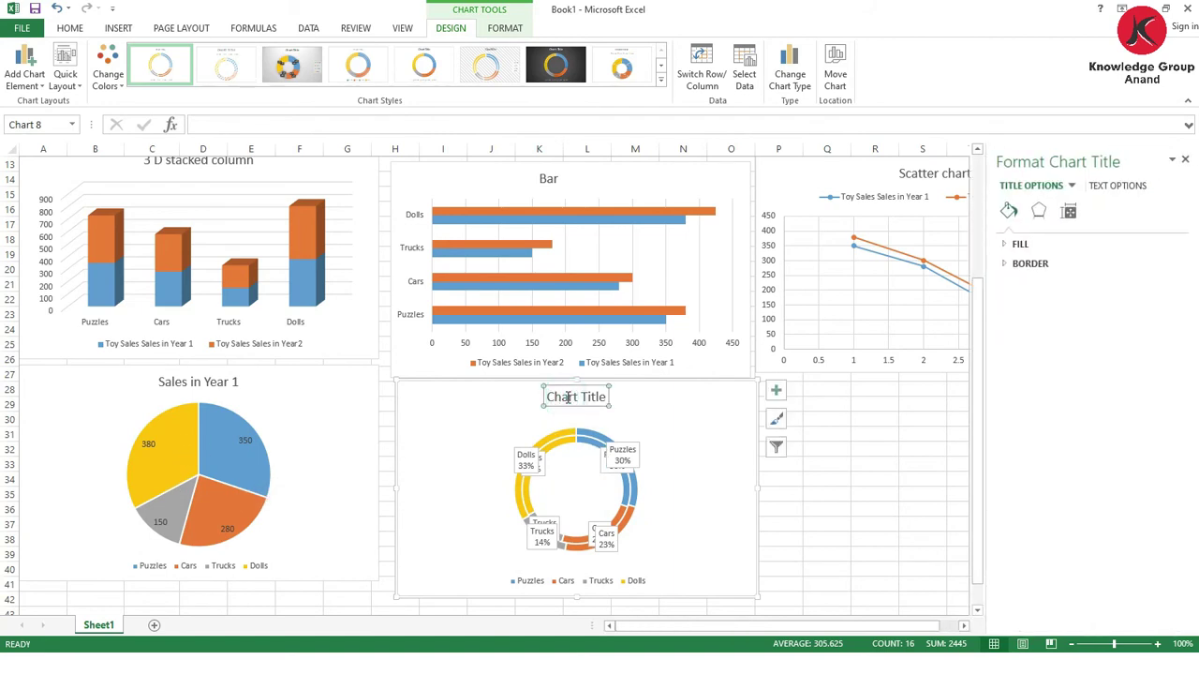
{"action": "triple_click", "coordinate": [567, 398]}
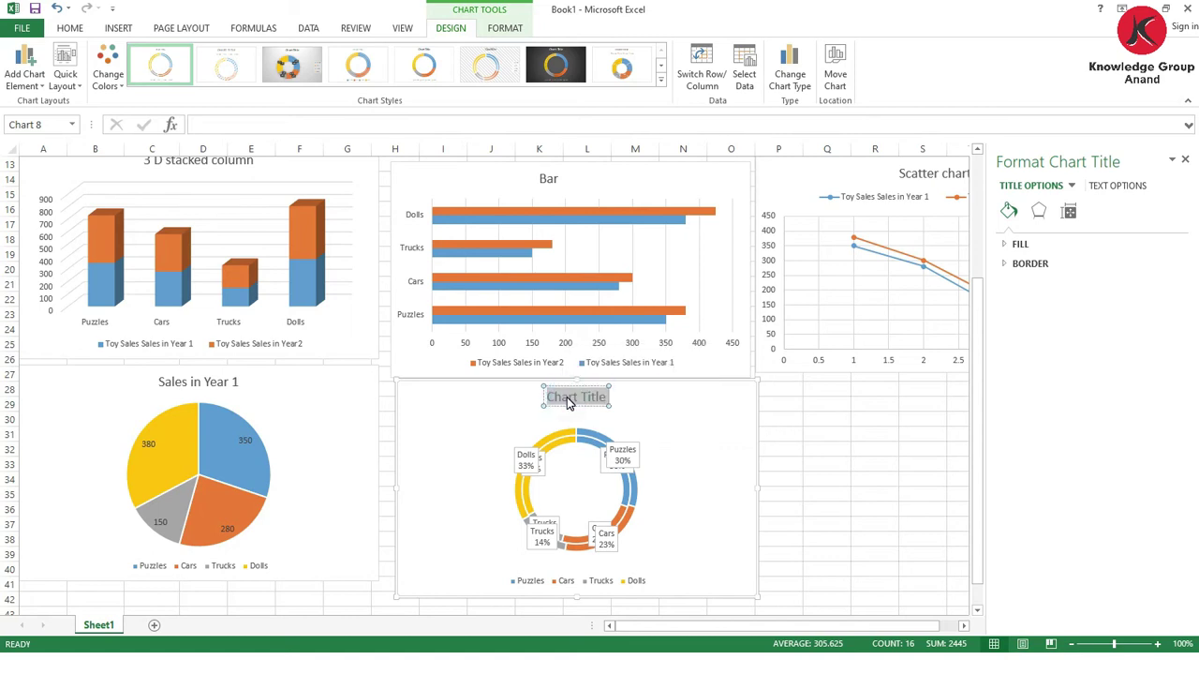
{"action": "type", "text": "Do"}
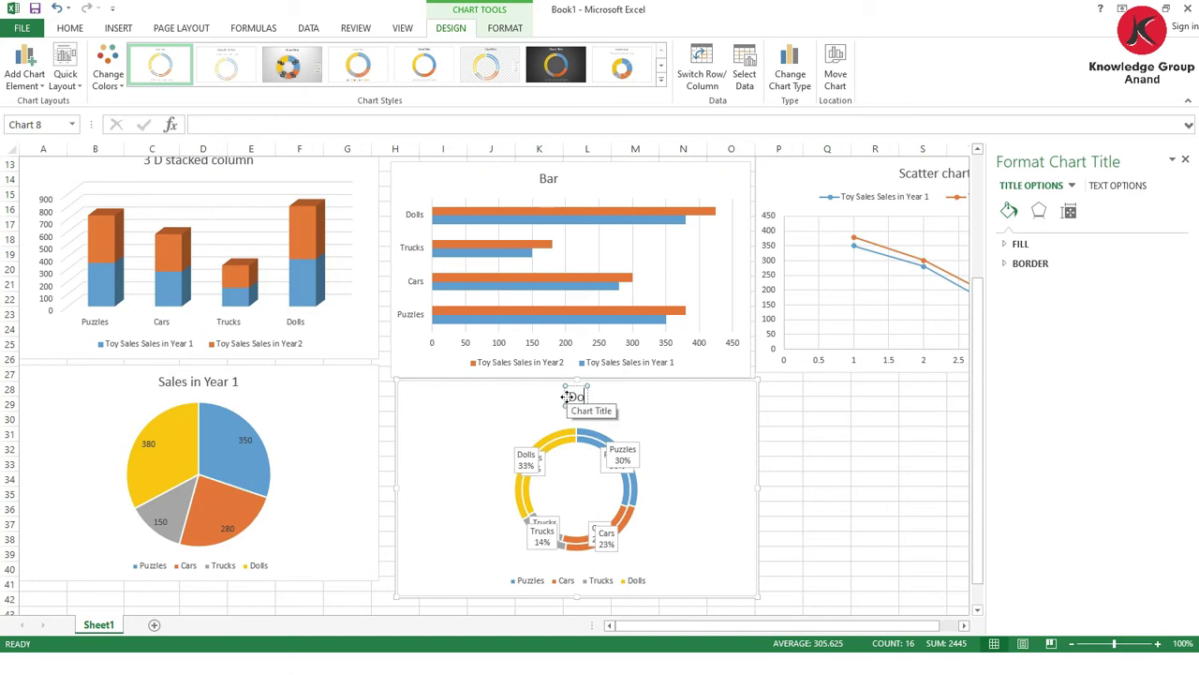
{"action": "type", "text": "ughnut"}
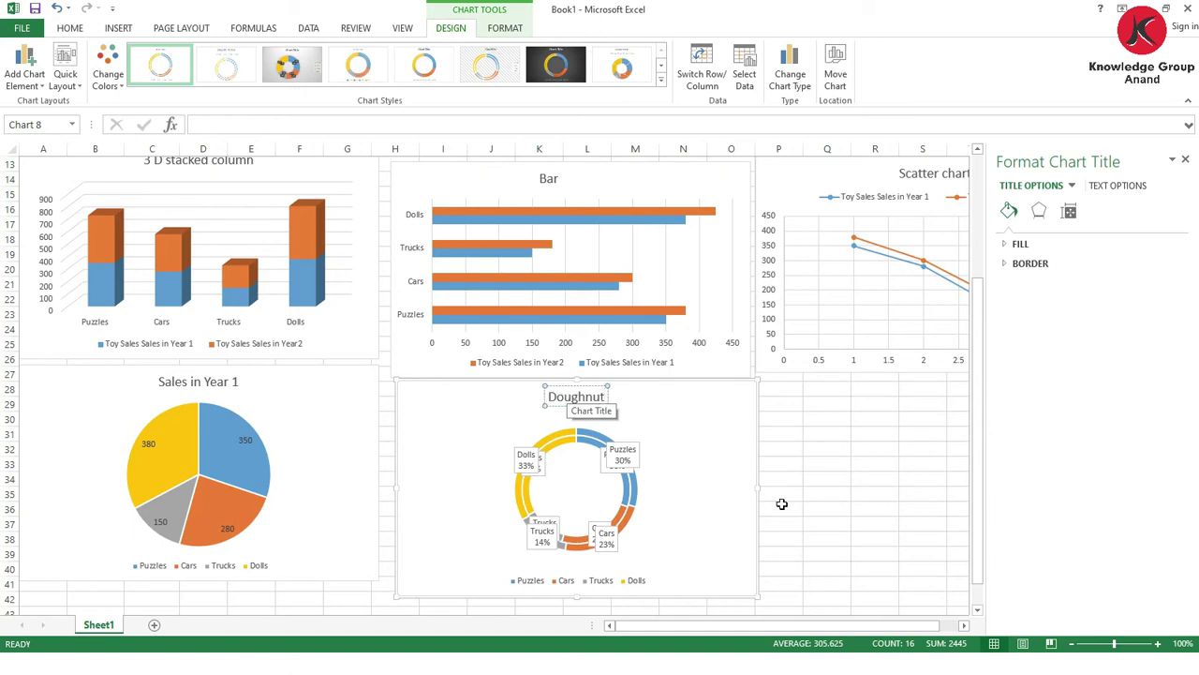
- Deselect the doughnut chart and close the title formatting pane
{"action": "left_click", "coordinate": [872, 494]}
{"action": "left_click", "coordinate": [1186, 159]}
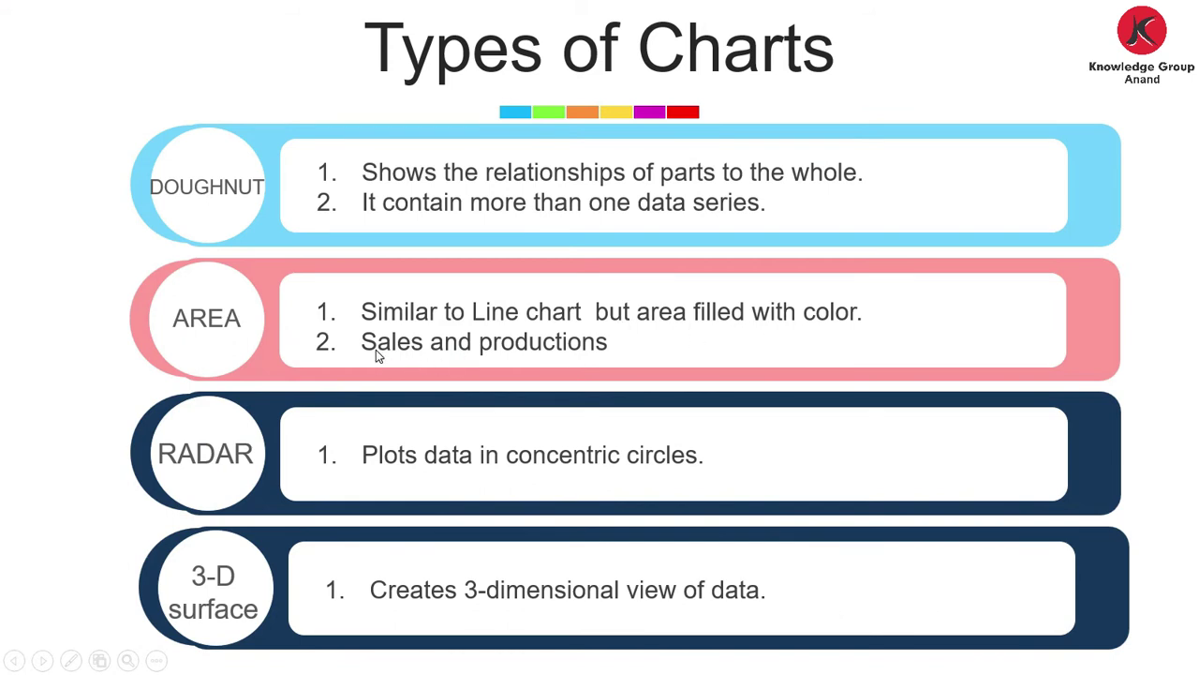
- Switch back to the Excel workbook and insert an area chart from the toy sales table in A1:C6, with the toys as categories
{"action": "key", "text": "alt+Tab"}
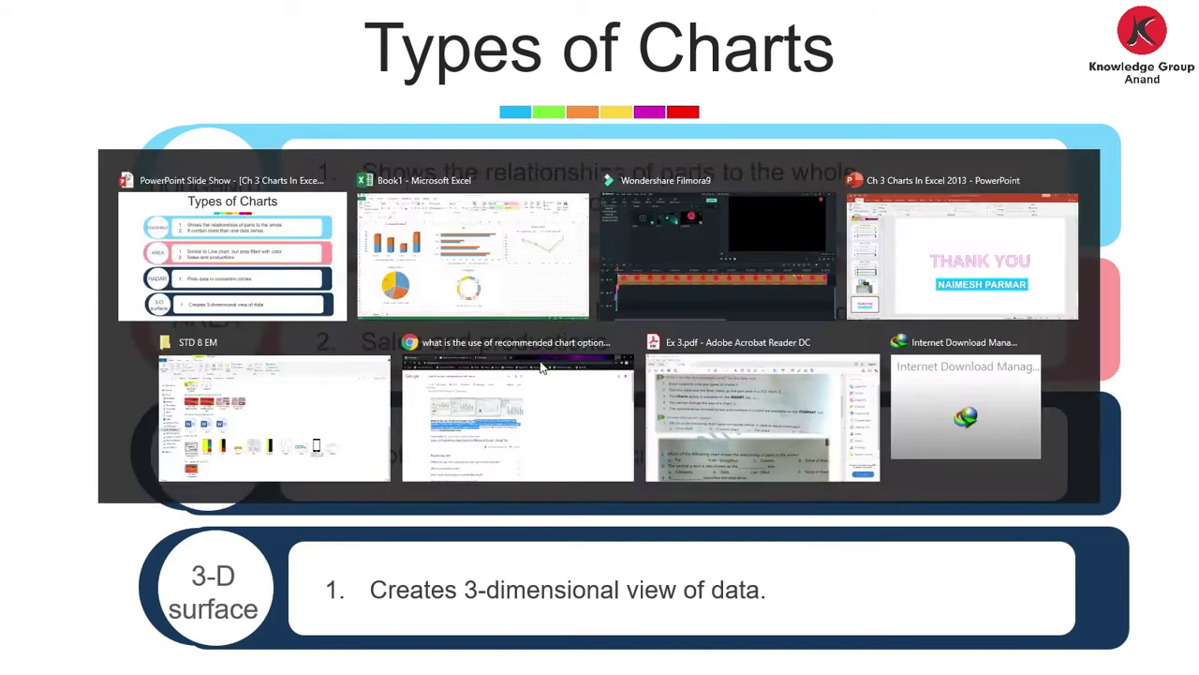
{"action": "scroll", "coordinate": [316, 328], "scroll_direction": "up", "scroll_amount": 4}
{"action": "left_click_drag", "start_coordinate": [52, 168], "coordinate": [70, 279]}
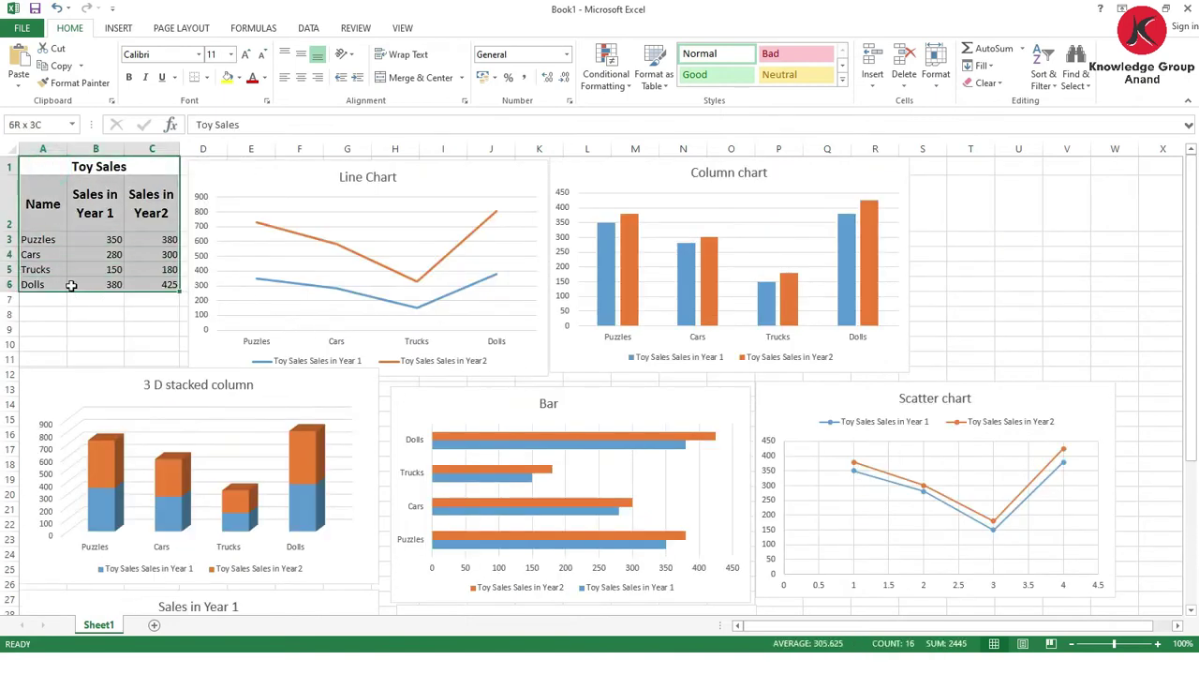
{"action": "left_click", "coordinate": [118, 28]}
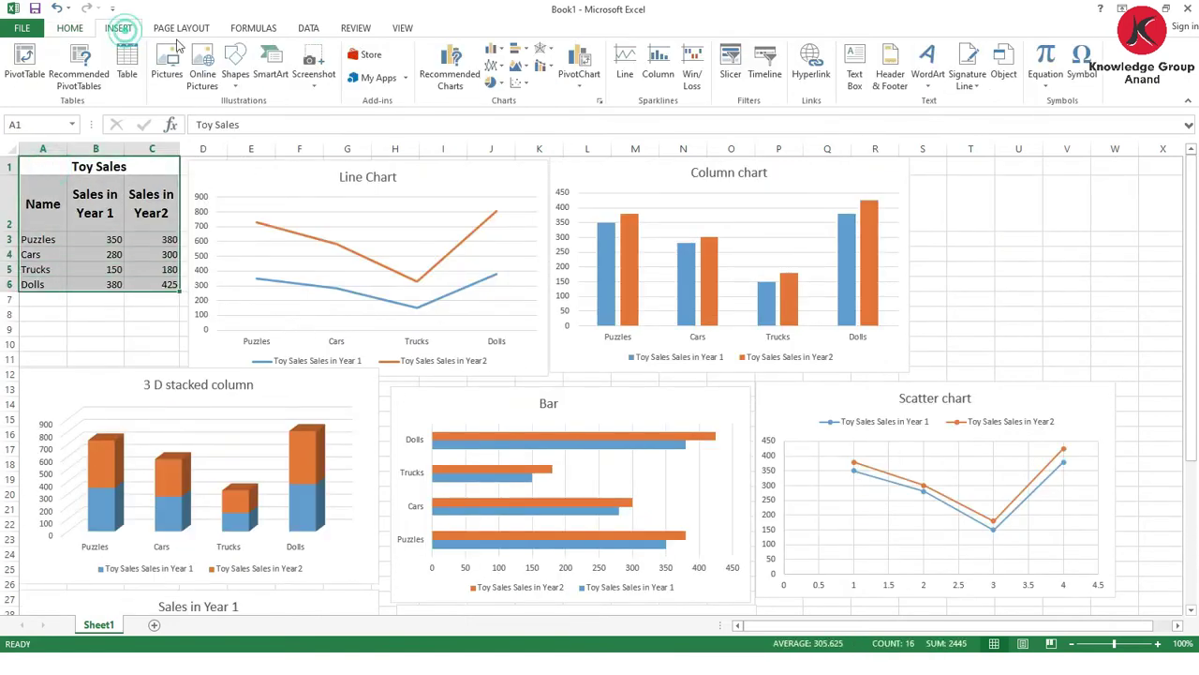
{"action": "left_click", "coordinate": [599, 100]}
{"action": "left_click", "coordinate": [484, 136]}
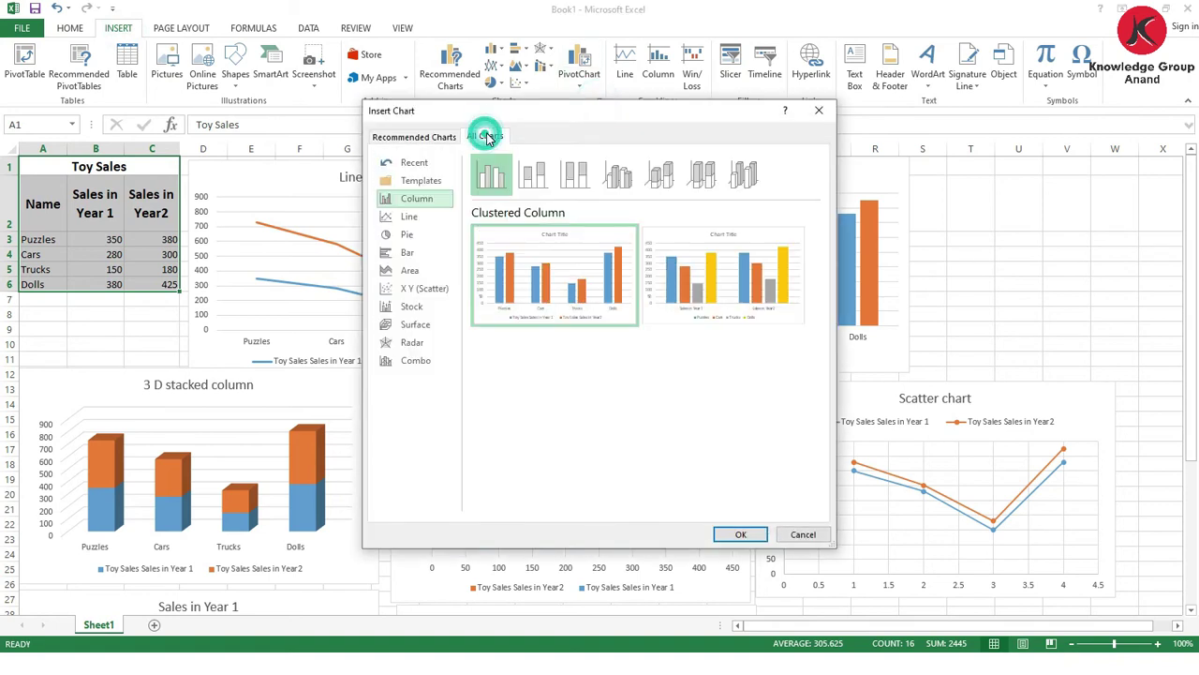
{"action": "left_click", "coordinate": [412, 270]}
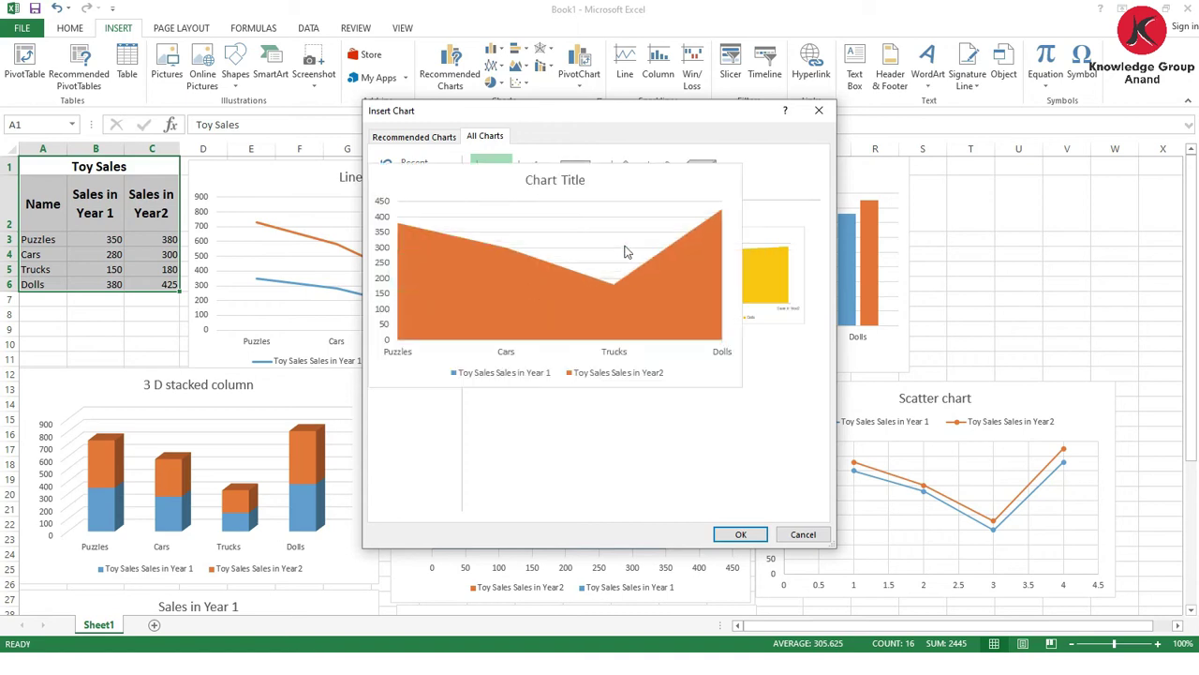
{"action": "mouse_move", "coordinate": [517, 298]}
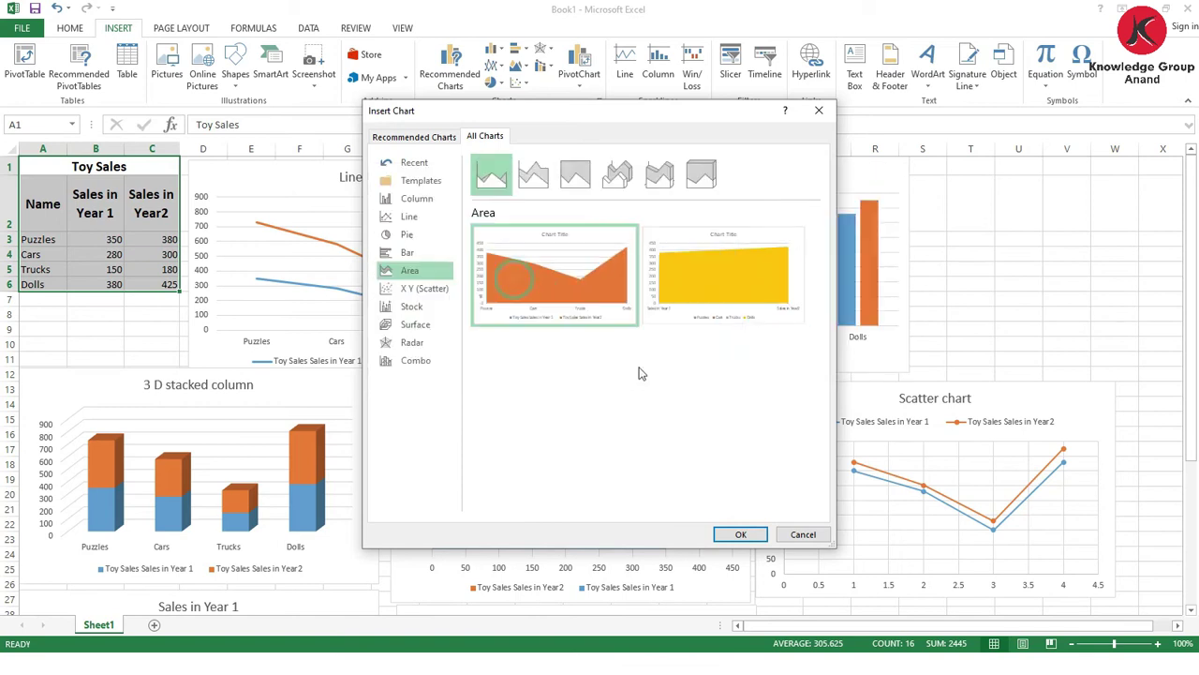
{"action": "left_click", "coordinate": [736, 536]}
- Place the area chart below the scatter chart, beside the doughnut chart
{"action": "scroll", "coordinate": [736, 469], "scroll_direction": "down", "scroll_amount": 6}
{"action": "scroll", "coordinate": [703, 384], "scroll_direction": "up", "scroll_amount": 6}
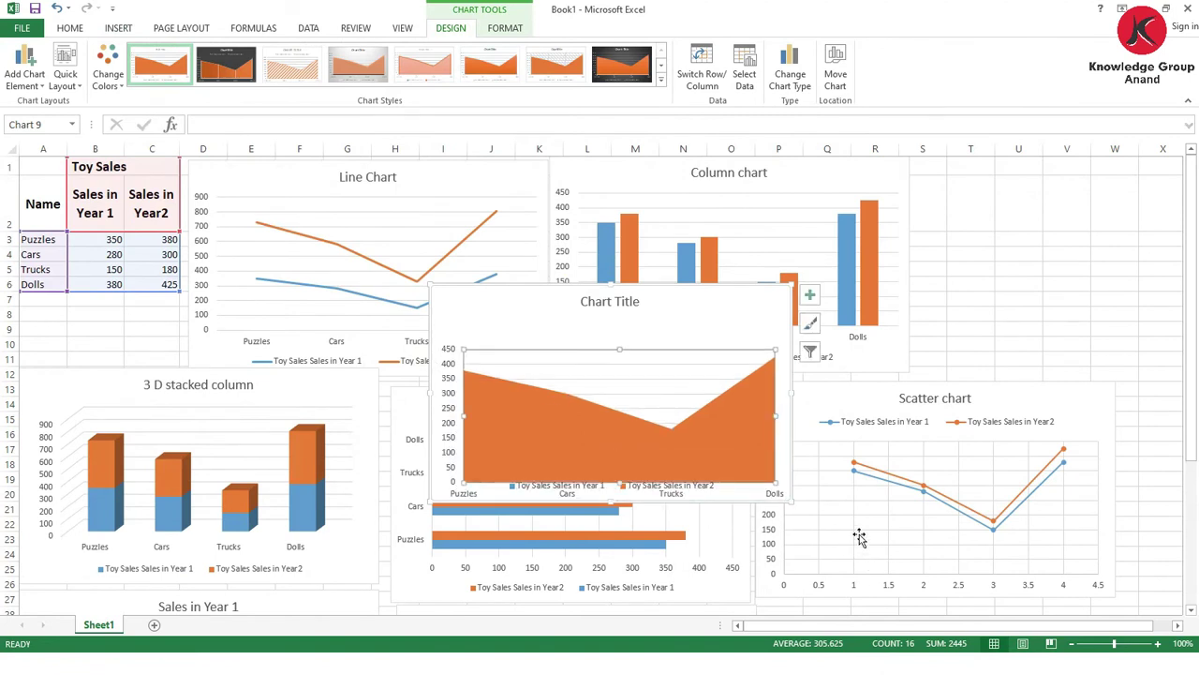
{"action": "scroll", "coordinate": [856, 535], "scroll_direction": "down", "scroll_amount": 5}
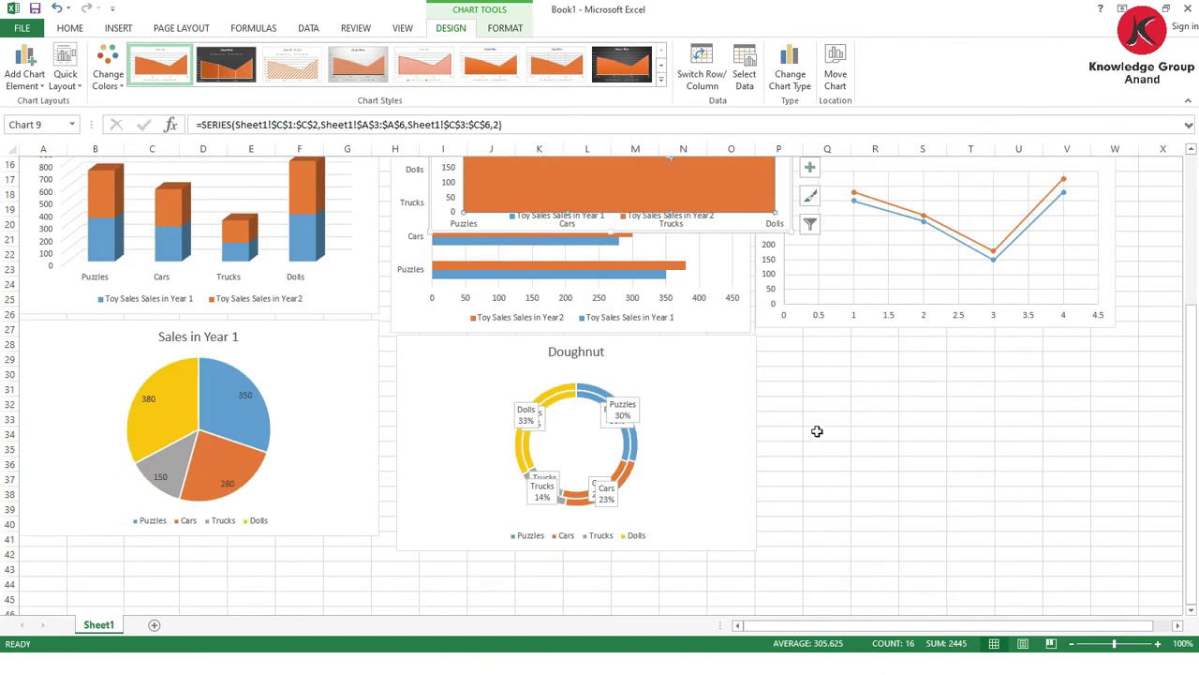
{"action": "scroll", "coordinate": [704, 349], "scroll_direction": "up", "scroll_amount": 5}
{"action": "left_click_drag", "start_coordinate": [508, 305], "coordinate": [846, 565]}
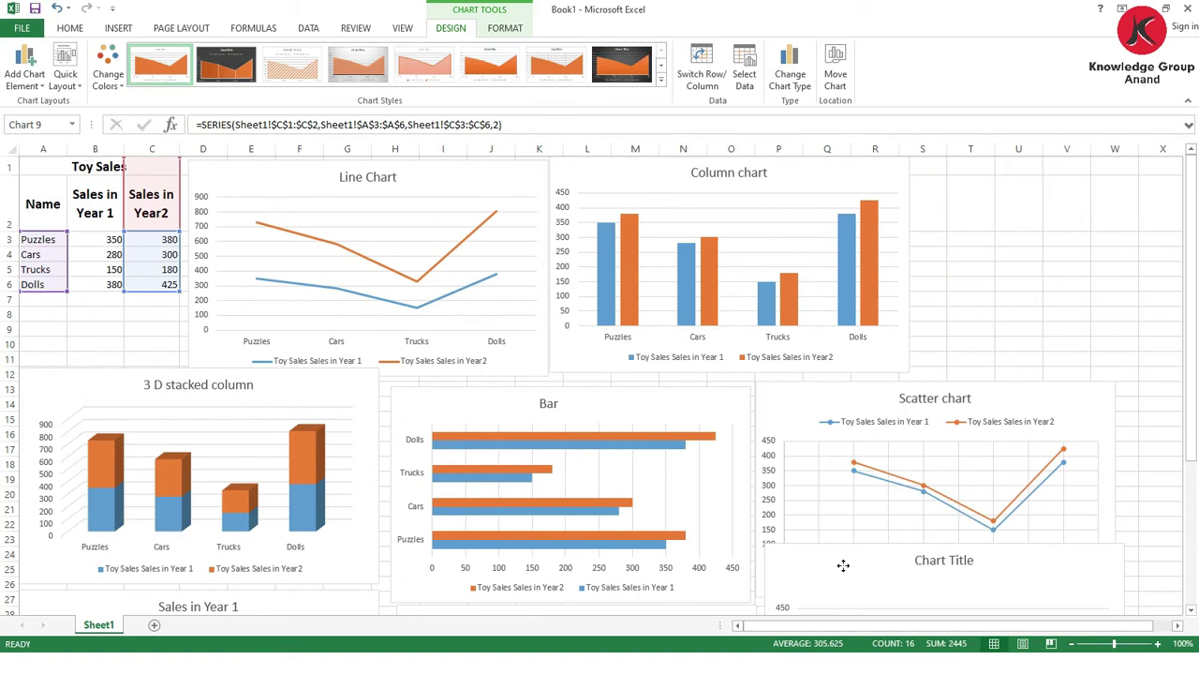
{"action": "scroll", "coordinate": [825, 511], "scroll_direction": "down", "scroll_amount": 1}
{"action": "scroll", "coordinate": [824, 510], "scroll_direction": "down", "scroll_amount": 7}
{"action": "scroll", "coordinate": [795, 383], "scroll_direction": "up", "scroll_amount": 2}
{"action": "mouse_move", "coordinate": [817, 318]}
{"action": "left_mouse_down"}
{"action": "mouse_move", "coordinate": [830, 337]}
{"action": "mouse_move", "coordinate": [823, 373]}
{"action": "left_mouse_up"}
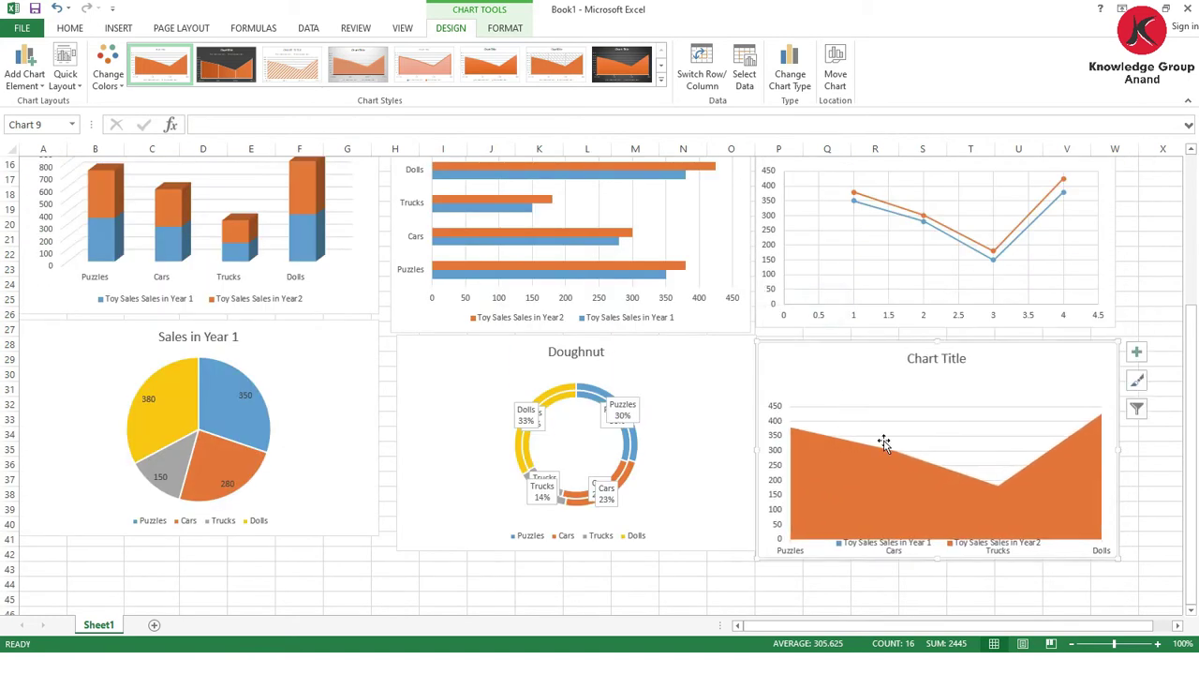
{"action": "double_click", "coordinate": [916, 357]}
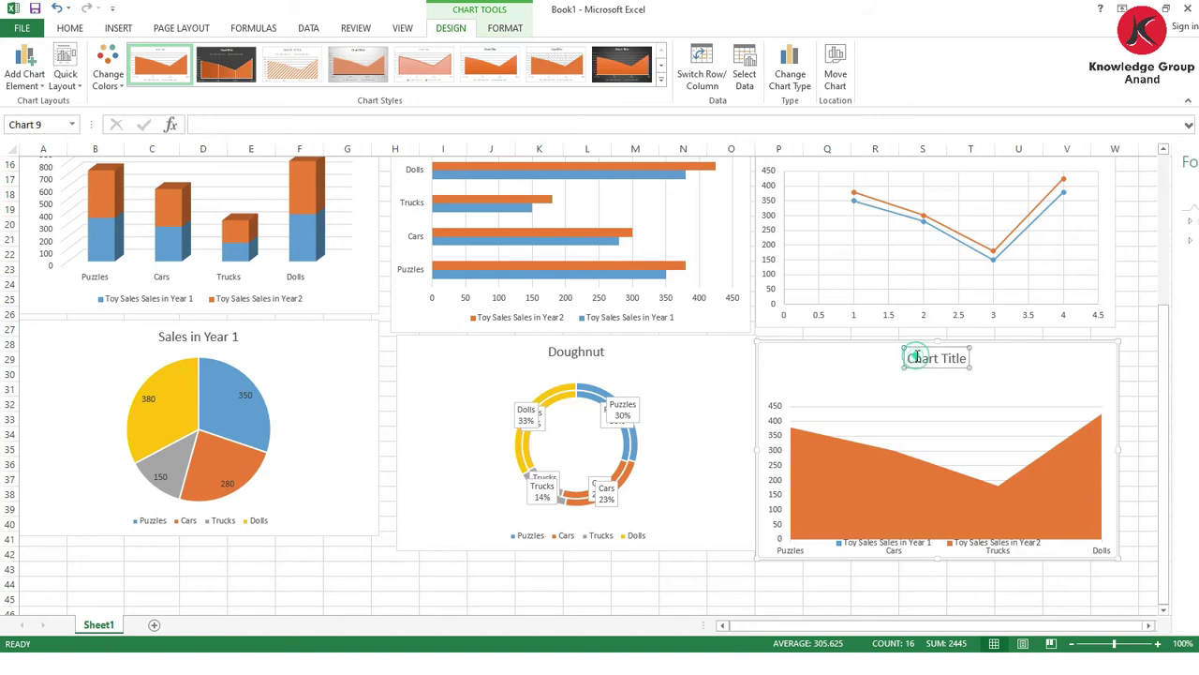
{"action": "left_click", "coordinate": [1185, 162]}
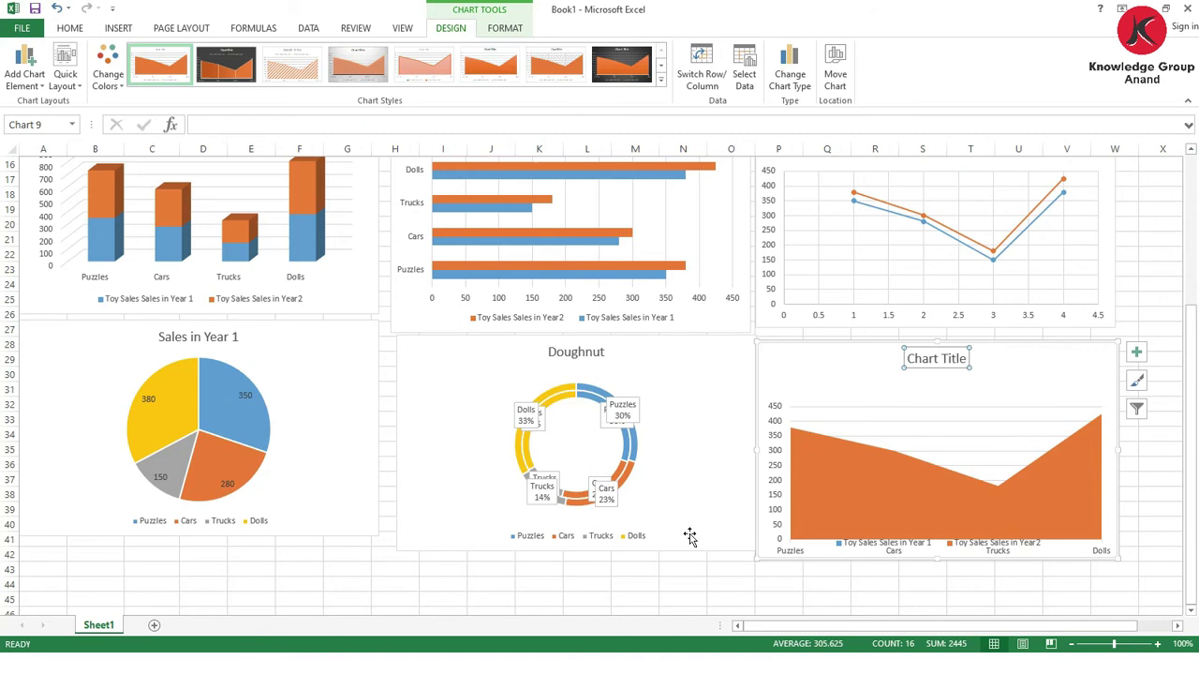
{"action": "scroll", "coordinate": [550, 547], "scroll_direction": "down", "scroll_amount": 7}
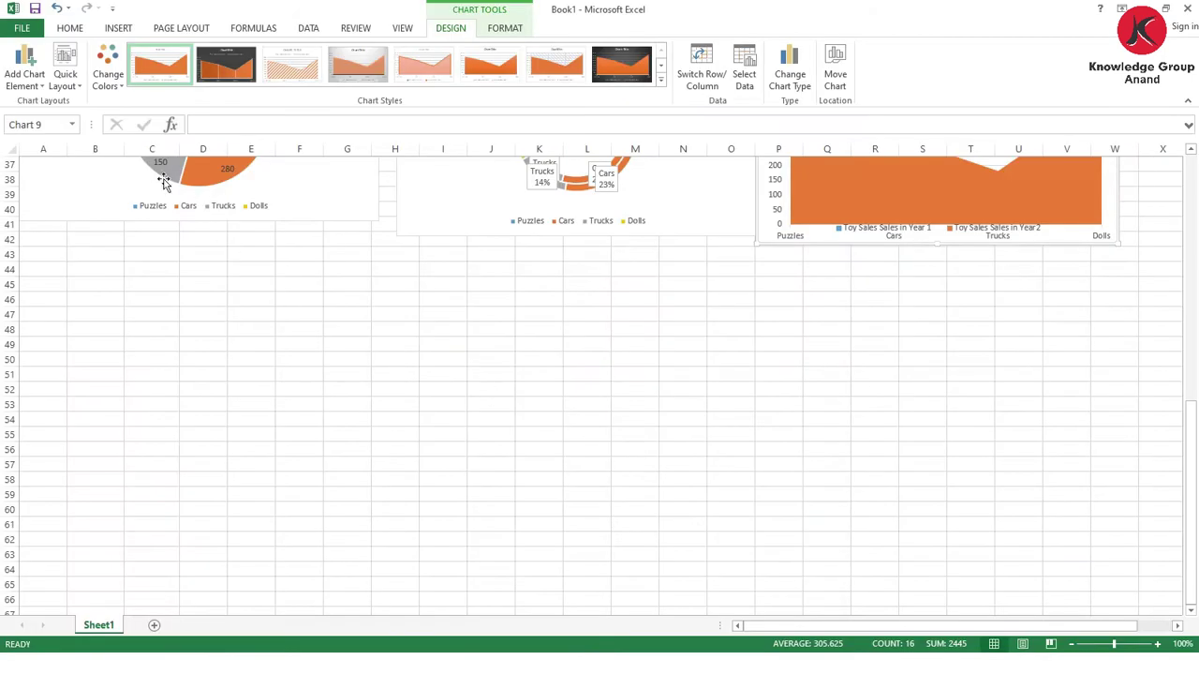
{"action": "scroll", "coordinate": [132, 192], "scroll_direction": "up", "scroll_amount": 12}
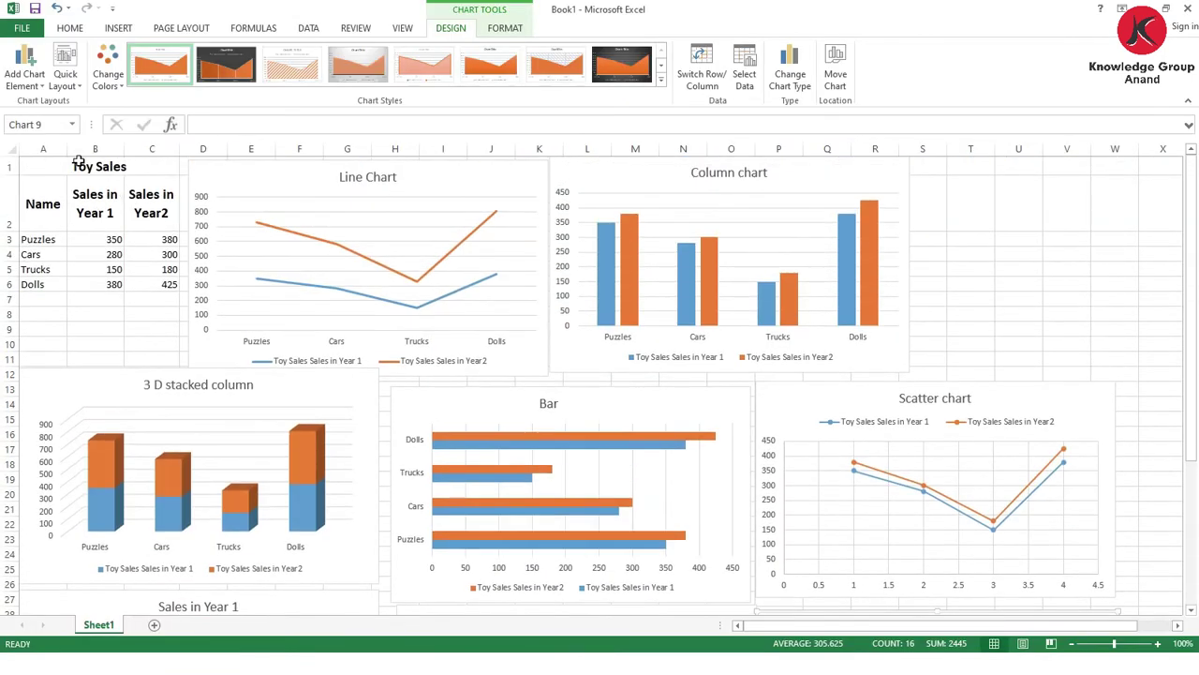
- Insert a radar chart from the toy sales table in A1:C6, with the toys as categories
{"action": "left_click_drag", "start_coordinate": [42, 173], "coordinate": [75, 278]}
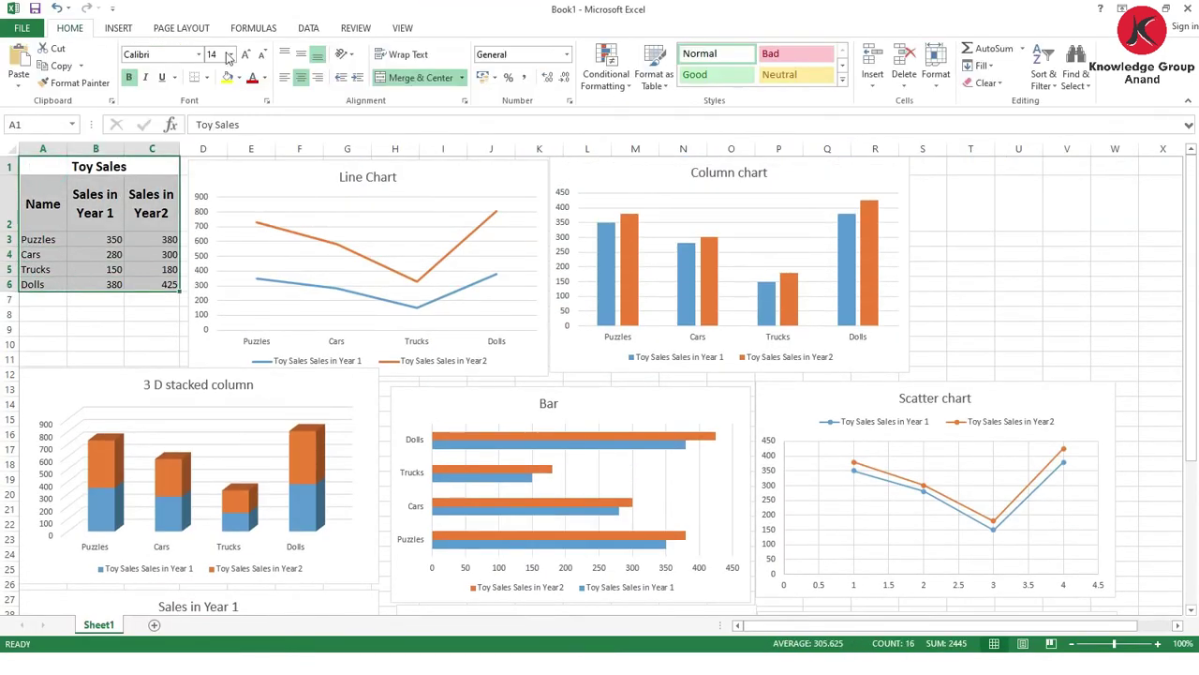
{"action": "left_click", "coordinate": [120, 28]}
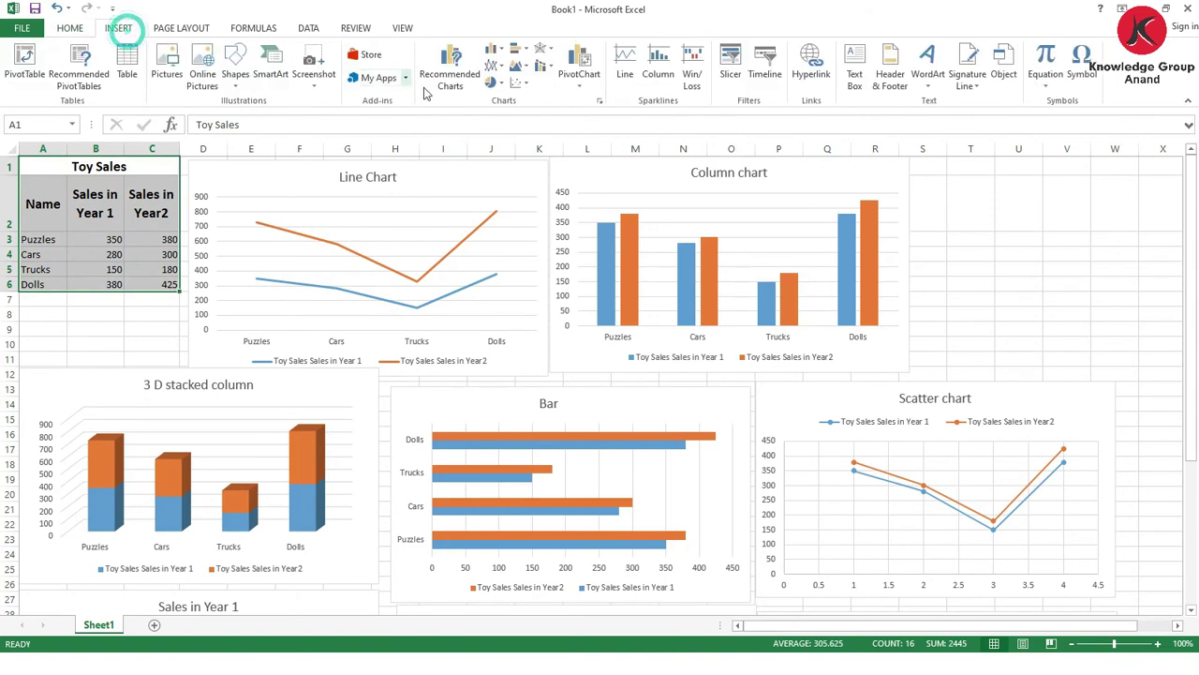
{"action": "left_click", "coordinate": [600, 101]}
{"action": "left_click", "coordinate": [480, 138]}
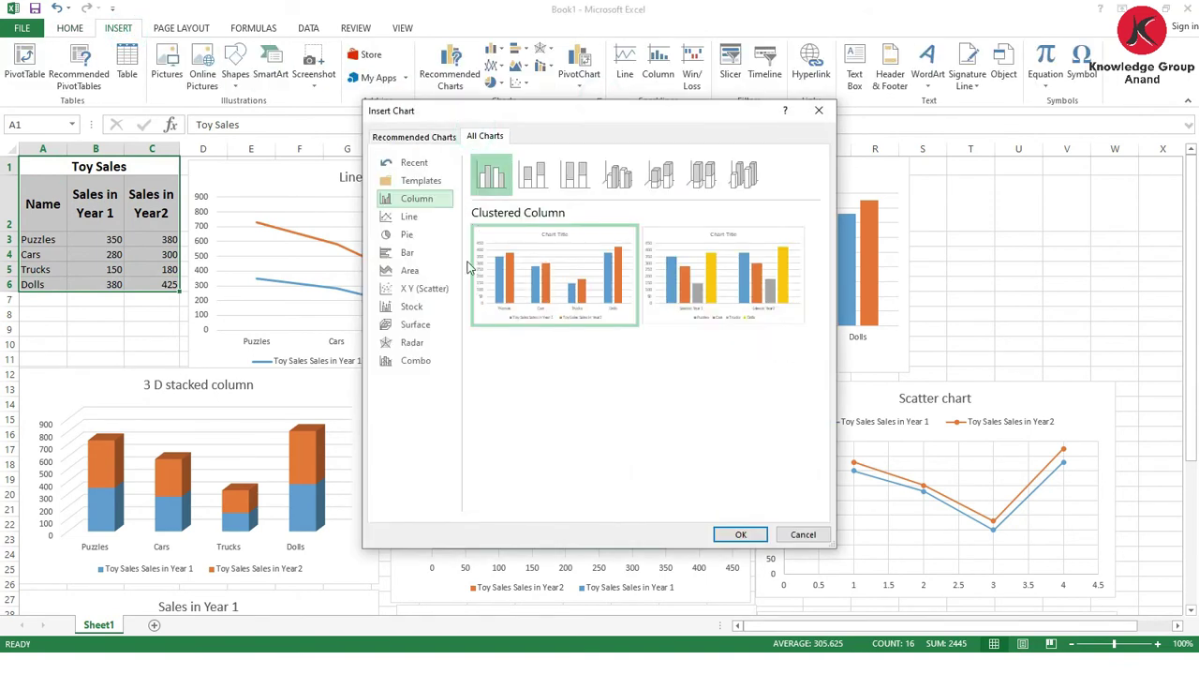
{"action": "left_click", "coordinate": [412, 342]}
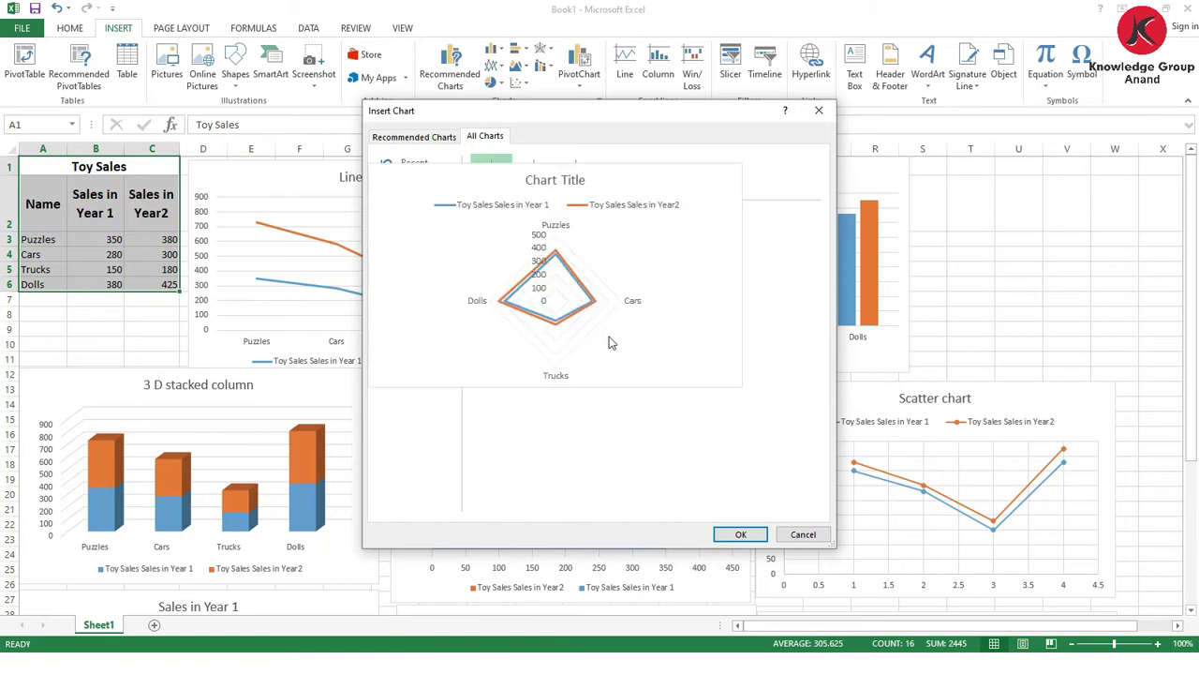
{"action": "left_click", "coordinate": [739, 535]}
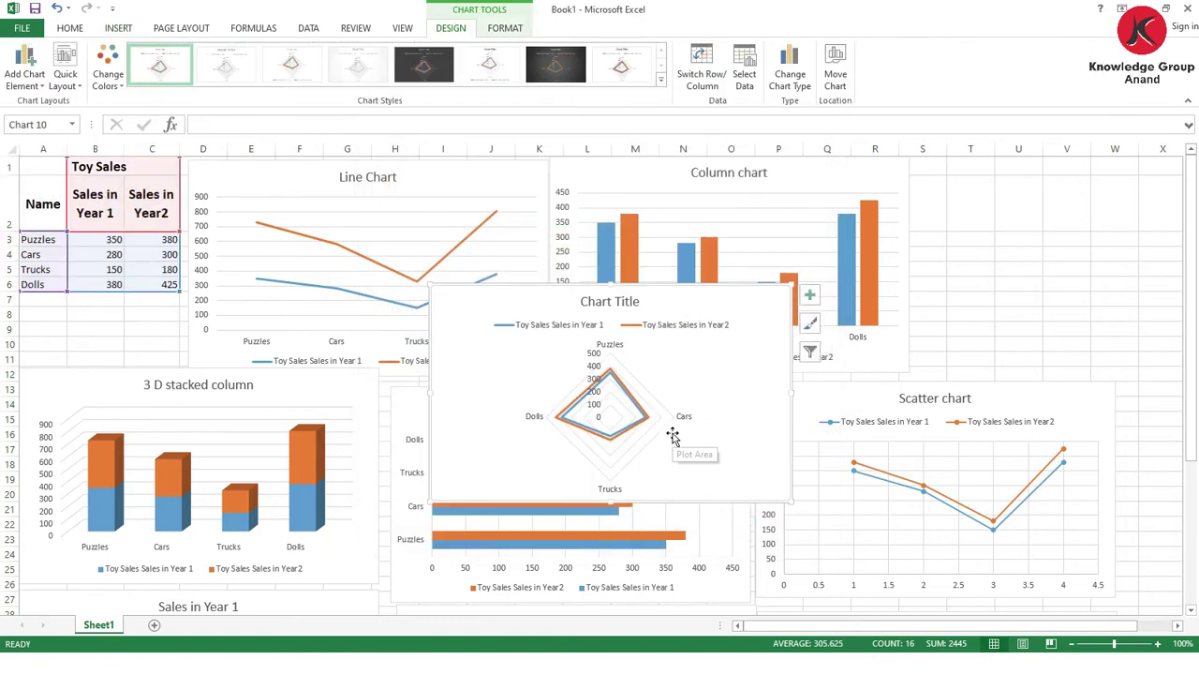
- Place the radar chart in the empty area below the pie chart
{"action": "scroll", "coordinate": [616, 365], "scroll_direction": "down", "scroll_amount": 4}
{"action": "scroll", "coordinate": [616, 365], "scroll_direction": "up", "scroll_amount": 3}
{"action": "left_click_drag", "start_coordinate": [482, 215], "coordinate": [61, 261]}
{"action": "scroll", "coordinate": [575, 384], "scroll_direction": "down", "scroll_amount": 3}
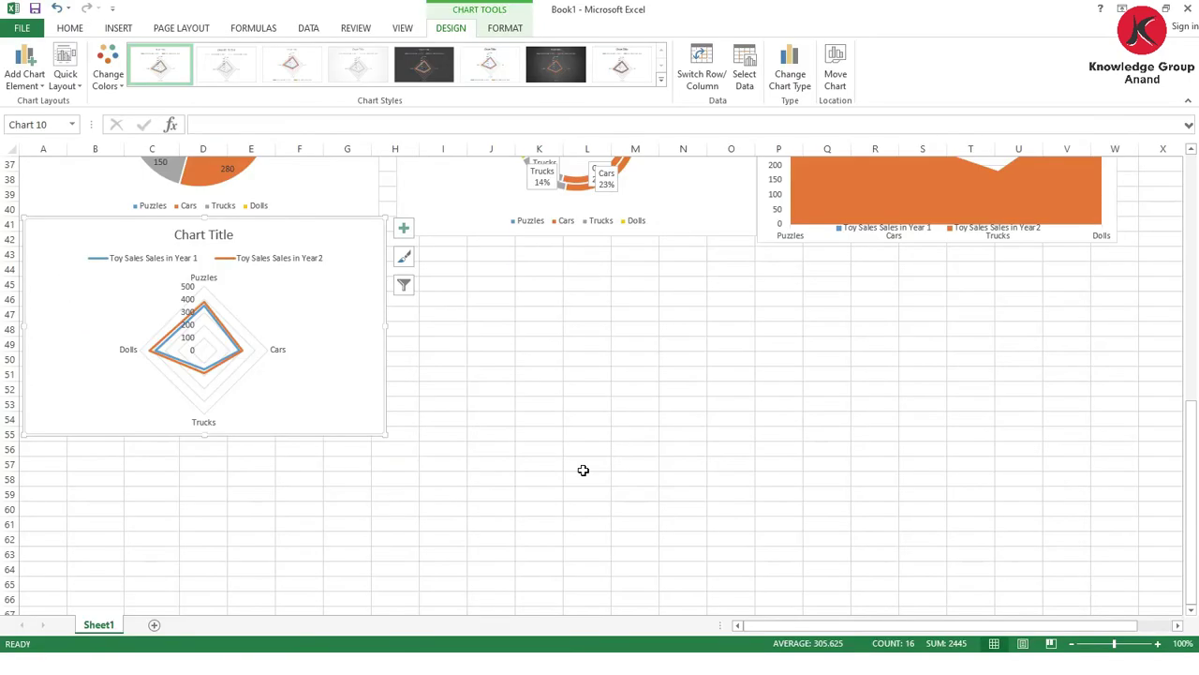
{"action": "left_click_drag", "start_coordinate": [100, 251], "coordinate": [150, 295]}
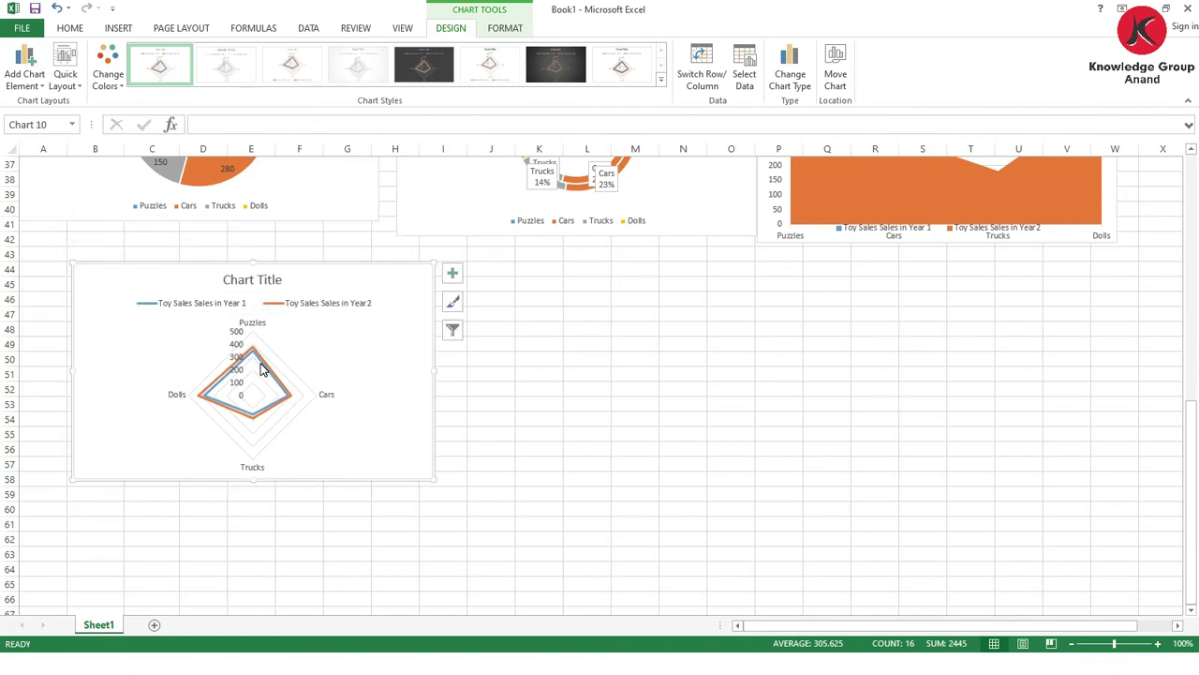
- Insert a 3-D Surface chart from the toy sales table in A1:C6
{"action": "mouse_move", "coordinate": [264, 367]}
{"action": "scroll", "coordinate": [373, 437], "scroll_direction": "up", "scroll_amount": 12}
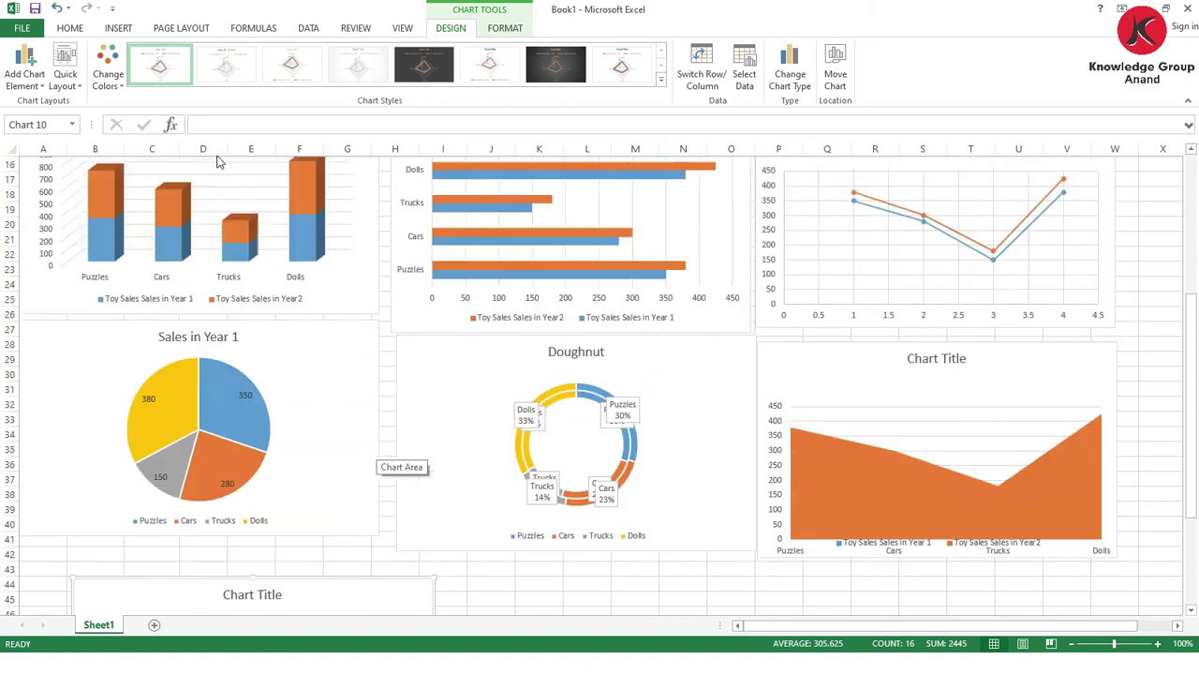
{"action": "left_click_drag", "start_coordinate": [43, 163], "coordinate": [62, 283]}
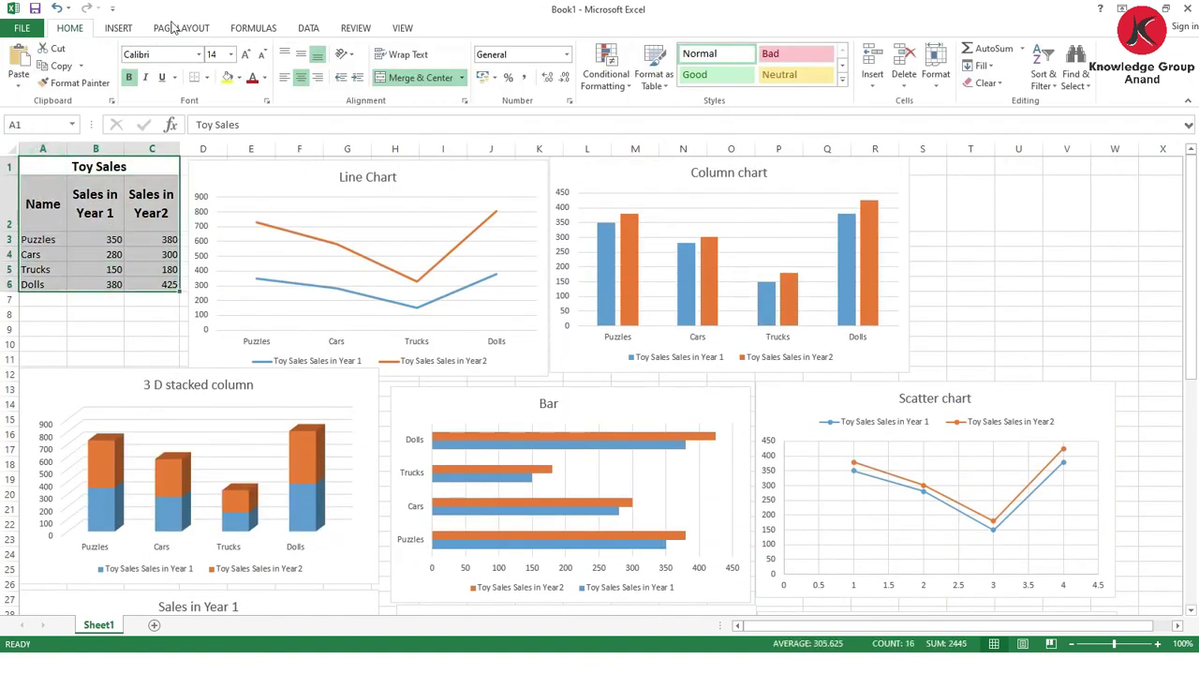
{"action": "left_click", "coordinate": [116, 28]}
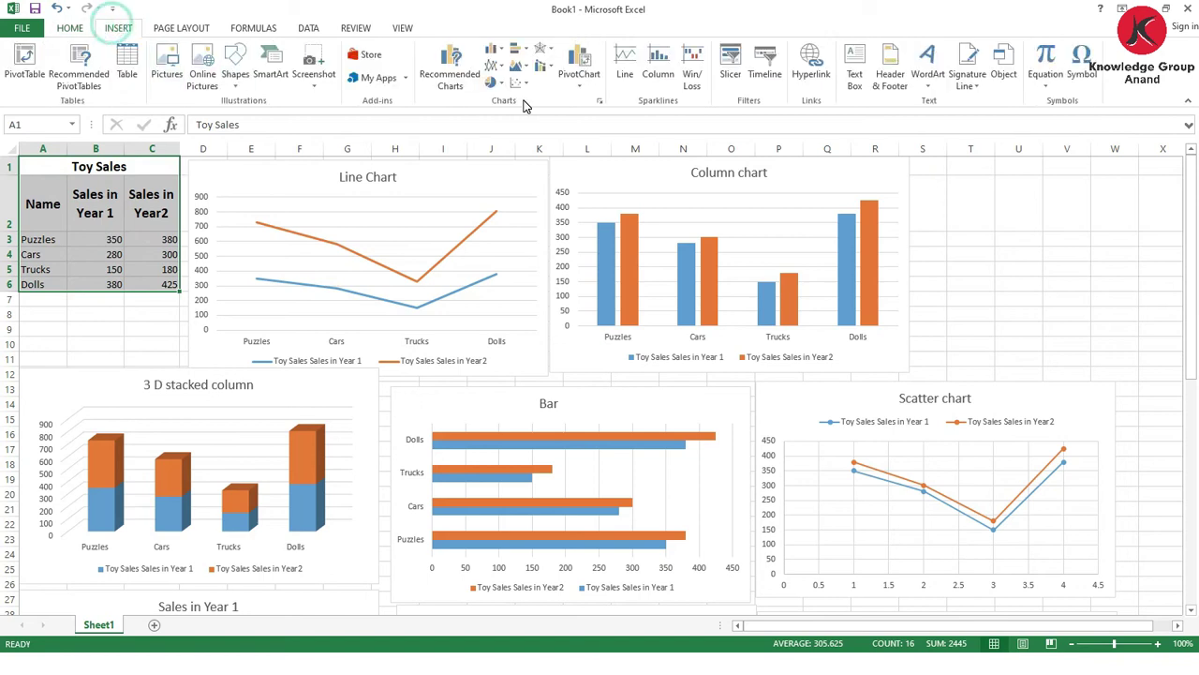
{"action": "left_click", "coordinate": [600, 101]}
{"action": "left_click", "coordinate": [486, 138]}
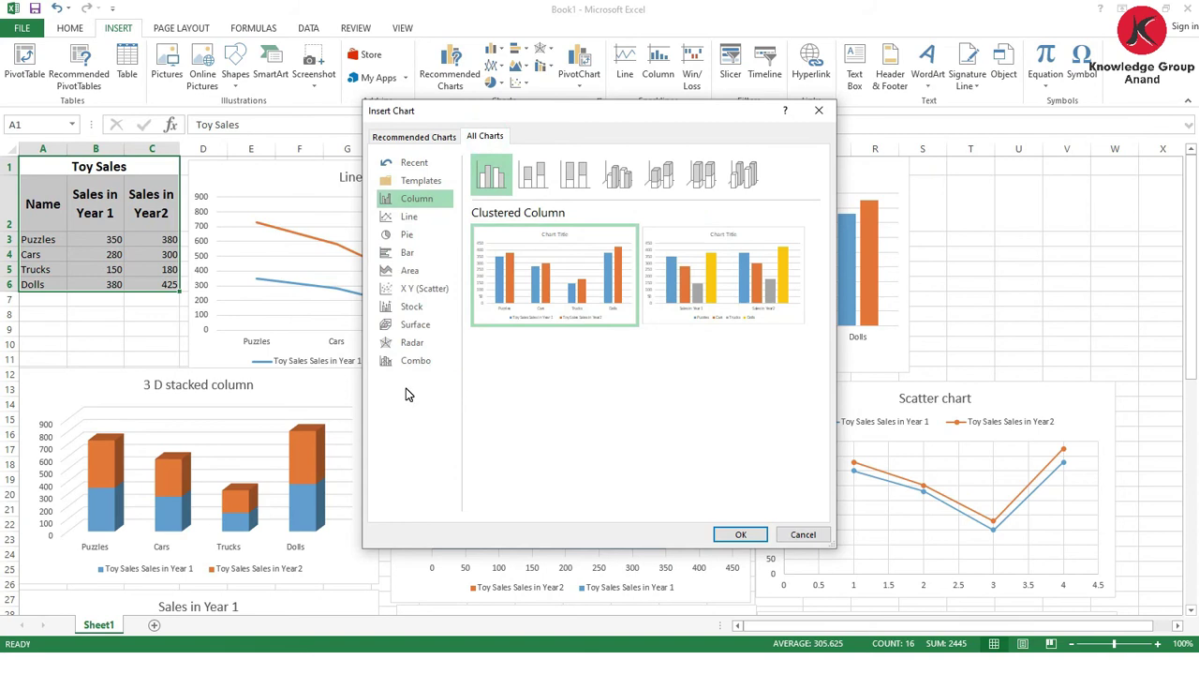
{"action": "left_click", "coordinate": [415, 324]}
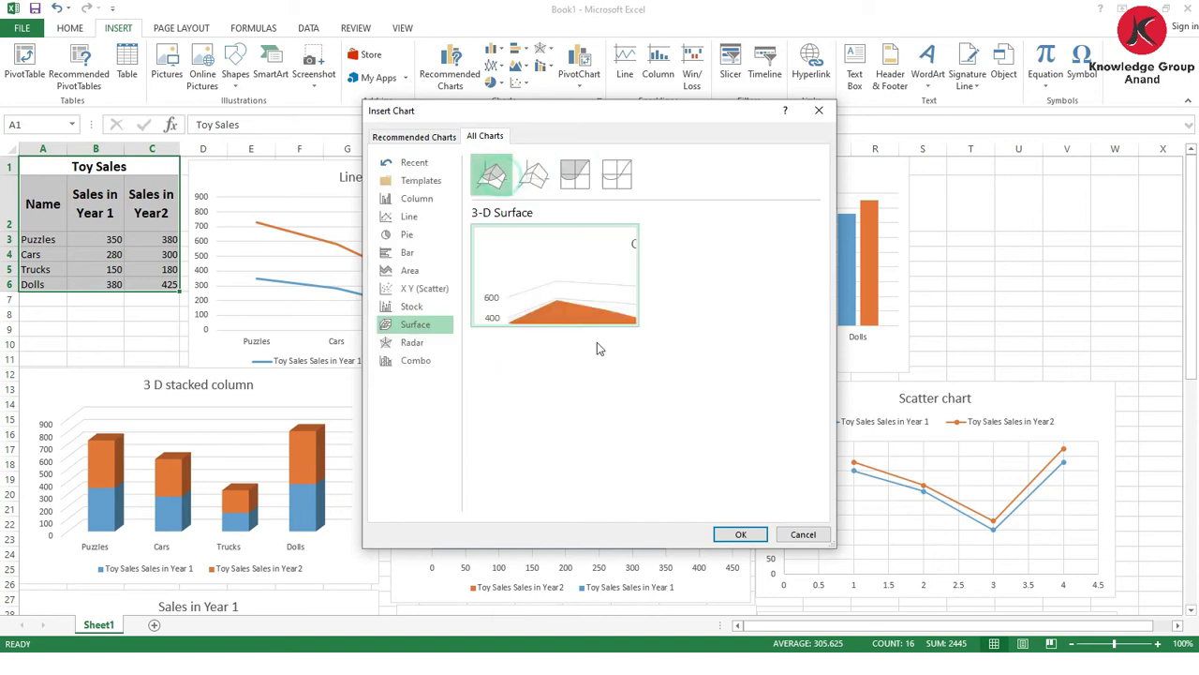
{"action": "left_click", "coordinate": [748, 535]}
- Place the surface chart below the doughnut chart, directly beside the radar chart
{"action": "scroll", "coordinate": [673, 450], "scroll_direction": "down", "scroll_amount": 2}
{"action": "left_click_drag", "start_coordinate": [553, 178], "coordinate": [487, 421]}
{"action": "scroll", "coordinate": [516, 421], "scroll_direction": "down", "scroll_amount": 7}
{"action": "scroll", "coordinate": [491, 262], "scroll_direction": "up", "scroll_amount": 4}
{"action": "scroll", "coordinate": [488, 421], "scroll_direction": "down", "scroll_amount": 6}
{"action": "left_click_drag", "start_coordinate": [497, 289], "coordinate": [524, 335]}
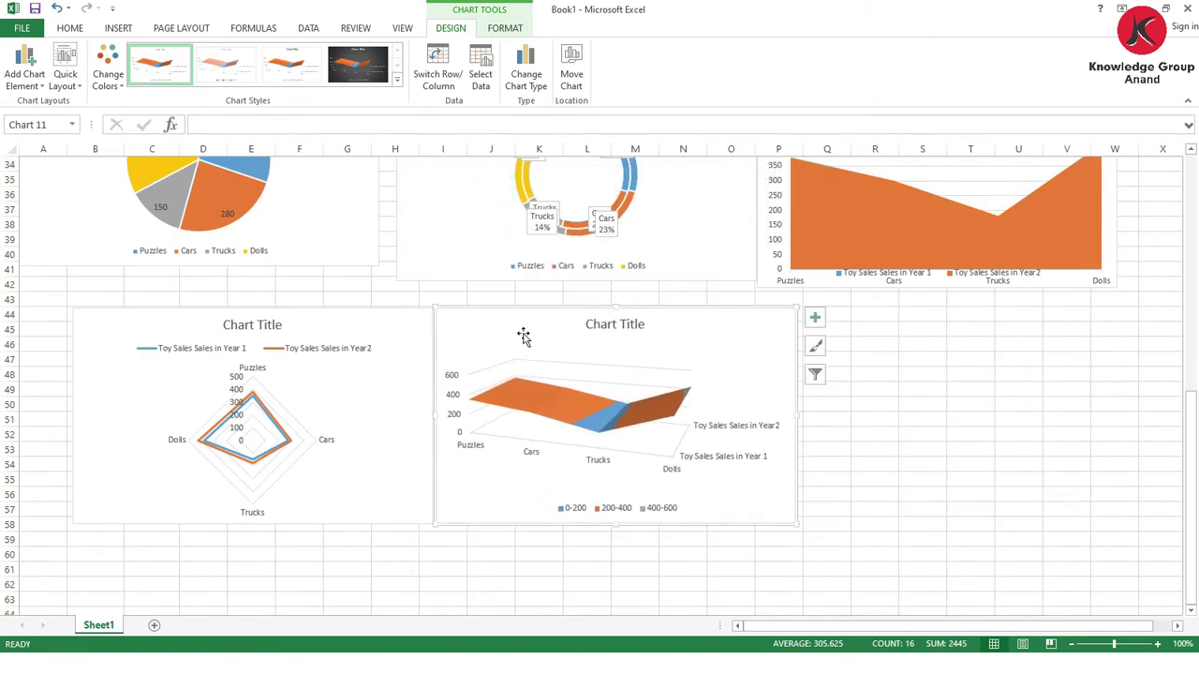
- Replace the surface chart's title with "3 D Sirface Chart" and deselect the chart
{"action": "double_click", "coordinate": [611, 326]}
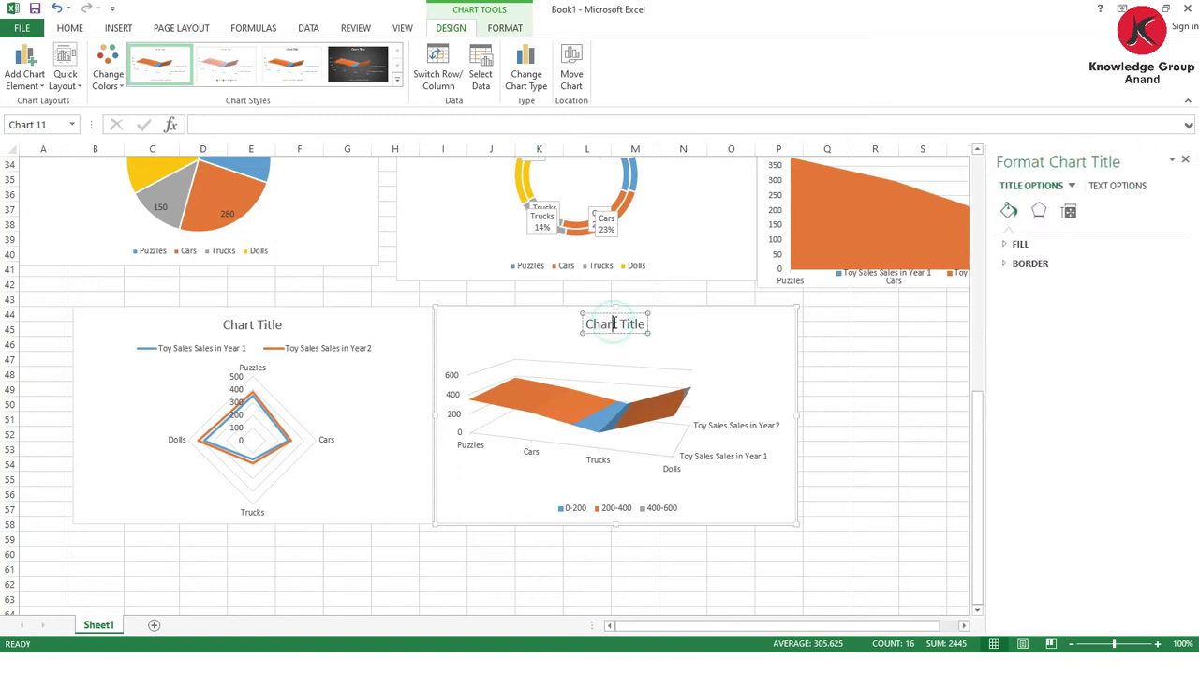
{"action": "triple_click", "coordinate": [613, 324]}
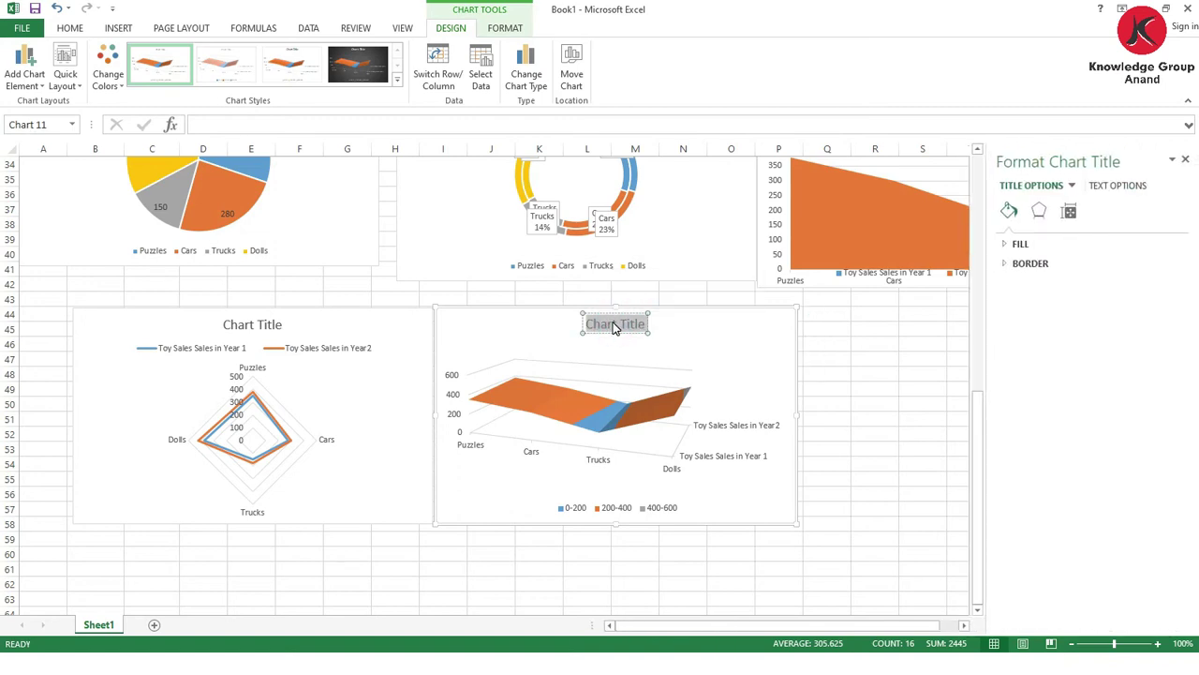
{"action": "key", "text": "Delete"}
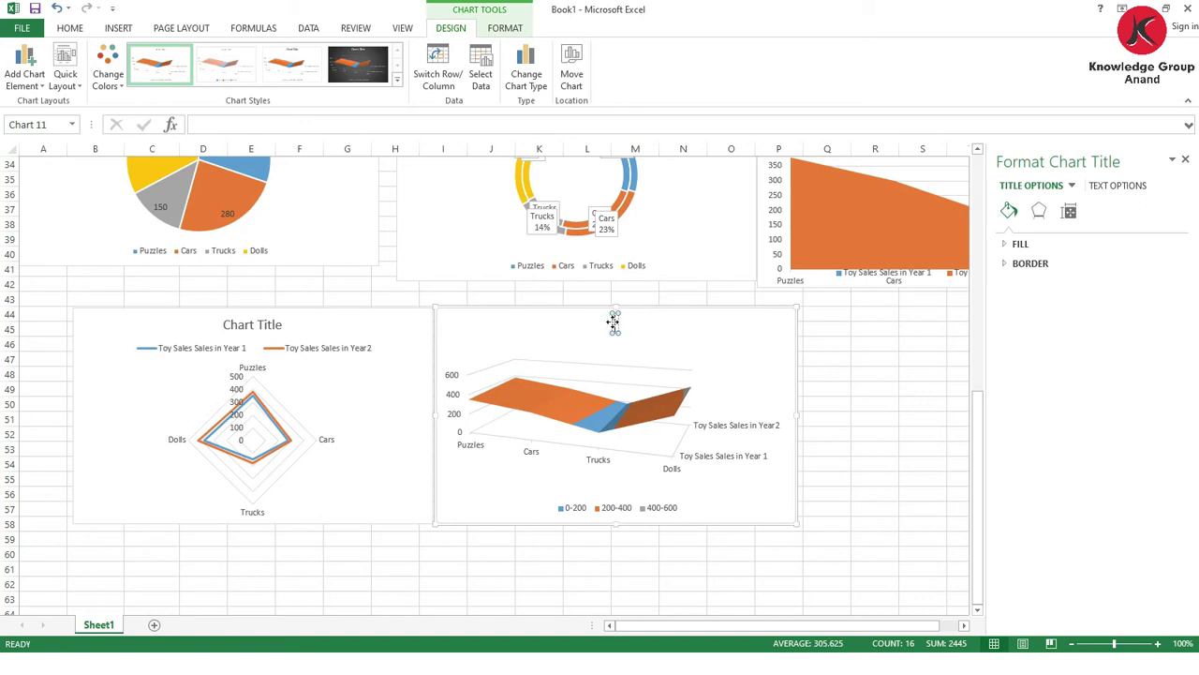
{"action": "type", "text": "3 D Sur"}
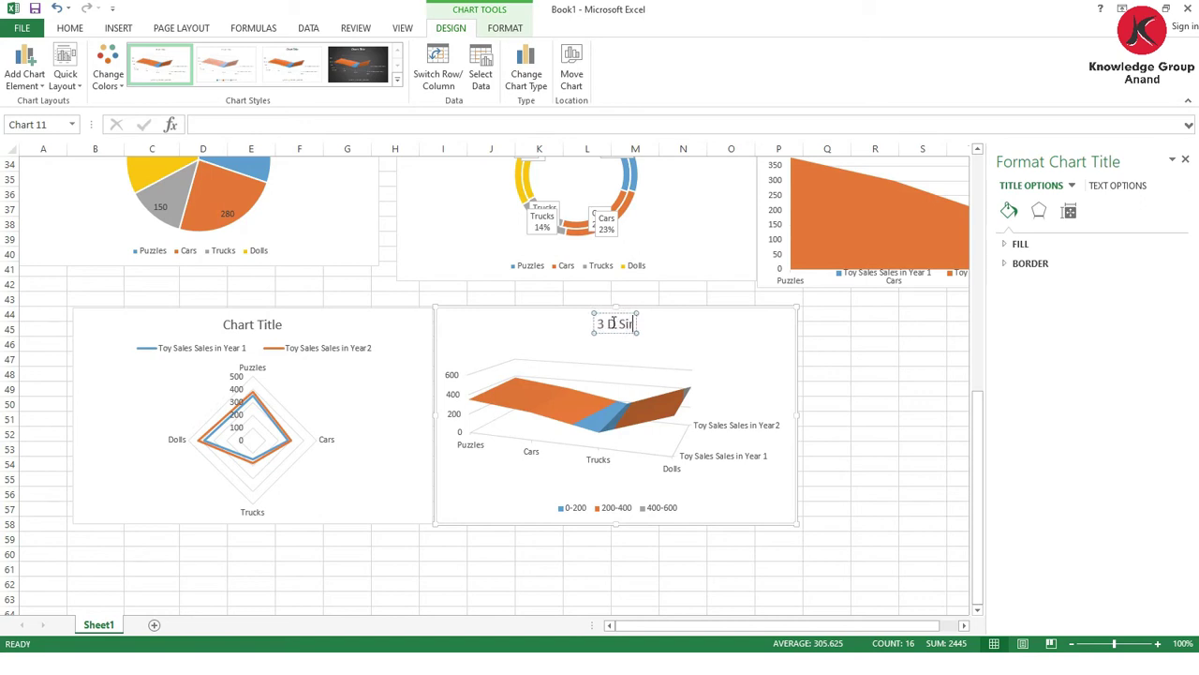
{"action": "type", "text": "face Charet"}
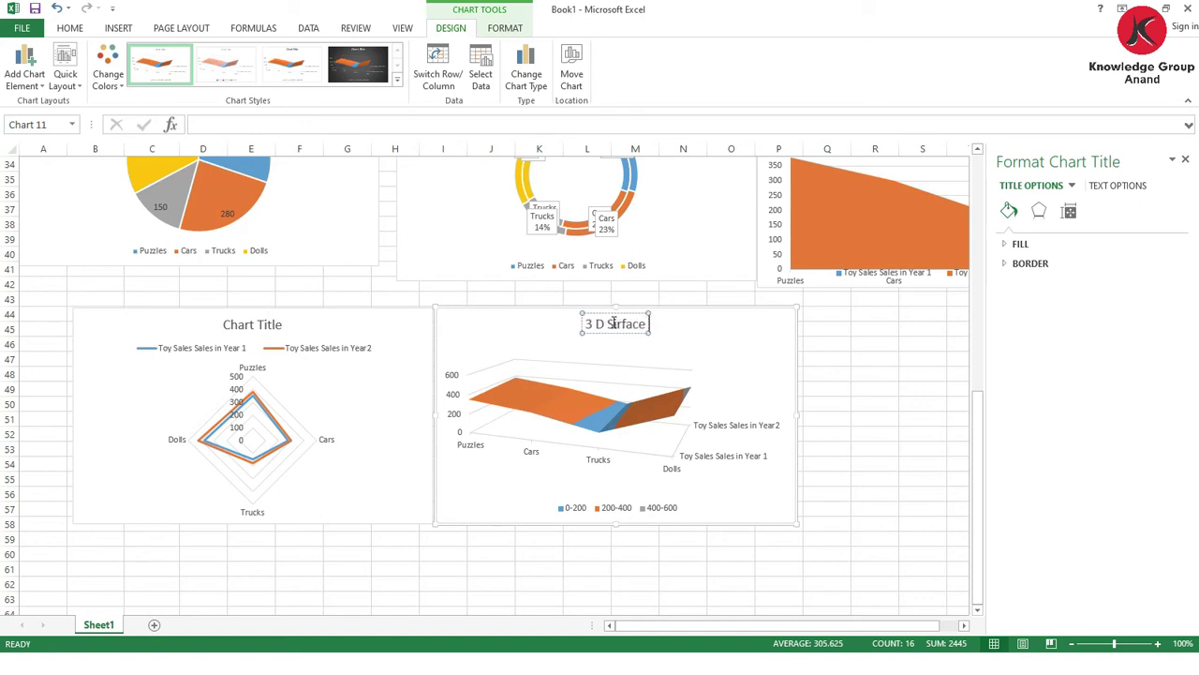
{"action": "key", "text": "BackSpace"}
{"action": "key", "text": "BackSpace"}
{"action": "type", "text": "t"}
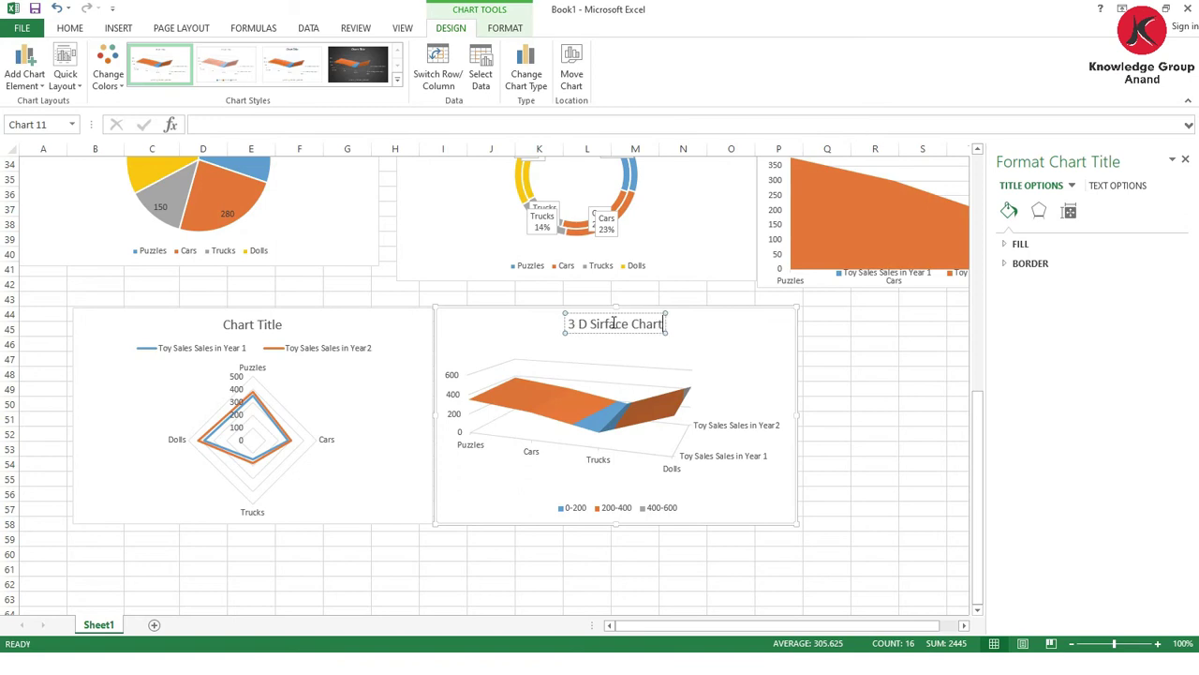
{"action": "left_click", "coordinate": [873, 377]}
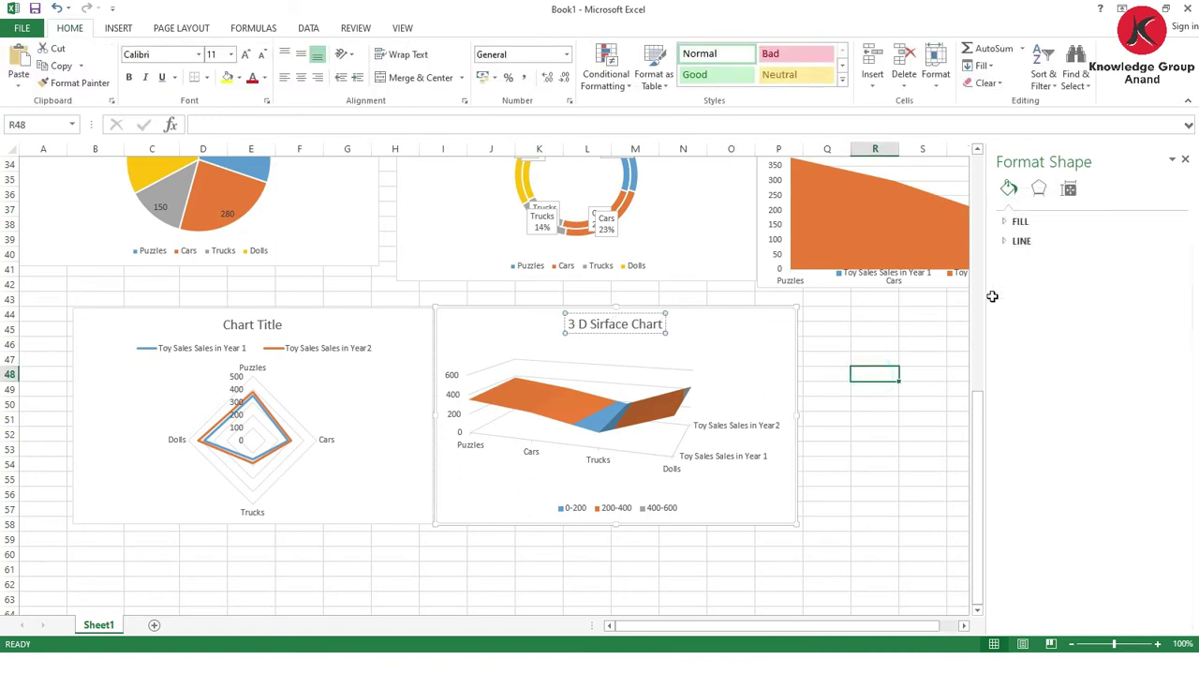
- Close the Format Shape pane, start saving the workbook, and go to the STD 8 EM folder on the Recording (E:) drive
{"action": "left_click", "coordinate": [1185, 162]}
{"action": "scroll", "coordinate": [806, 404], "scroll_direction": "up", "scroll_amount": 10}
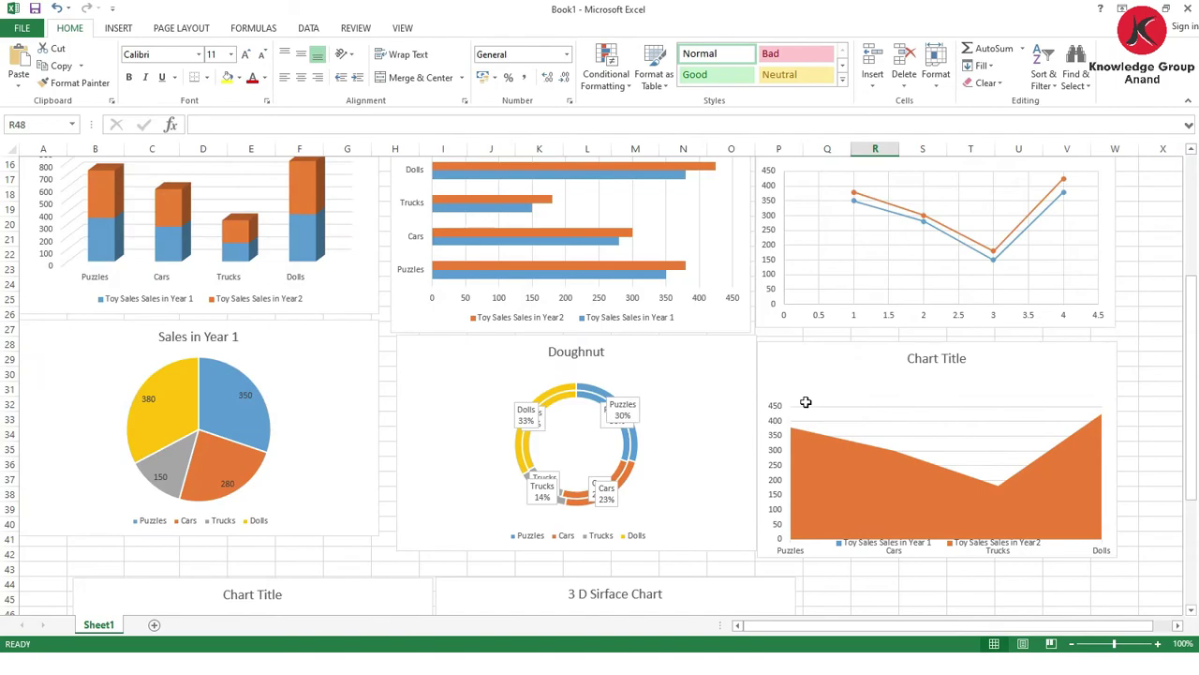
{"action": "left_click", "coordinate": [389, 267]}
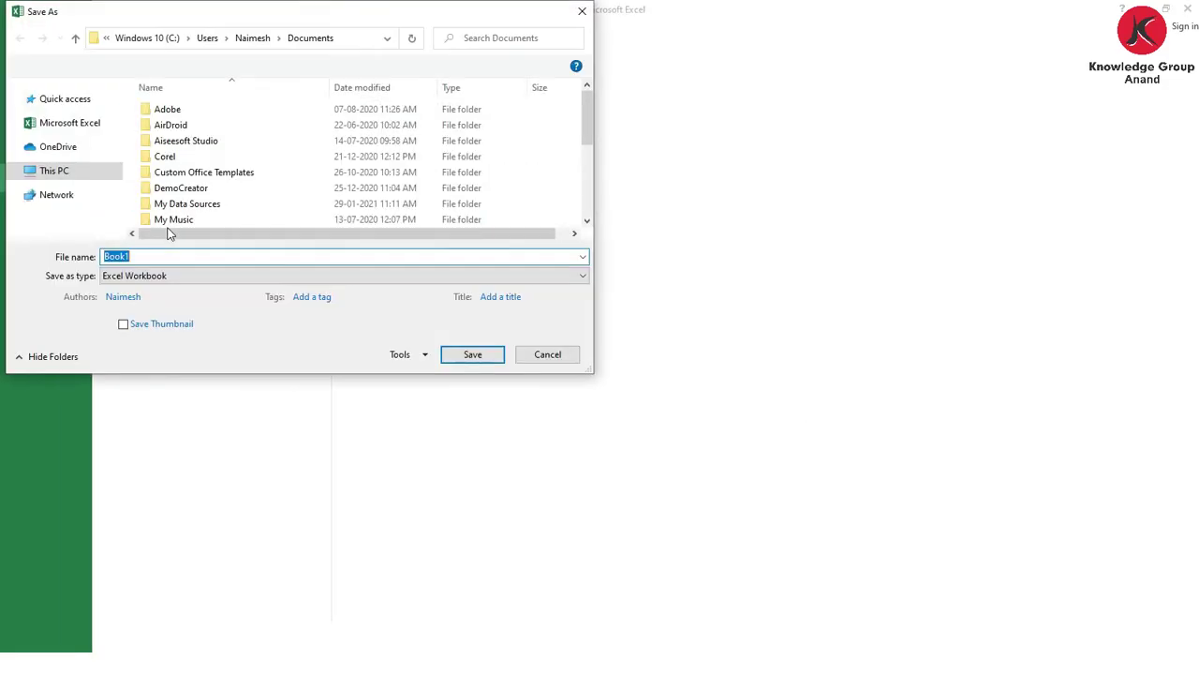
{"action": "scroll", "coordinate": [118, 167], "scroll_direction": "down", "scroll_amount": 1}
{"action": "scroll", "coordinate": [111, 142], "scroll_direction": "up", "scroll_amount": 3}
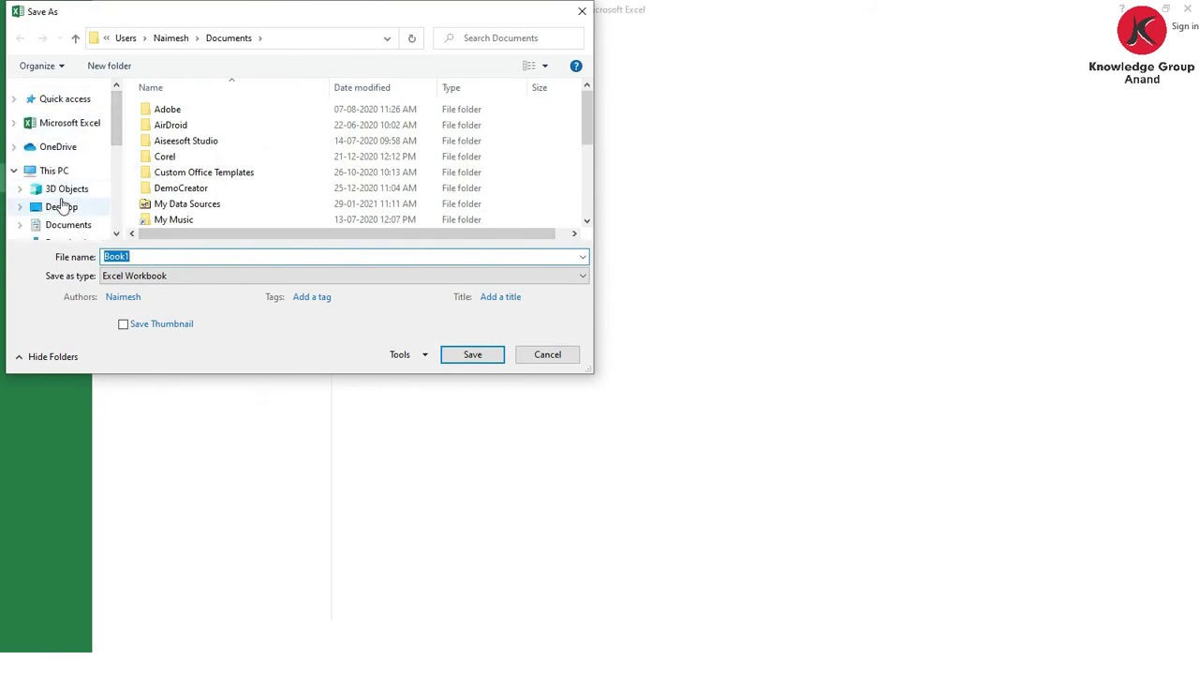
{"action": "left_click", "coordinate": [62, 206]}
{"action": "double_click", "coordinate": [531, 159]}
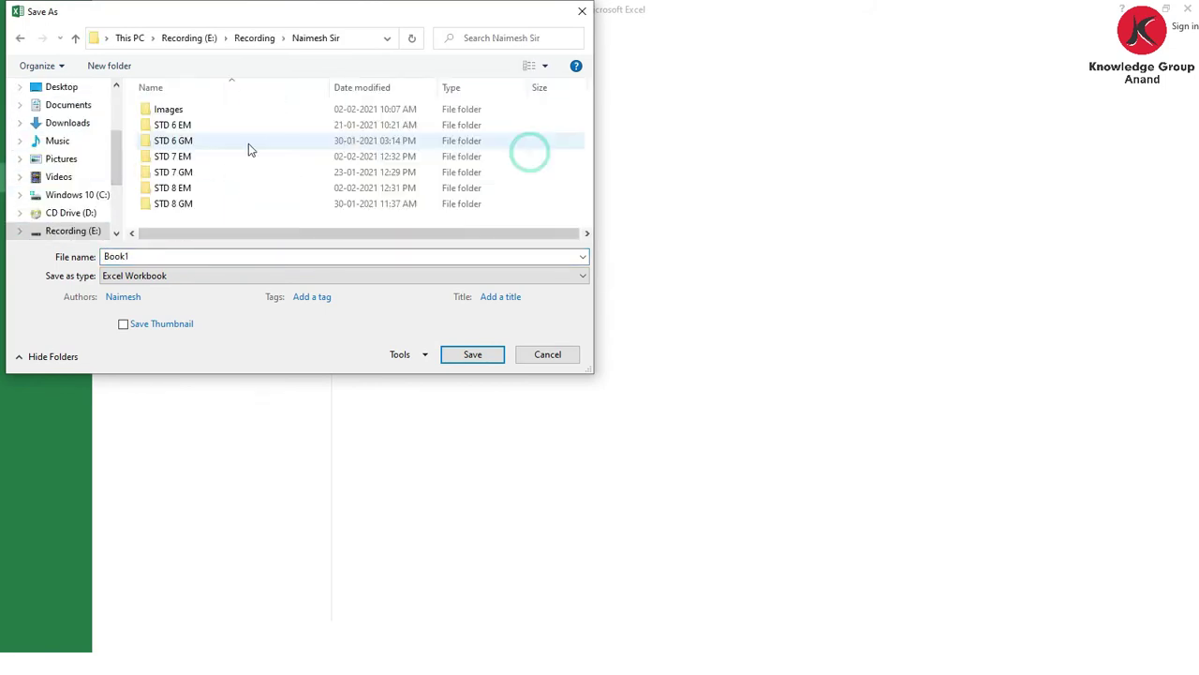
{"action": "double_click", "coordinate": [191, 185]}
- Save the workbook under the file name "Charts"
{"action": "double_click", "coordinate": [178, 257]}
{"action": "type", "text": "CX"}
{"action": "key", "text": "BackSpace"}
{"action": "key", "text": "BackSpace"}
{"action": "type", "text": "Char"}
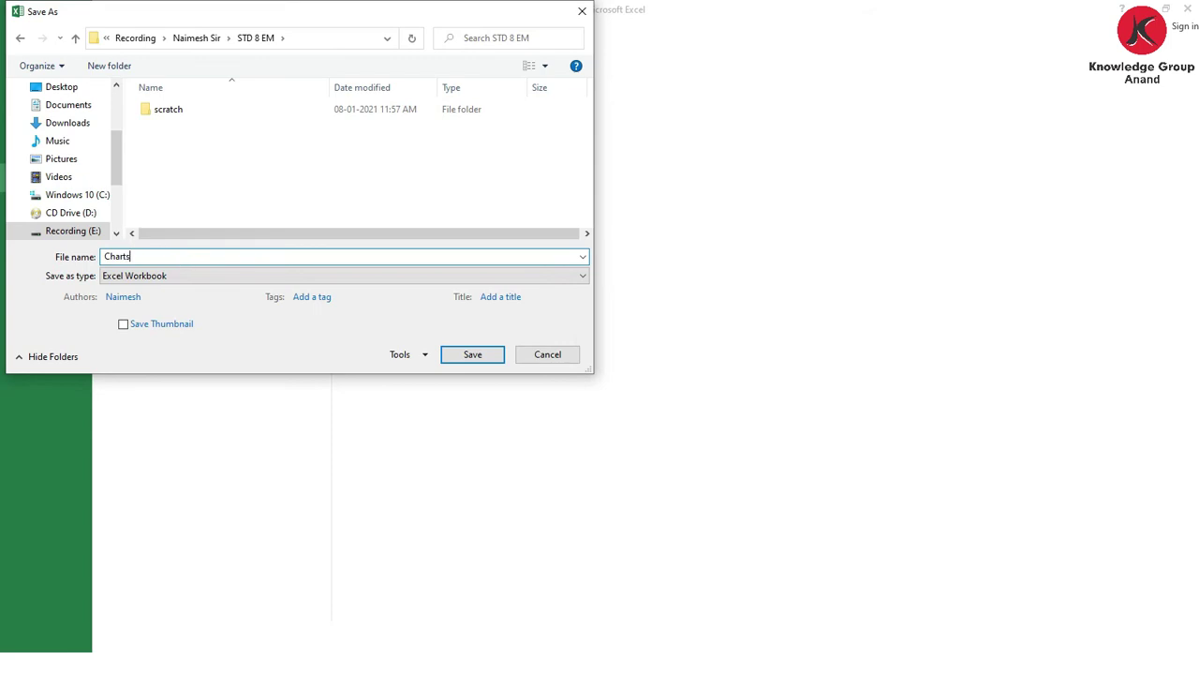
{"action": "type", "text": "ts"}
{"action": "key", "text": "Return"}
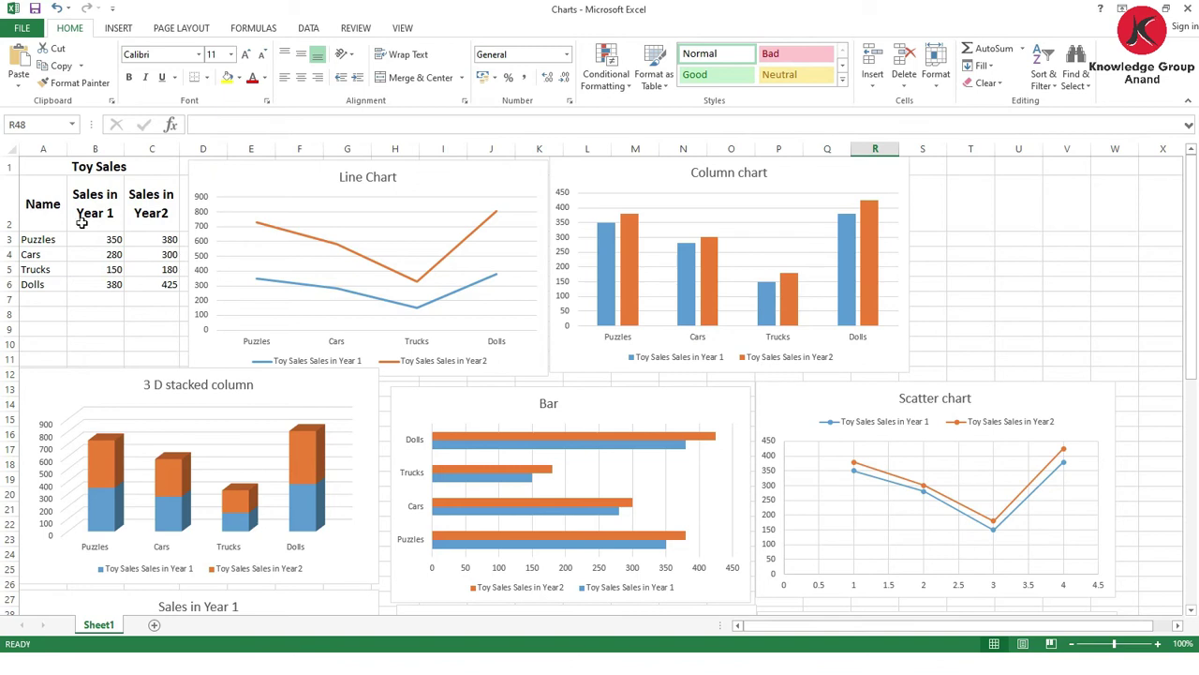
- Give the "Sales in Year 1" pie chart the quick layout with category names and percentages inside the slices, plus the dark-background chart style
{"action": "scroll", "coordinate": [258, 379], "scroll_direction": "down", "scroll_amount": 1}
{"action": "scroll", "coordinate": [258, 379], "scroll_direction": "down", "scroll_amount": 4}
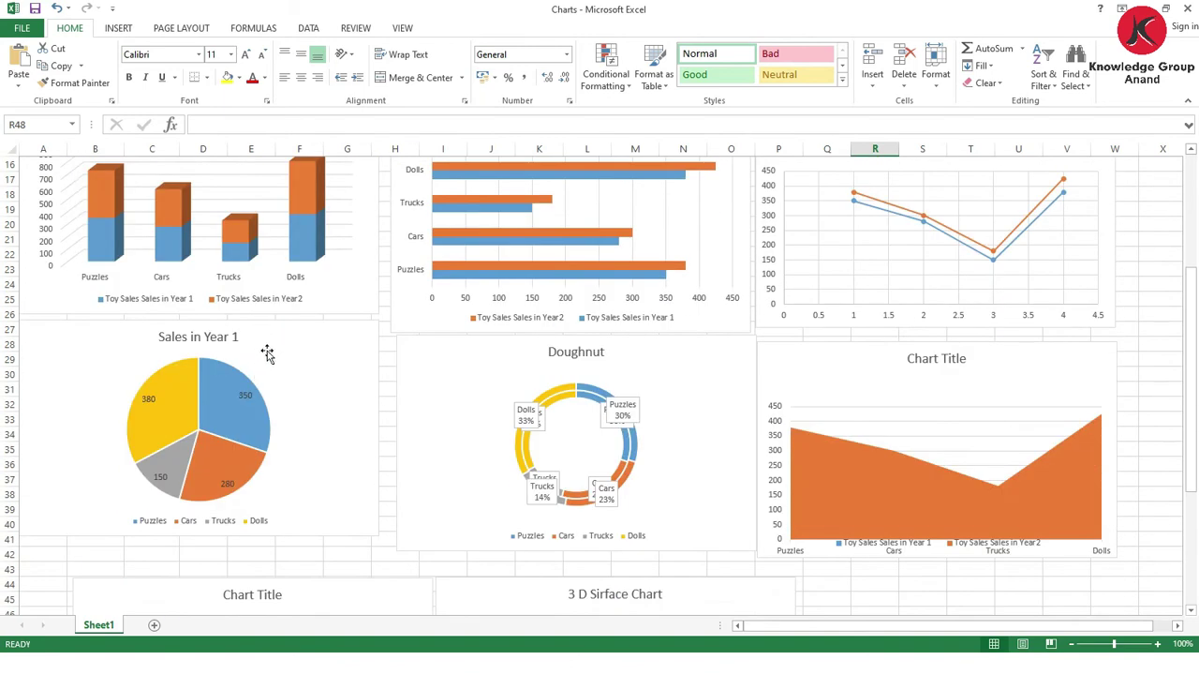
{"action": "left_click", "coordinate": [262, 345]}
{"action": "left_click", "coordinate": [459, 30]}
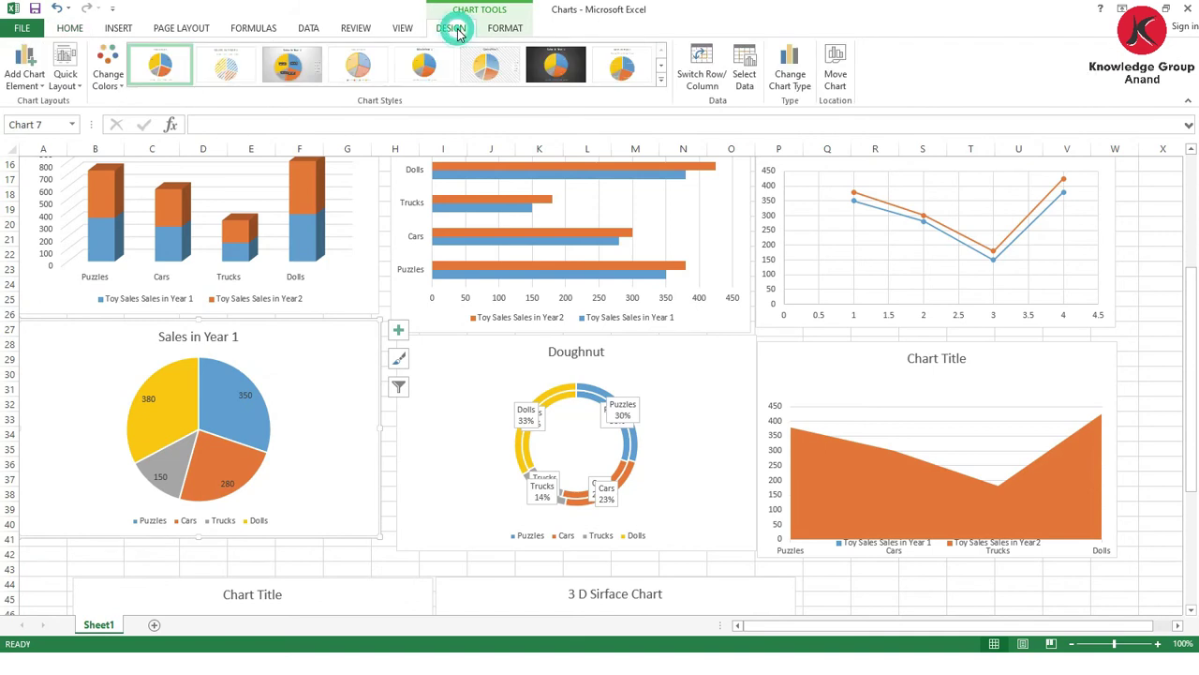
{"action": "left_click", "coordinate": [58, 86]}
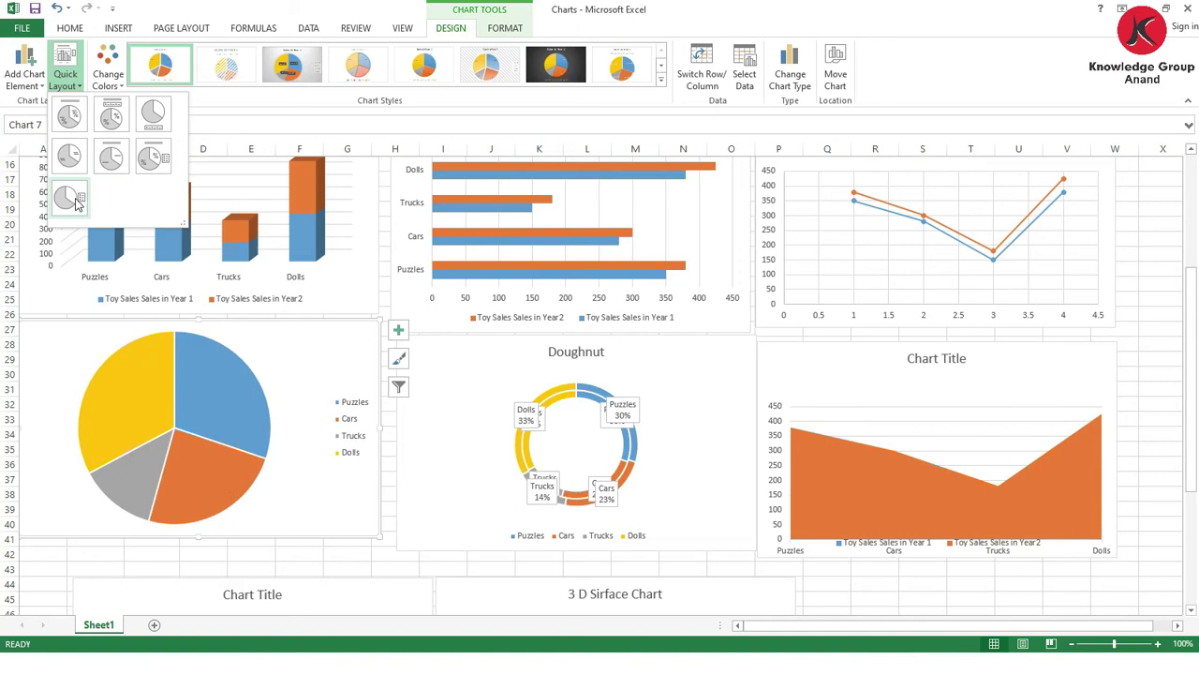
{"action": "left_click", "coordinate": [70, 114]}
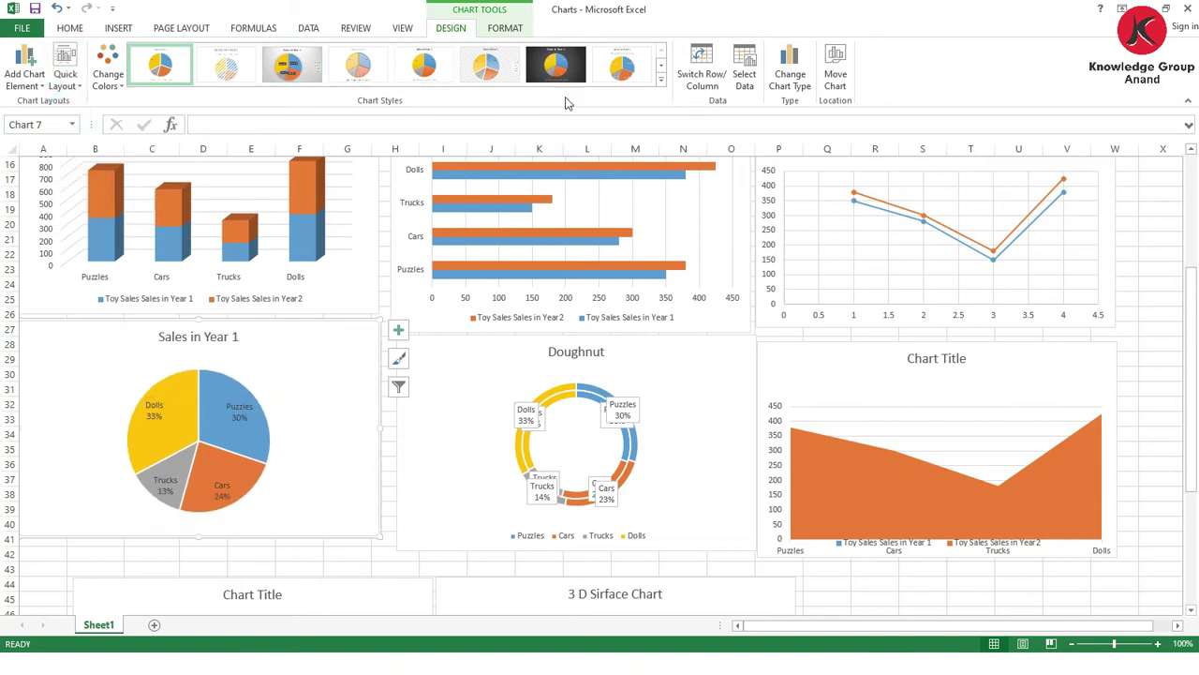
{"action": "left_click", "coordinate": [660, 80]}
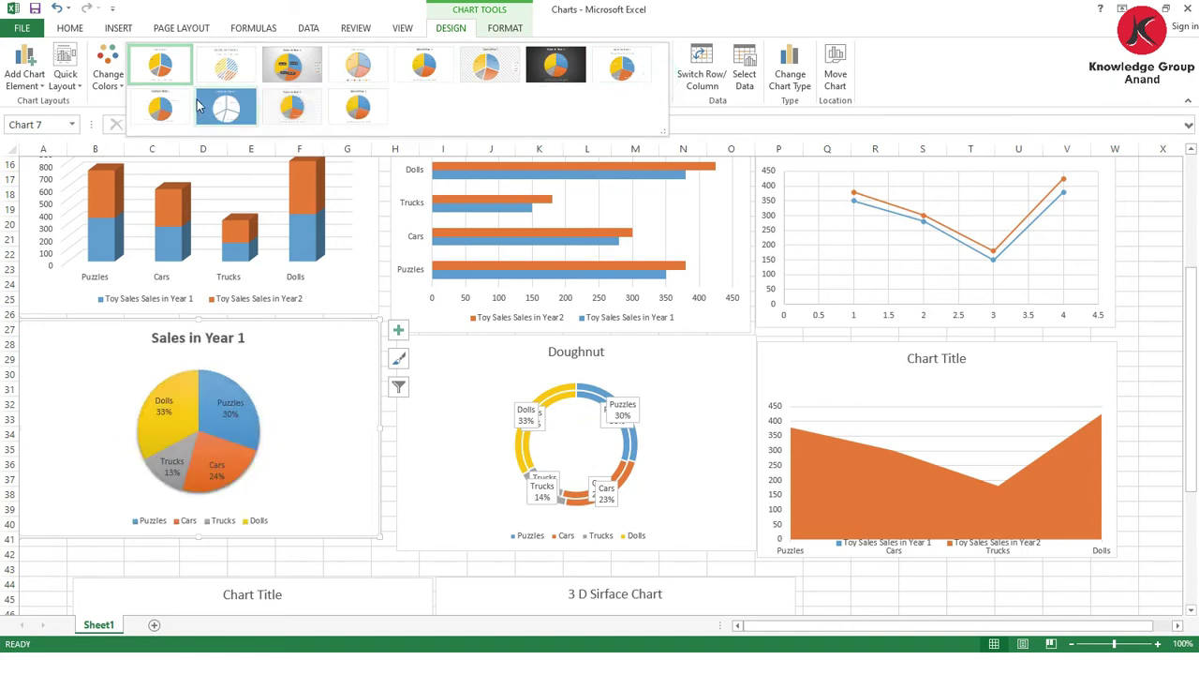
{"action": "left_click", "coordinate": [559, 82]}
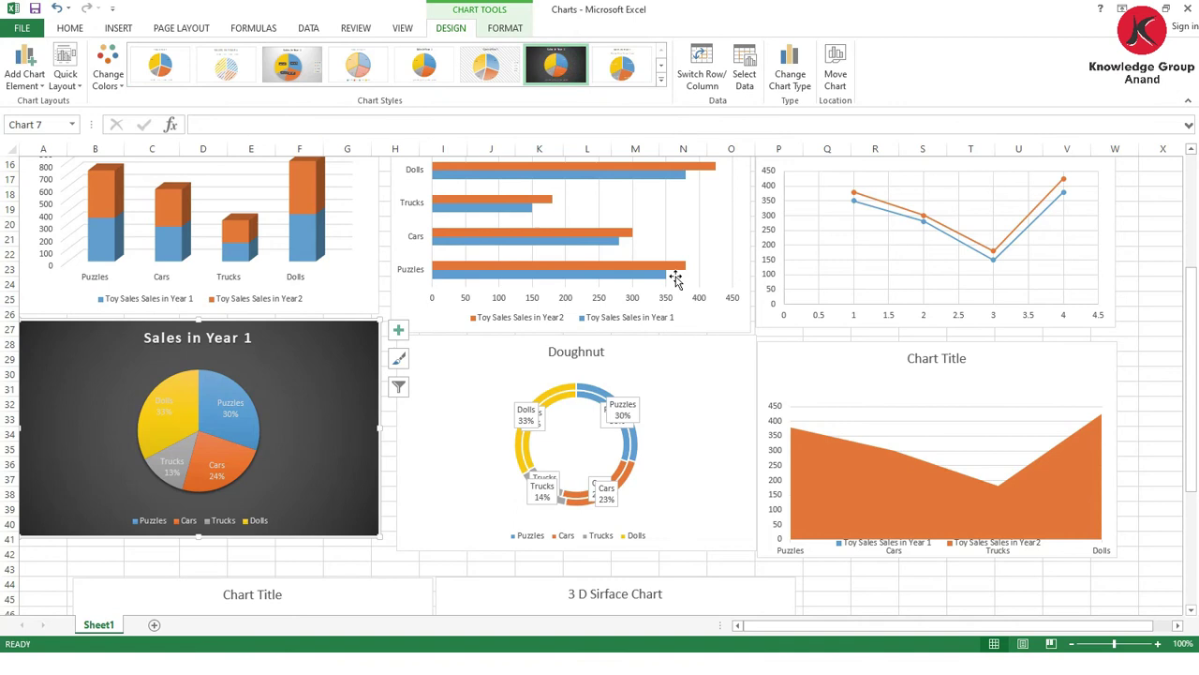
- Preview the shape styles available for the slices of the "Sales in Year 1" pie chart
{"action": "left_click", "coordinate": [505, 27]}
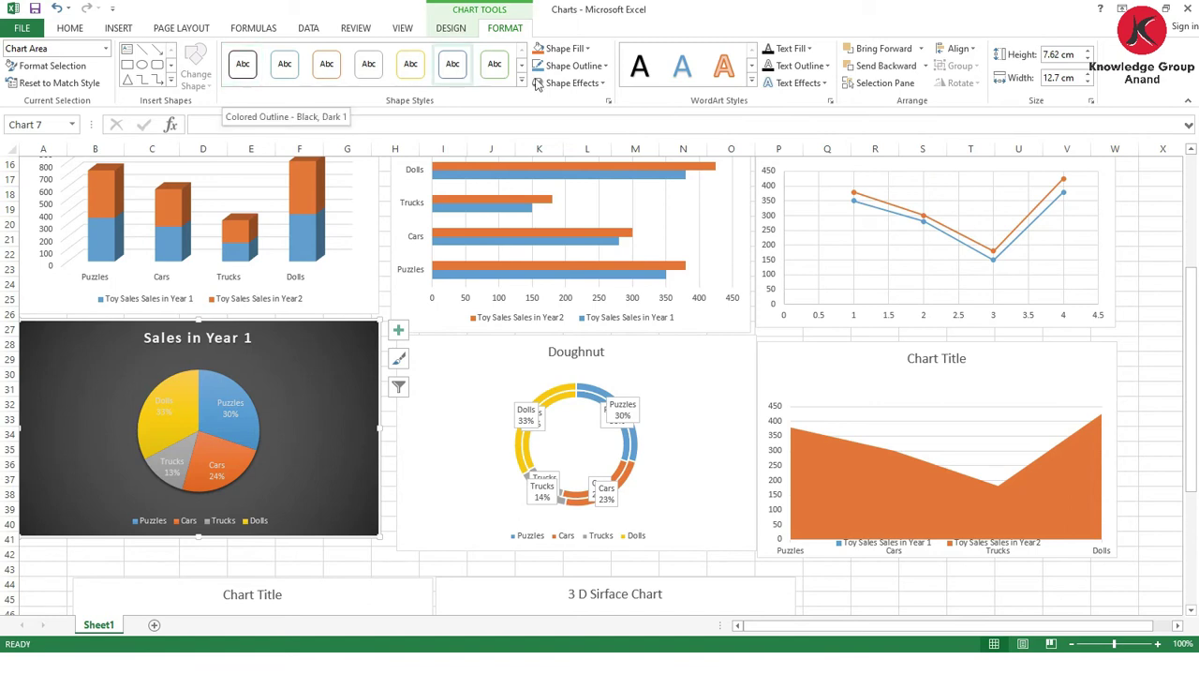
{"action": "left_click", "coordinate": [208, 392]}
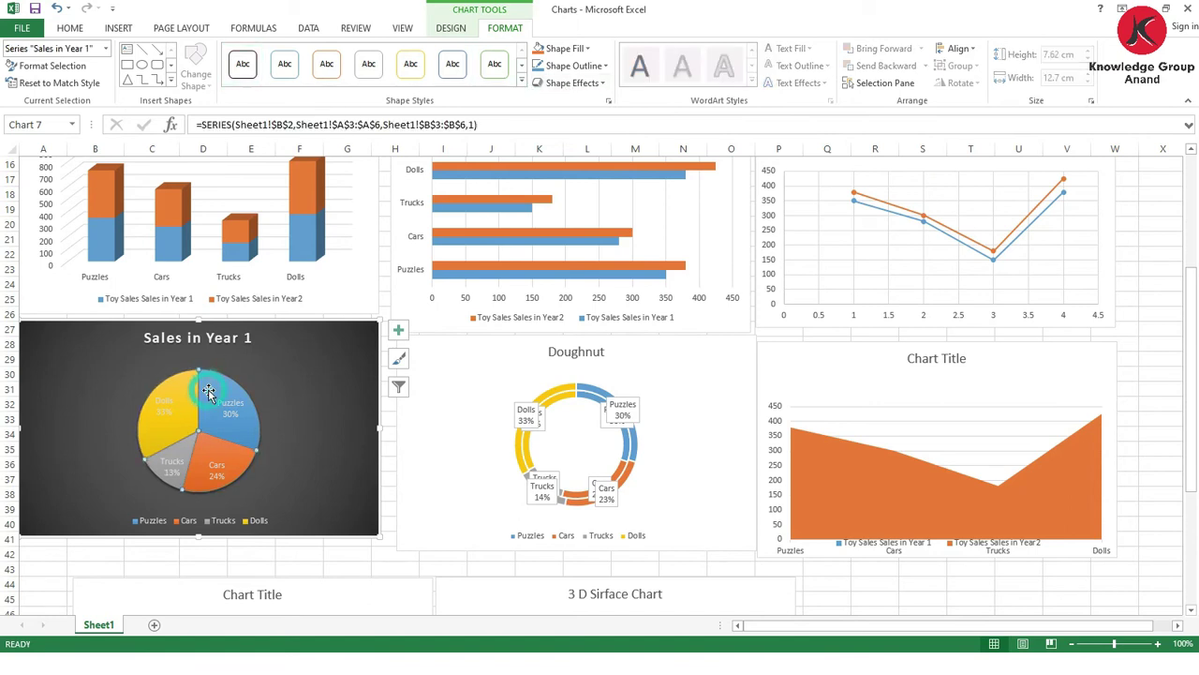
{"action": "left_click", "coordinate": [522, 80]}
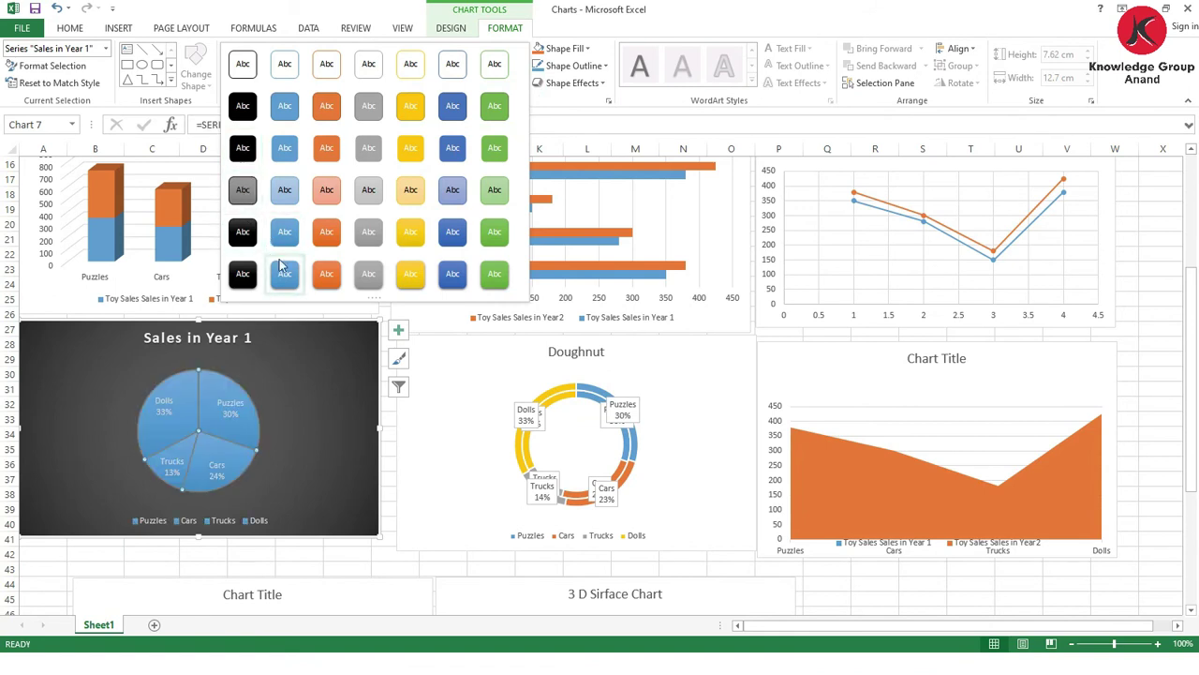
{"action": "left_click", "coordinate": [434, 409]}
{"action": "left_click", "coordinate": [316, 337]}
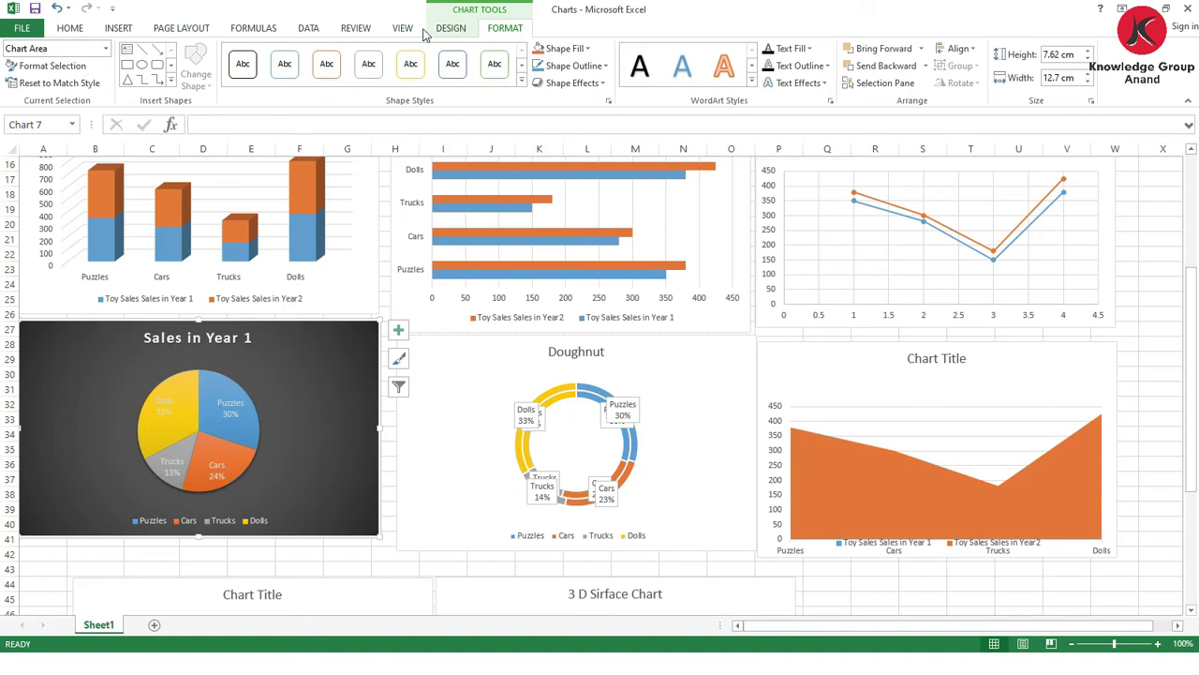
{"action": "left_click", "coordinate": [454, 30]}
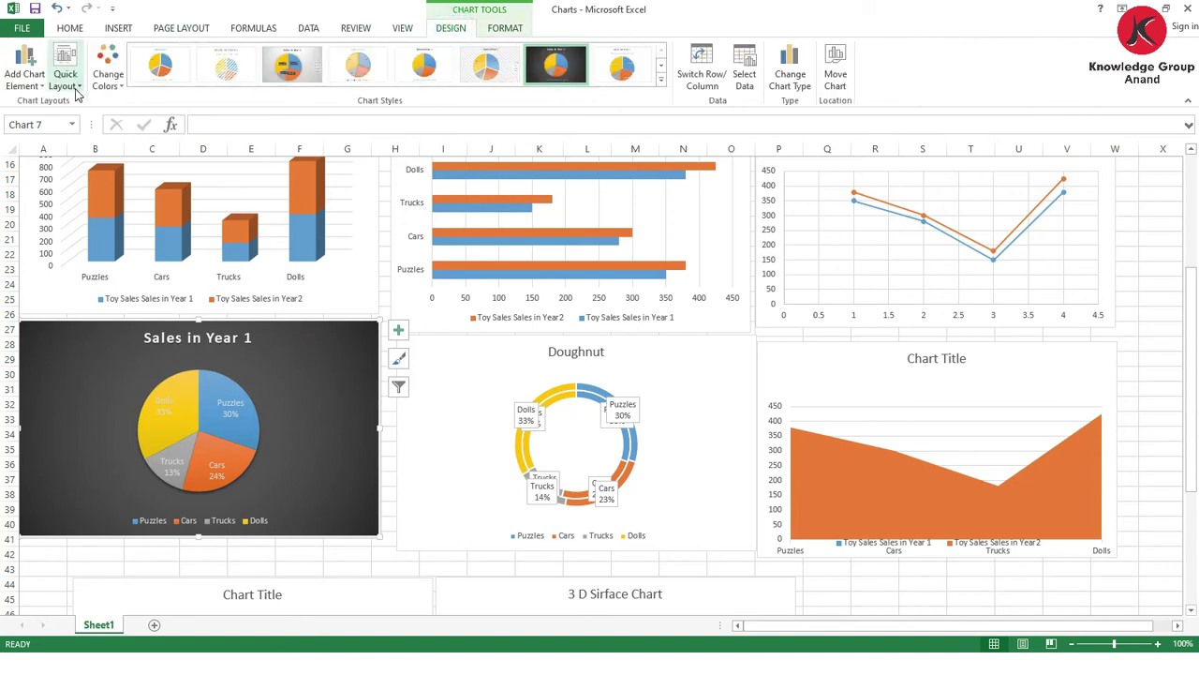
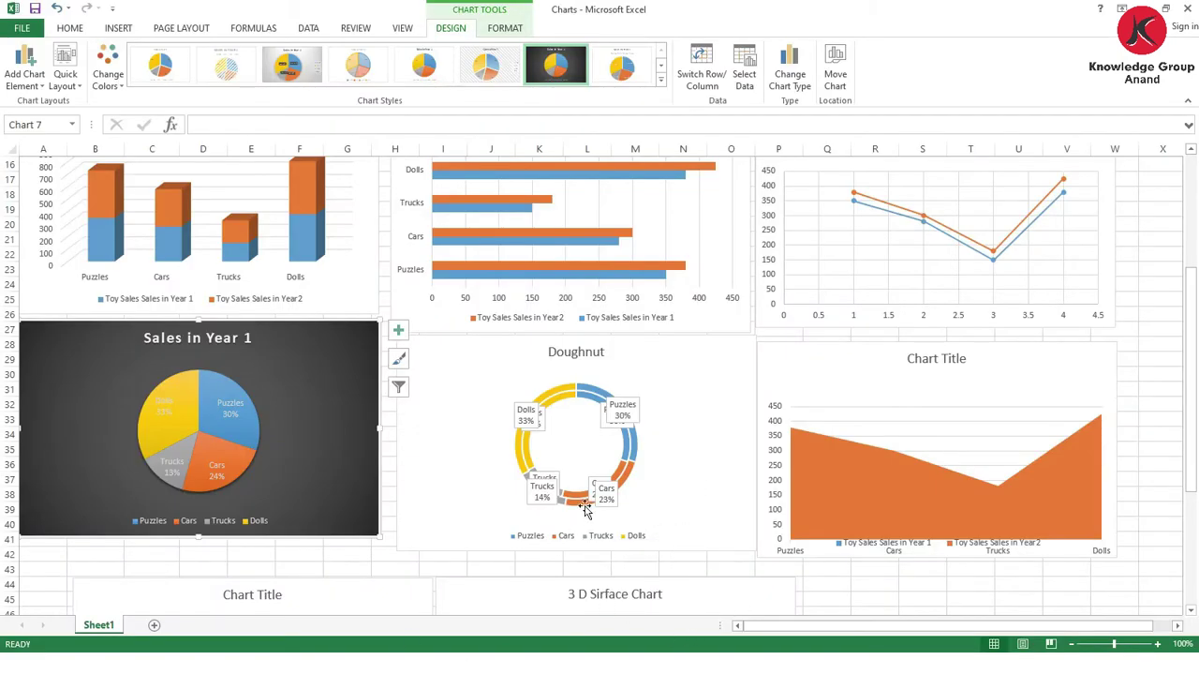
- Add a new worksheet, then shrink and move the workbook window so the Cookie Sales table on the textbook page shows beside it
{"action": "left_click", "coordinate": [154, 625]}
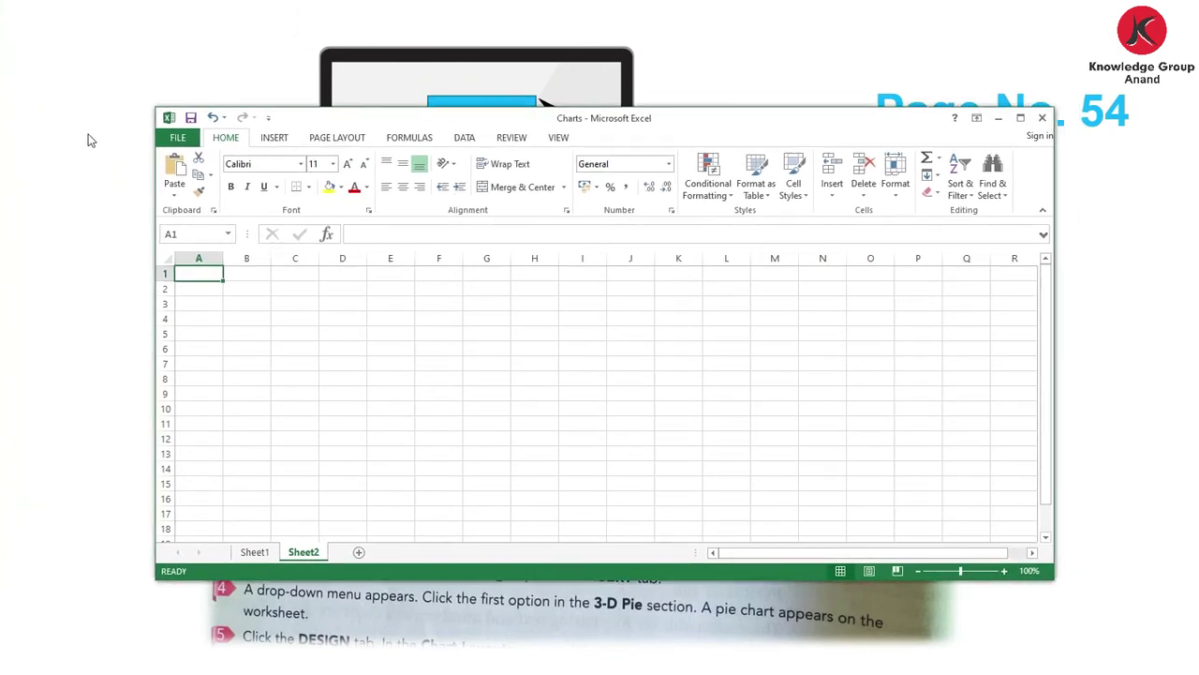
{"action": "left_click_drag", "start_coordinate": [156, 108], "coordinate": [498, 203]}
{"action": "left_click_drag", "start_coordinate": [662, 217], "coordinate": [289, 85]}
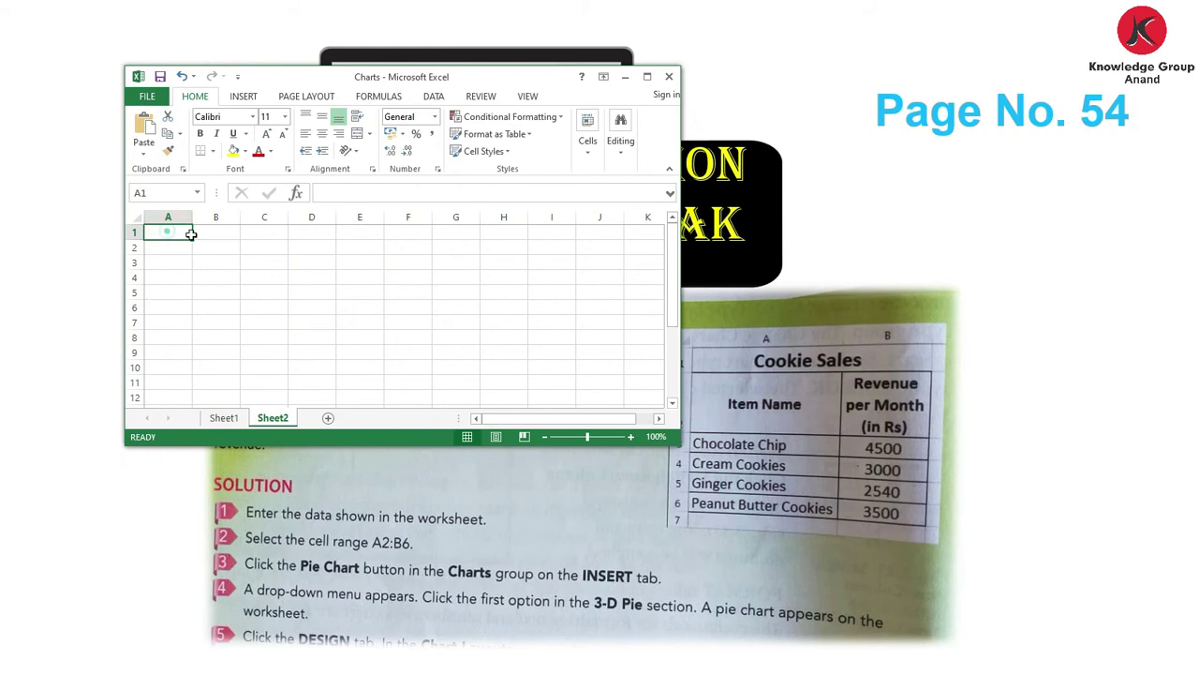
- Merge and center cells A1:B1 on Sheet2 and enter the title "Cookies Sales"
{"action": "left_click_drag", "start_coordinate": [164, 232], "coordinate": [216, 233]}
{"action": "left_click", "coordinate": [356, 133]}
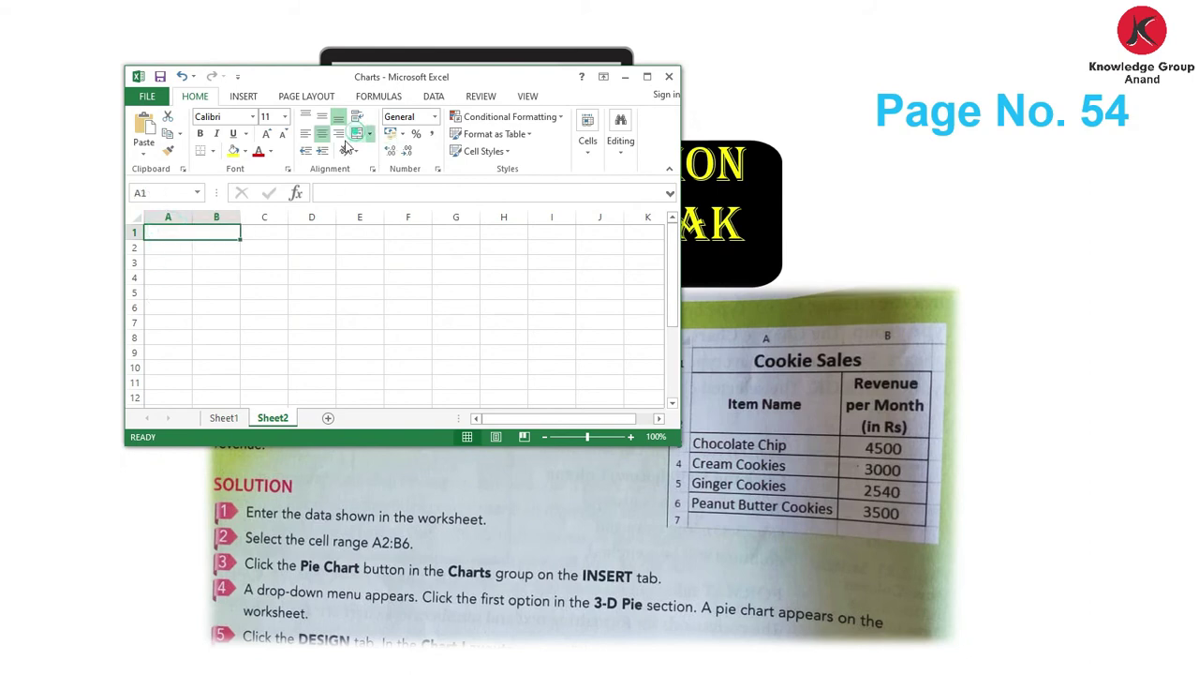
{"action": "type", "text": "Coo"}
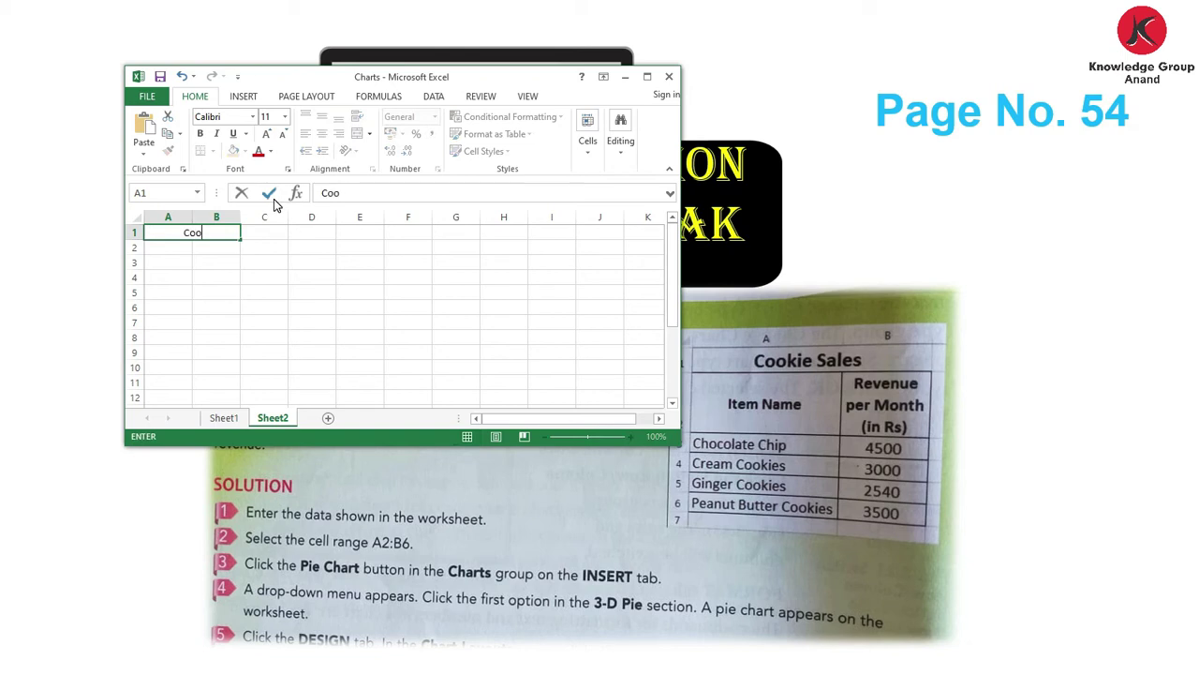
{"action": "type", "text": "kies Sales"}
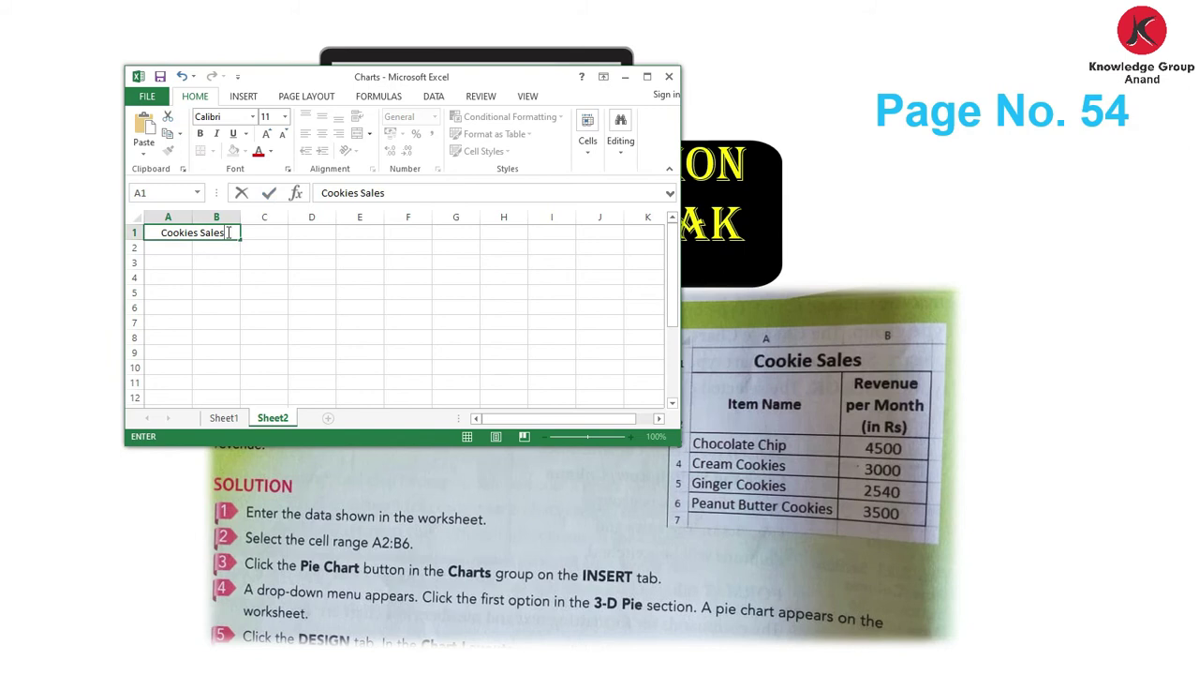
{"action": "key", "text": "Return"}
- Enter the column headings "Item Name" in A2 and "Revenue per Month (in Rs)" in B2
{"action": "type", "text": "Iten"}
{"action": "type", "text": "m"}
{"action": "type", "text": " An"}
{"action": "key", "text": "BackSpace"}
{"action": "key", "text": "BackSpace"}
{"action": "type", "text": "Nam"}
{"action": "key", "text": "Tab"}
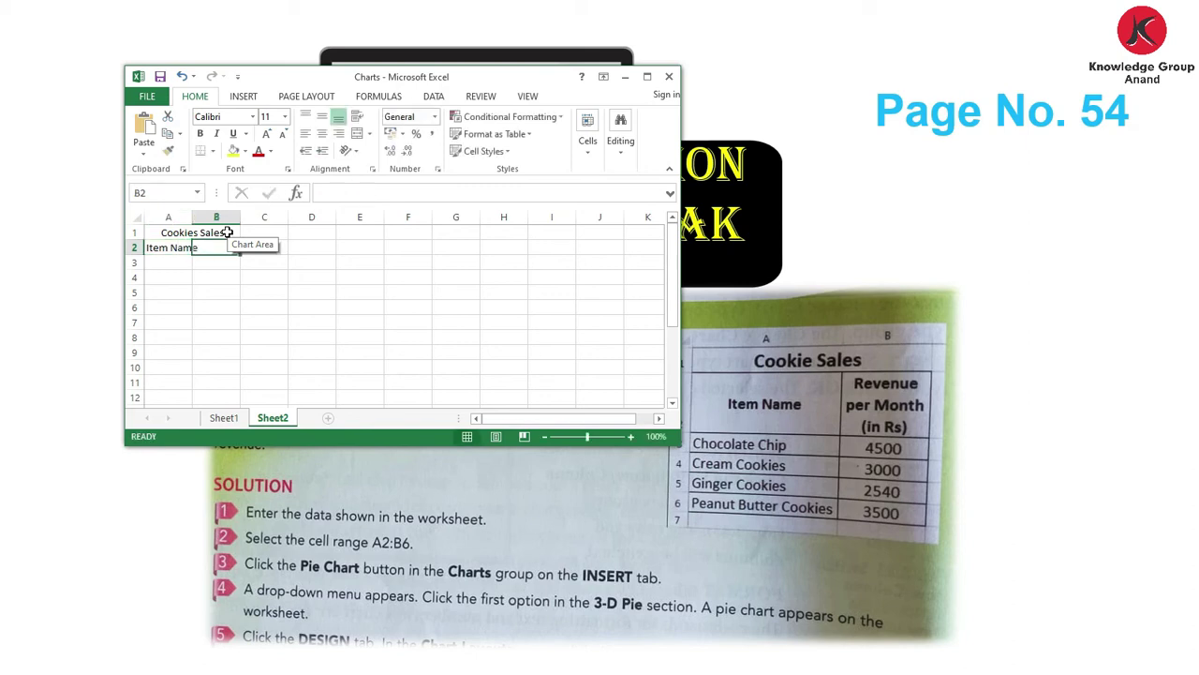
{"action": "type", "text": "Recvenue per M"}
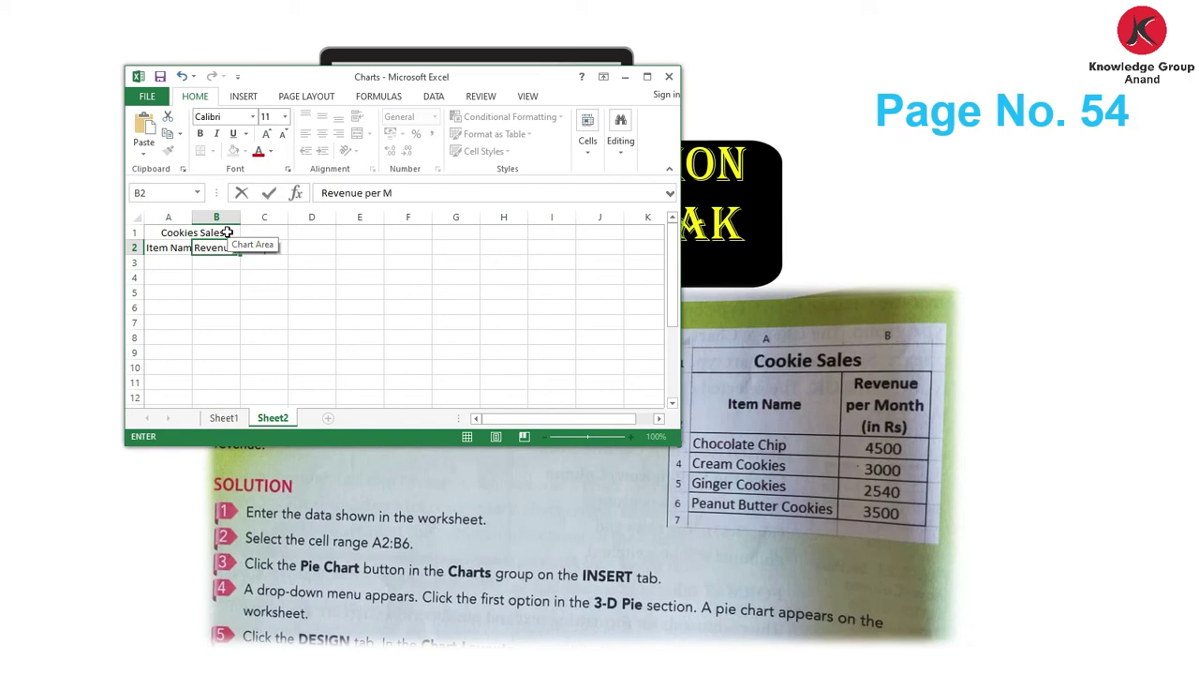
{"action": "type", "text": "th (in Rs"}
{"action": "key", "text": "Return"}
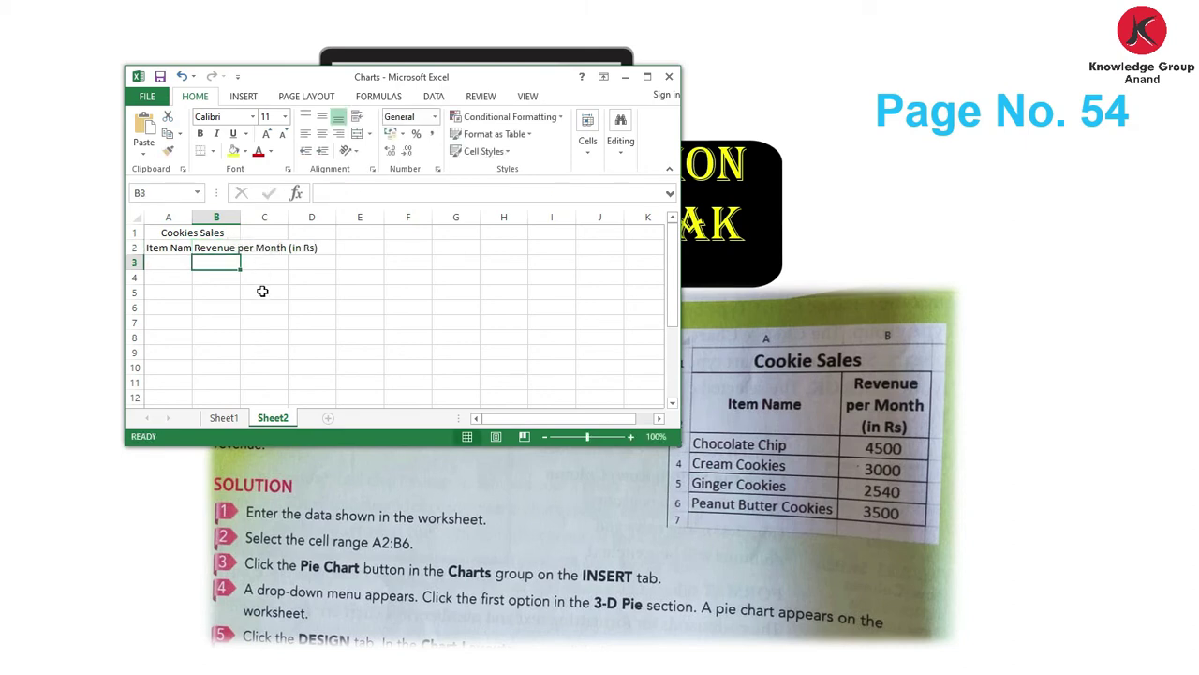
- Wrap the revenue heading in B2 and widen column B slightly so it fits on three lines
{"action": "left_click", "coordinate": [218, 247]}
{"action": "left_click", "coordinate": [358, 119]}
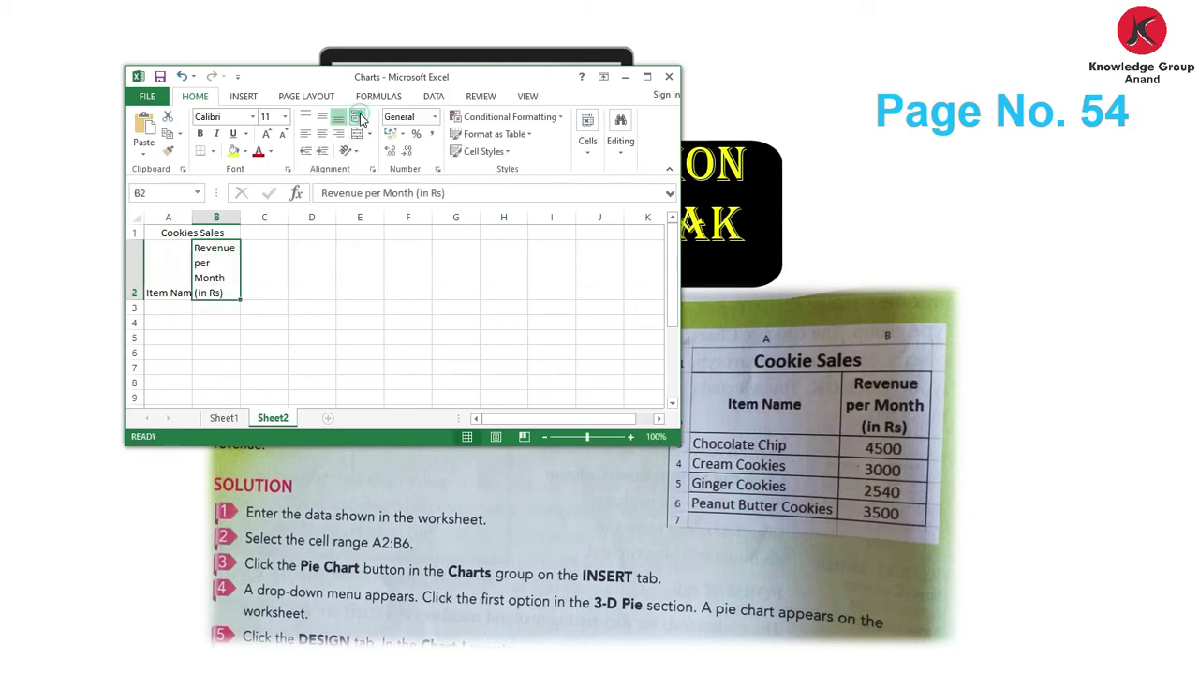
{"action": "left_click_drag", "start_coordinate": [240, 214], "coordinate": [249, 216]}
- Center the headings in A2:B2 horizontally and vertically, and widen column A to fit the item names
{"action": "left_click_drag", "start_coordinate": [179, 270], "coordinate": [221, 272]}
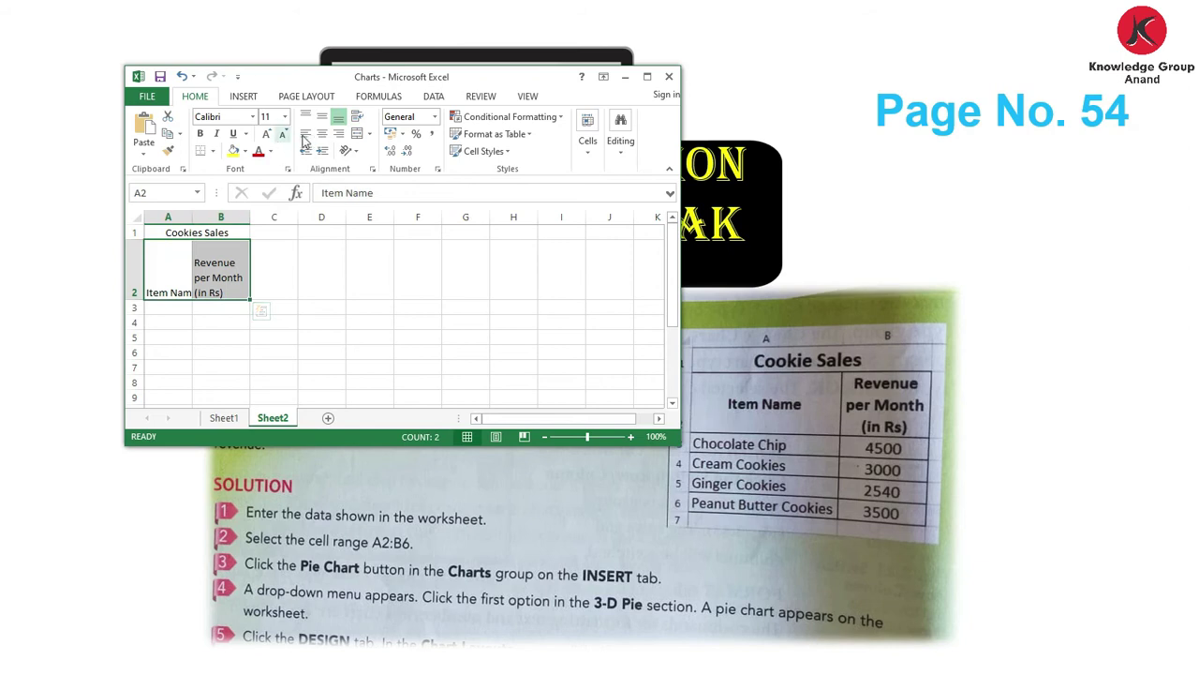
{"action": "left_click", "coordinate": [321, 133]}
{"action": "left_click", "coordinate": [319, 122]}
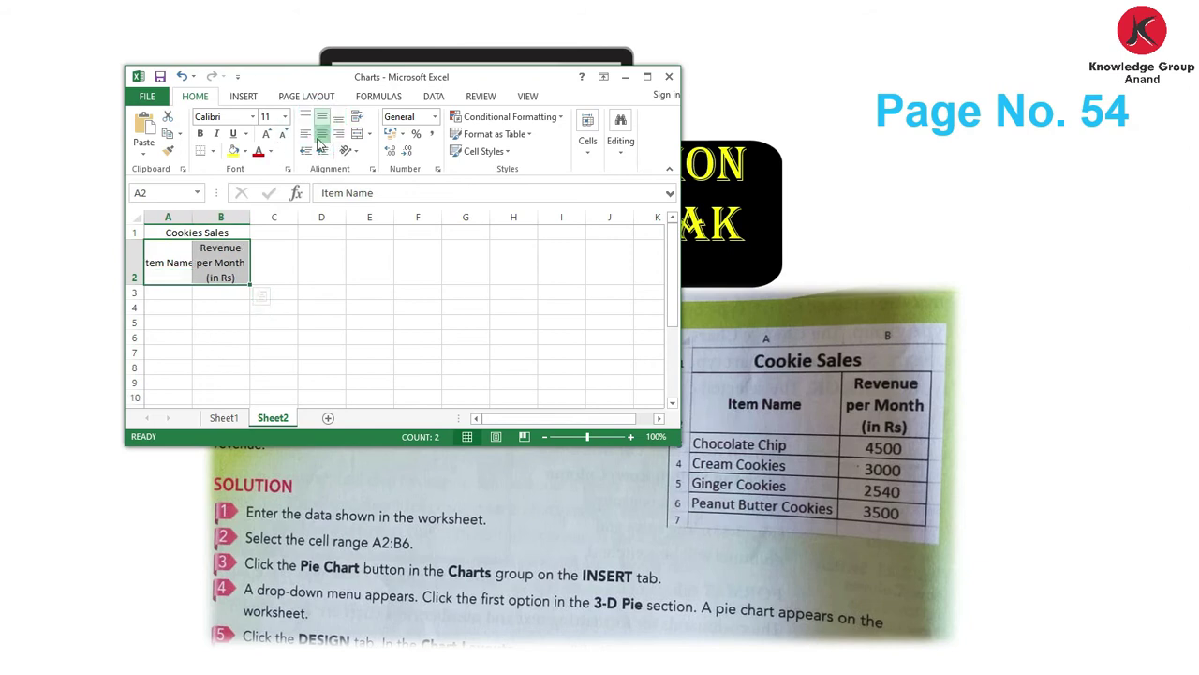
{"action": "left_click", "coordinate": [321, 307]}
{"action": "left_click_drag", "start_coordinate": [191, 216], "coordinate": [281, 220]}
- Enter the item names "Chocolate Chip" in A3 and "Cream Cookies" in A4
{"action": "left_click", "coordinate": [205, 290]}
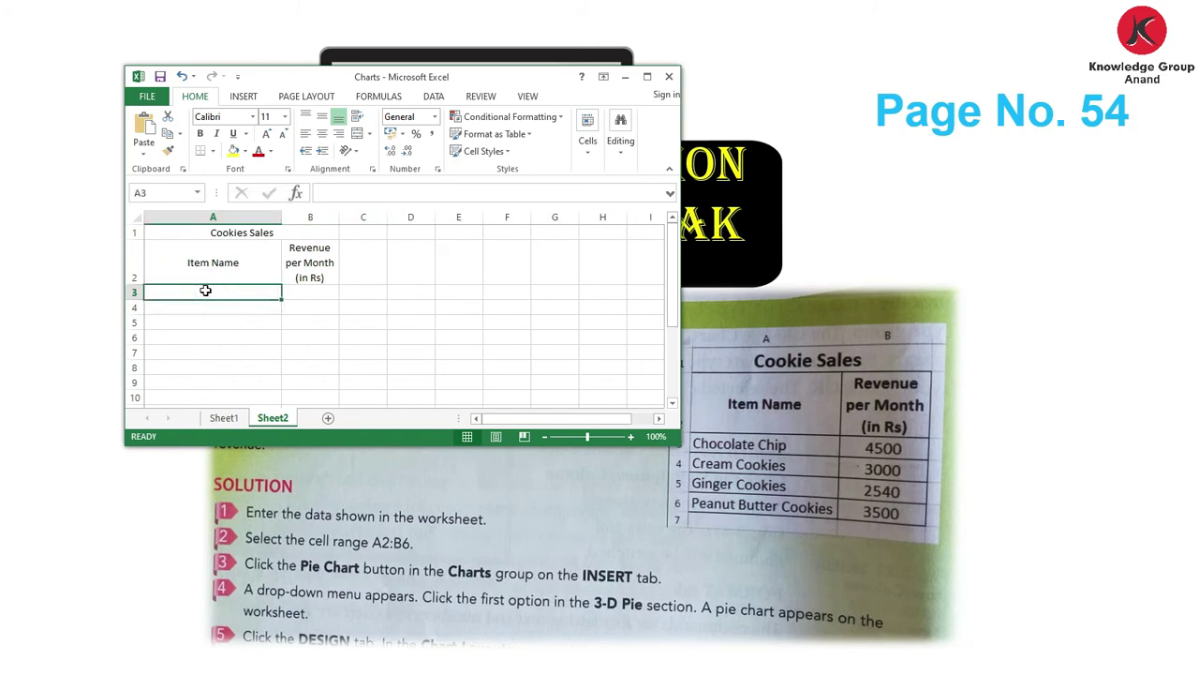
{"action": "type", "text": "Chocolate Chip"}
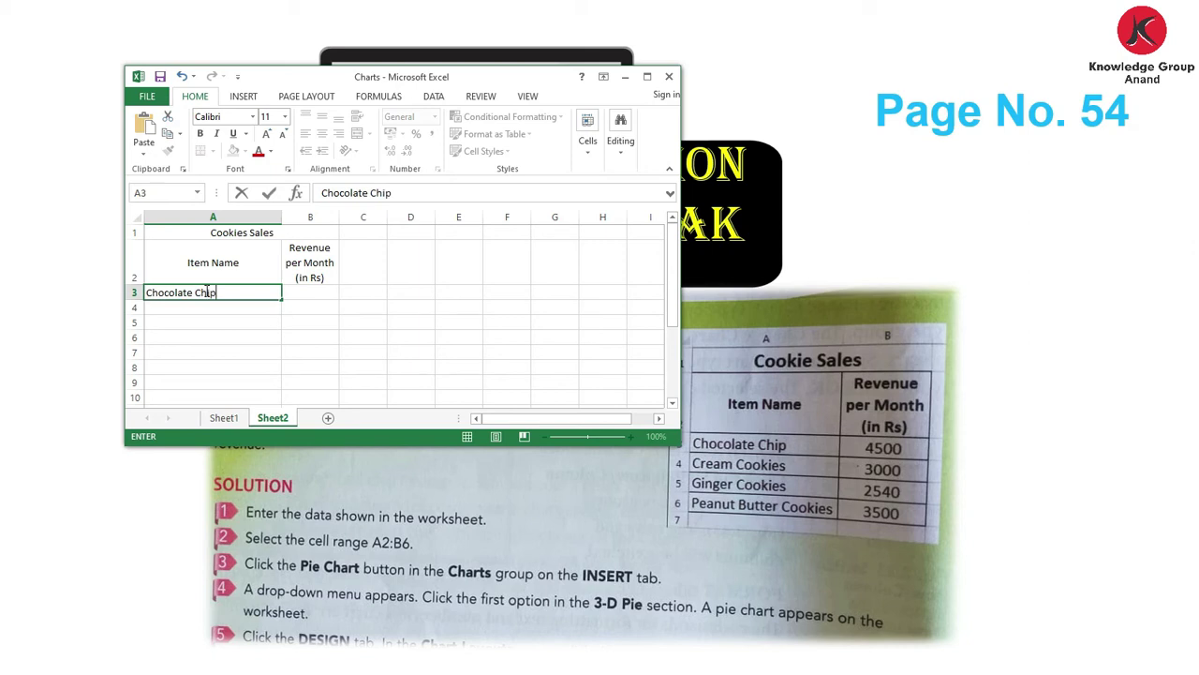
{"action": "key", "text": "Return"}
{"action": "type", "text": "Crea"}
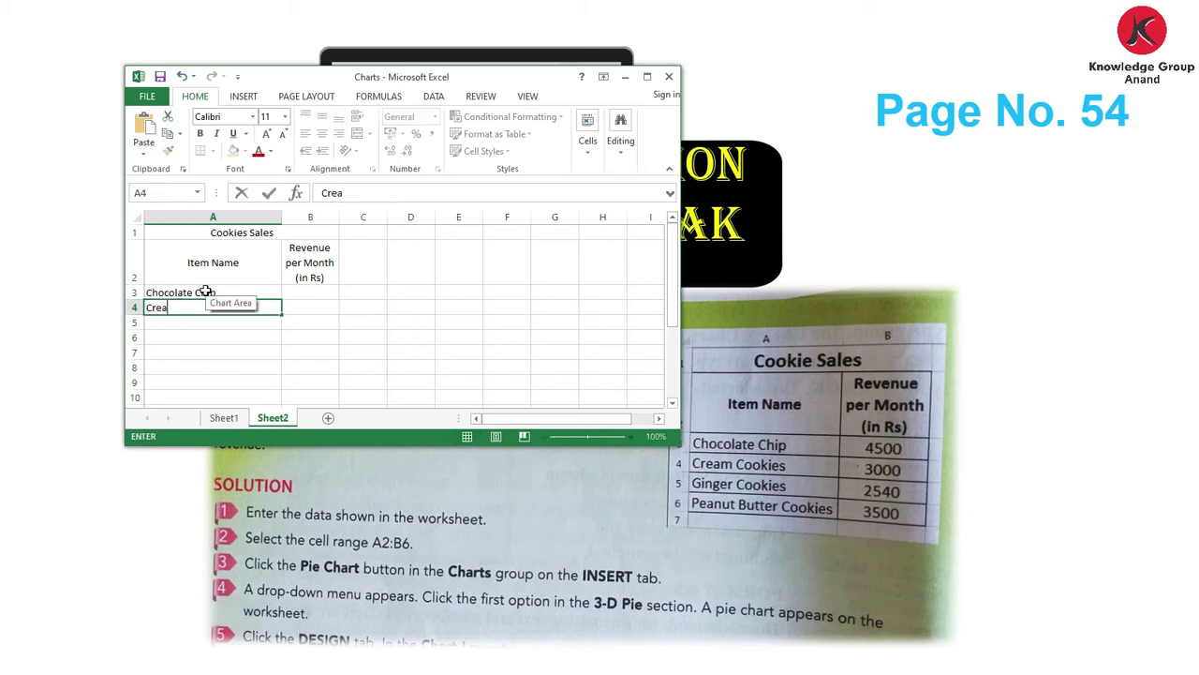
{"action": "type", "text": "m Cookies"}
{"action": "key", "text": "Return"}
- Enter "Ginger Cookies" in A5 and "Peanut Butter Cookies" in A6, and go to the first revenue cell, B3
{"action": "type", "text": "]"}
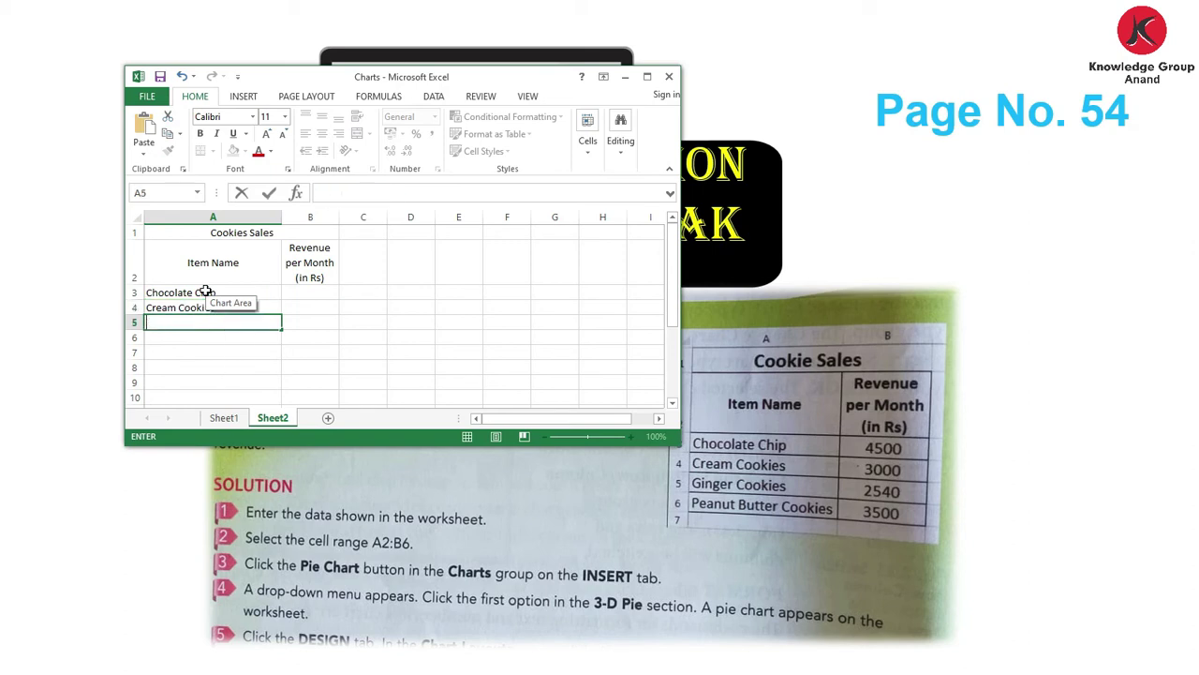
{"action": "type", "text": "Ginger Cookies"}
{"action": "key", "text": "Return"}
{"action": "type", "text": "Peanut"}
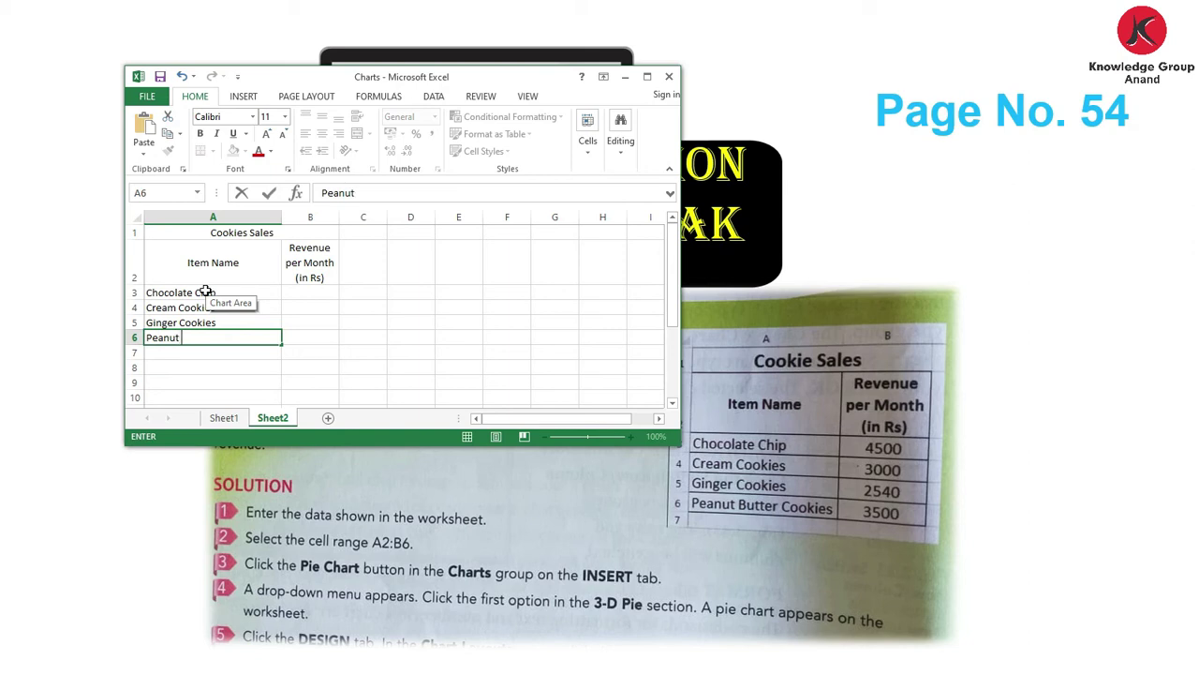
{"action": "type", "text": "Butter Cookies"}
{"action": "key", "text": "Tab"}
{"action": "key", "text": "Up"}
{"action": "key", "text": "Up"}
{"action": "key", "text": "Up"}
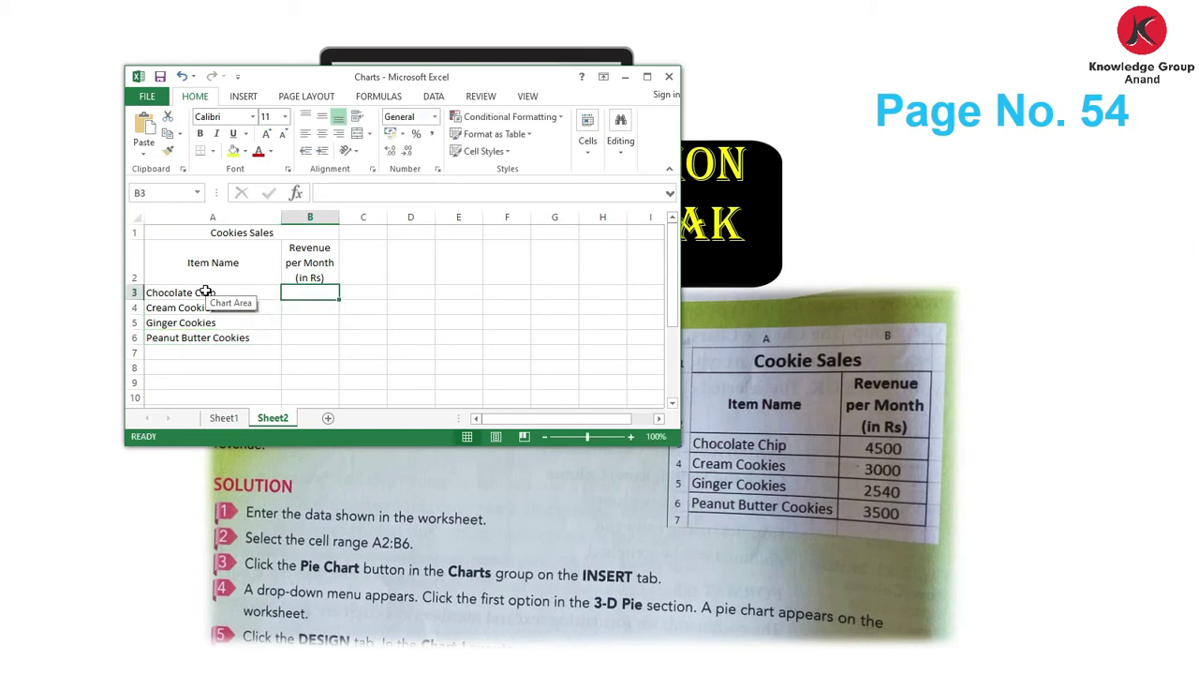
- Enter the monthly revenues 4500, 3000, 2540 and 3500 in B3:B6, and maximize the workbook window
{"action": "type", "text": "4500"}
{"action": "key", "text": "Return"}
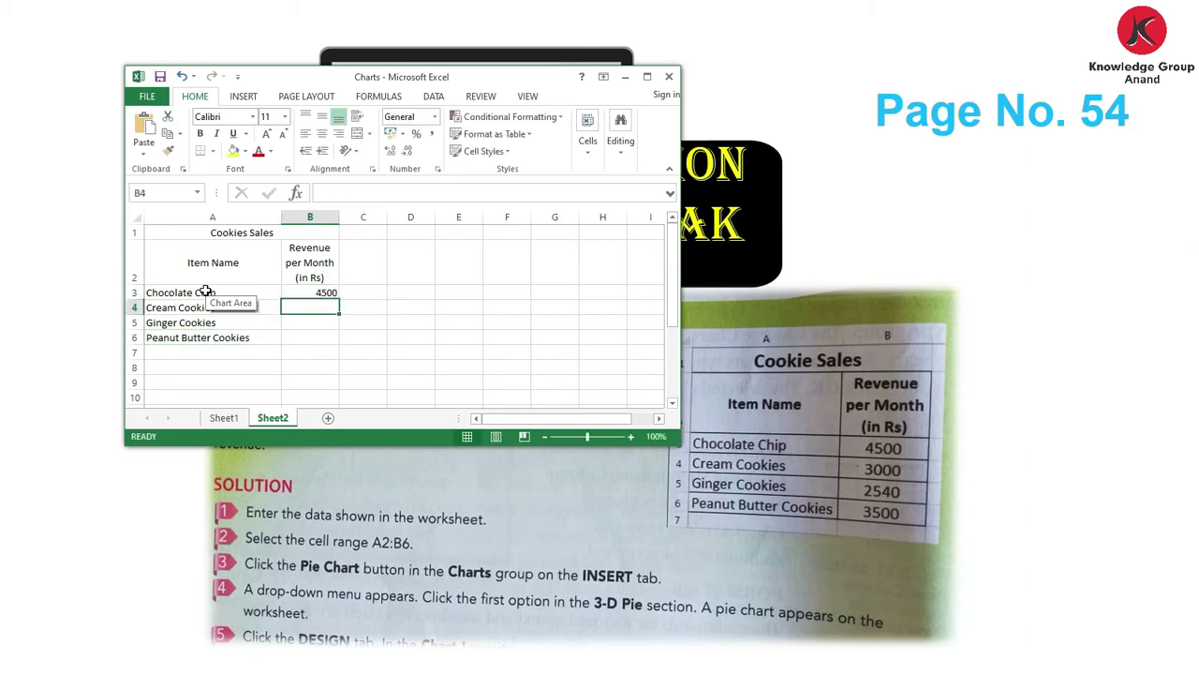
{"action": "type", "text": "3000"}
{"action": "key", "text": "Return"}
{"action": "type", "text": "2540"}
{"action": "key", "text": "Return"}
{"action": "type", "text": "2"}
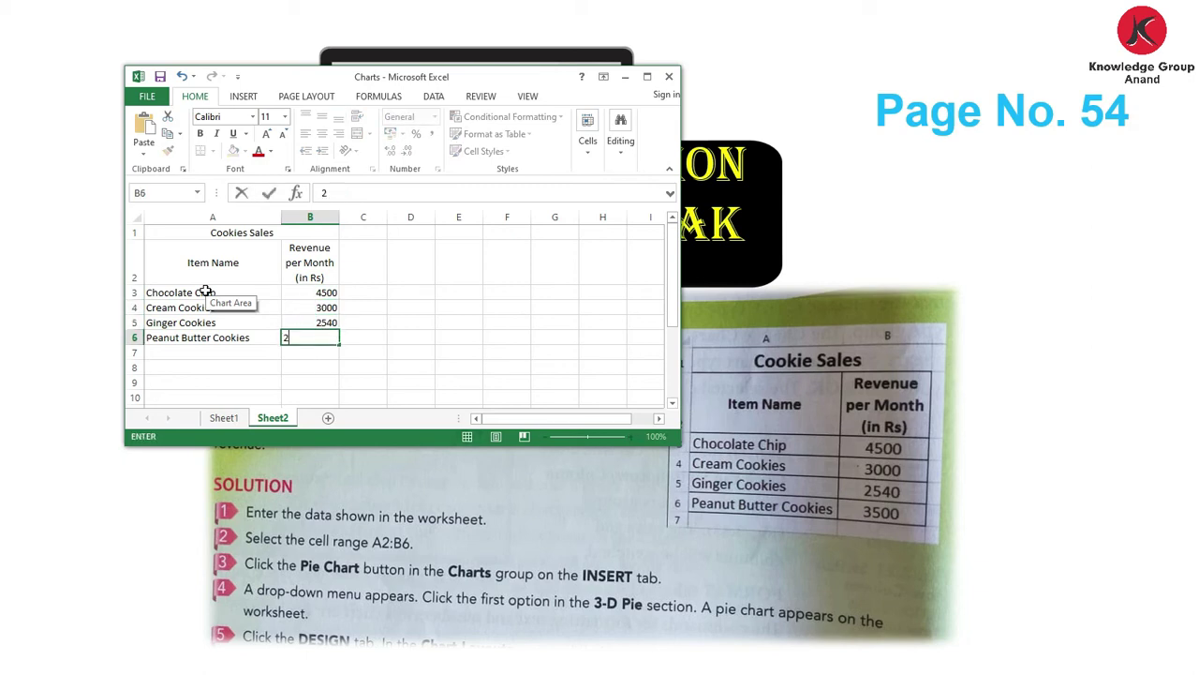
{"action": "type", "text": "500"}
{"action": "key", "text": "Return"}
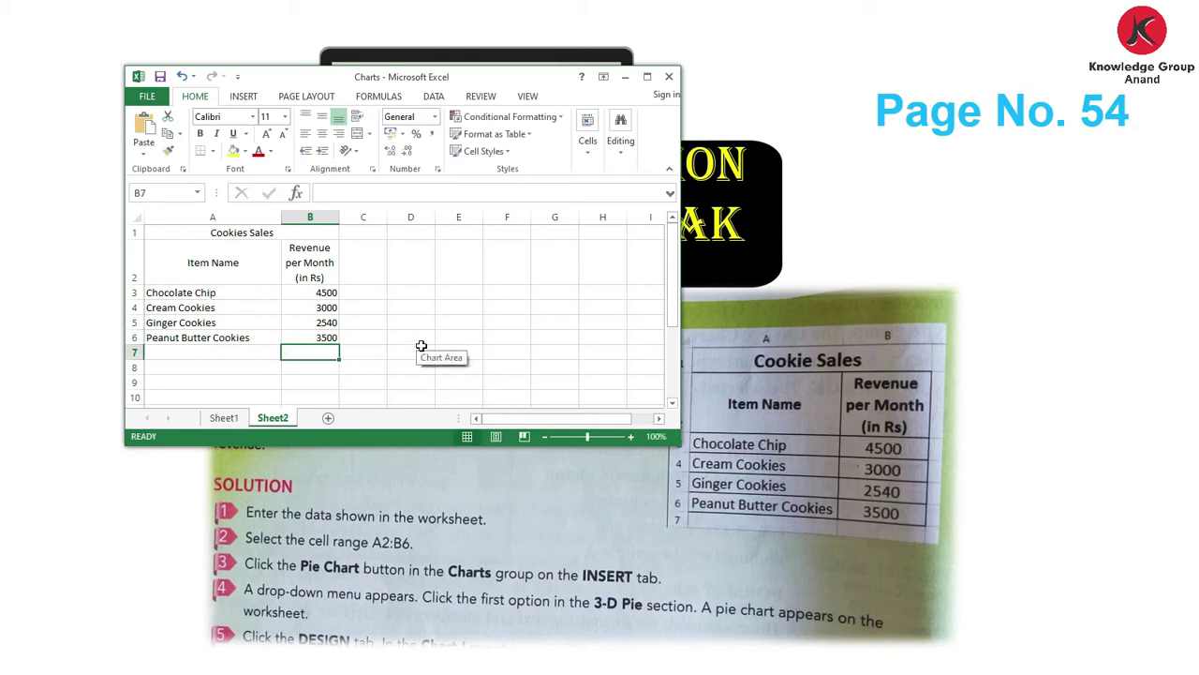
{"action": "left_click", "coordinate": [647, 76]}
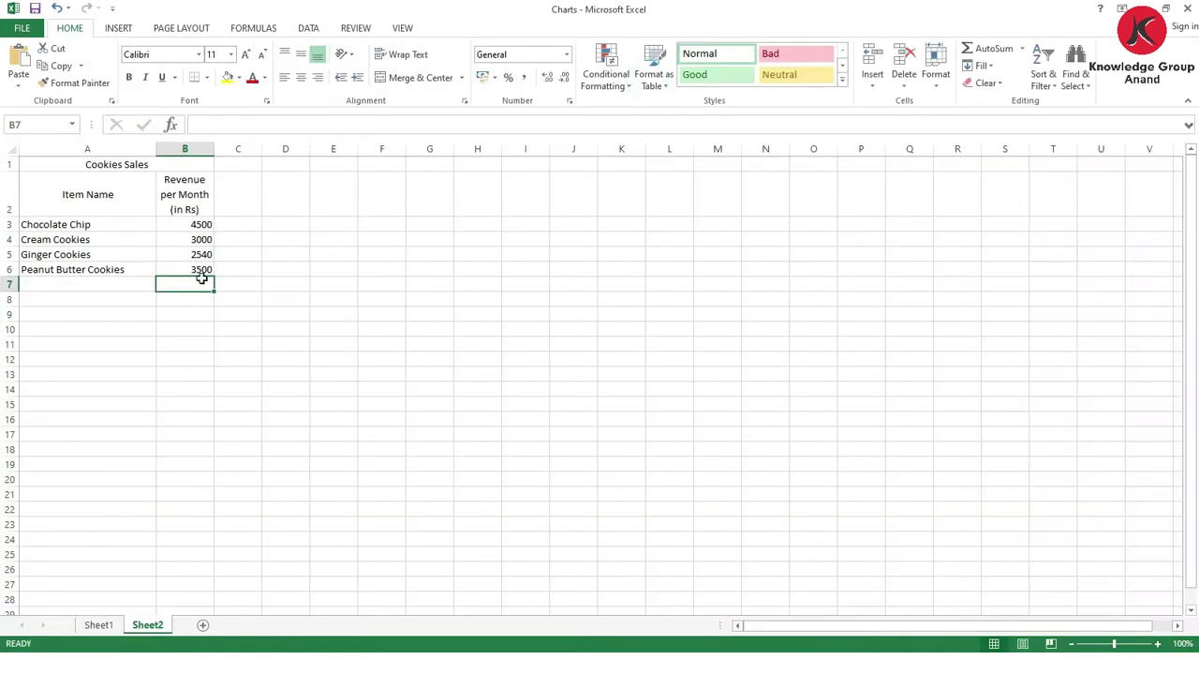
{"action": "left_click", "coordinate": [233, 330]}
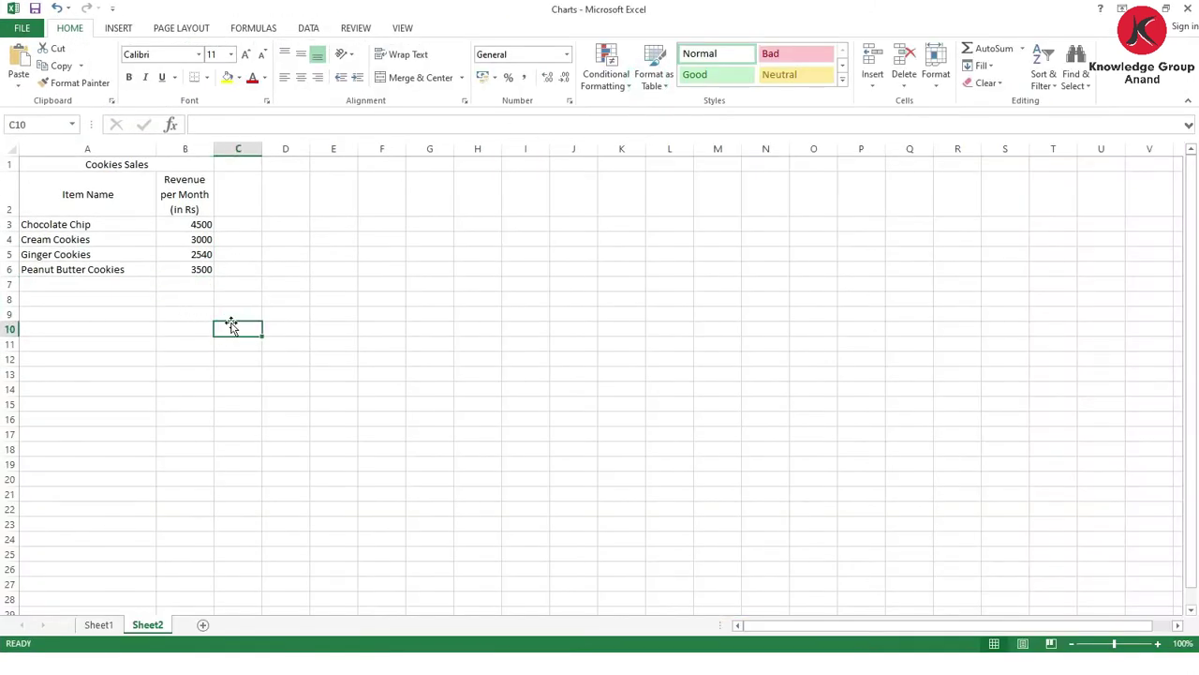
- Insert a 3-D Pie chart from A2:B6 and apply the quick layout with title, percentage labels and a legend beside the pie
{"action": "left_click", "coordinate": [33, 183]}
{"action": "left_click_drag", "start_coordinate": [99, 217], "coordinate": [184, 266]}
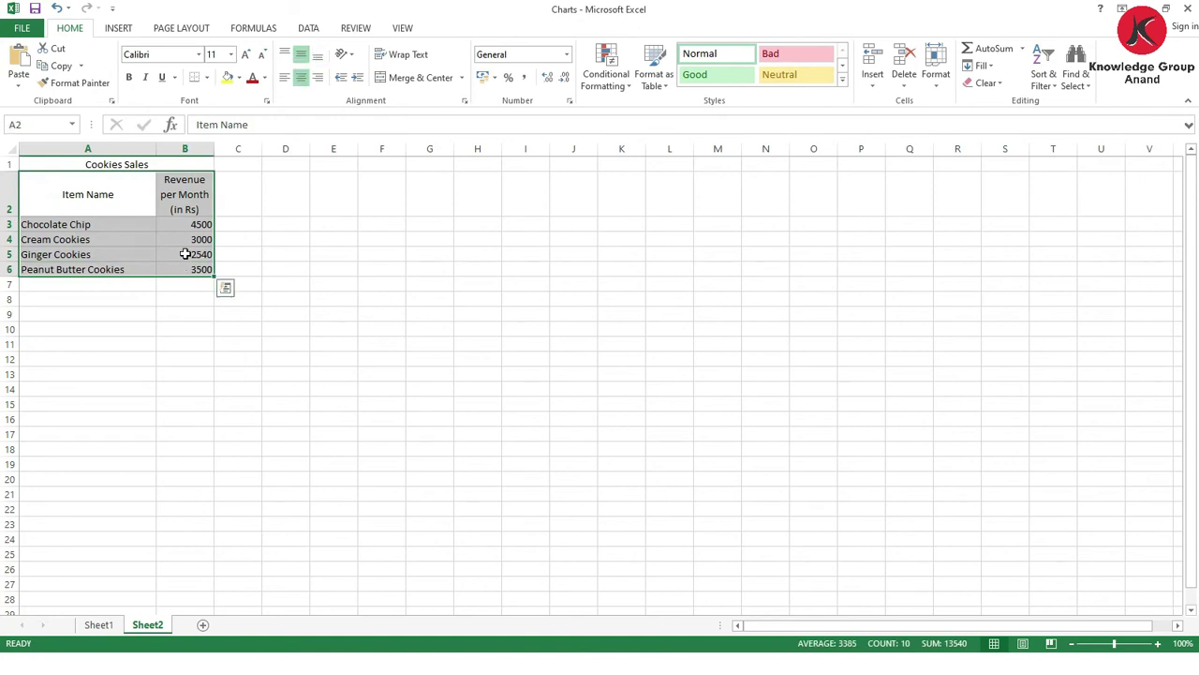
{"action": "left_click", "coordinate": [118, 29]}
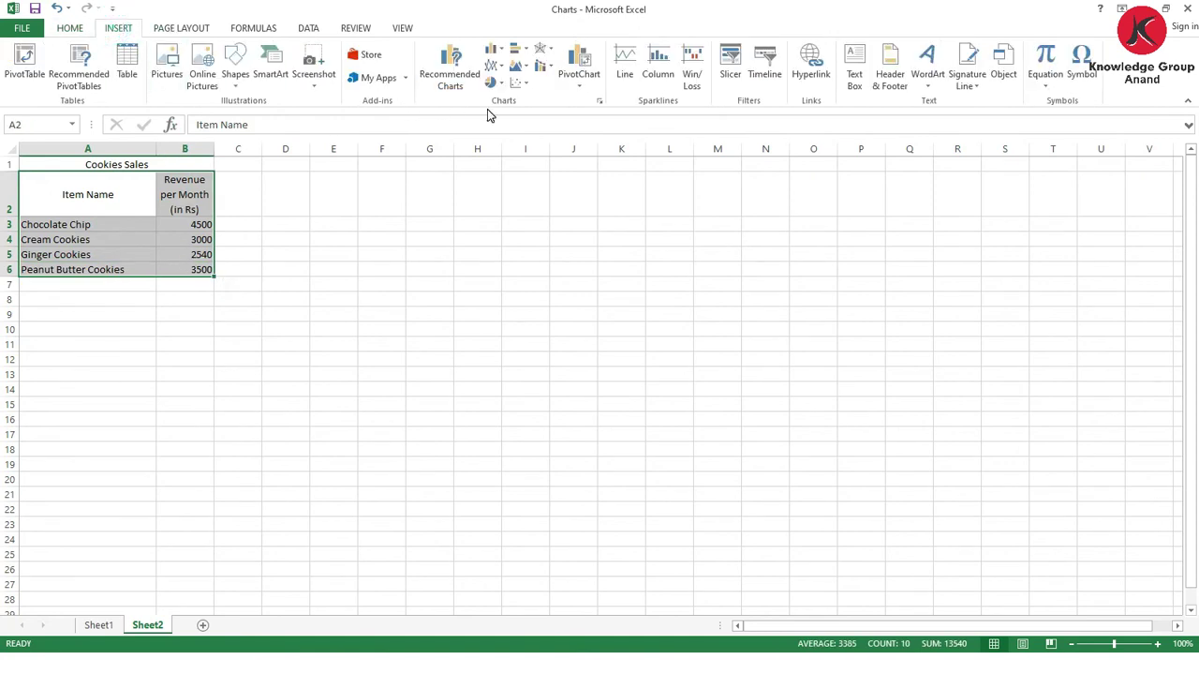
{"action": "left_click", "coordinate": [601, 100]}
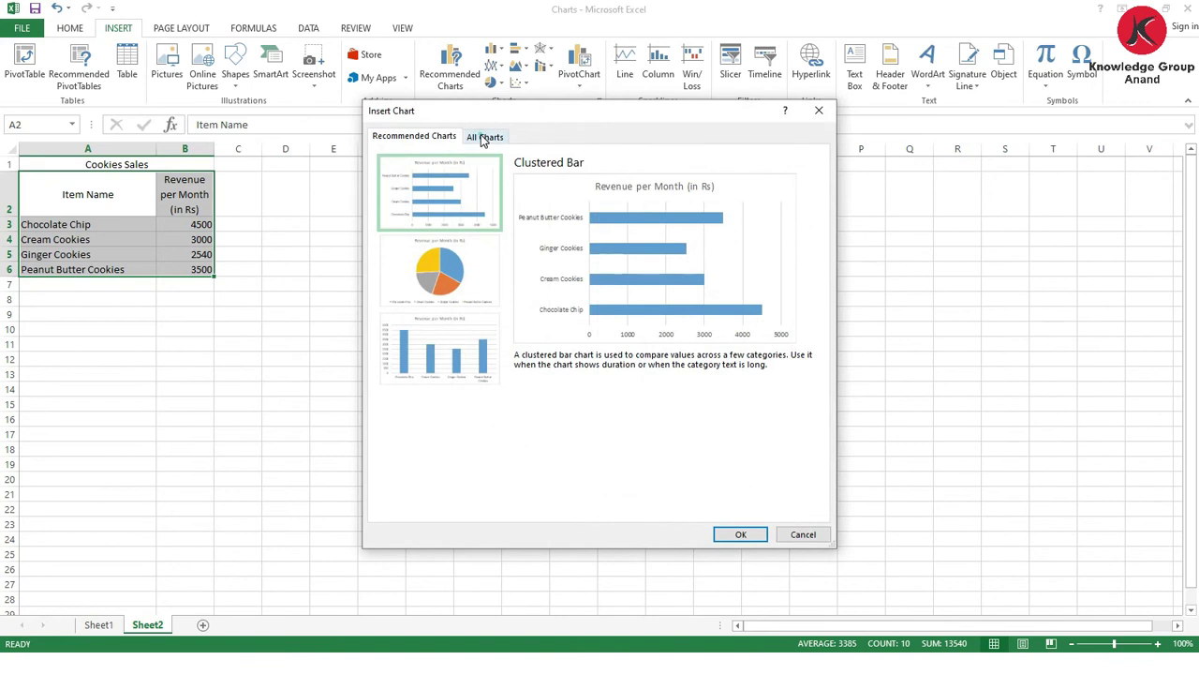
{"action": "left_click", "coordinate": [484, 138]}
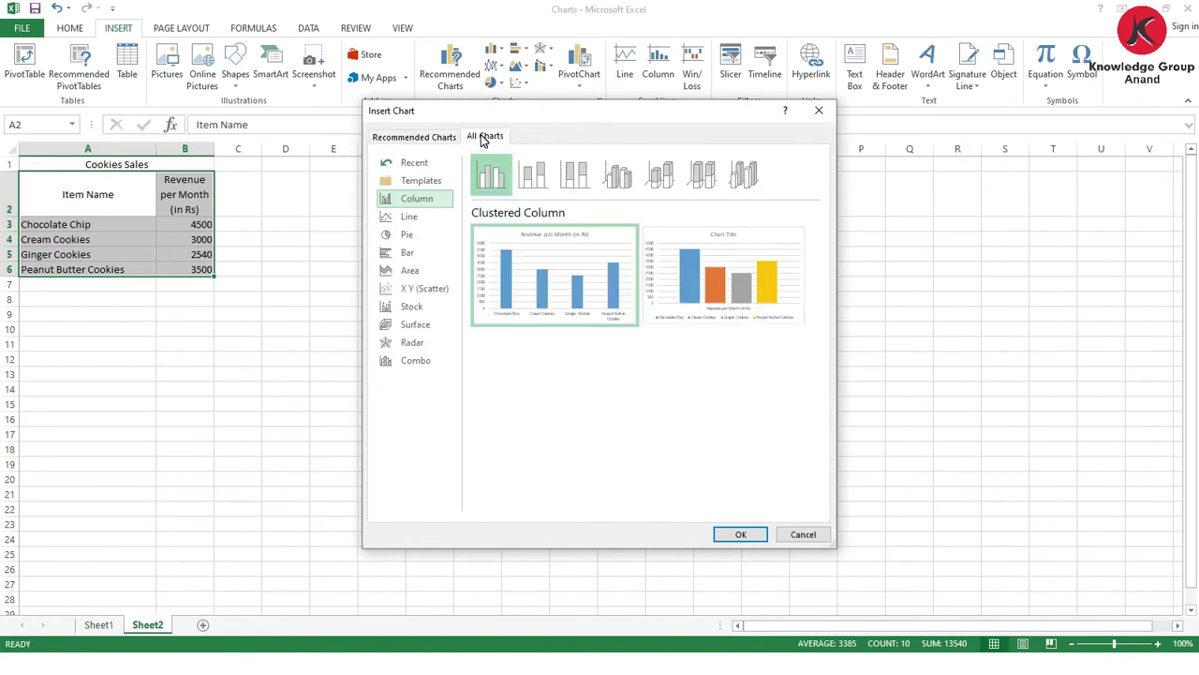
{"action": "left_click", "coordinate": [403, 234]}
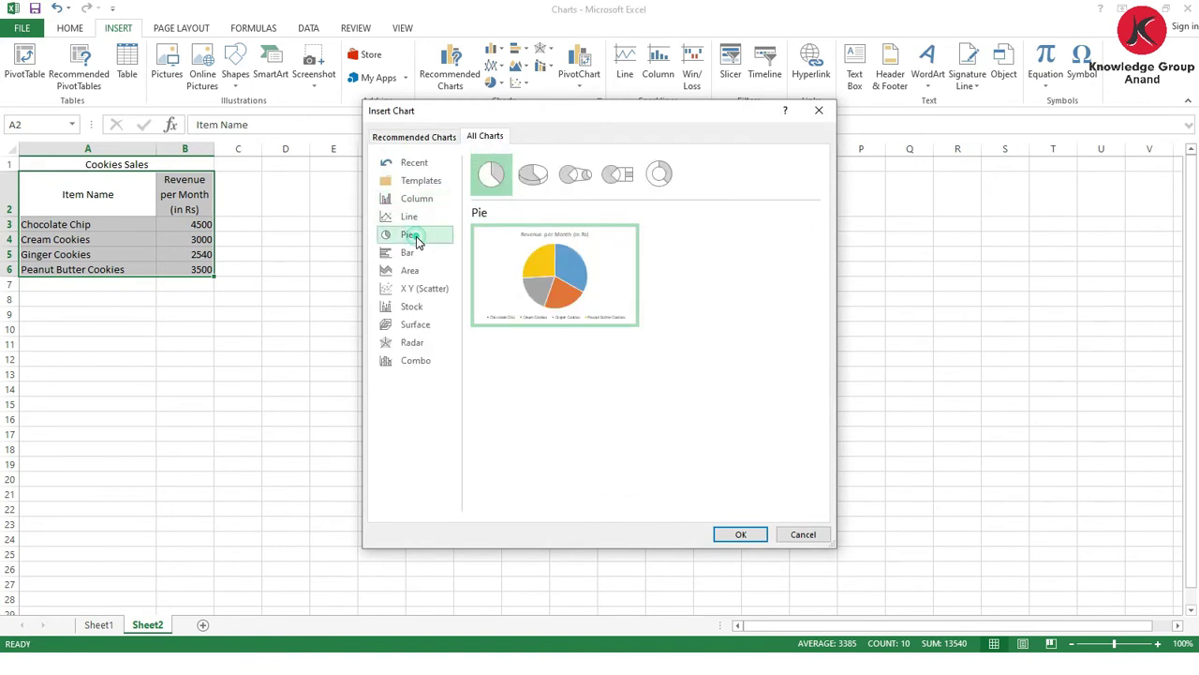
{"action": "left_click", "coordinate": [531, 179]}
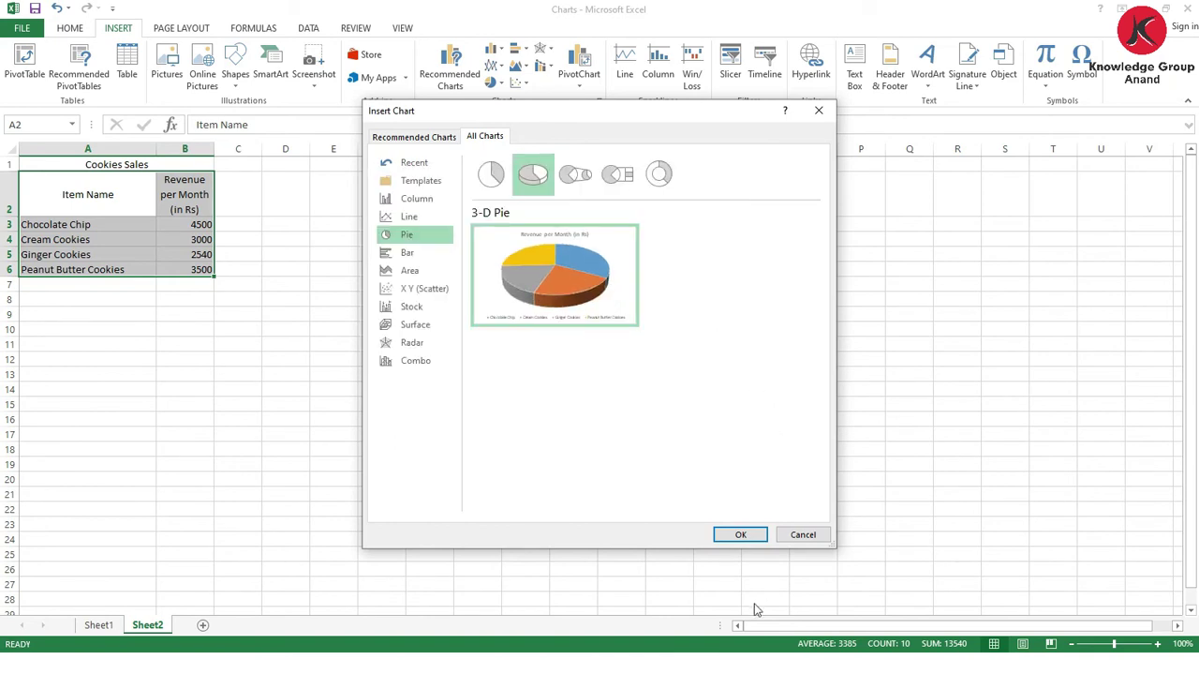
{"action": "left_click", "coordinate": [742, 536]}
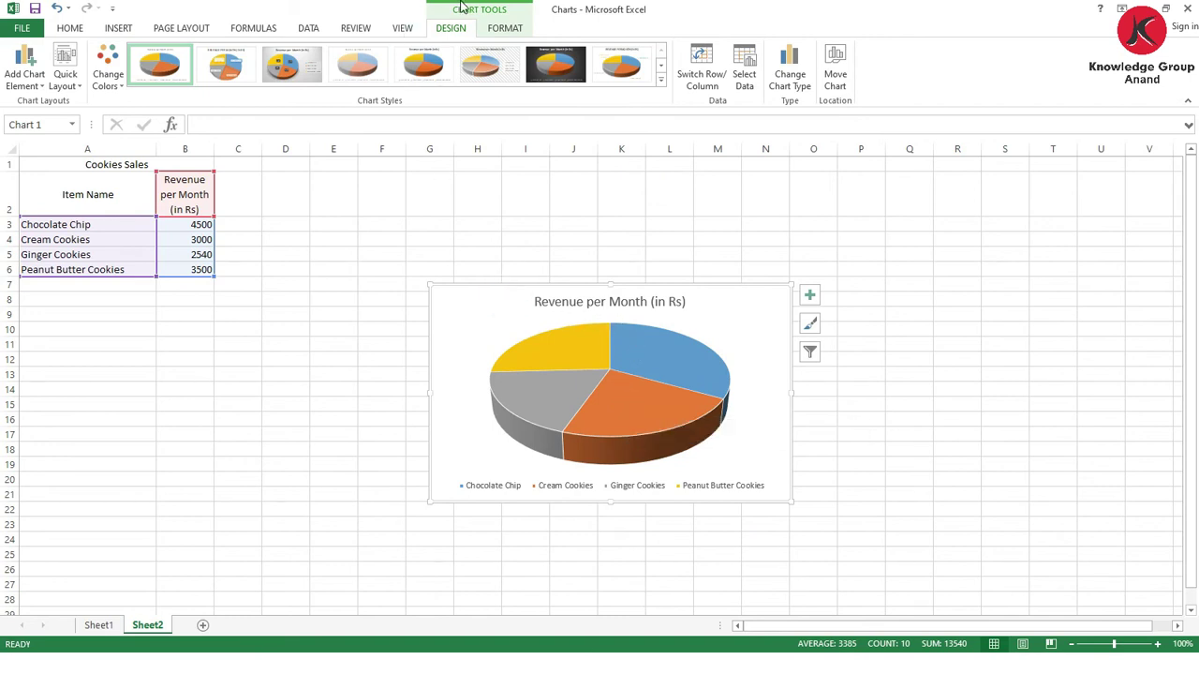
{"action": "left_click", "coordinate": [65, 80]}
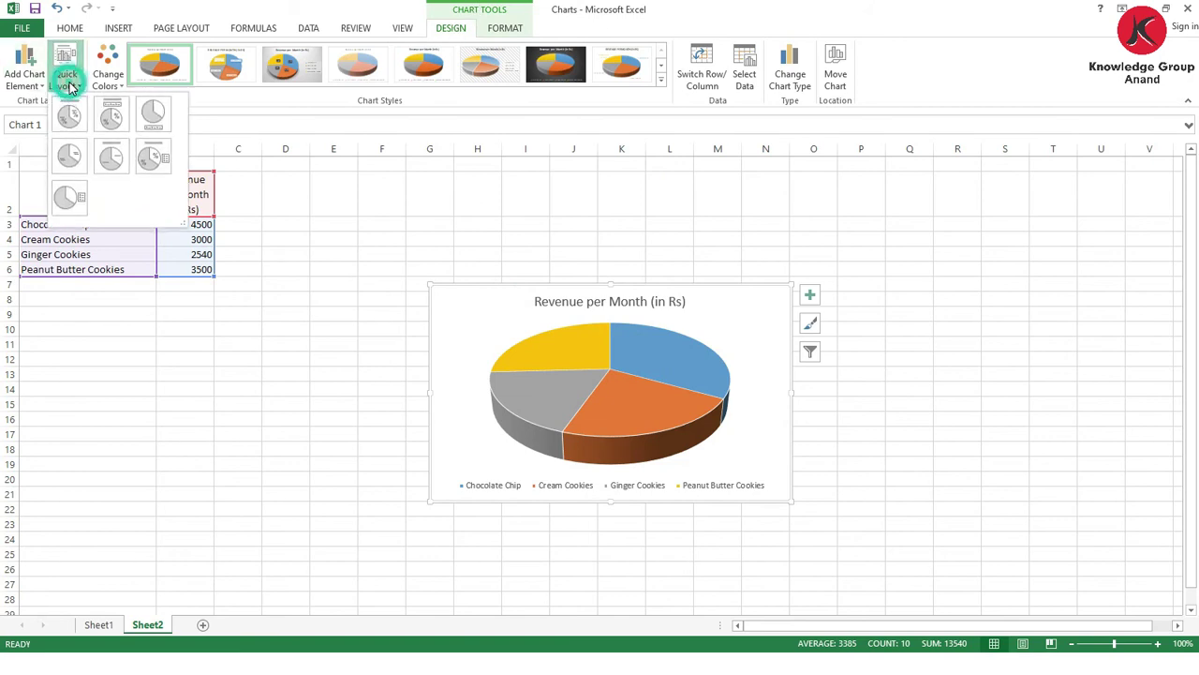
{"action": "left_click", "coordinate": [162, 166]}
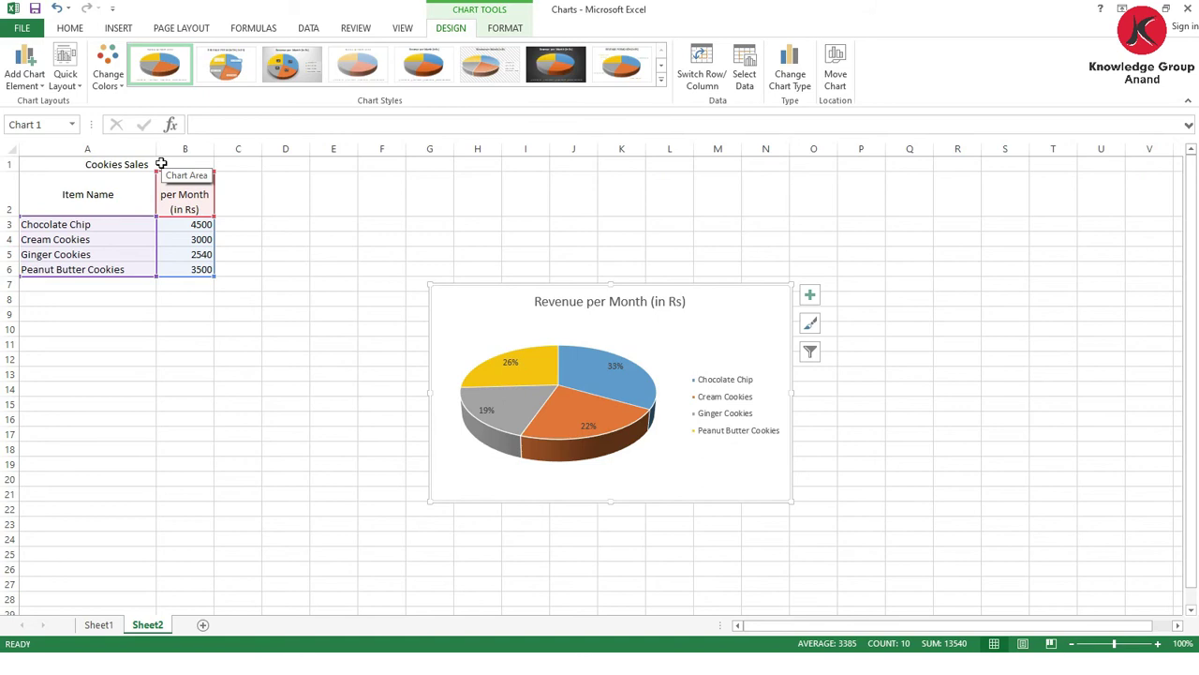
- Give the chart area and the pie slices a Light Blue shape outline
{"action": "left_click", "coordinate": [506, 29]}
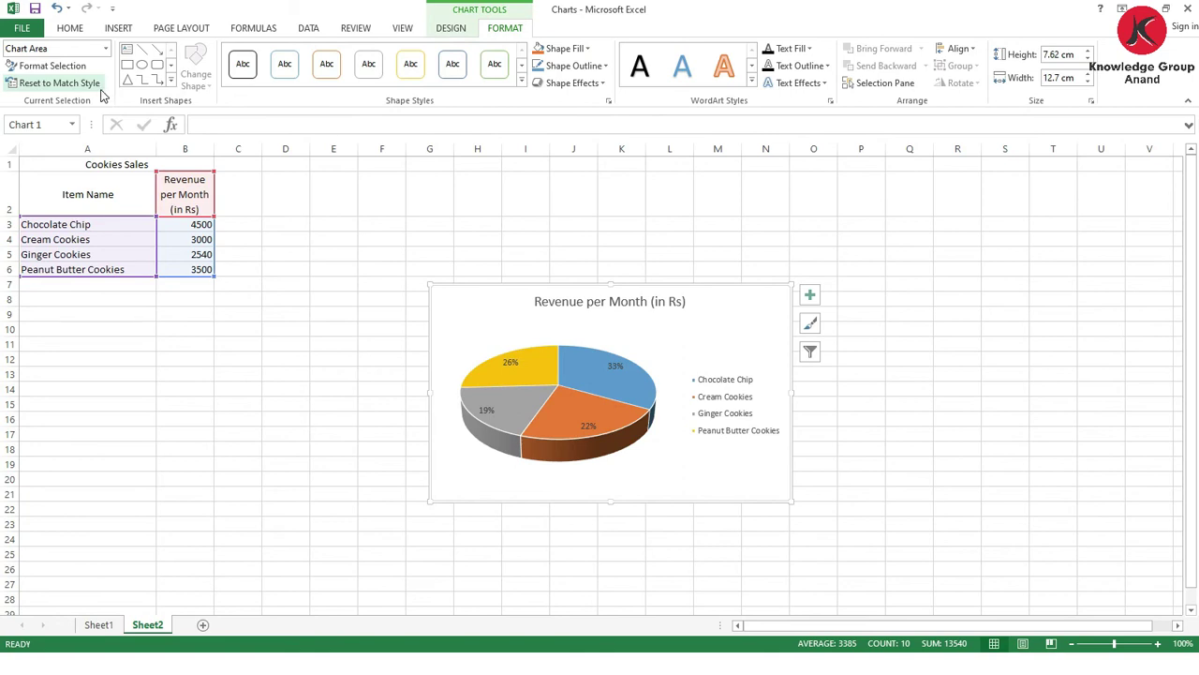
{"action": "left_click", "coordinate": [605, 66]}
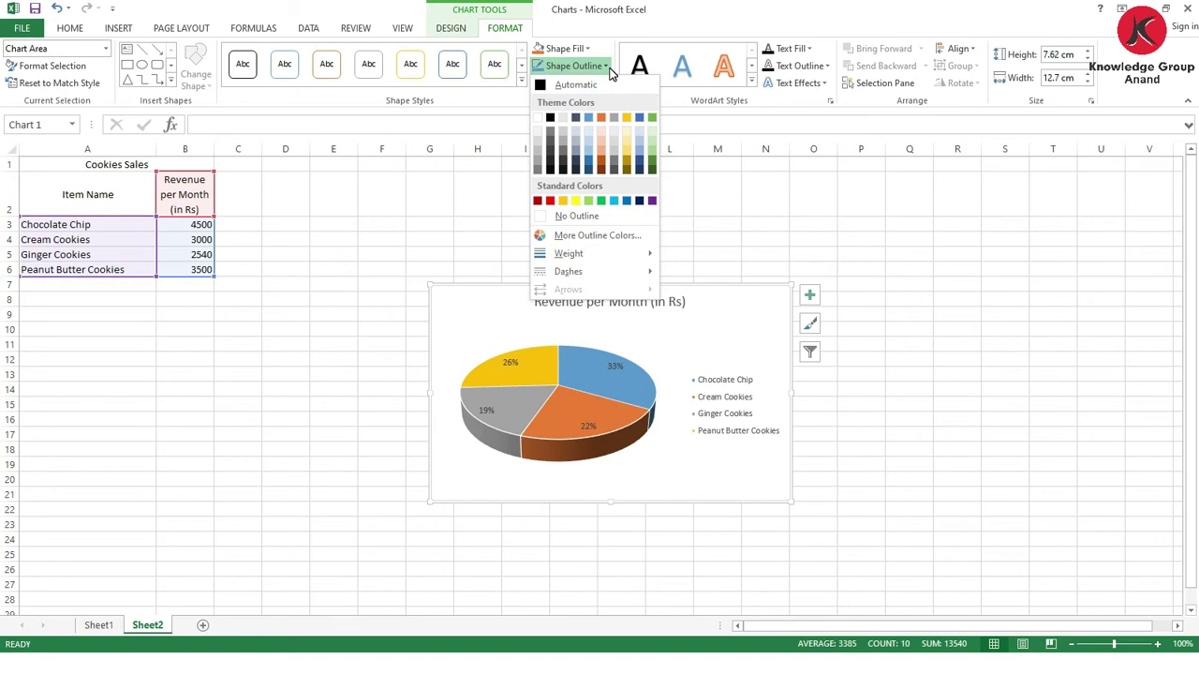
{"action": "left_click", "coordinate": [616, 204]}
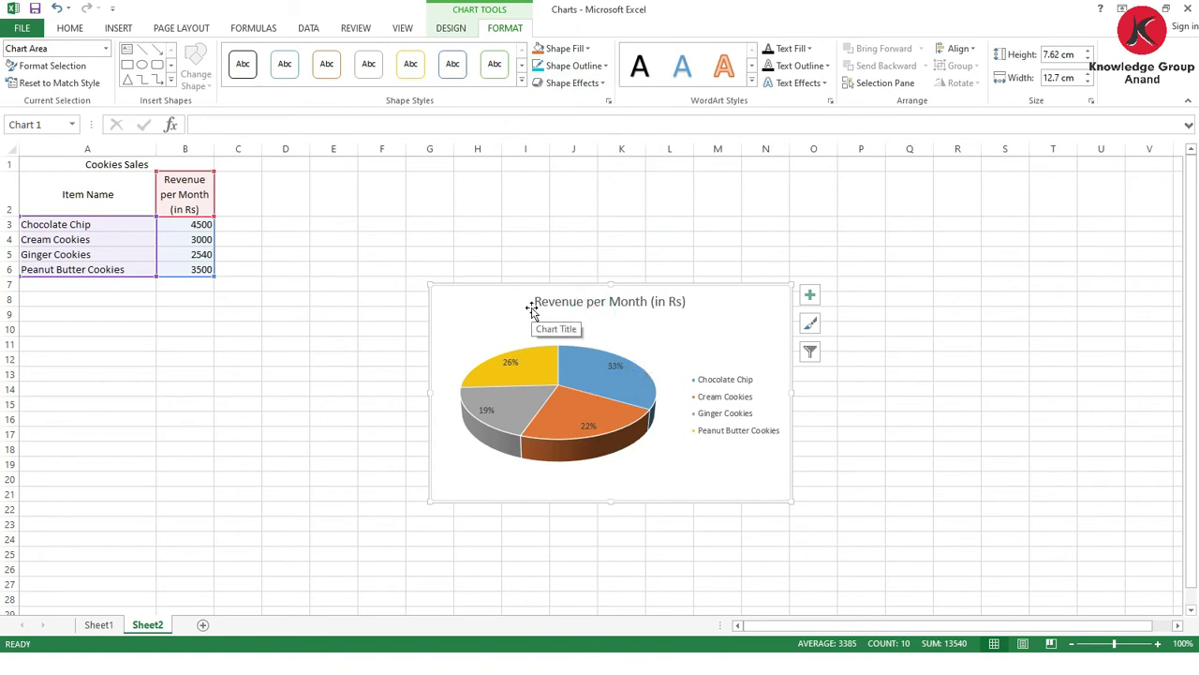
{"action": "left_click", "coordinate": [582, 358]}
{"action": "left_click", "coordinate": [609, 67]}
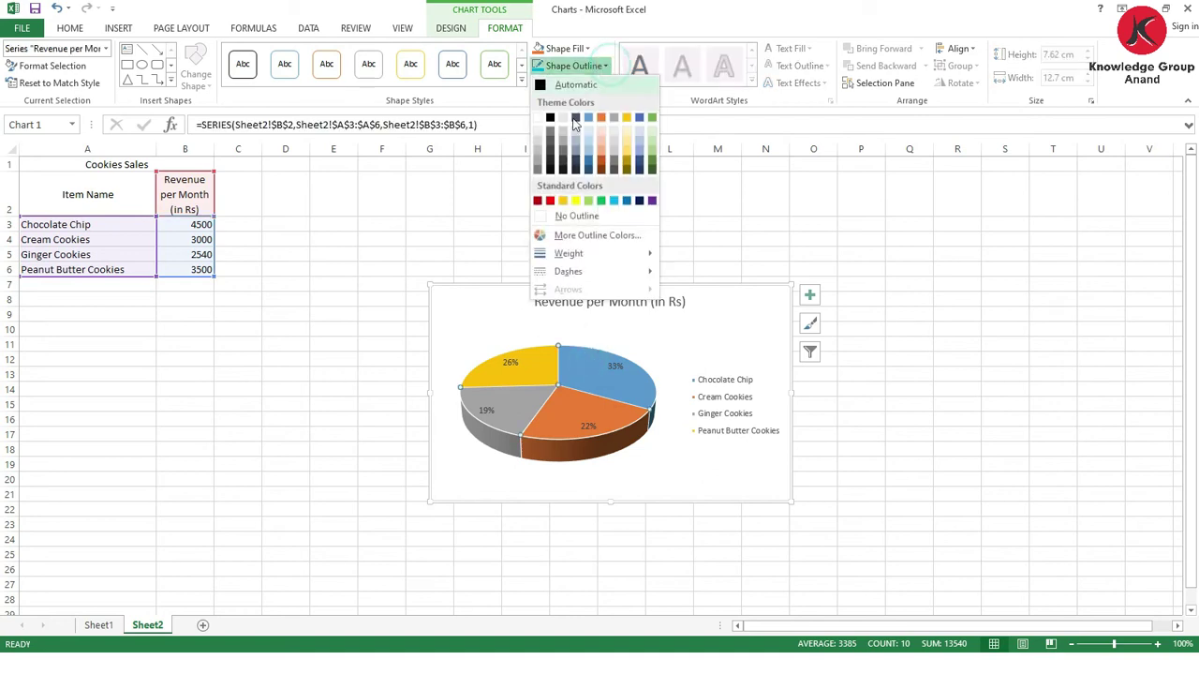
{"action": "left_click", "coordinate": [616, 202]}
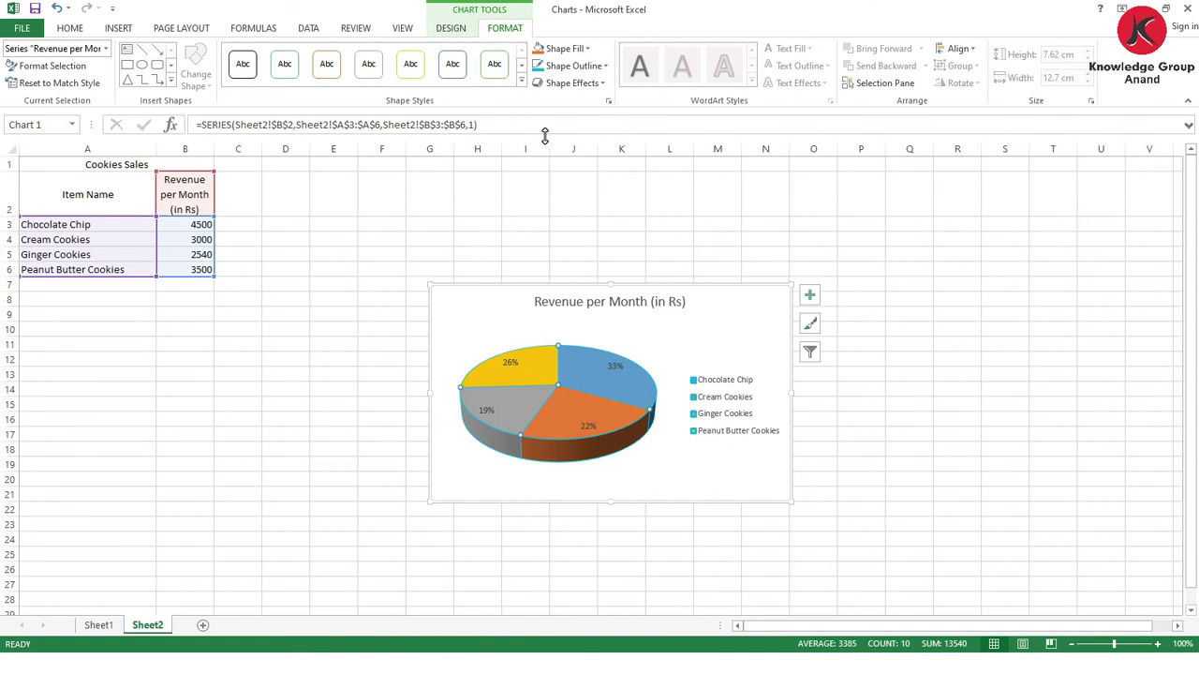
- Format the pie's percentage data labels in bold Times New Roman at size 14
{"action": "mouse_move", "coordinate": [585, 386]}
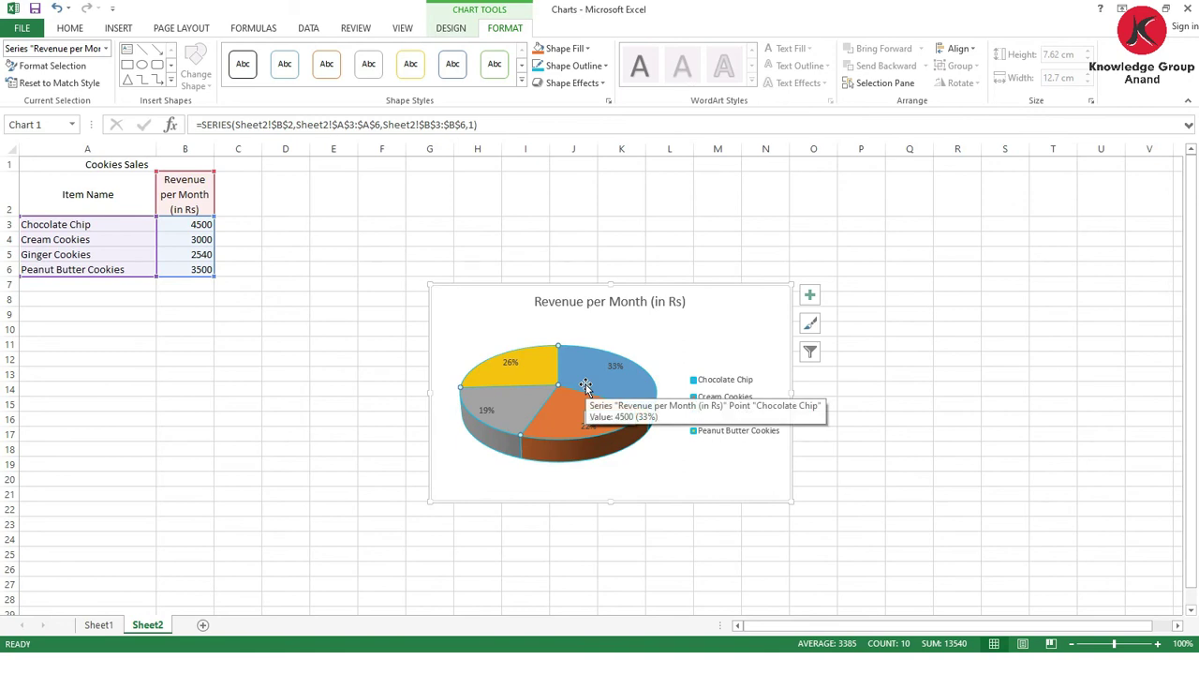
{"action": "double_click", "coordinate": [611, 367]}
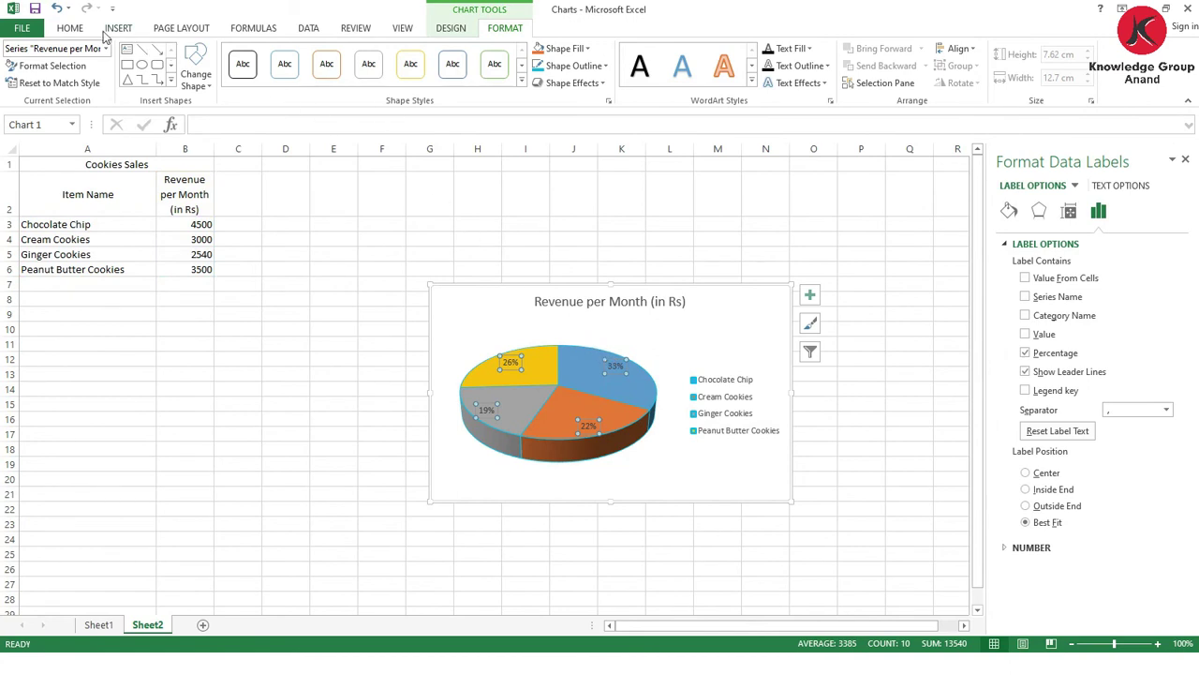
{"action": "left_click", "coordinate": [73, 28]}
{"action": "left_click", "coordinate": [141, 54]}
{"action": "type", "text": "Times New Roman"}
{"action": "key", "text": "Return"}
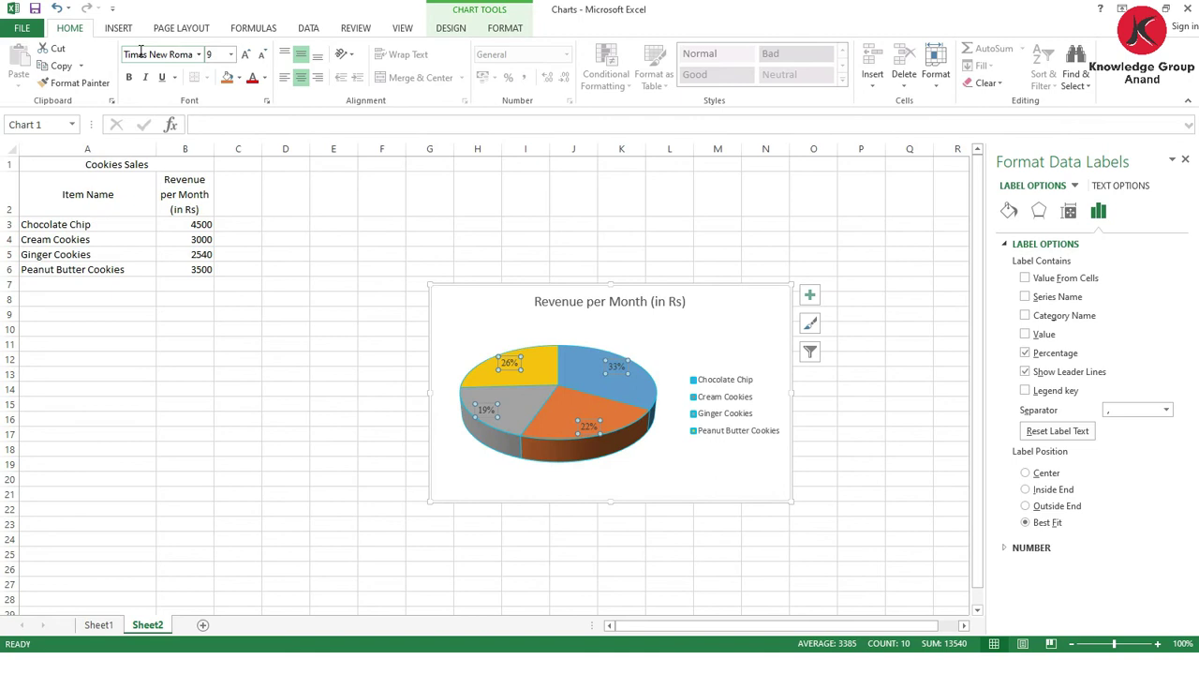
{"action": "left_click", "coordinate": [129, 77]}
{"action": "left_click", "coordinate": [246, 56]}
{"action": "left_click", "coordinate": [245, 56]}
{"action": "left_click", "coordinate": [246, 56]}
{"action": "left_click", "coordinate": [246, 57]}
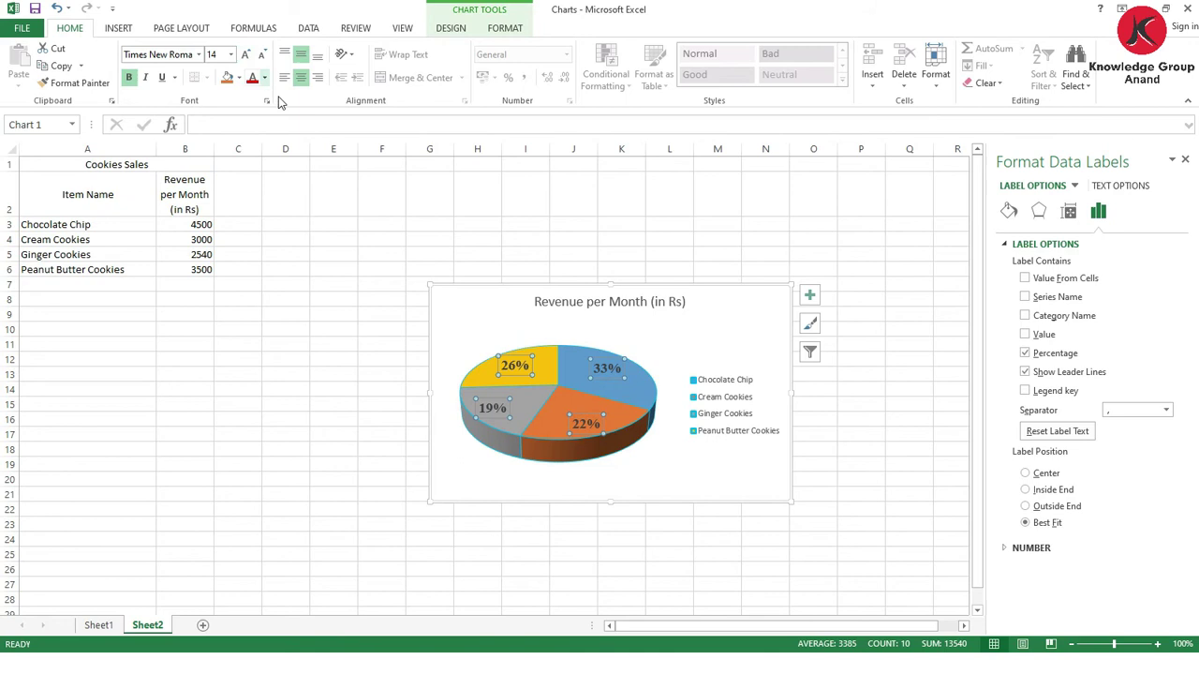
{"action": "left_click", "coordinate": [573, 351]}
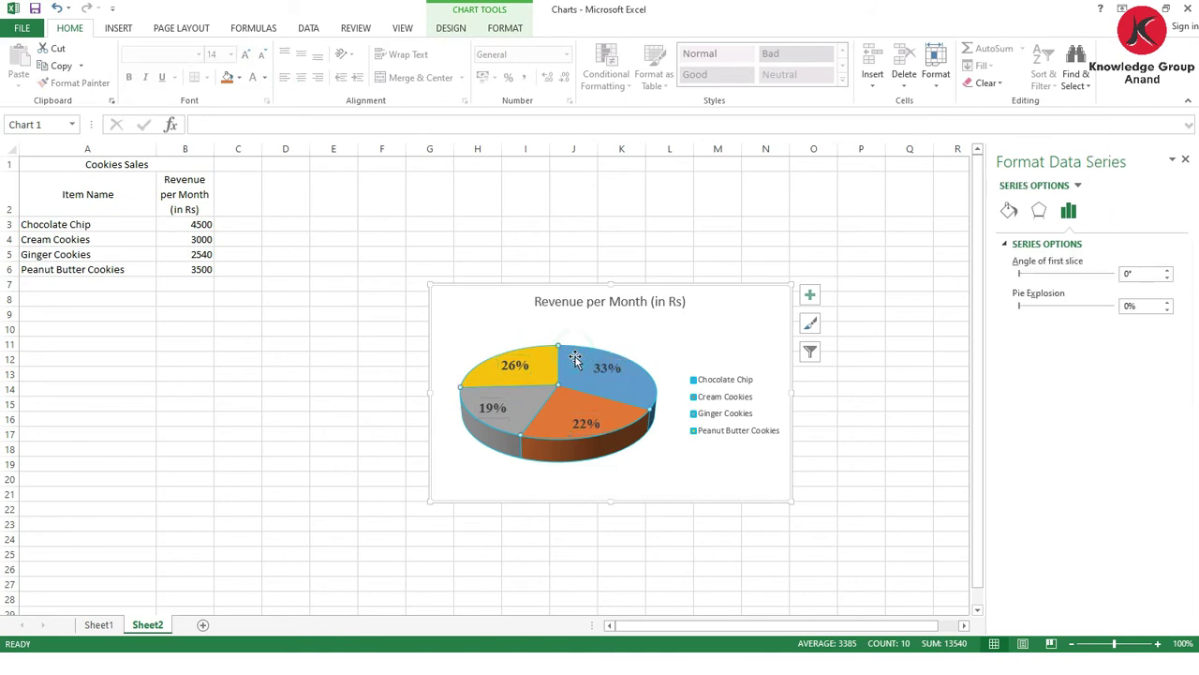
{"action": "left_click", "coordinate": [506, 28]}
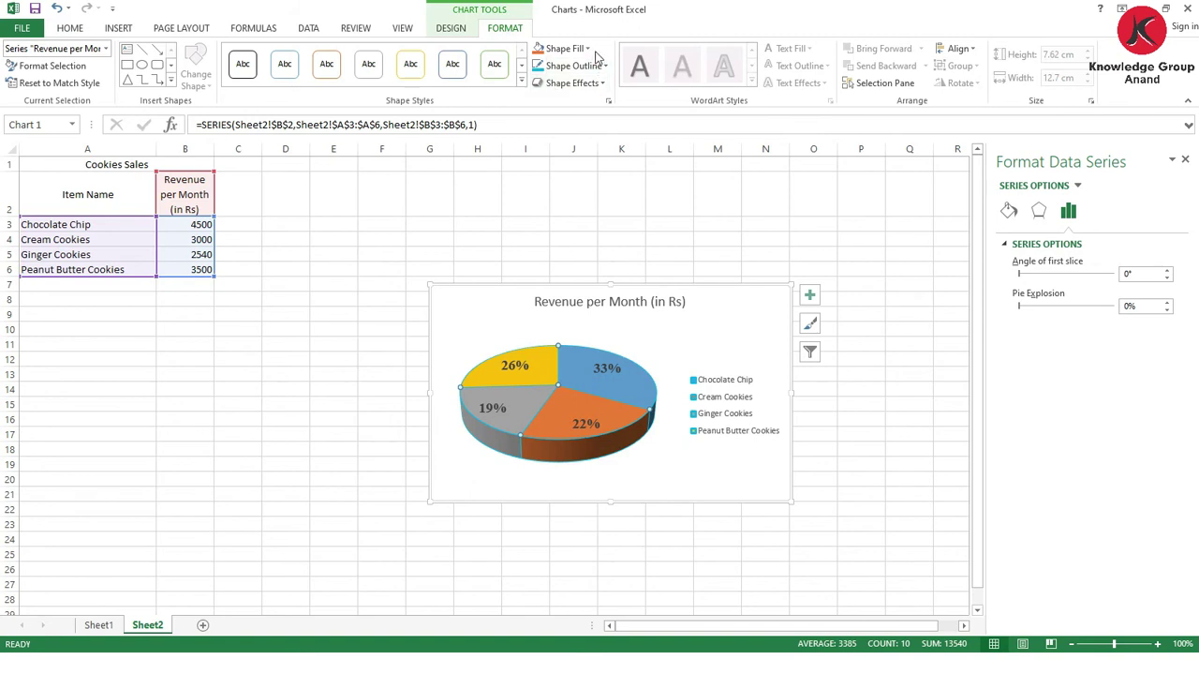
{"action": "left_click", "coordinate": [565, 48]}
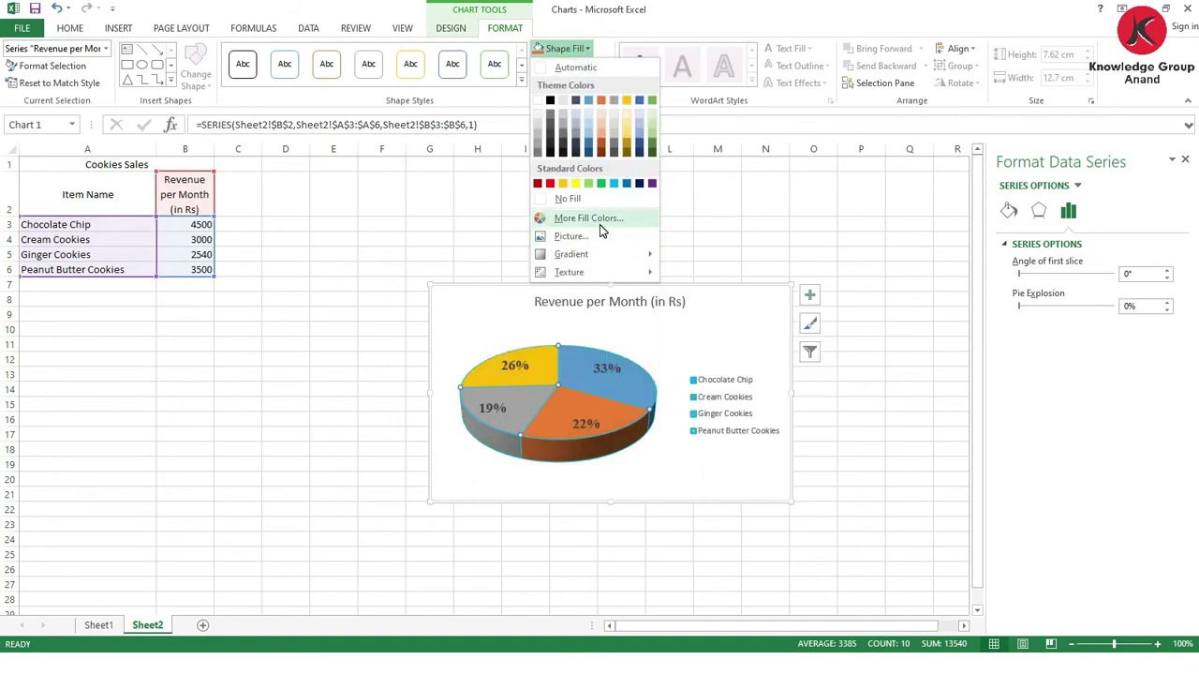
{"action": "mouse_move", "coordinate": [602, 275]}
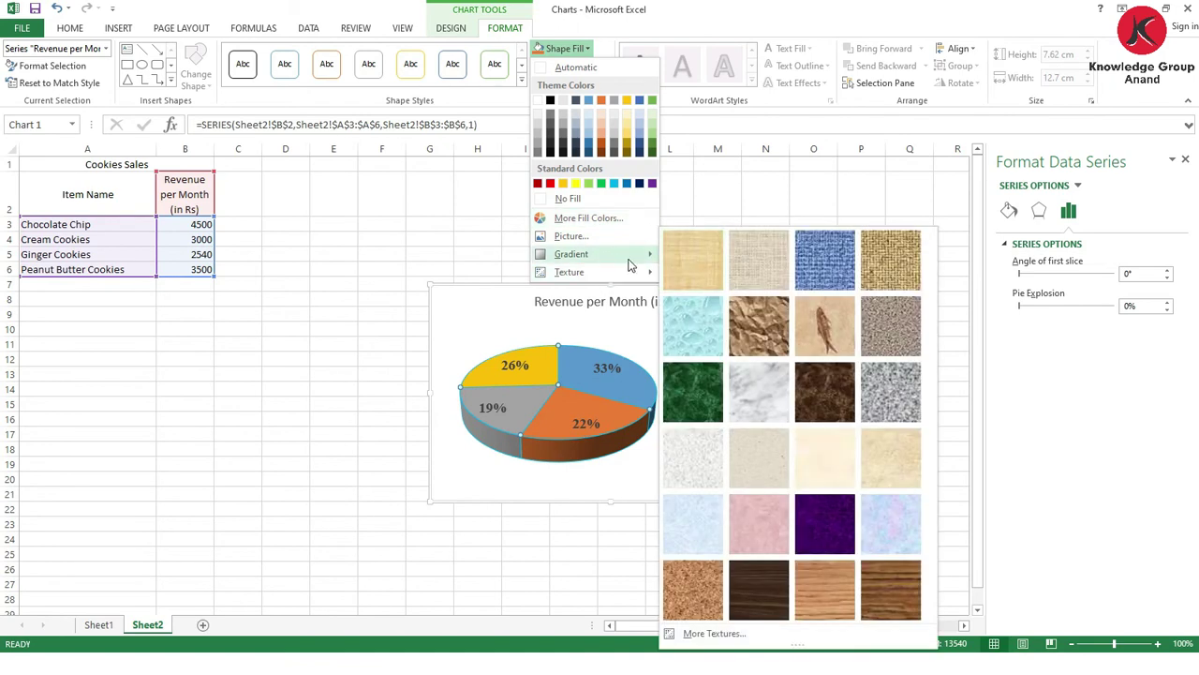
{"action": "mouse_move", "coordinate": [630, 261]}
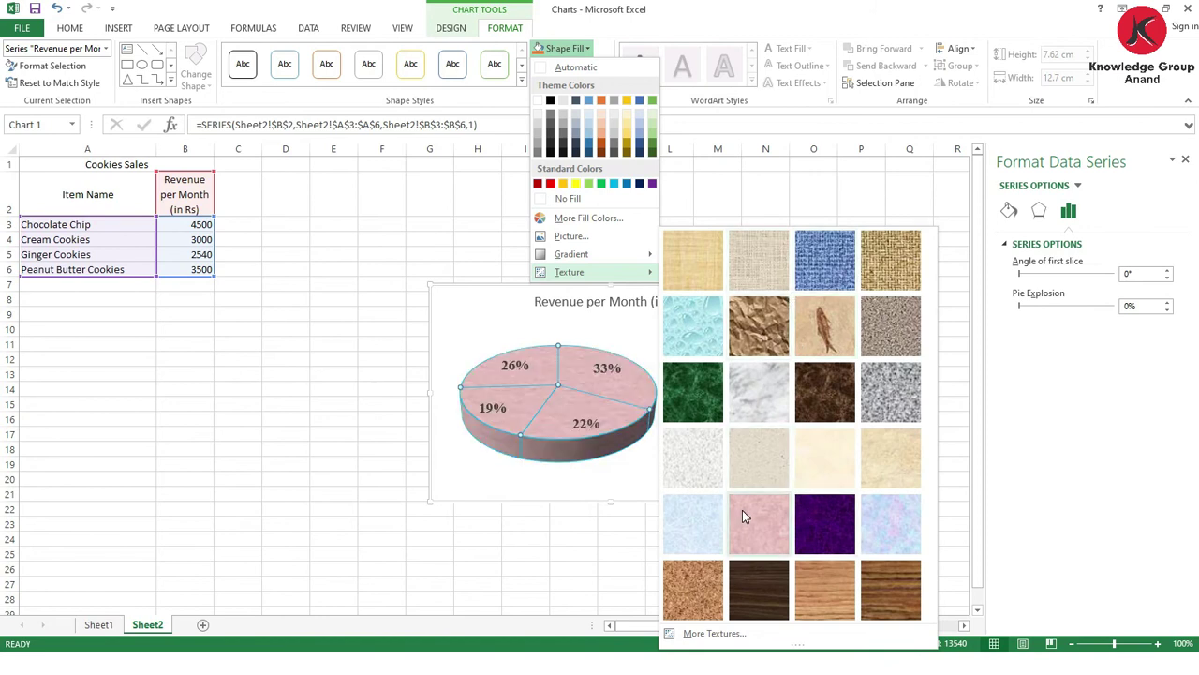
{"action": "left_click", "coordinate": [610, 390]}
- Fill the Chocolate Chip slice with Light Blue and pull it out of the pie by about 26%
{"action": "left_click", "coordinate": [601, 379]}
{"action": "left_click", "coordinate": [589, 380]}
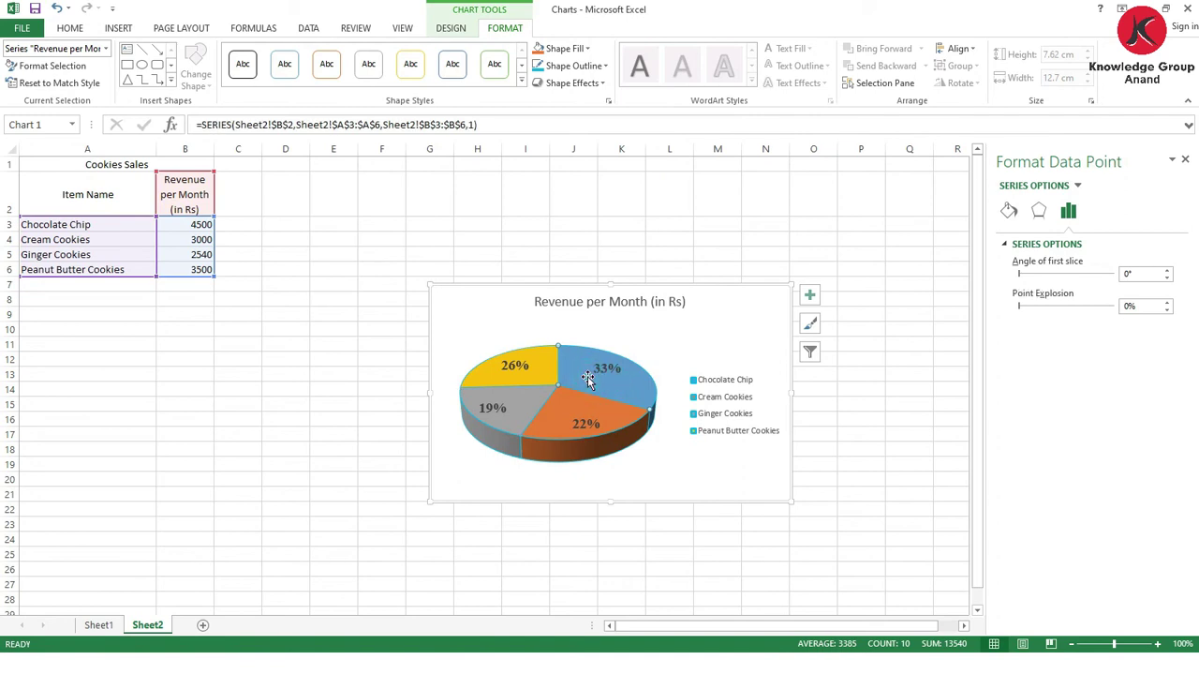
{"action": "left_click", "coordinate": [581, 47]}
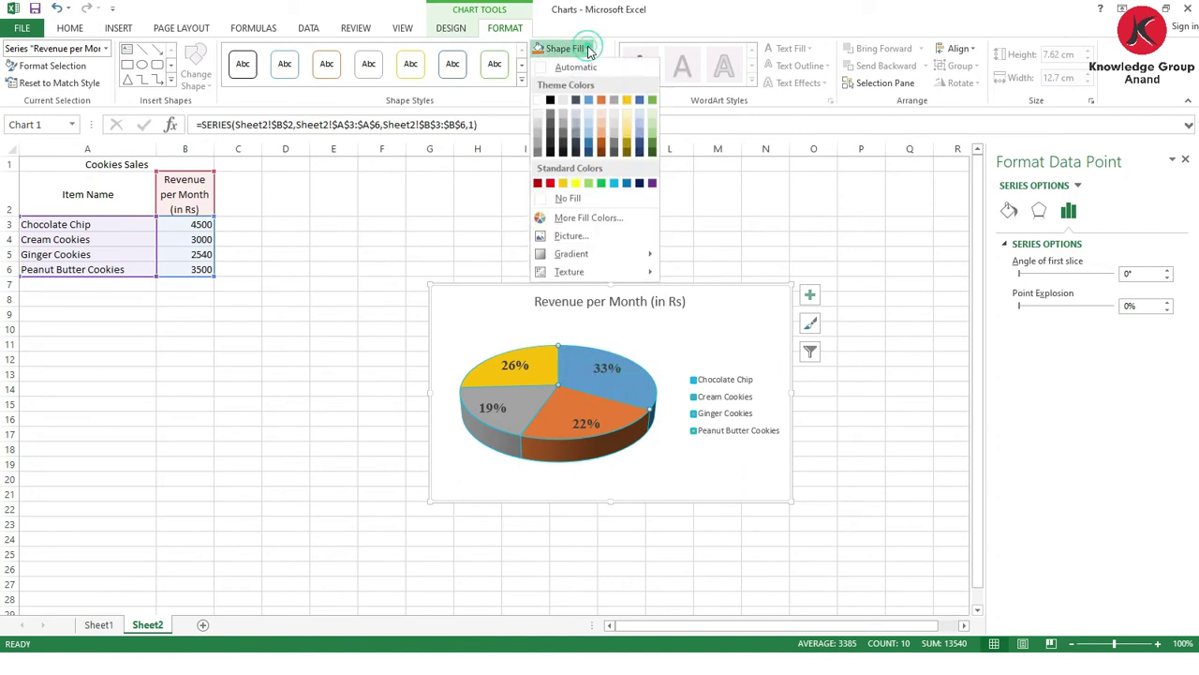
{"action": "left_click", "coordinate": [615, 184]}
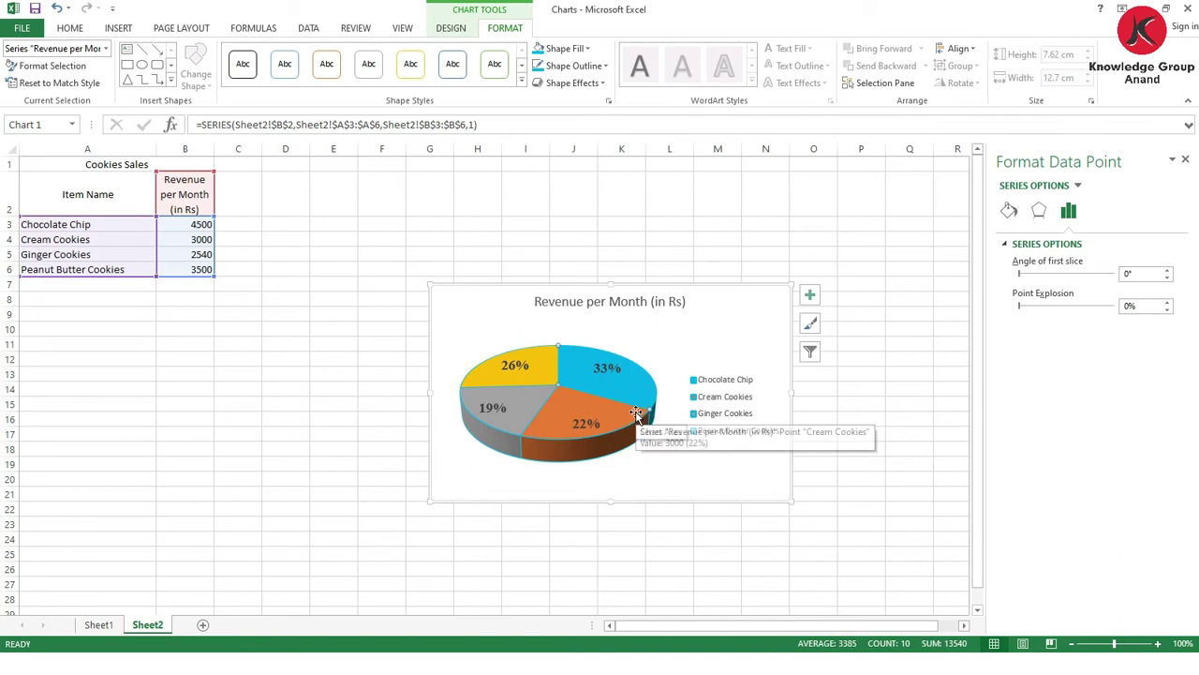
{"action": "left_click_drag", "start_coordinate": [604, 384], "coordinate": [625, 377]}
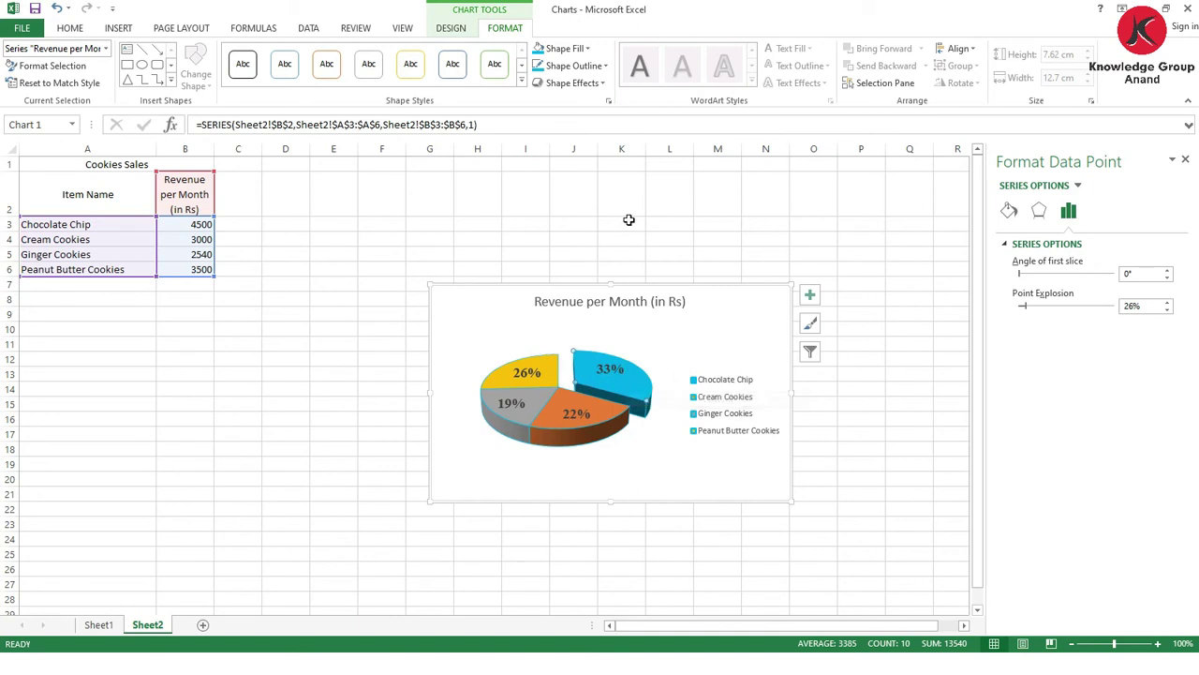
- Move the pie chart up beside the sales table, with its corner in column D at row 2
{"action": "left_click", "coordinate": [498, 302]}
{"action": "left_click_drag", "start_coordinate": [497, 300], "coordinate": [316, 183]}
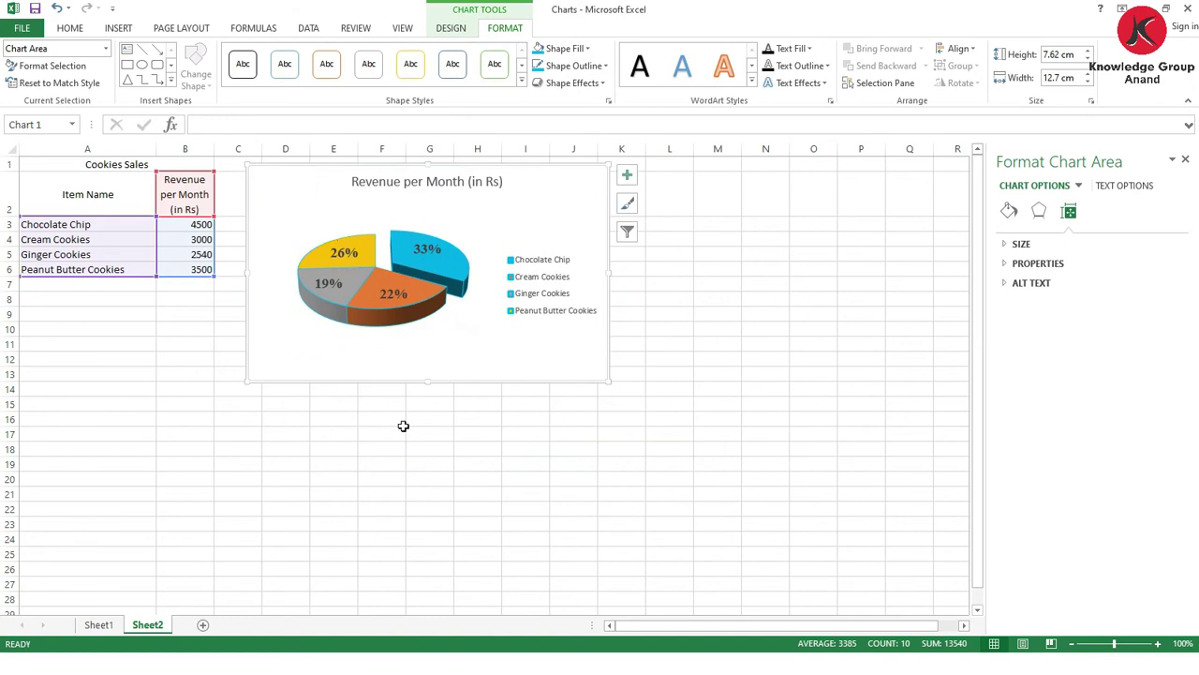
{"action": "left_click", "coordinate": [450, 433]}
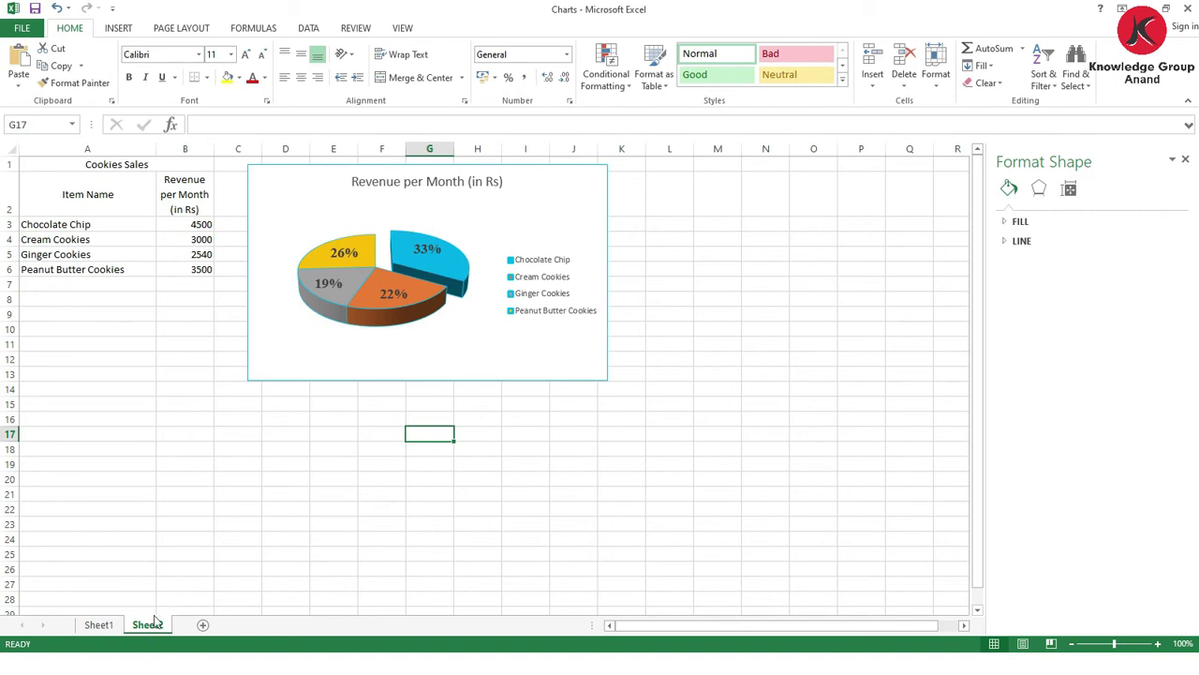
{"action": "mouse_move", "coordinate": [320, 204]}
{"action": "left_mouse_down"}
{"action": "mouse_move", "coordinate": [334, 219]}
{"action": "mouse_move", "coordinate": [315, 202]}
{"action": "left_mouse_up"}
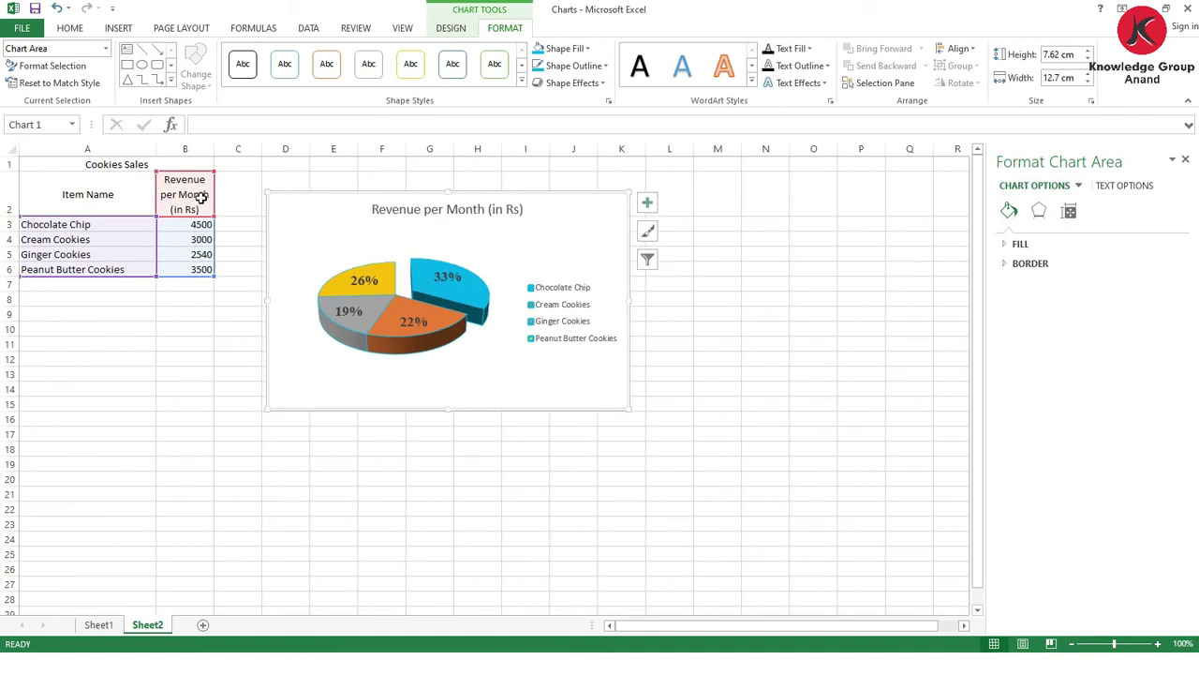
- Review the pie chart types offered for the cookie sales table A1:B6 without inserting one
{"action": "left_click_drag", "start_coordinate": [131, 166], "coordinate": [146, 270]}
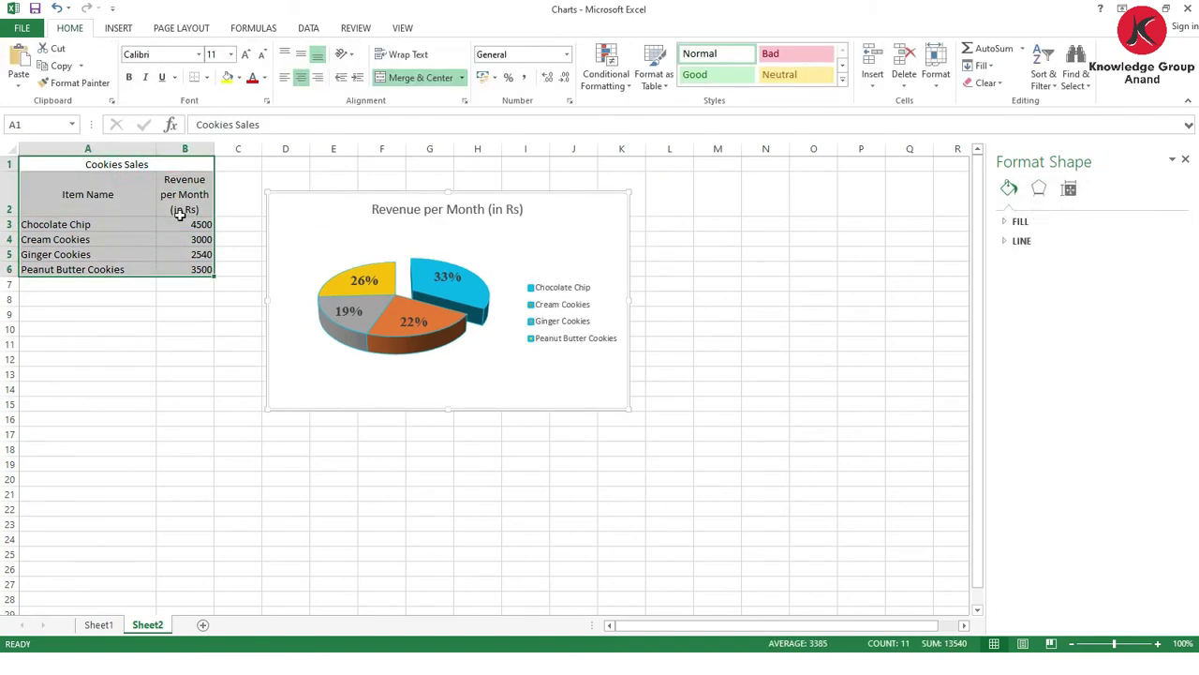
{"action": "left_click", "coordinate": [132, 30]}
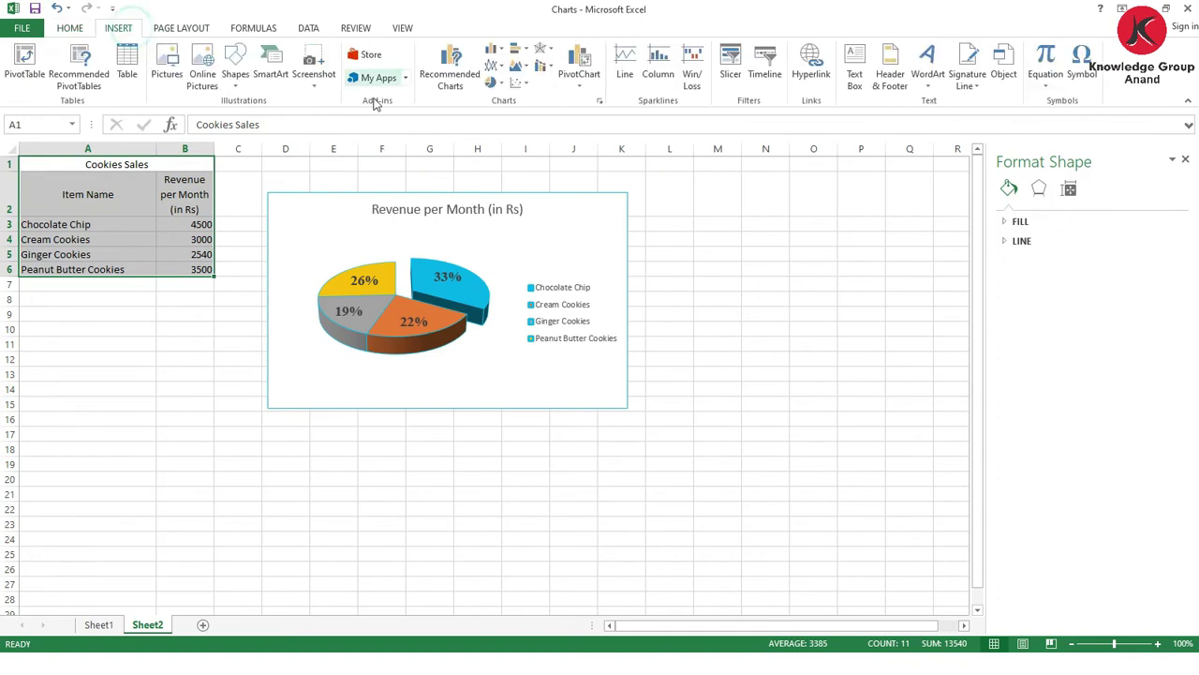
{"action": "left_click", "coordinate": [602, 102]}
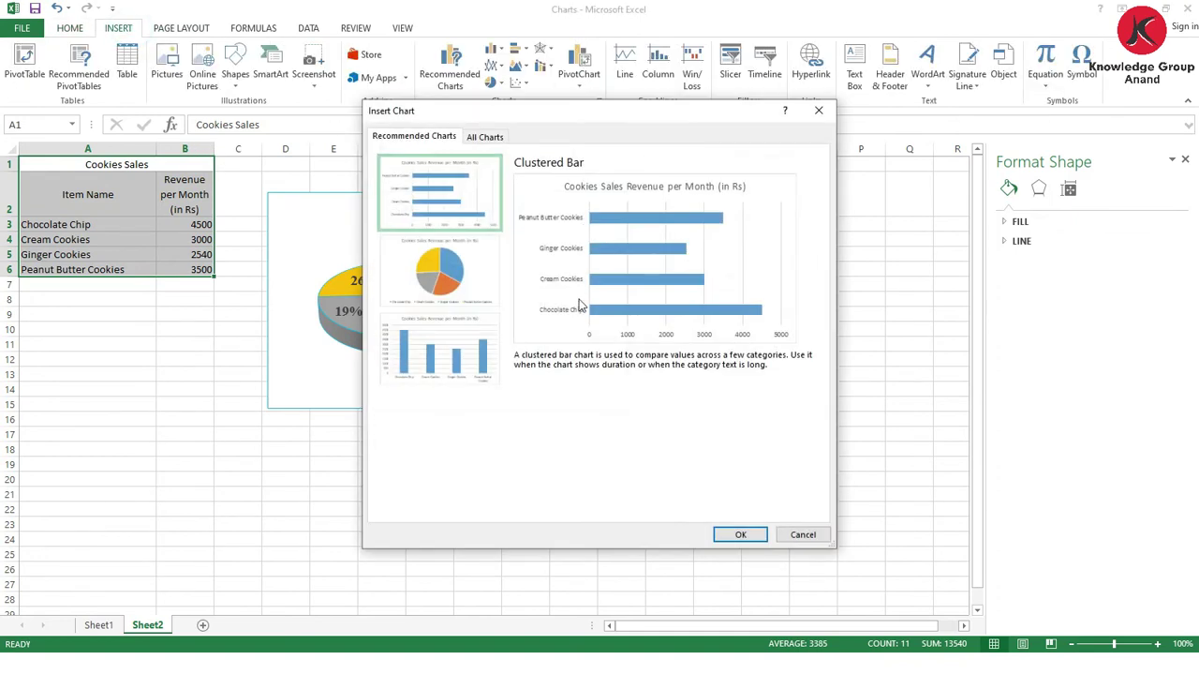
{"action": "left_click", "coordinate": [484, 137]}
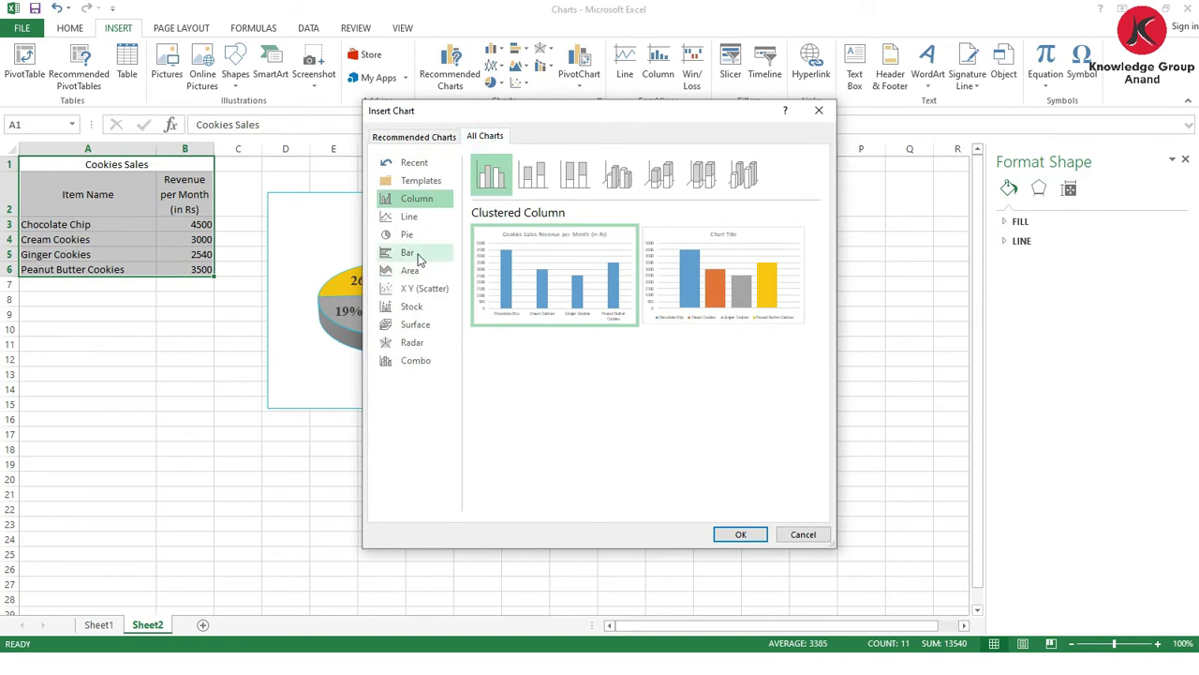
{"action": "left_click", "coordinate": [407, 233]}
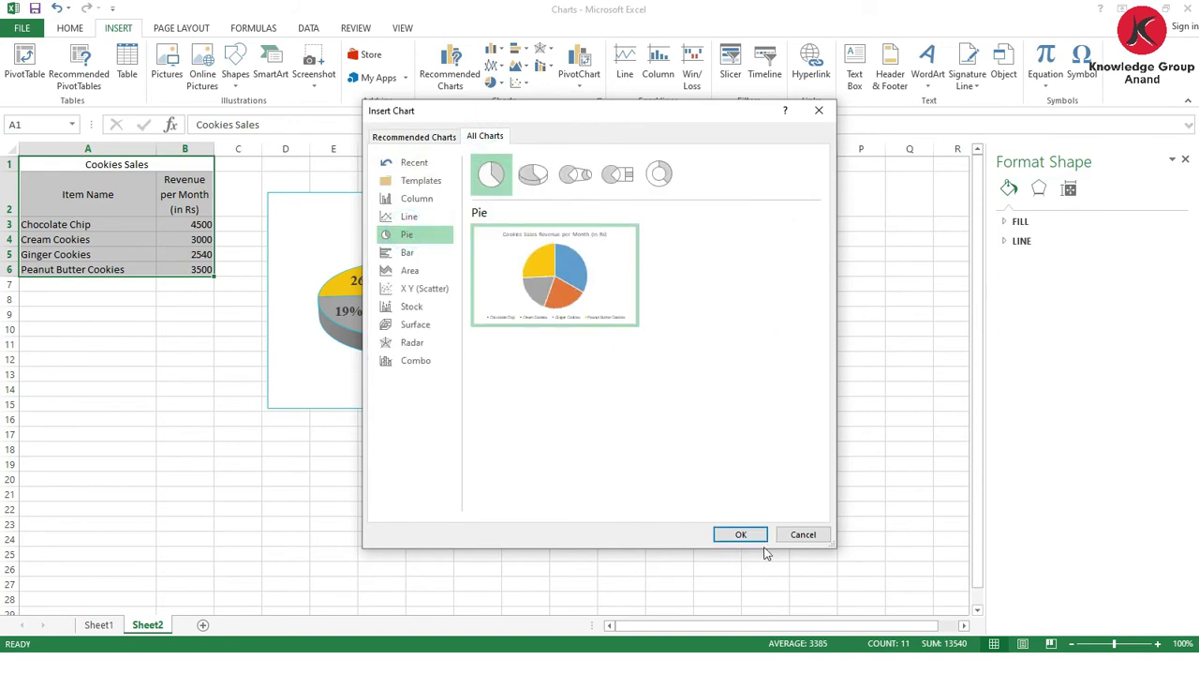
{"action": "left_click", "coordinate": [801, 542]}
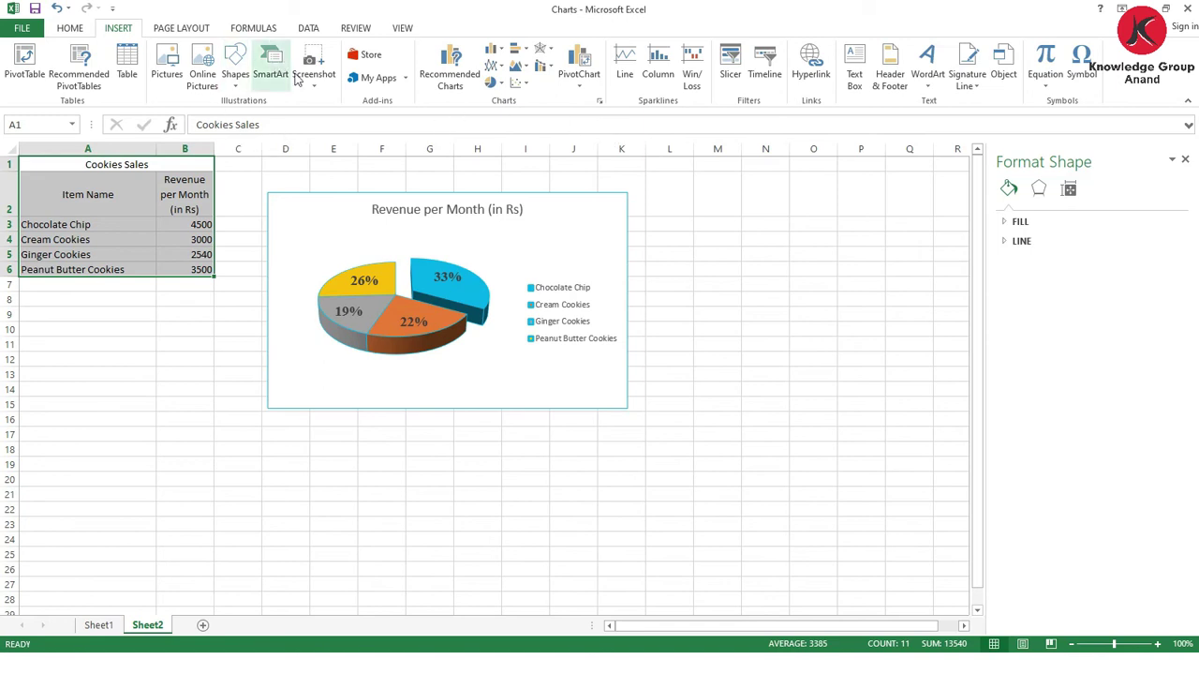
- Move the cookie sales pie chart from Sheet2 onto a new chart sheet of its own
{"action": "left_click", "coordinate": [306, 207]}
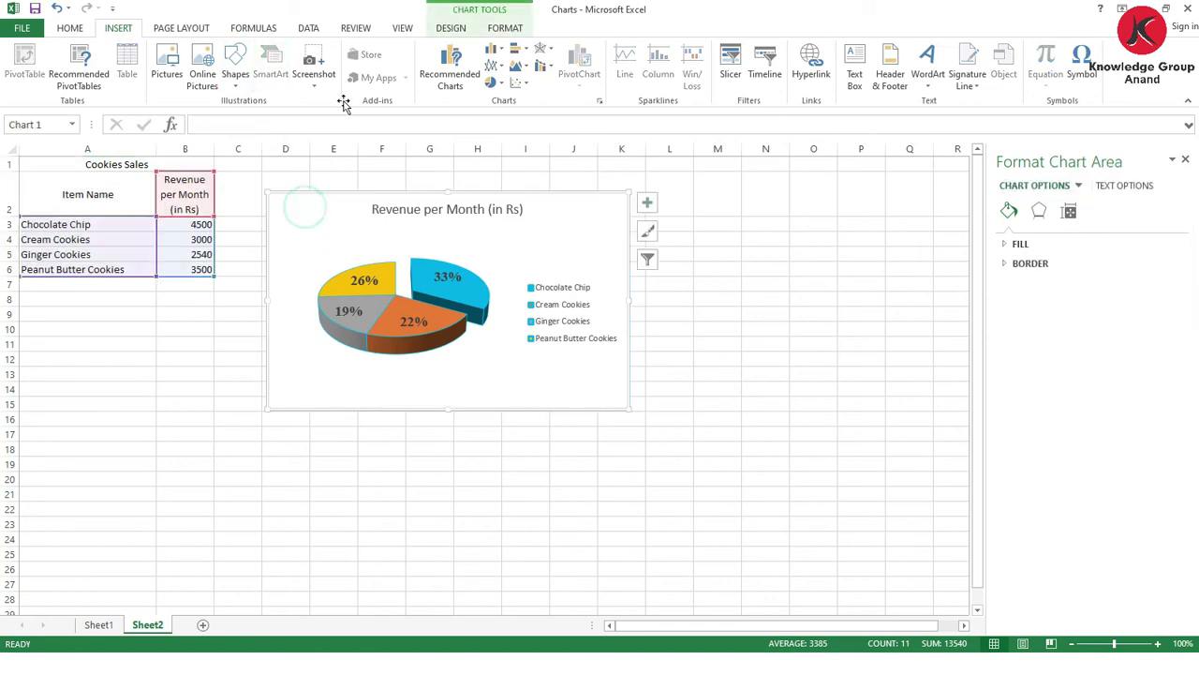
{"action": "left_click", "coordinate": [467, 28]}
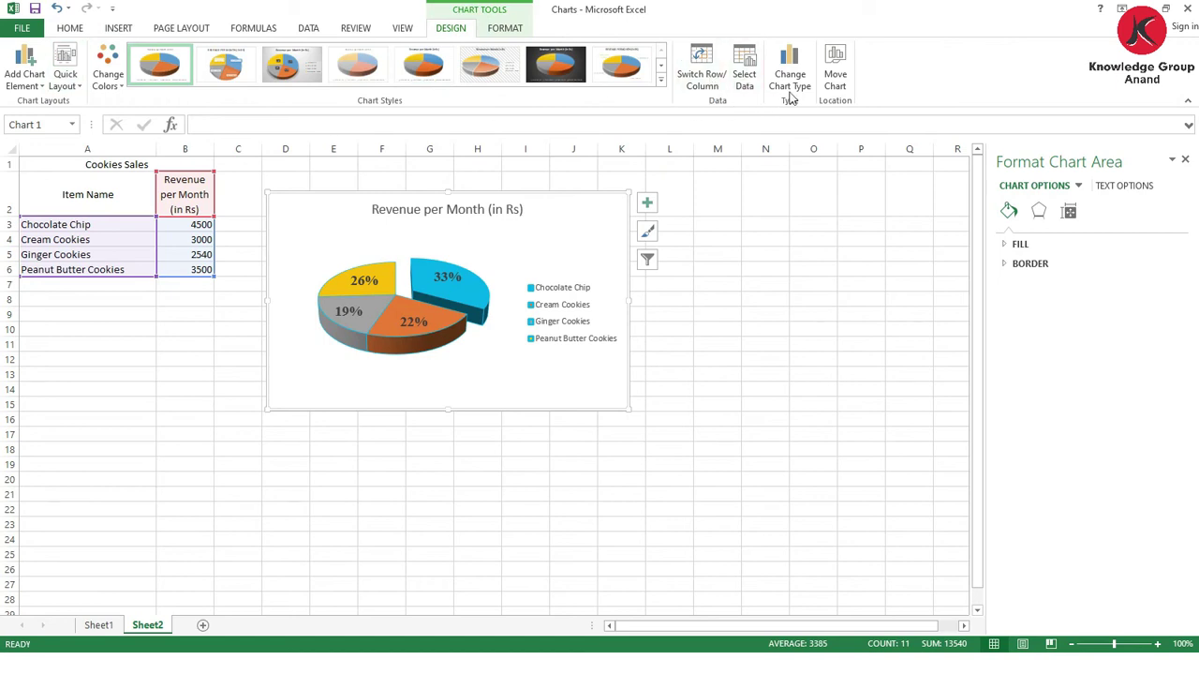
{"action": "left_click", "coordinate": [837, 61]}
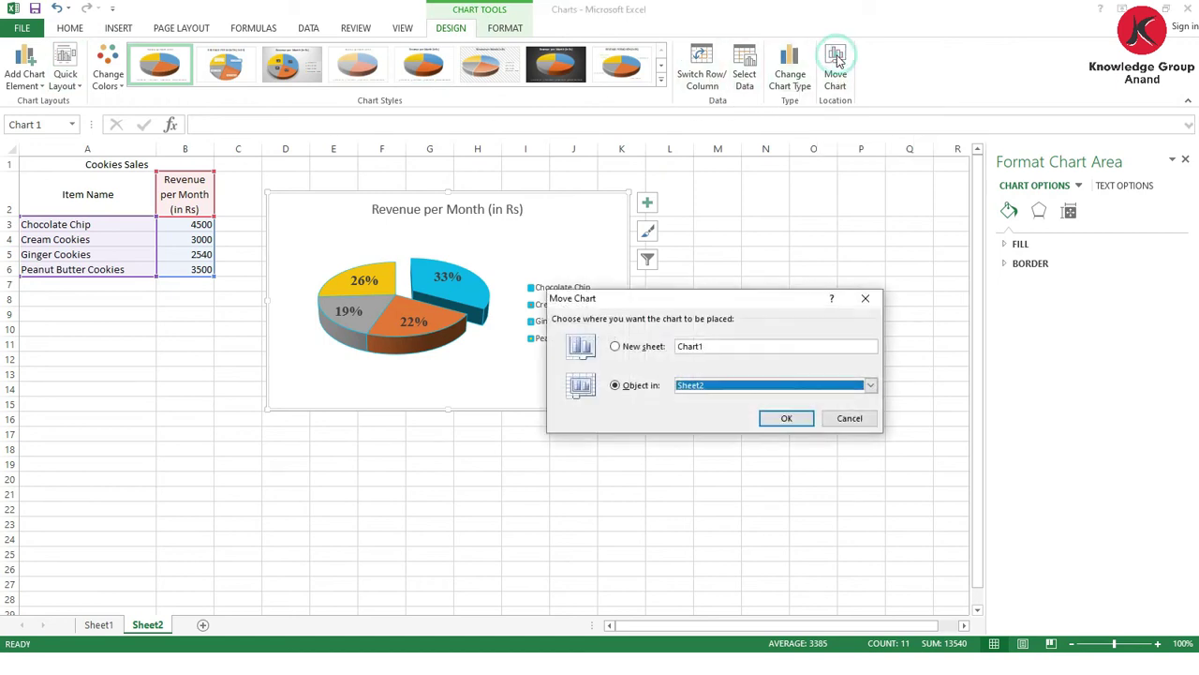
{"action": "left_click", "coordinate": [628, 348]}
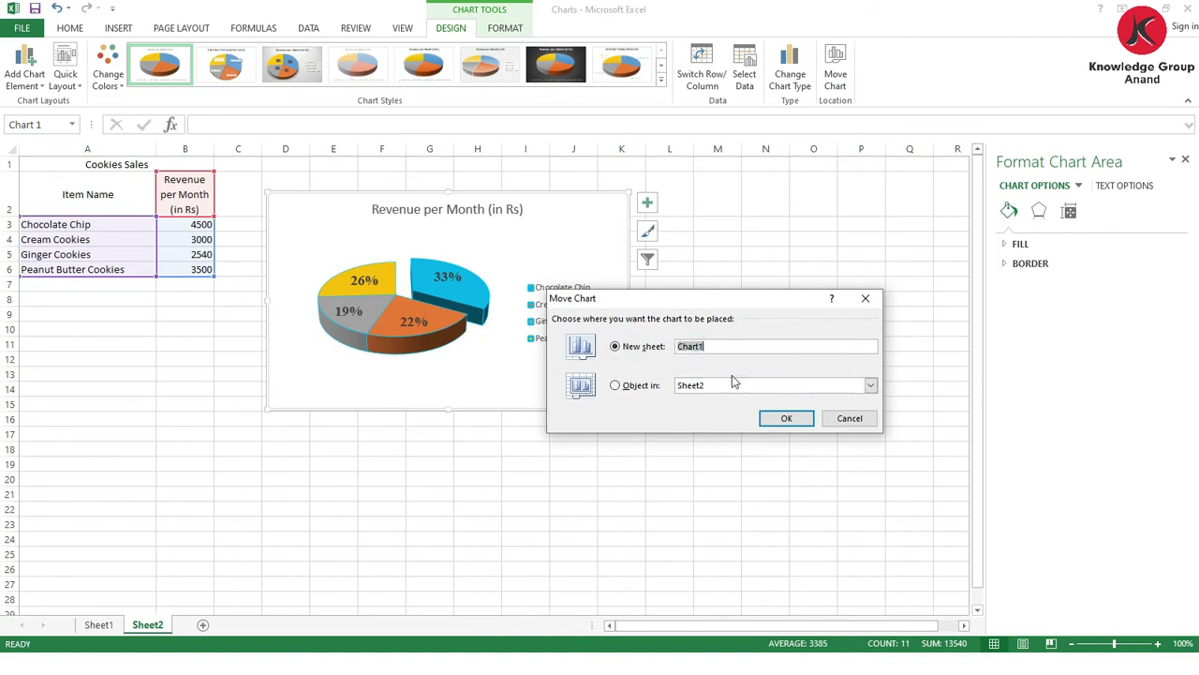
{"action": "left_click", "coordinate": [779, 418]}
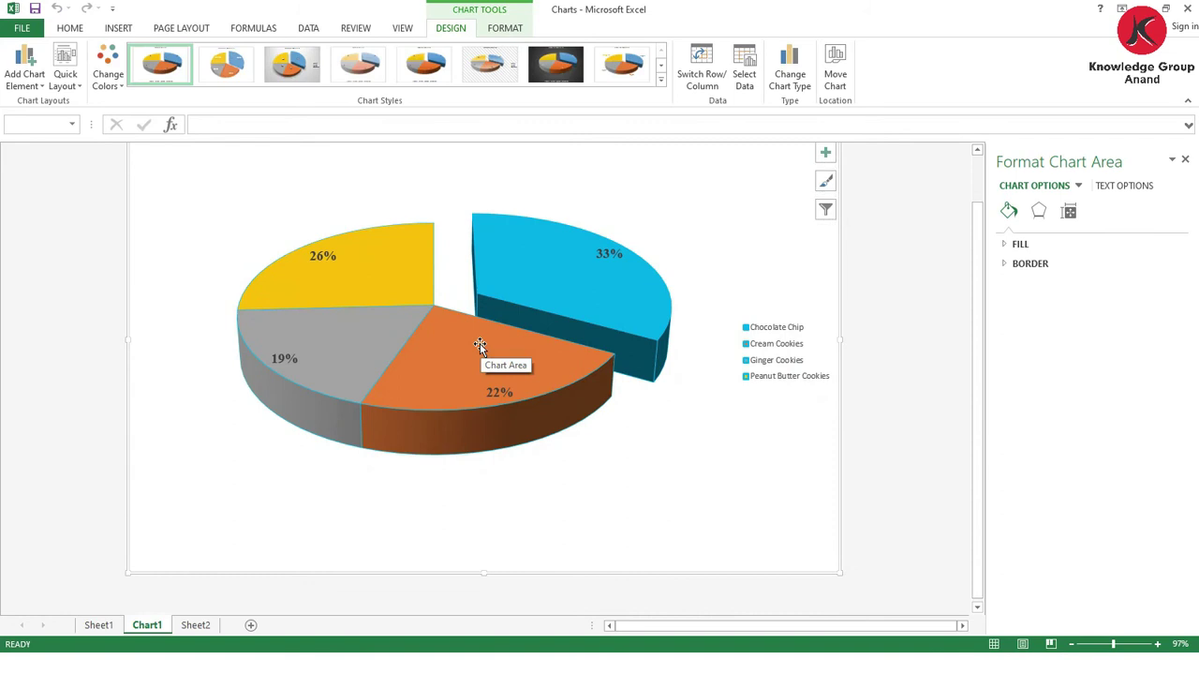
- Place the Chart1 sheet after Sheet2 and check both sheets, ending on the pie chart
{"action": "left_click_drag", "start_coordinate": [165, 634], "coordinate": [211, 626]}
{"action": "left_click", "coordinate": [155, 625]}
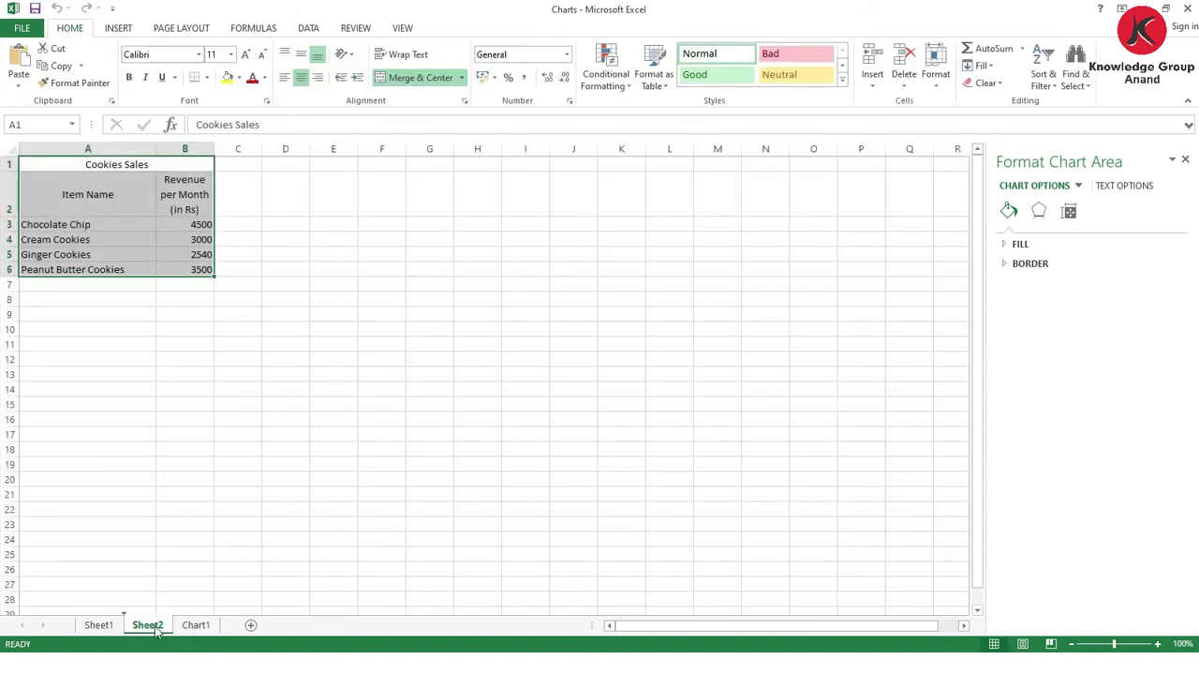
{"action": "left_click", "coordinate": [197, 625]}
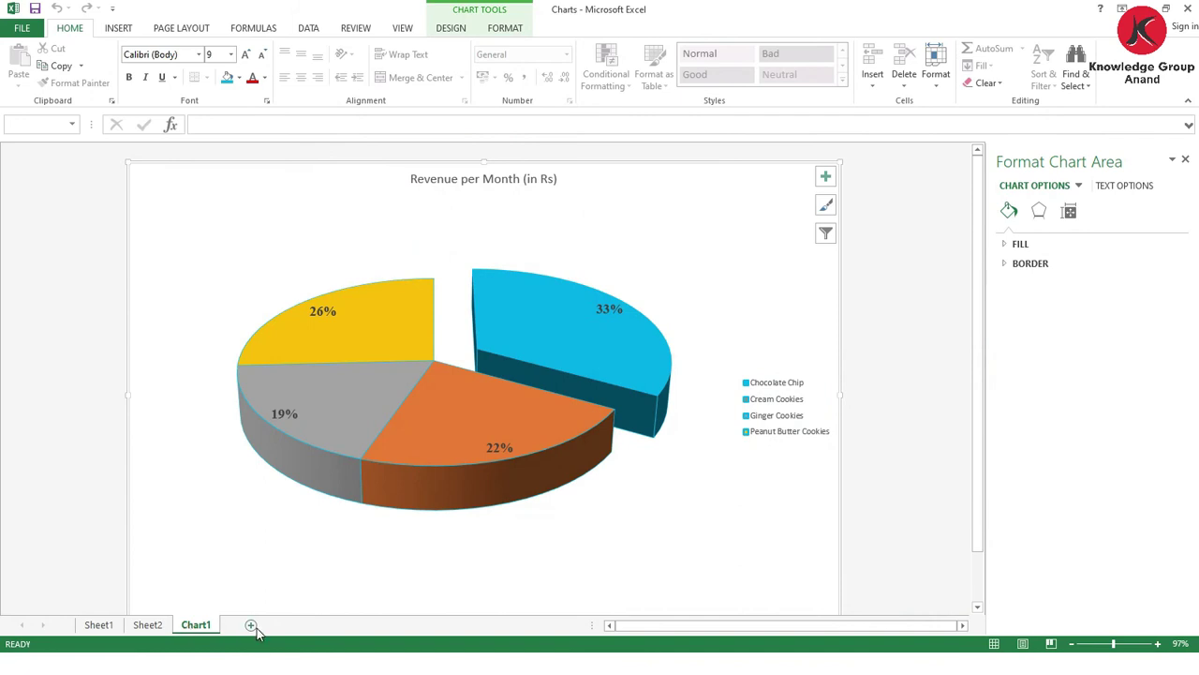
- Add a new worksheet, merge and center A1:E1, and enter the title "Sales of Chocolates By Sales people"
{"action": "left_click", "coordinate": [251, 625]}
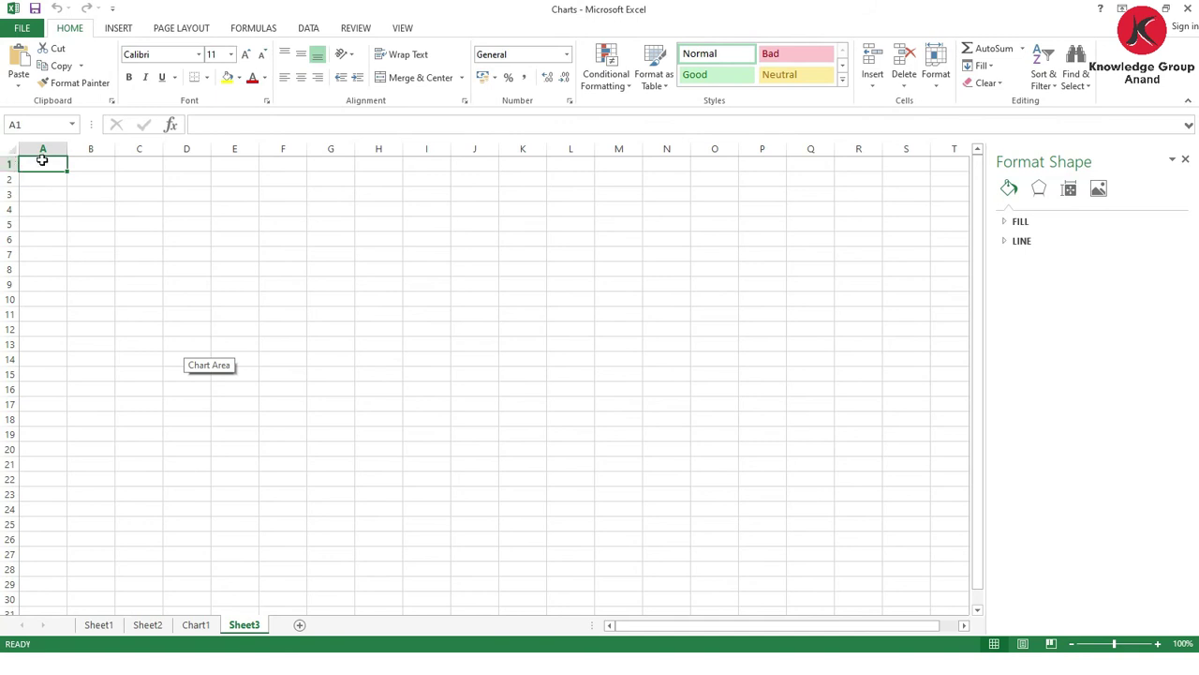
{"action": "left_click_drag", "start_coordinate": [45, 159], "coordinate": [234, 164]}
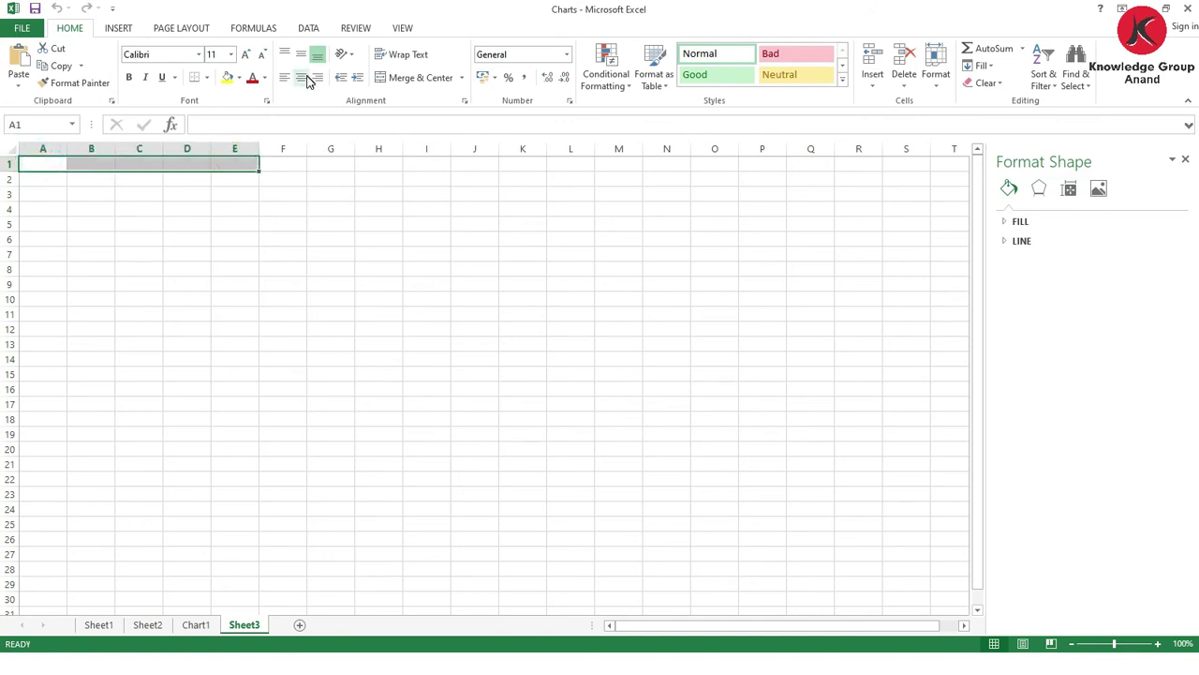
{"action": "left_click", "coordinate": [406, 79]}
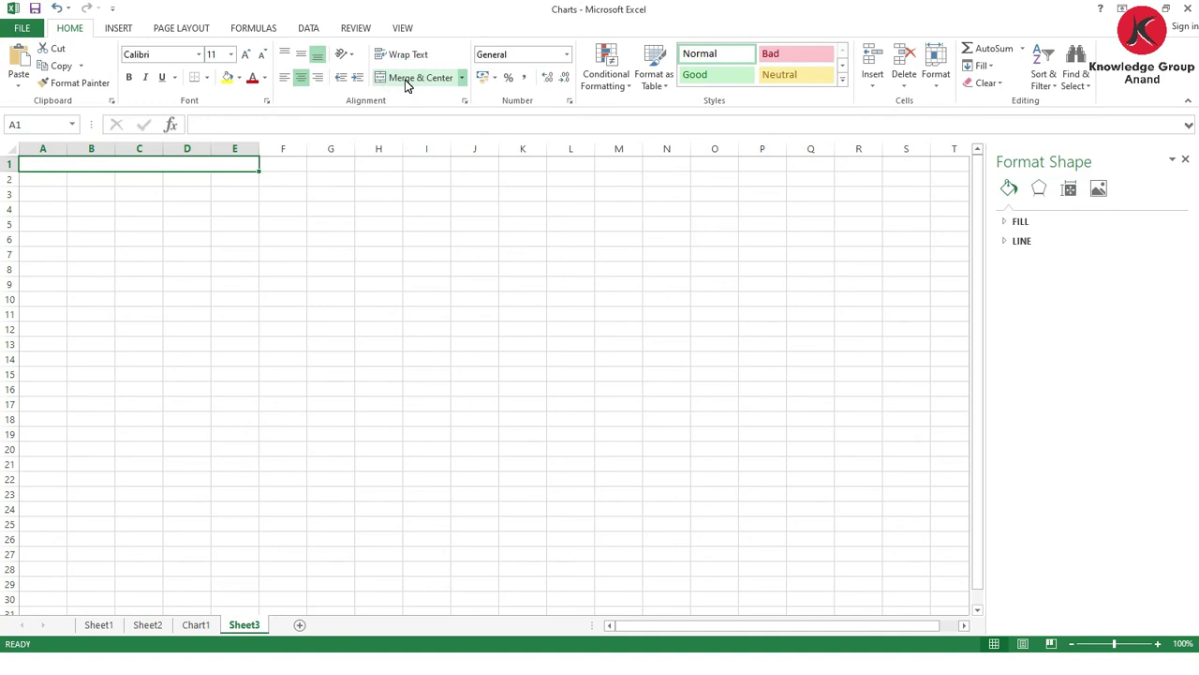
{"action": "type", "text": "Sales of"}
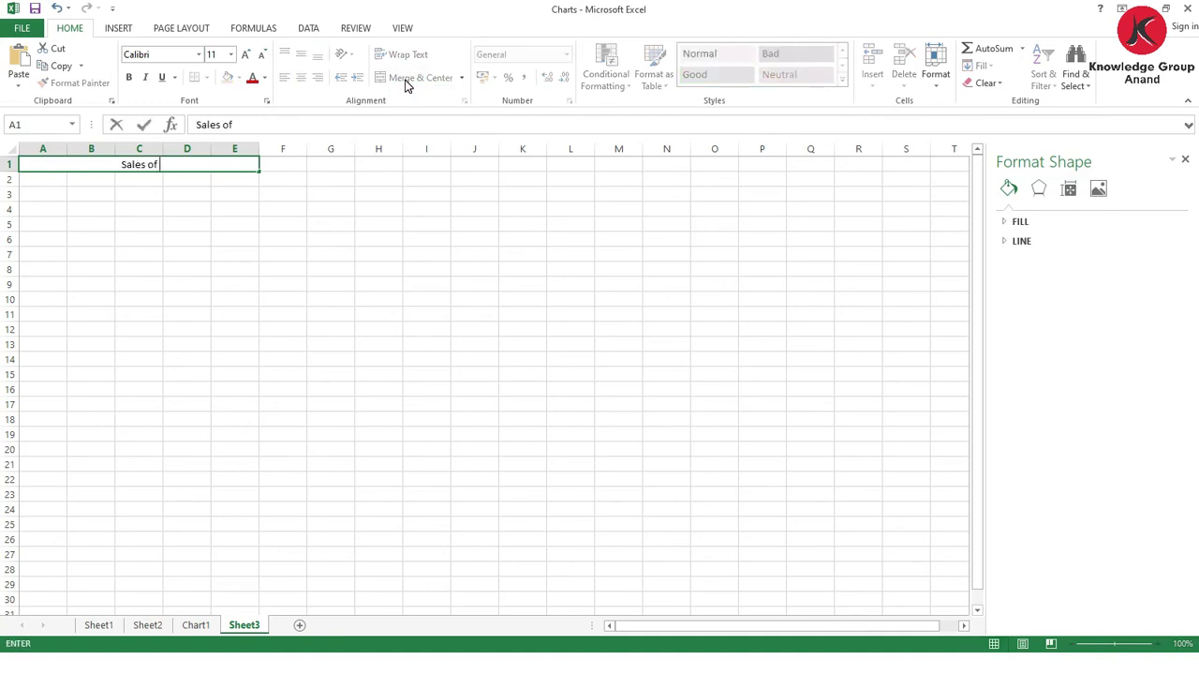
{"action": "type", "text": " Cholcolates By Sales"}
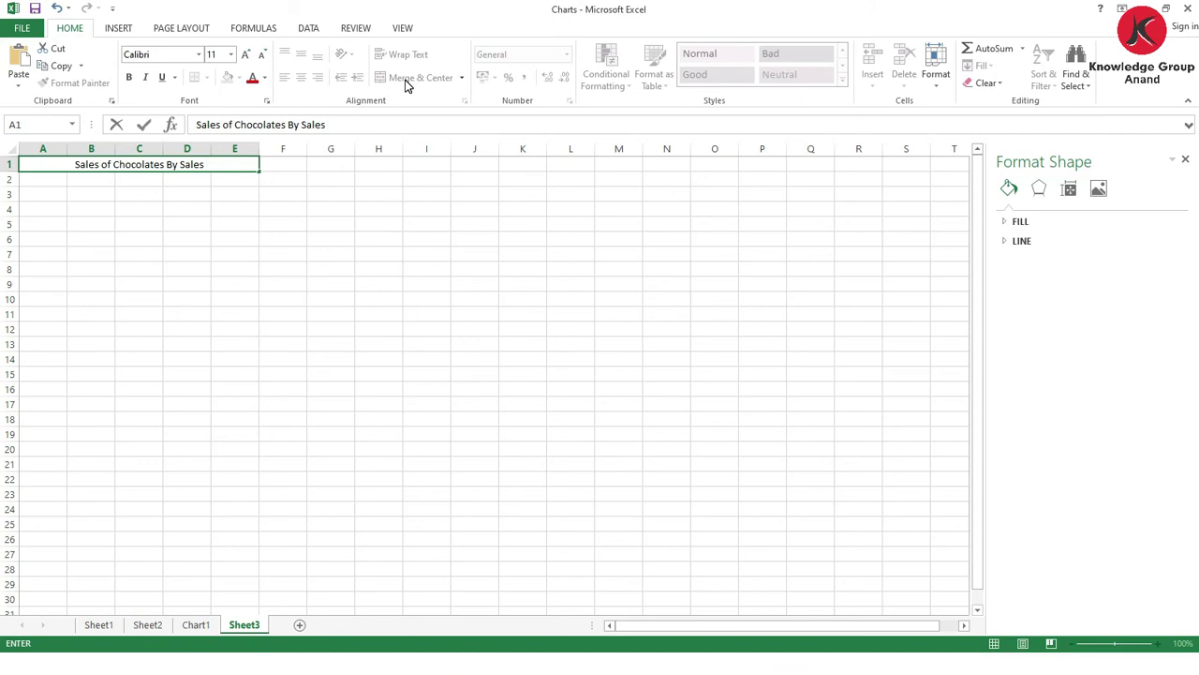
{"action": "type", "text": " people"}
{"action": "key", "text": "Return"}
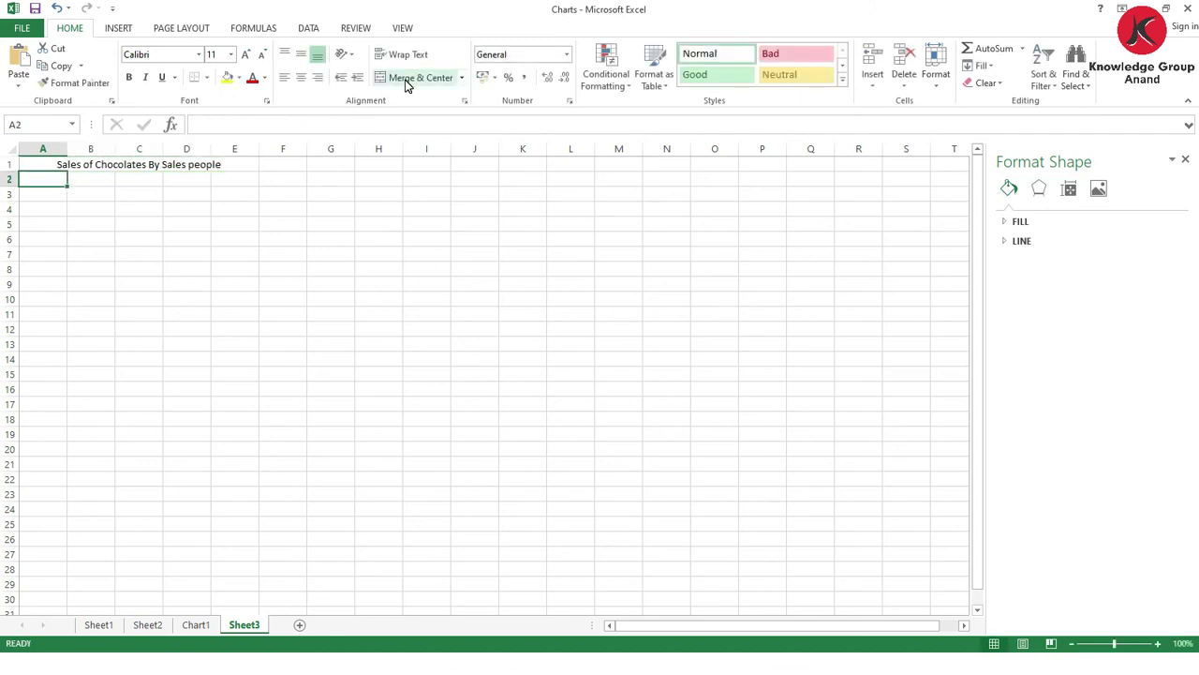
- Enter the column headings "Name" in A2 and "Sales in Year 1" in B2
{"action": "type", "text": "Name"}
{"action": "key", "text": "Tab"}
{"action": "type", "text": "Sales onm"}
{"action": "key", "text": "BackSpace"}
{"action": "key", "text": "BackSpace"}
{"action": "key", "text": "BackSpace"}
{"action": "type", "text": "in Year"}
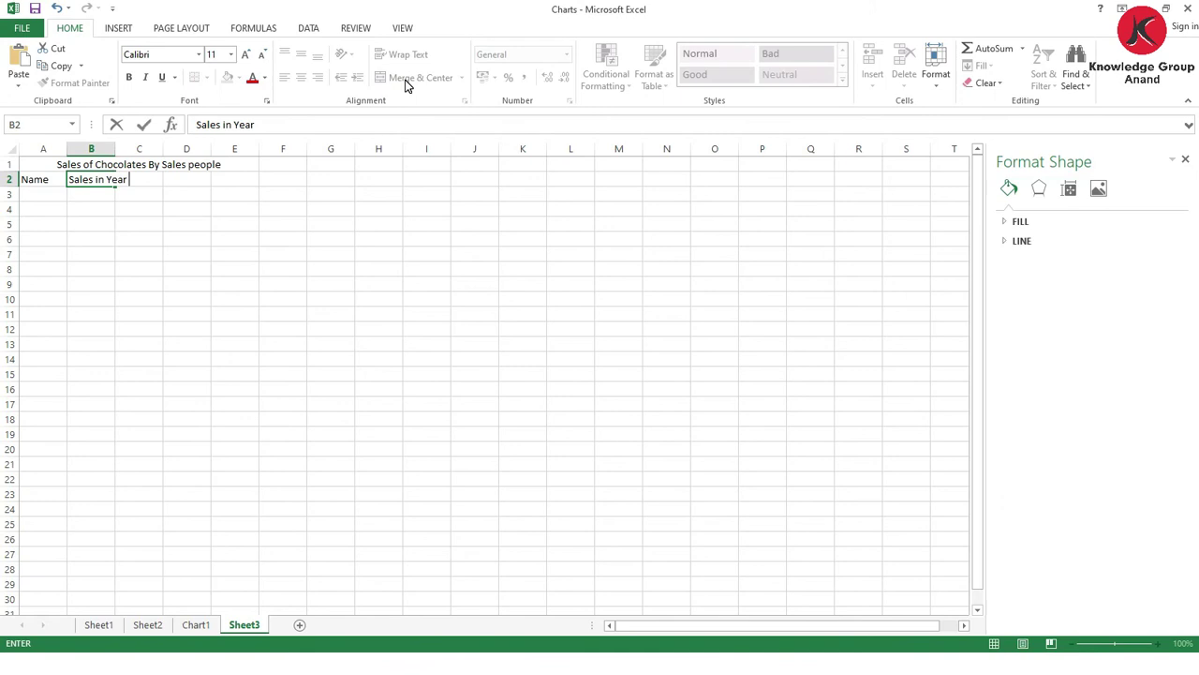
{"action": "type", "text": " 1"}
{"action": "key", "text": "Return"}
- Copy the heading in B2 to C2 and change the copy to "Sales in Year 2"
{"action": "key", "text": "Up"}
{"action": "key", "text": "Right"}
{"action": "key", "text": "ctrl+c"}
{"action": "key", "text": "Right"}
{"action": "key", "text": "ctrl+v"}
{"action": "key", "text": "F2"}
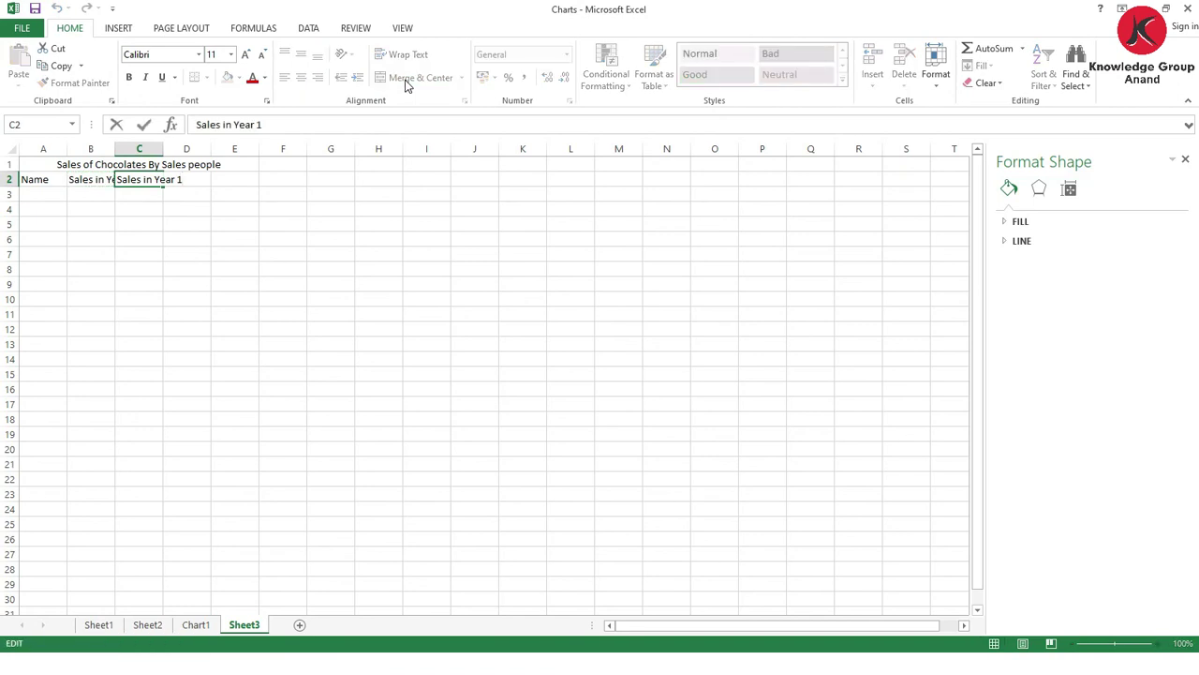
{"action": "key", "text": "BackSpace"}
{"action": "type", "text": "2"}
{"action": "key", "text": "Return"}
{"action": "key", "text": "Up"}
{"action": "key", "text": "Right"}
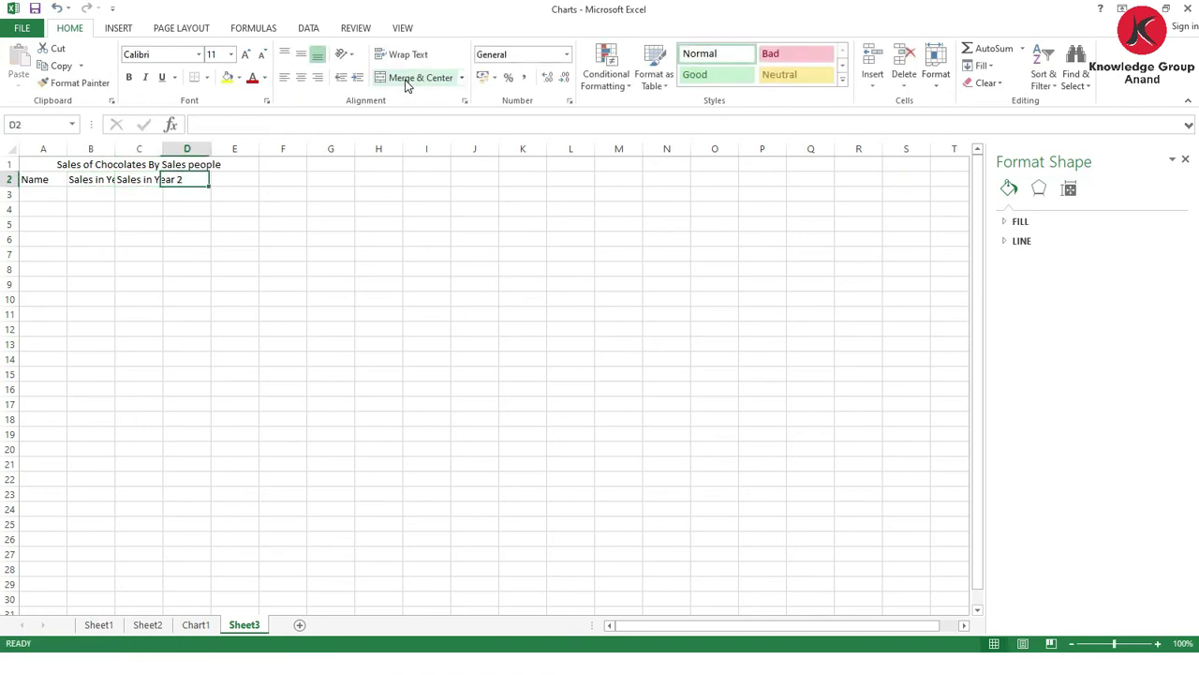
- Copy the "Sales in Year 2" heading from C2 into D2 and E2
{"action": "key", "text": "Left"}
{"action": "key", "text": "ctrl+c"}
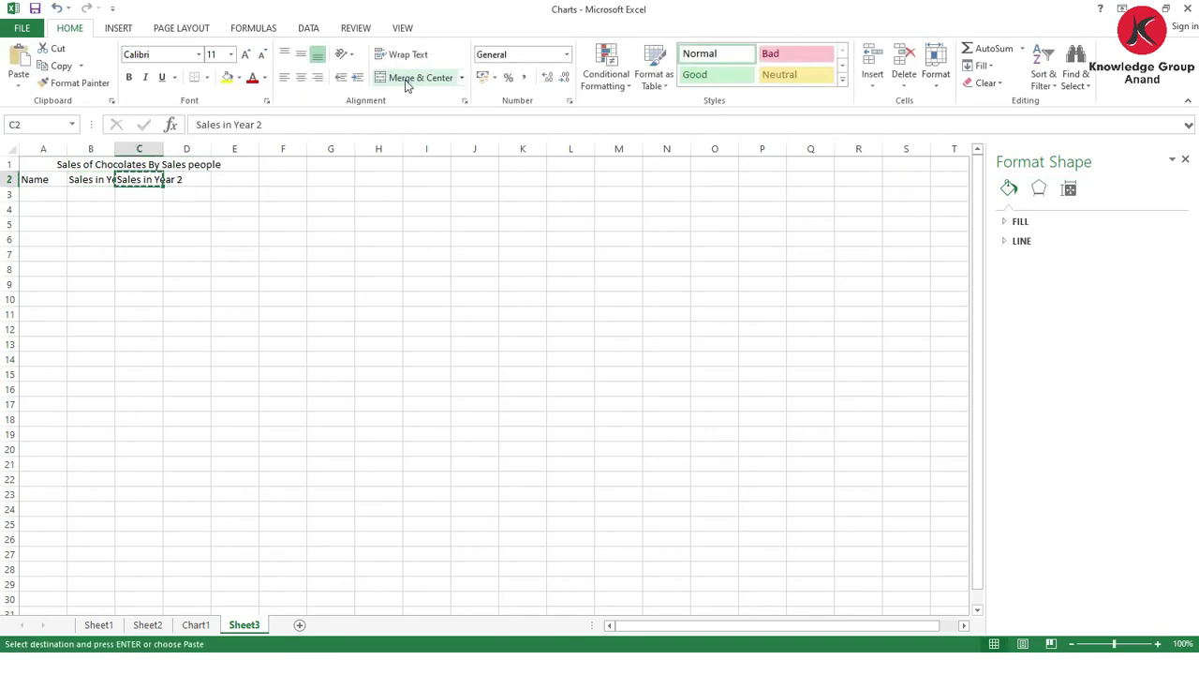
{"action": "key", "text": "Right"}
{"action": "key", "text": "ctrl+v"}
{"action": "key", "text": "Right"}
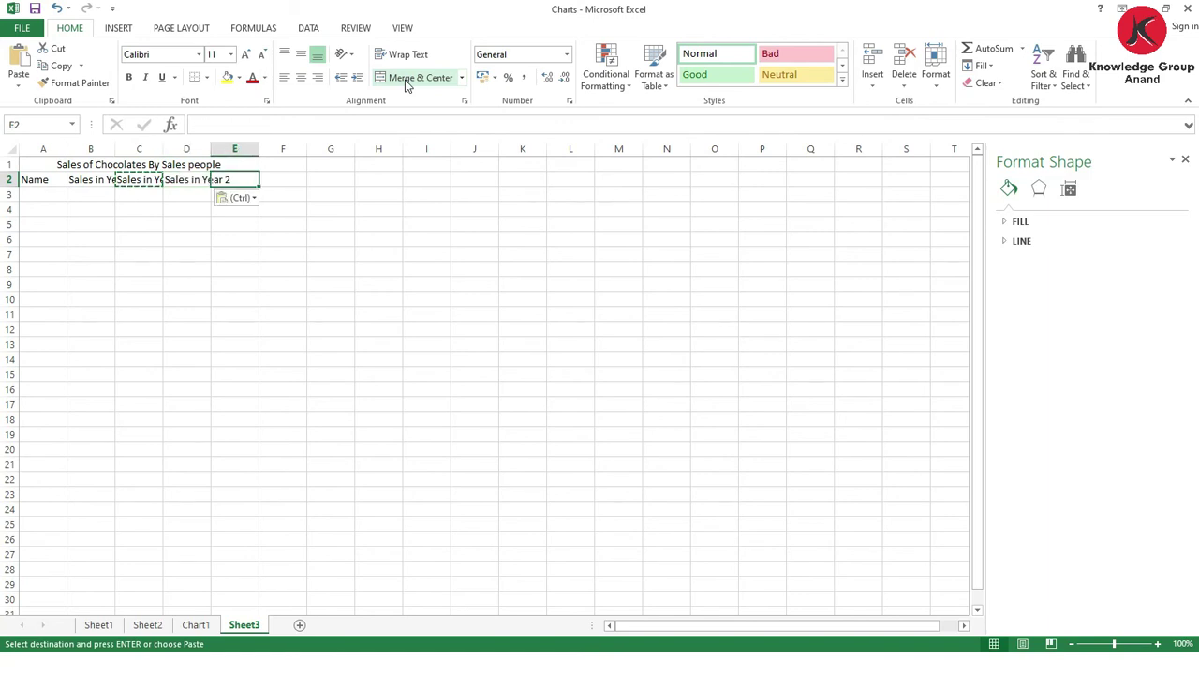
{"action": "key", "text": "ctrl+v"}
- Change the heading in D2 to "Sales in Year 3" and the one in E2 to "Sales in Year 4"
{"action": "key", "text": "Left"}
{"action": "key", "text": "Left"}
{"action": "key", "text": "Right"}
{"action": "key", "text": "F2"}
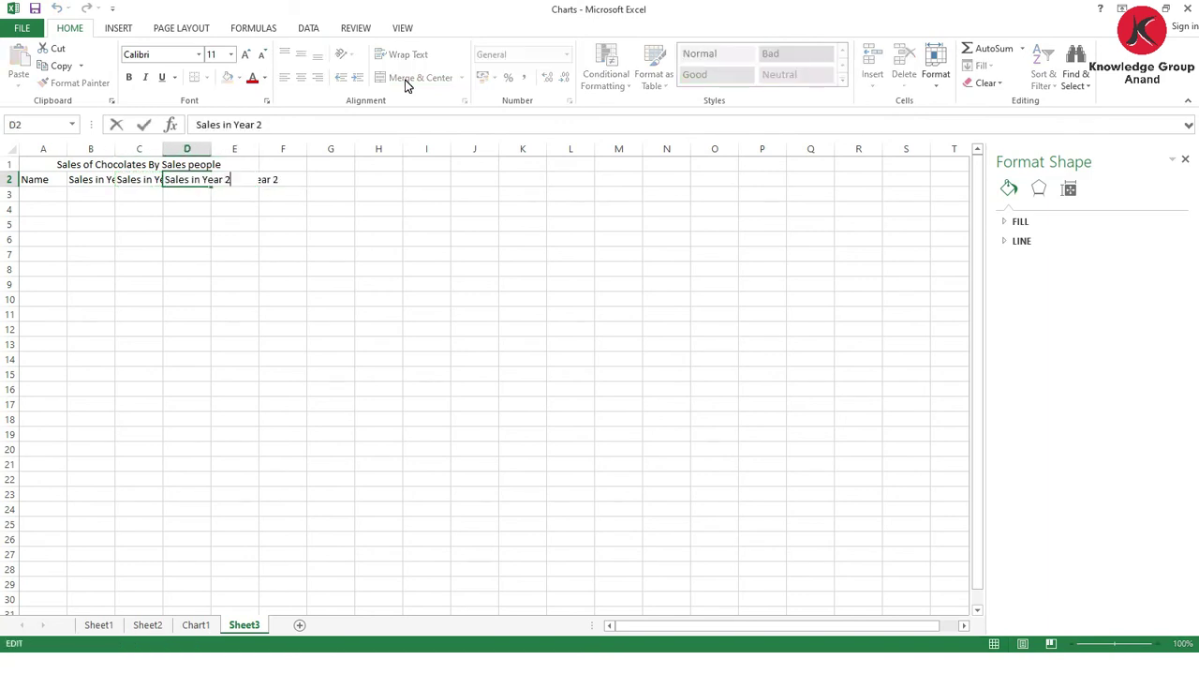
{"action": "type", "text": "3"}
{"action": "key", "text": "Return"}
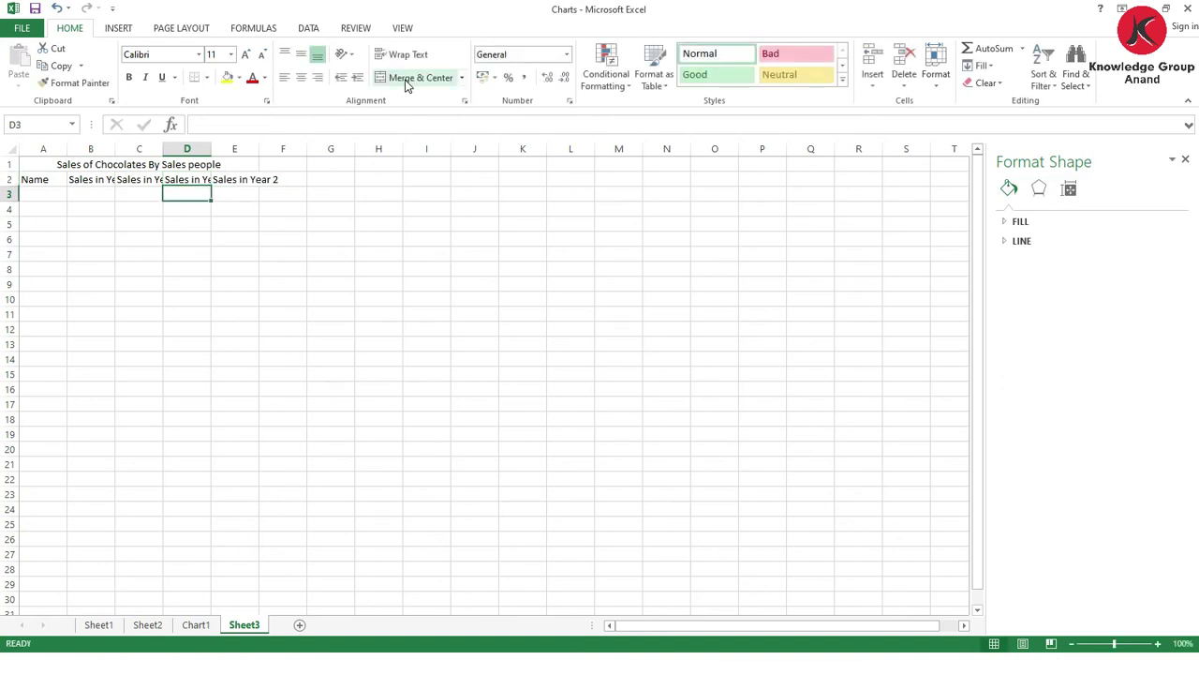
{"action": "key", "text": "Up"}
{"action": "key", "text": "Right"}
{"action": "key", "text": "F2"}
{"action": "type", "text": "4"}
{"action": "key", "text": "Return"}
- Fill the Name column in A3:A6 with the first names of four salespeople
{"action": "key", "text": "Left"}
{"action": "key", "text": "Left"}
{"action": "key", "text": "Left"}
{"action": "key", "text": "Left"}
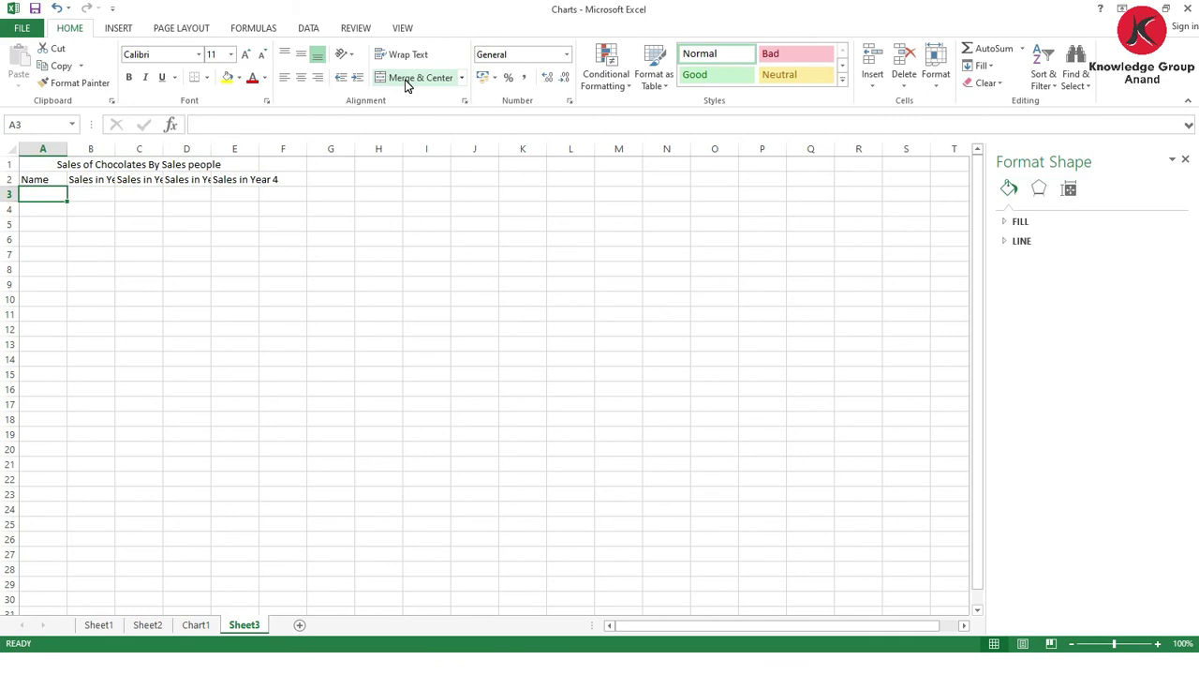
{"action": "type", "text": "Kirti"}
{"action": "key", "text": "Return"}
{"action": "type", "text": "AM"}
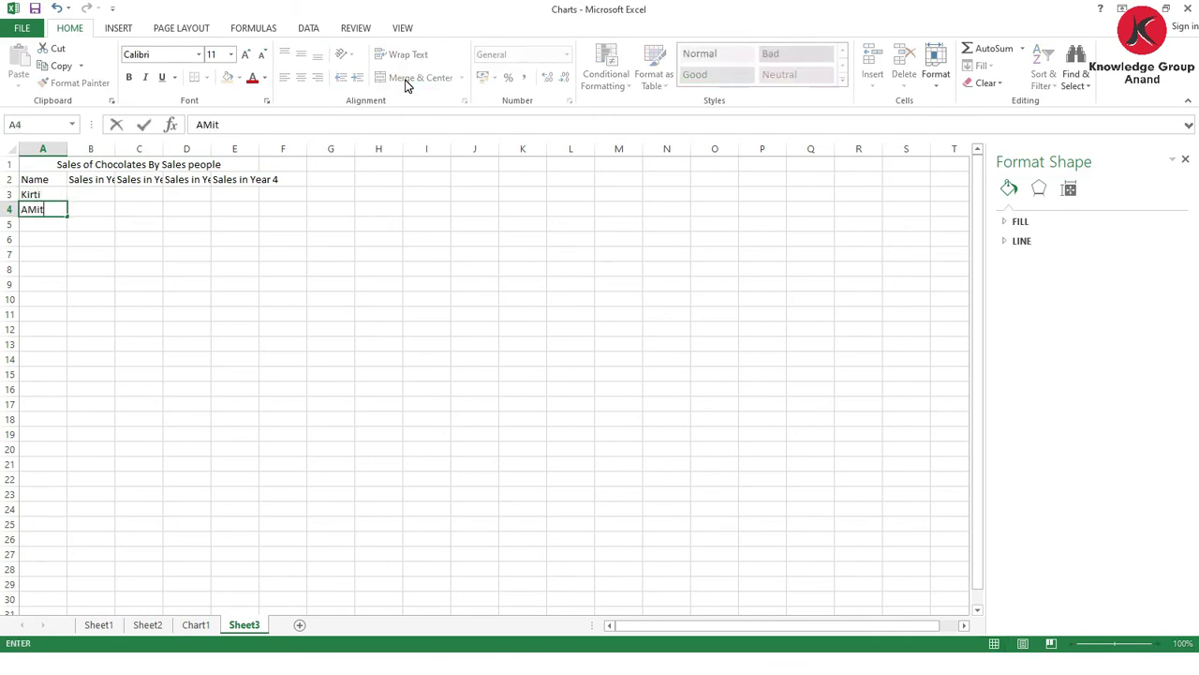
{"action": "key", "text": "BackSpace"}
{"action": "type", "text": "mit"}
{"action": "key", "text": "Return"}
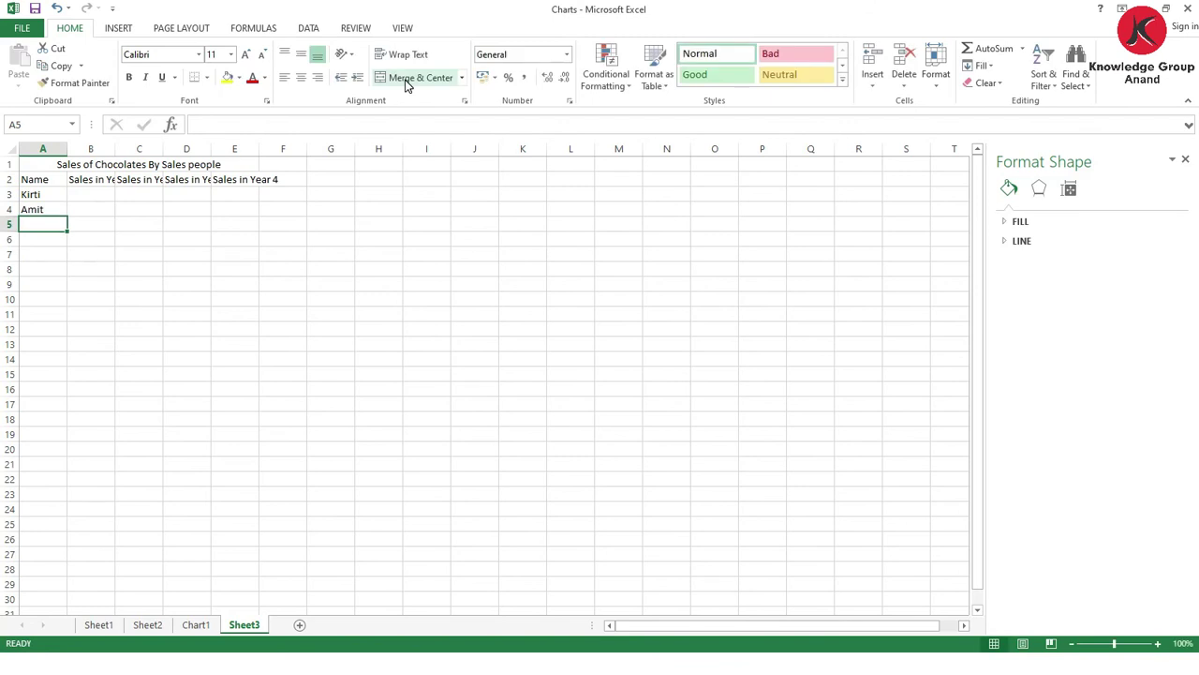
{"action": "type", "text": "Drashti"}
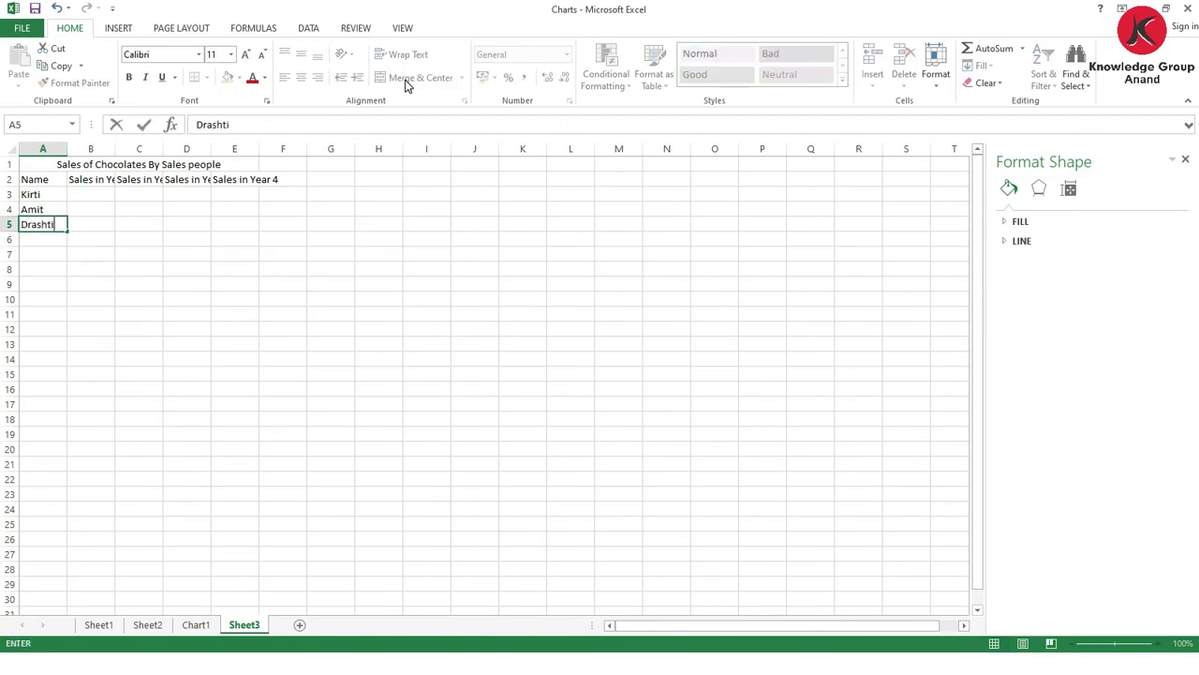
{"action": "key", "text": "Return"}
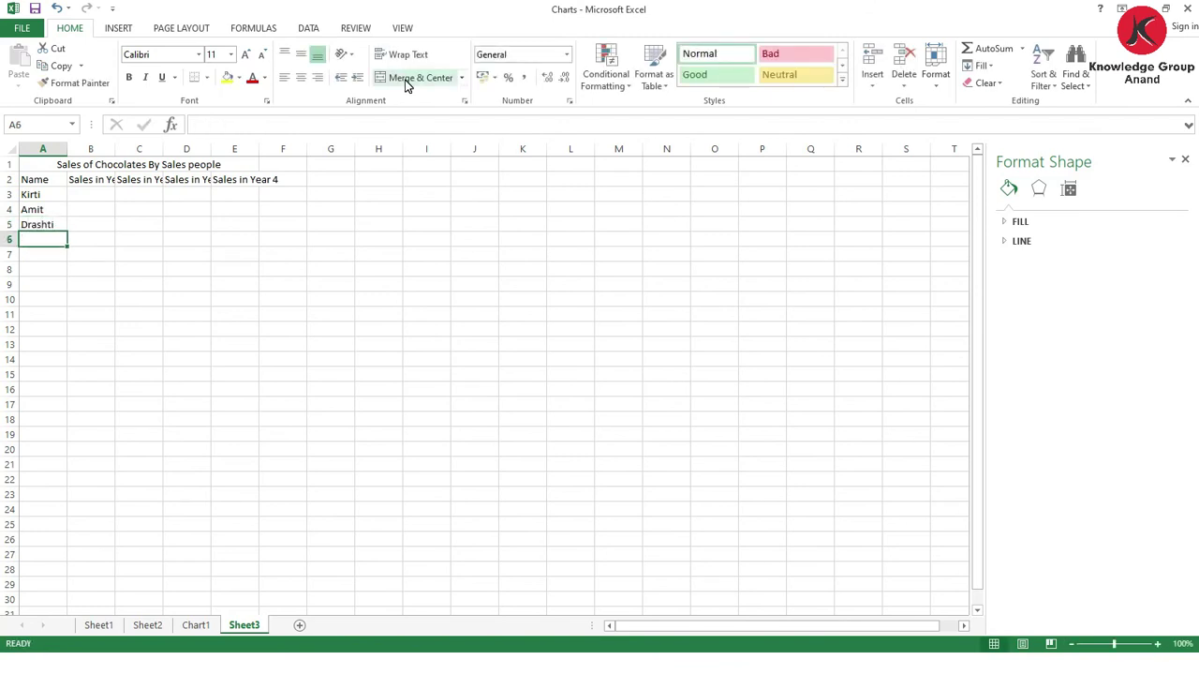
{"action": "type", "text": "Mansi"}
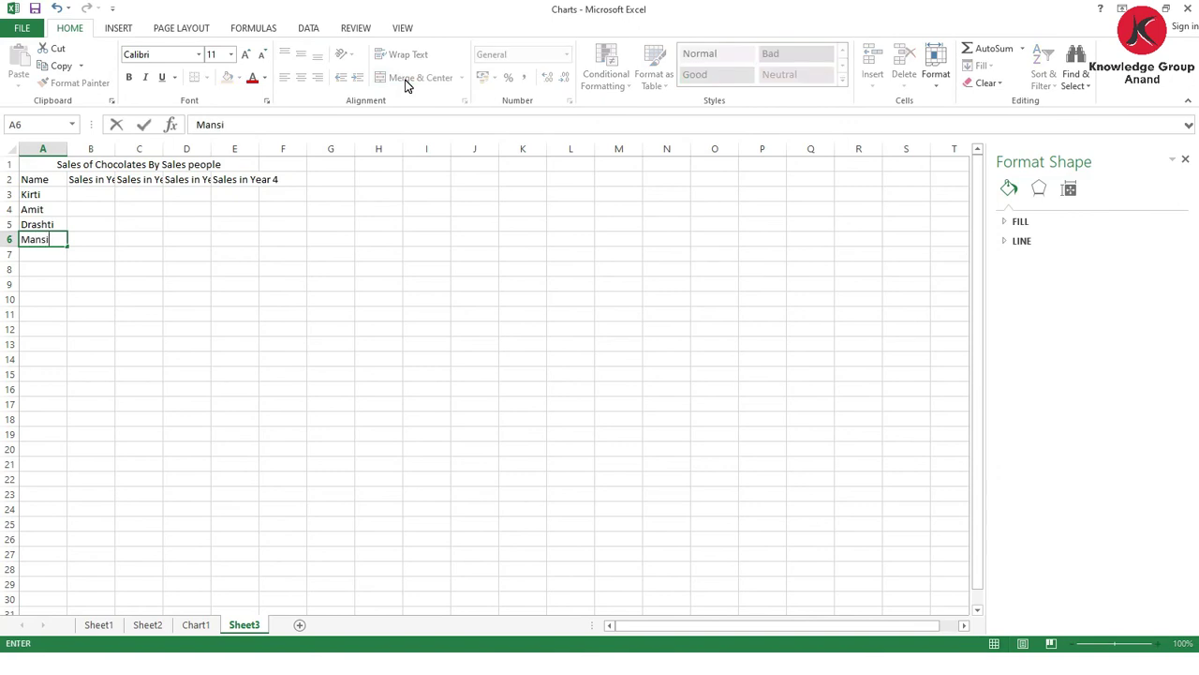
- Enter the Year 1 sales 4500, 2400, 3450 and 2000 in cells B3:B6
{"action": "key", "text": "Tab"}
{"action": "key", "text": "Up"}
{"action": "key", "text": "Up"}
{"action": "key", "text": "Up"}
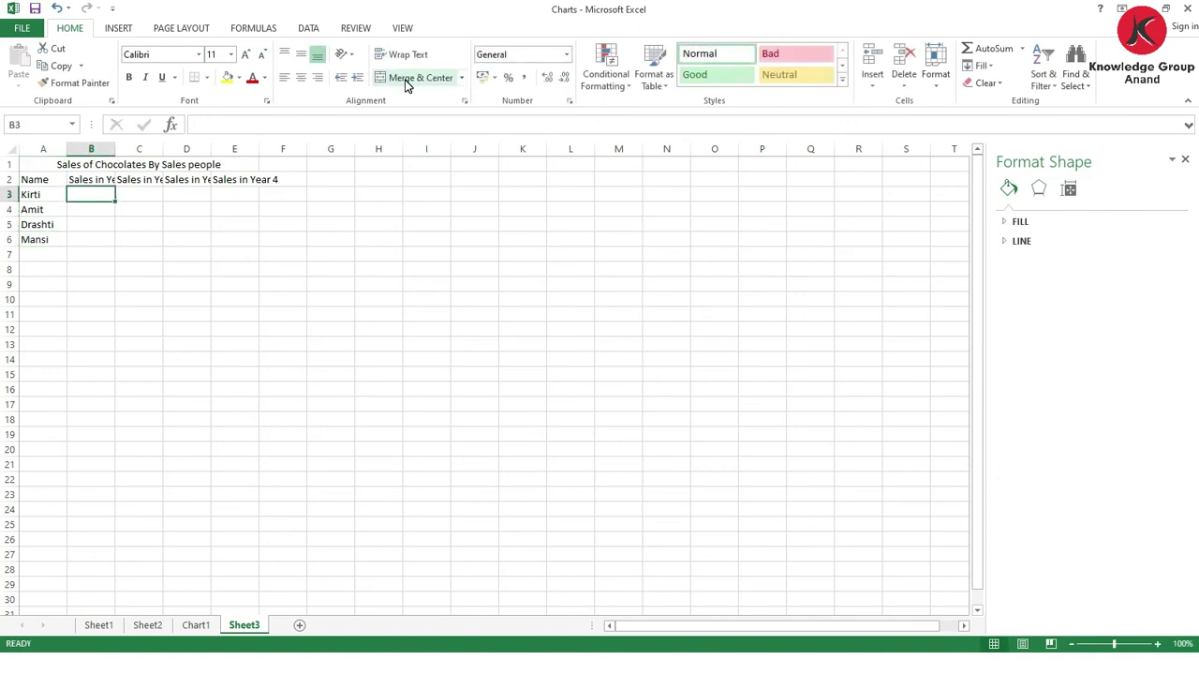
{"action": "type", "text": "4500"}
{"action": "key", "text": "Return"}
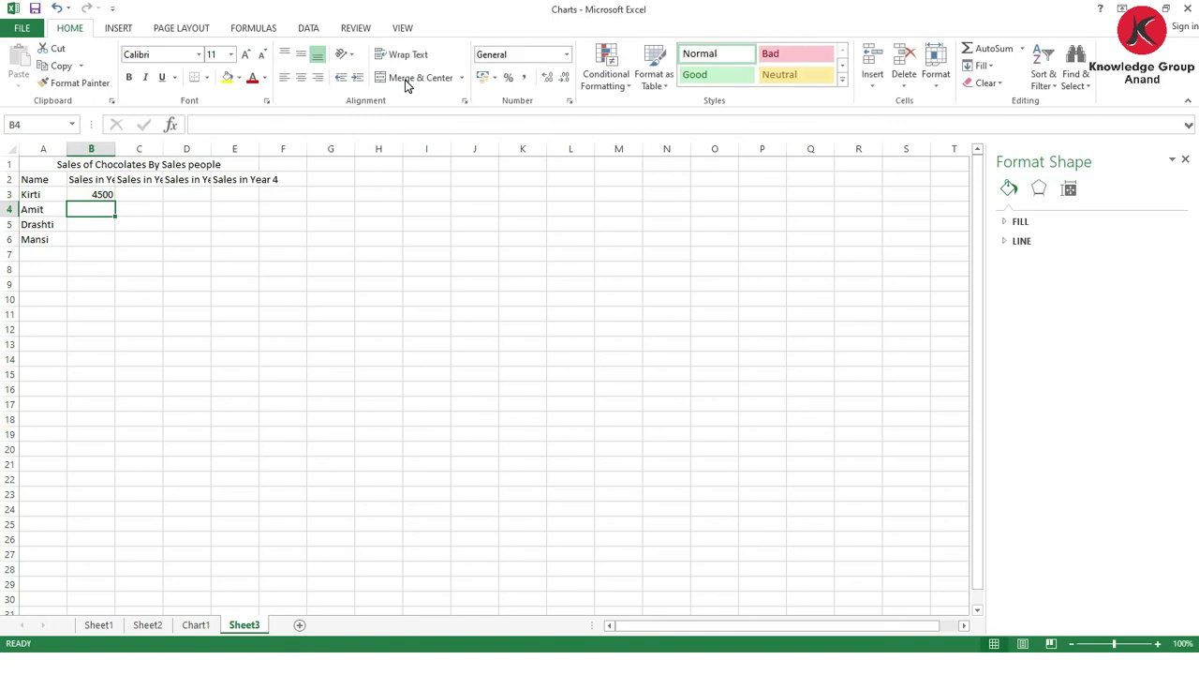
{"action": "type", "text": "2400"}
{"action": "key", "text": "Return"}
{"action": "type", "text": "3450"}
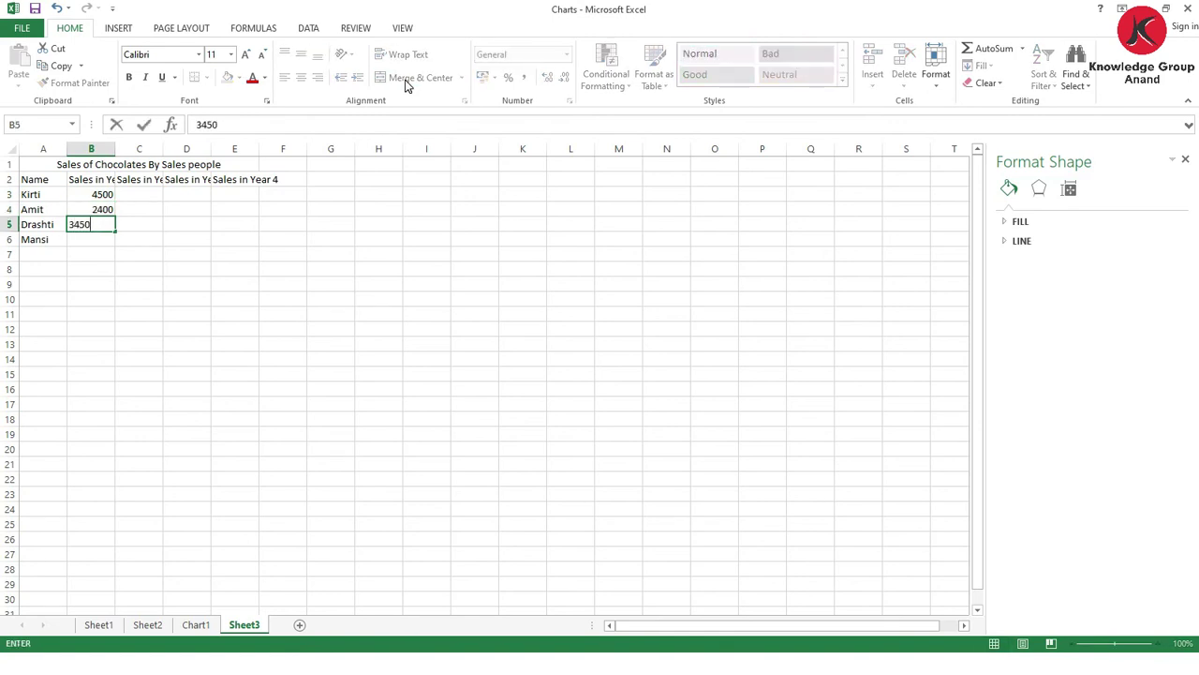
{"action": "key", "text": "Return"}
{"action": "type", "text": "200"}
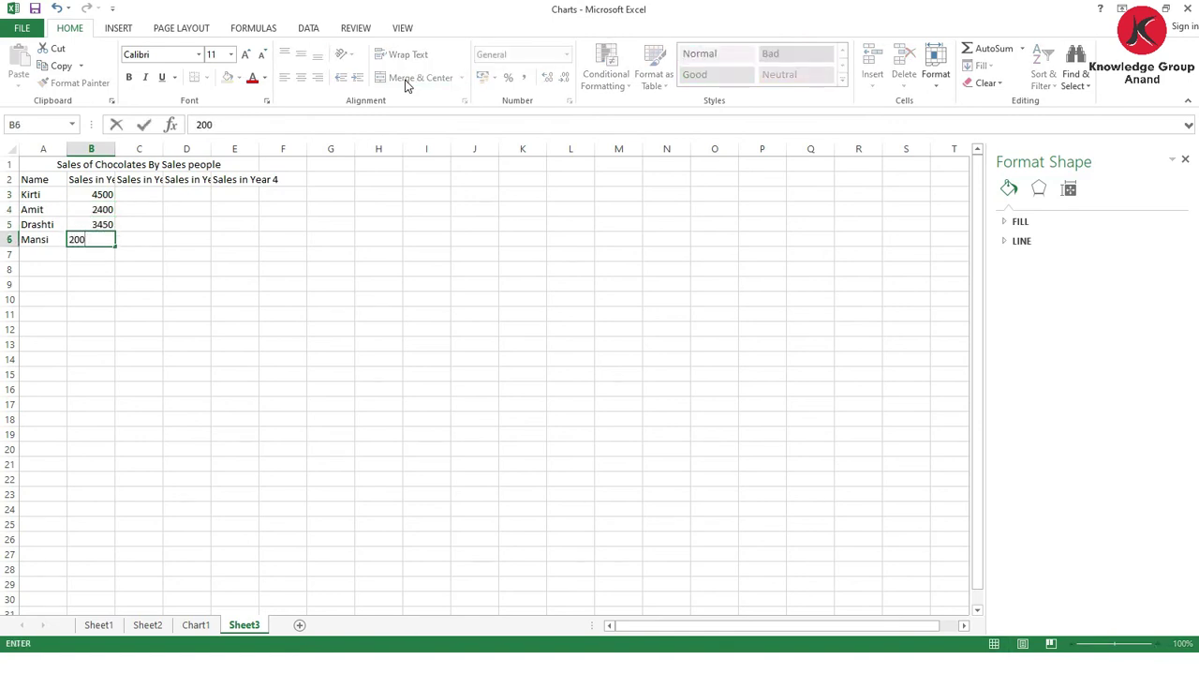
{"action": "key", "text": "Tab"}
- Enter the Year 2 sales 4800, 2600, 2800 and 1500 in cells C3:C6
{"action": "key", "text": "Up"}
{"action": "key", "text": "Up"}
{"action": "key", "text": "Up"}
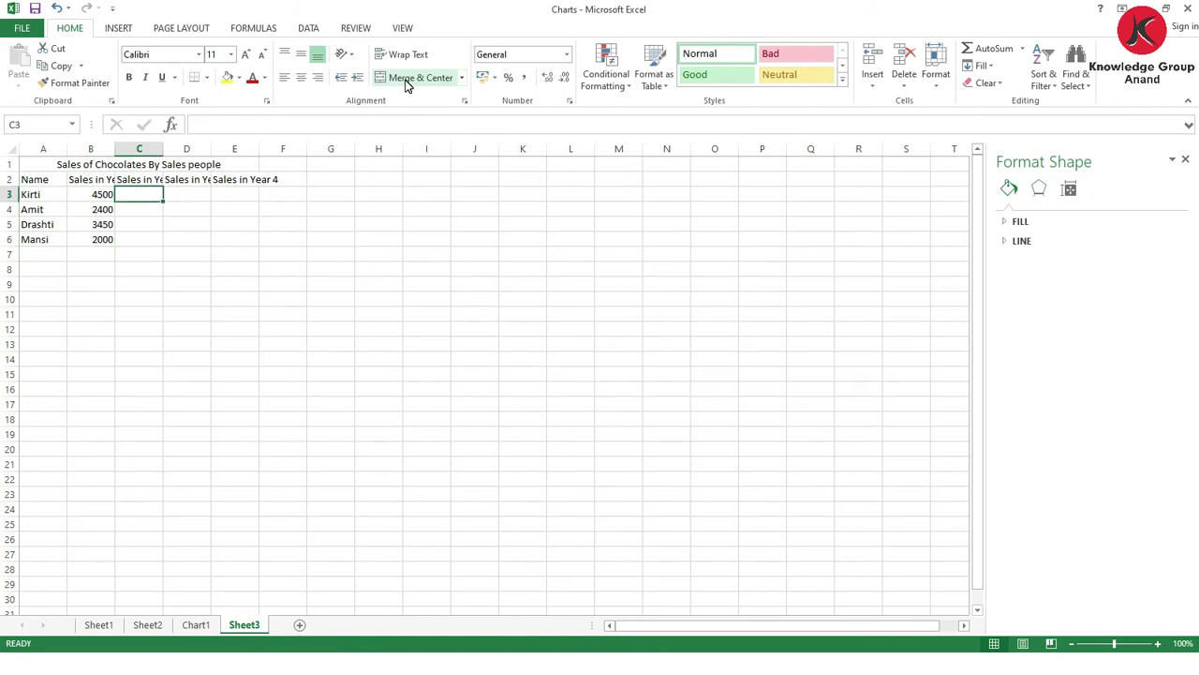
{"action": "type", "text": "4800"}
{"action": "key", "text": "Return"}
{"action": "type", "text": "2600"}
{"action": "key", "text": "Return"}
{"action": "type", "text": "2800"}
{"action": "key", "text": "Return"}
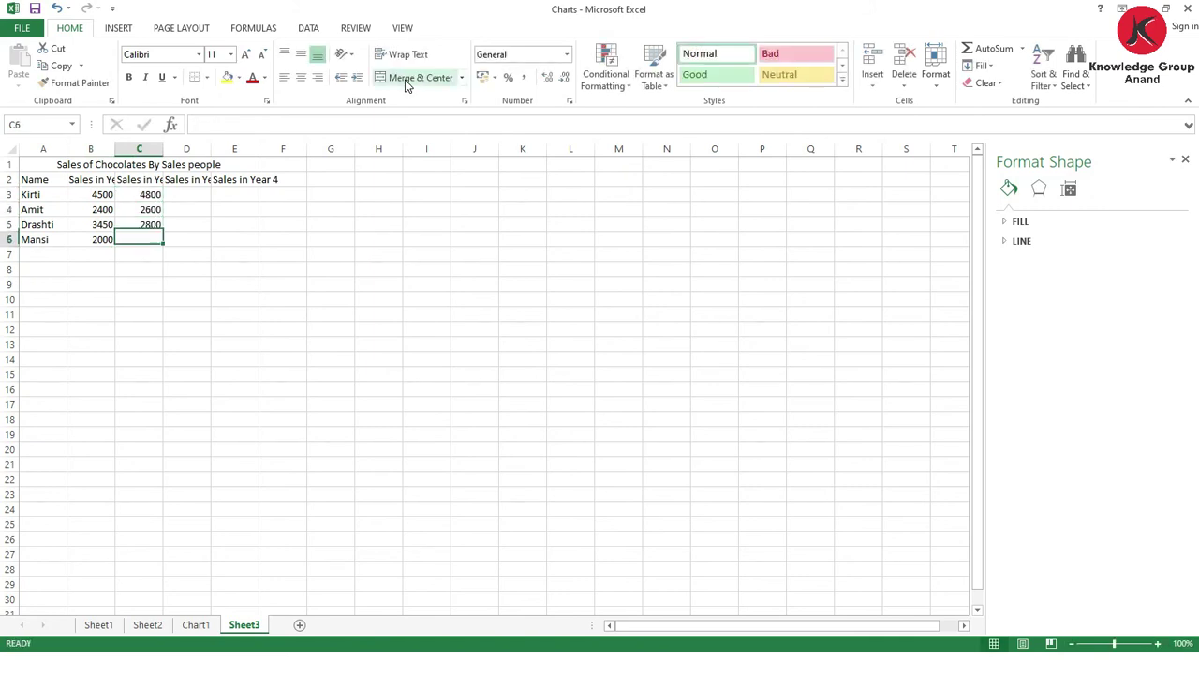
{"action": "type", "text": "1500"}
{"action": "key", "text": "Tab"}
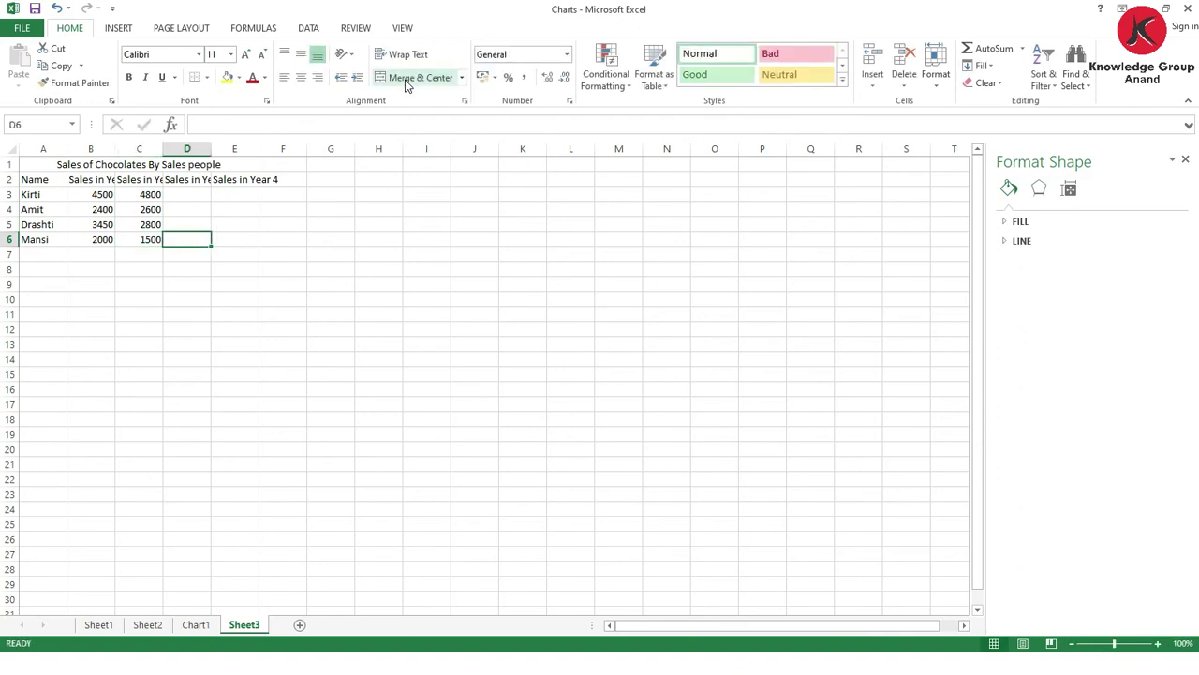
- Enter the Year 3 sales 3200, 1800, 3000 and 2200 in cells D3:D6
{"action": "key", "text": "Up"}
{"action": "key", "text": "Up"}
{"action": "key", "text": "Up"}
{"action": "type", "text": "3200"}
{"action": "key", "text": "Return"}
{"action": "type", "text": "1800"}
{"action": "key", "text": "Return"}
{"action": "type", "text": "3000"}
{"action": "key", "text": "Return"}
{"action": "type", "text": "22"}
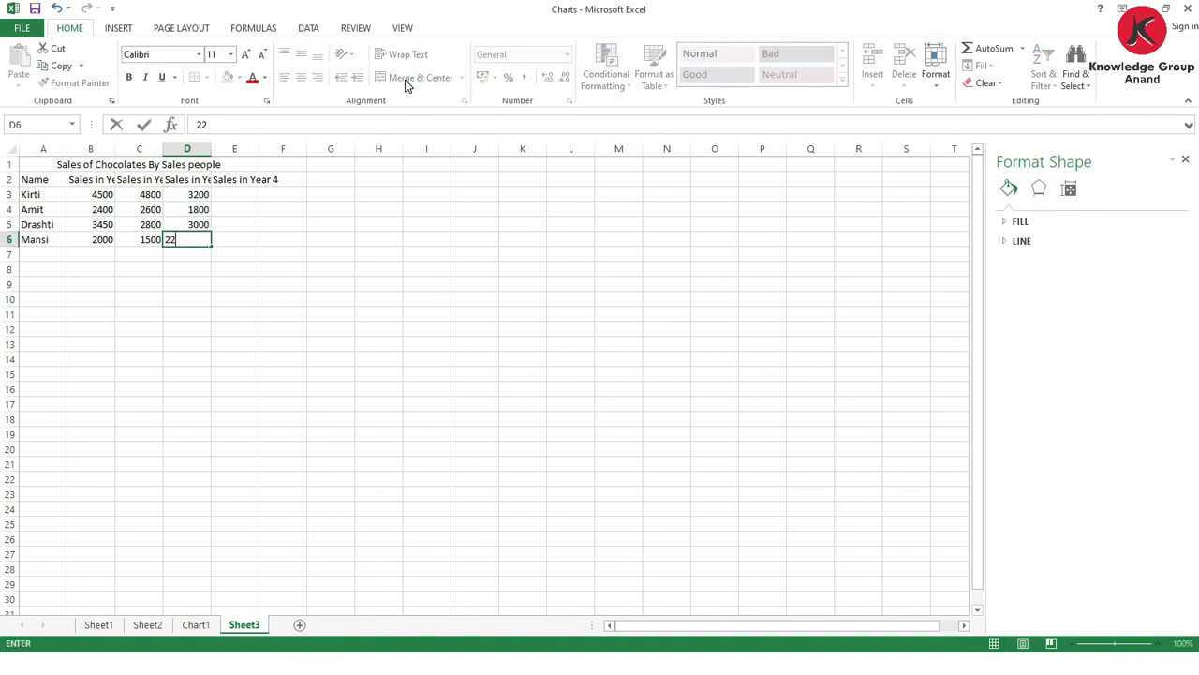
{"action": "key", "text": "Tab"}
- Enter the Year 4 sales 4000, 1500, 3560 and 2500 in cells E3:E6
{"action": "key", "text": "Up"}
{"action": "key", "text": "Up"}
{"action": "key", "text": "Up"}
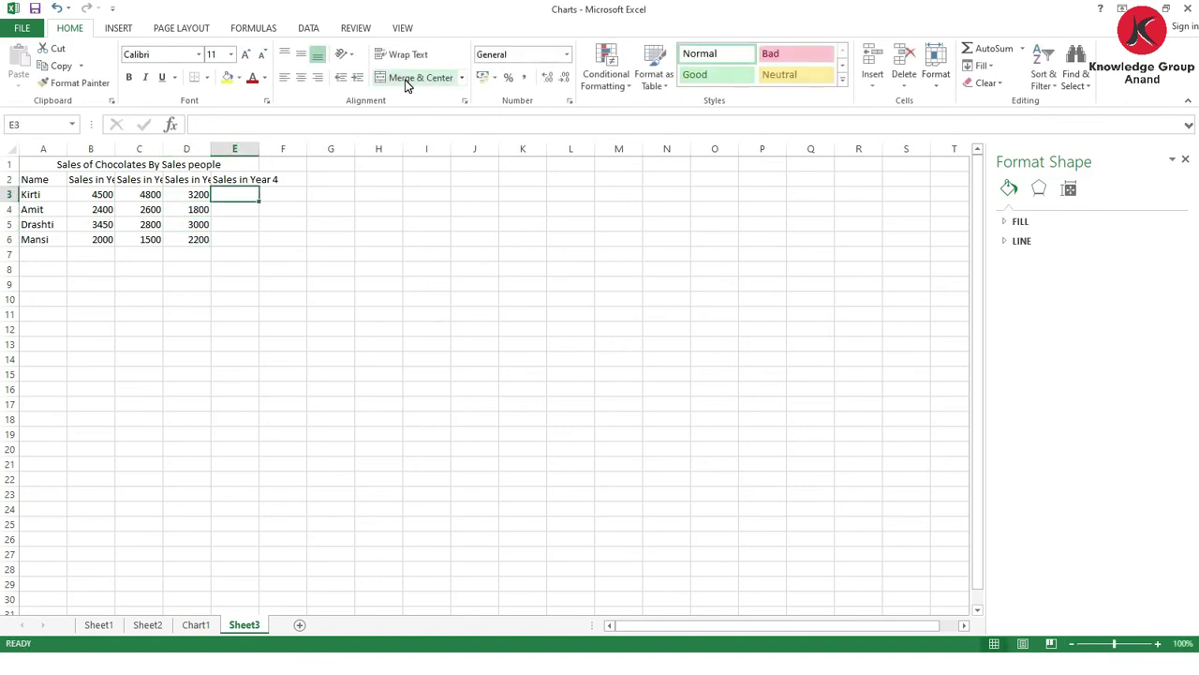
{"action": "type", "text": "4000"}
{"action": "key", "text": "Return"}
{"action": "type", "text": "1500"}
{"action": "key", "text": "Return"}
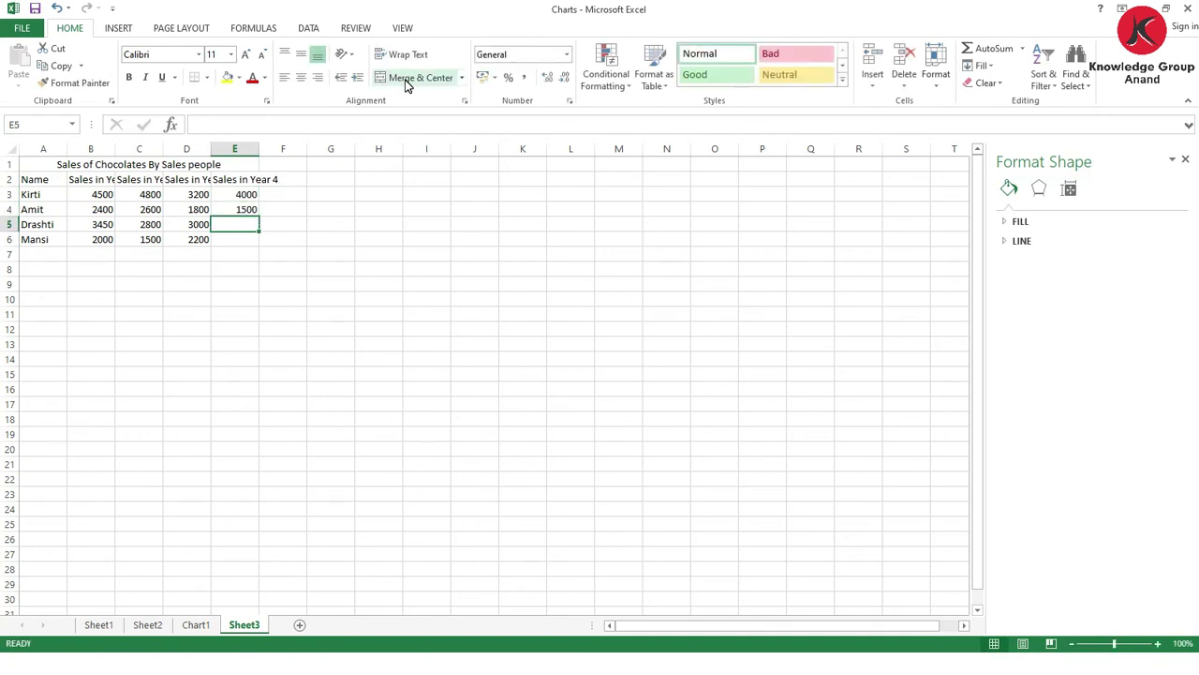
{"action": "type", "text": "3560"}
{"action": "key", "text": "Return"}
{"action": "type", "text": "25"}
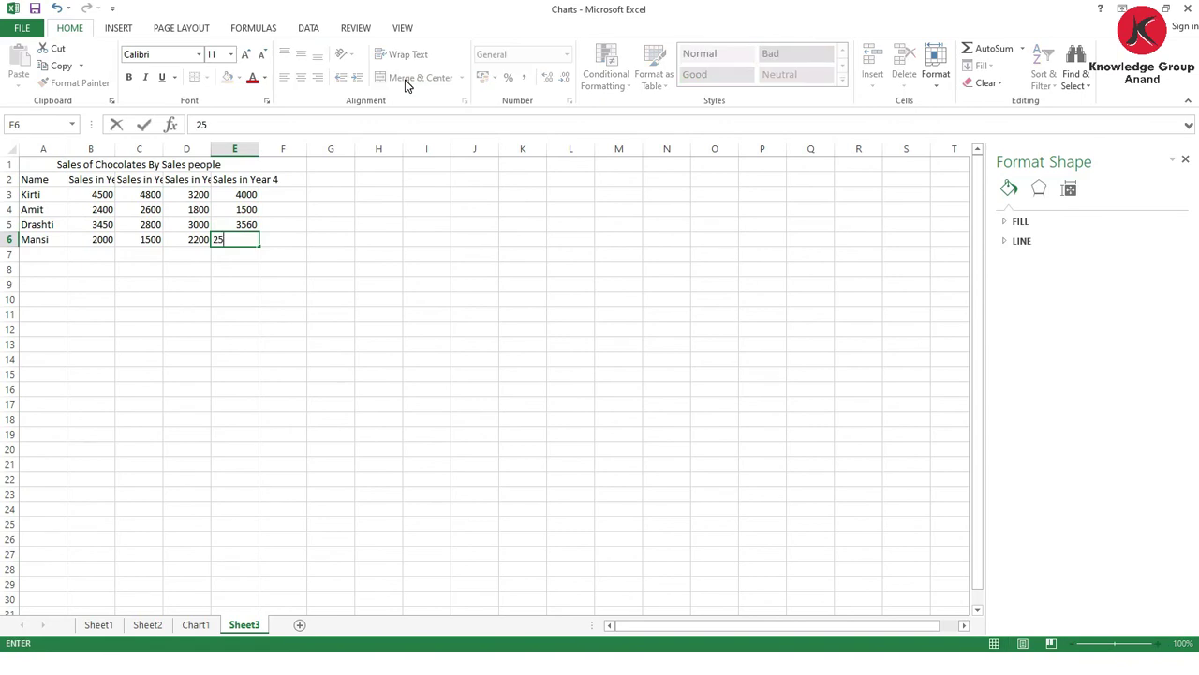
{"action": "type", "text": "00"}
{"action": "key", "text": "Tab"}
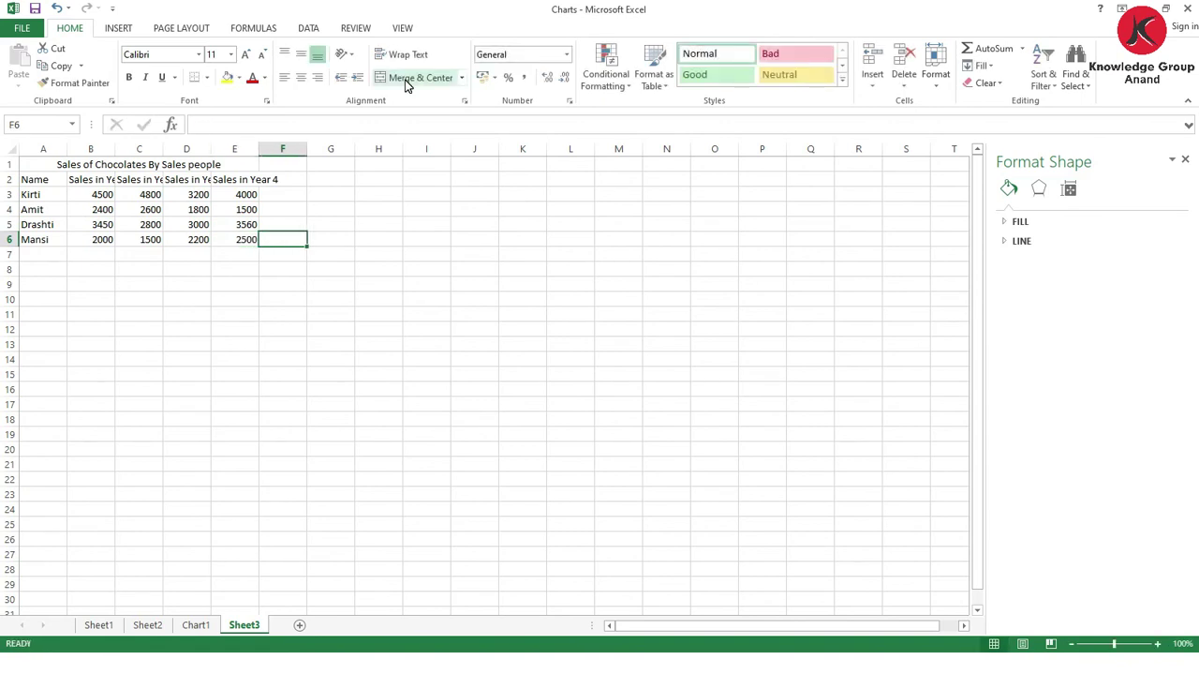
- Widen columns B to E so the four "Sales in Year" headings fit in full
{"action": "left_click_drag", "start_coordinate": [258, 149], "coordinate": [279, 152]}
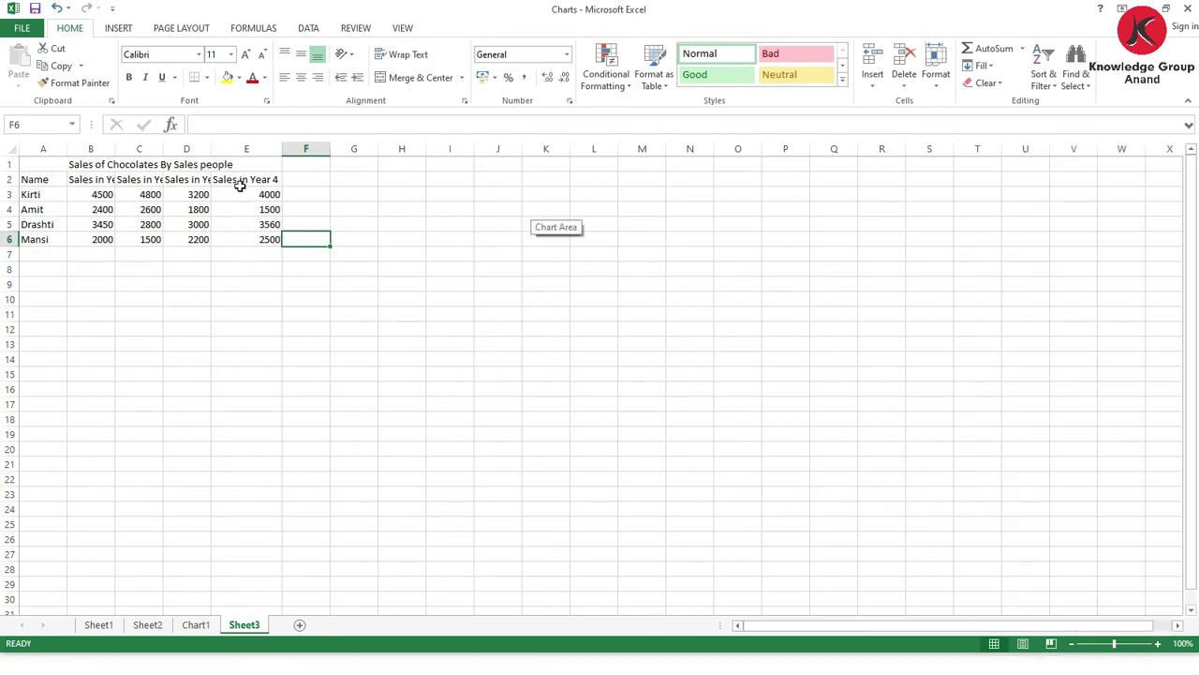
{"action": "left_click_drag", "start_coordinate": [211, 151], "coordinate": [243, 152]}
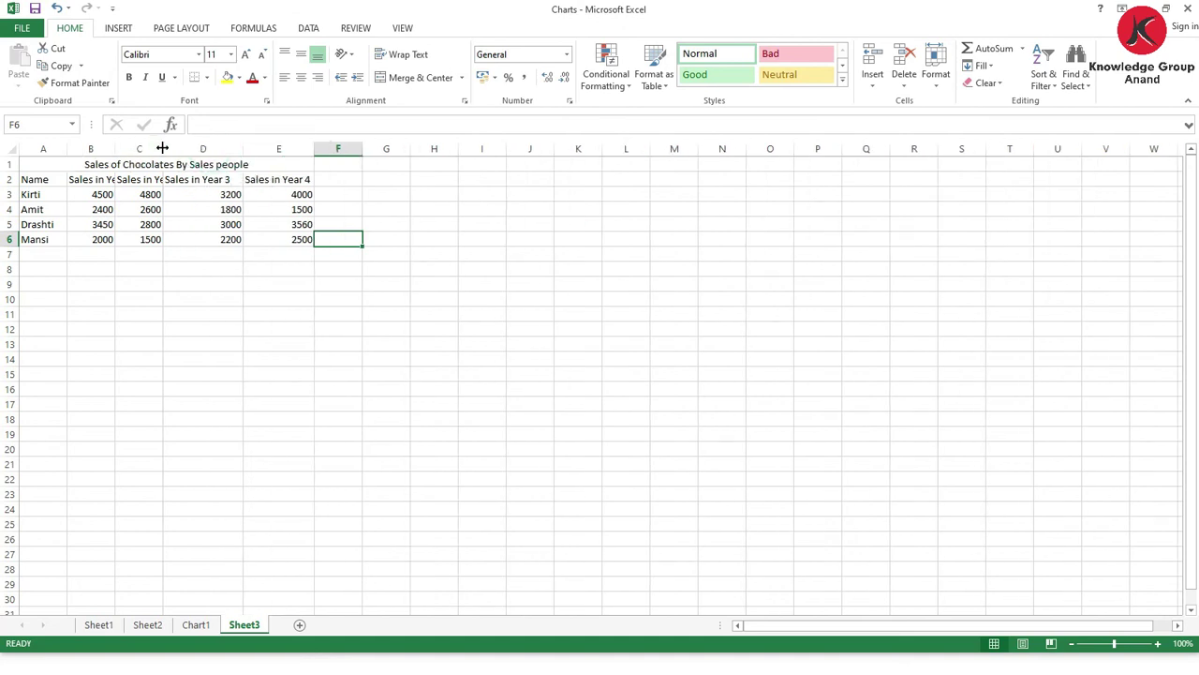
{"action": "double_click", "coordinate": [163, 148]}
{"action": "left_click_drag", "start_coordinate": [115, 148], "coordinate": [141, 153]}
{"action": "left_click", "coordinate": [138, 222]}
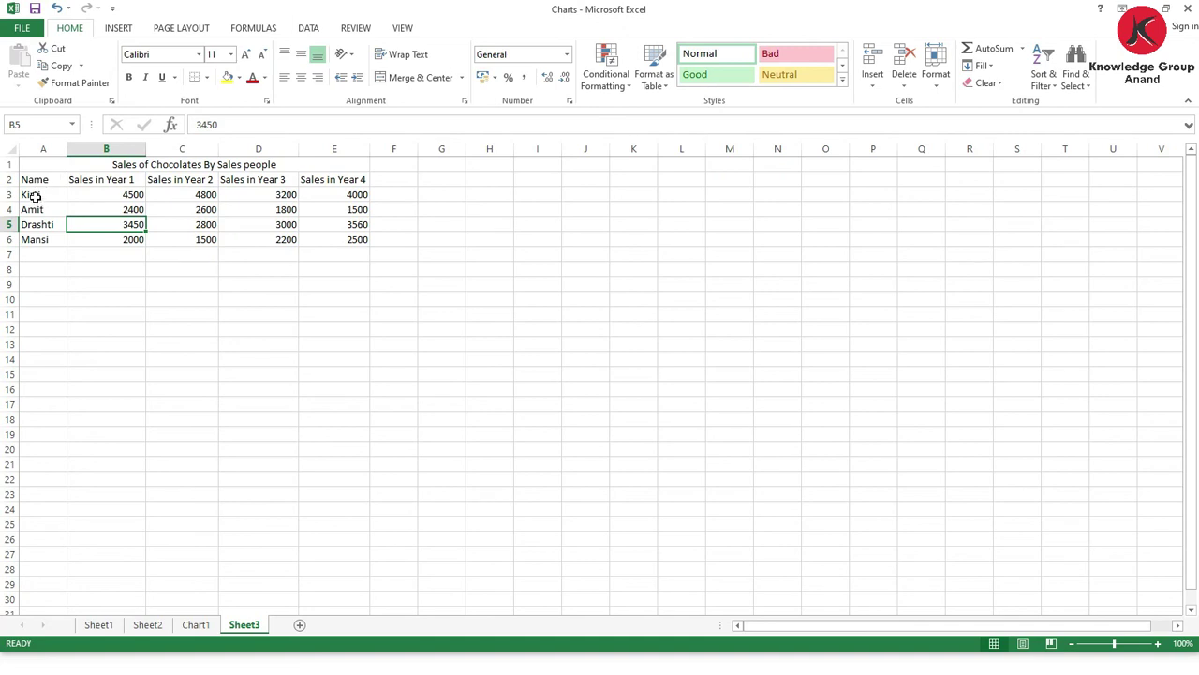
- Try to insert line sparklines for the sales data in B3:E6 with F3 as the location range
{"action": "left_click", "coordinate": [110, 191]}
{"action": "left_click_drag", "start_coordinate": [110, 192], "coordinate": [355, 240]}
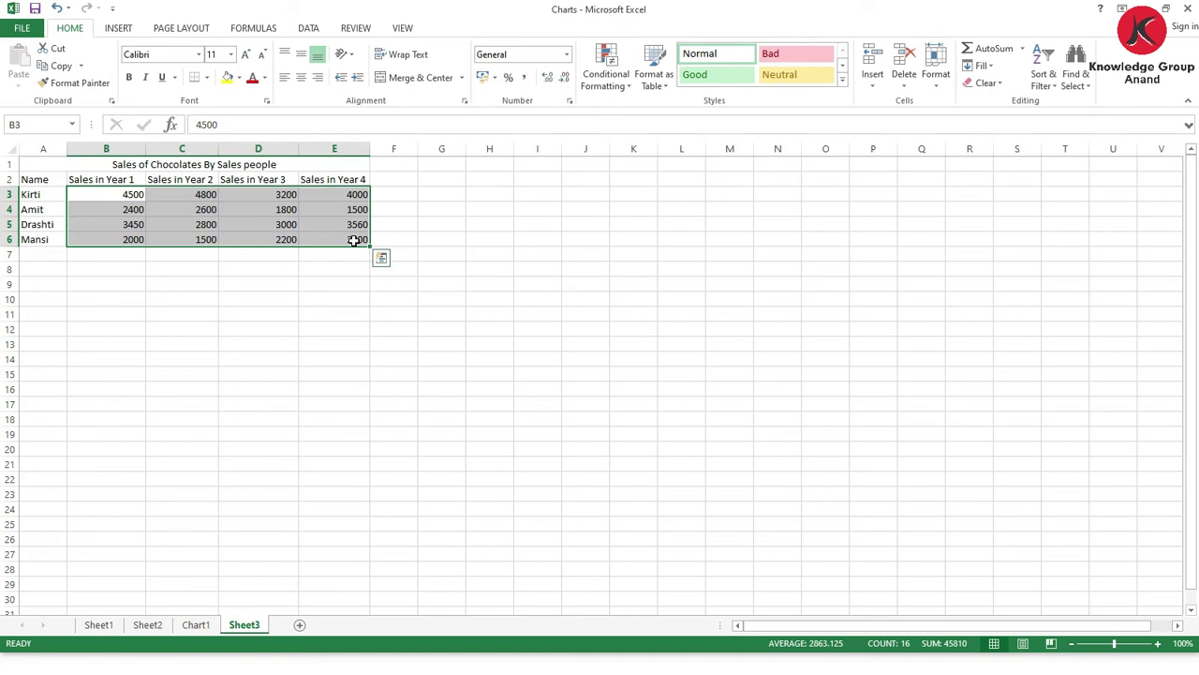
{"action": "left_click", "coordinate": [117, 31]}
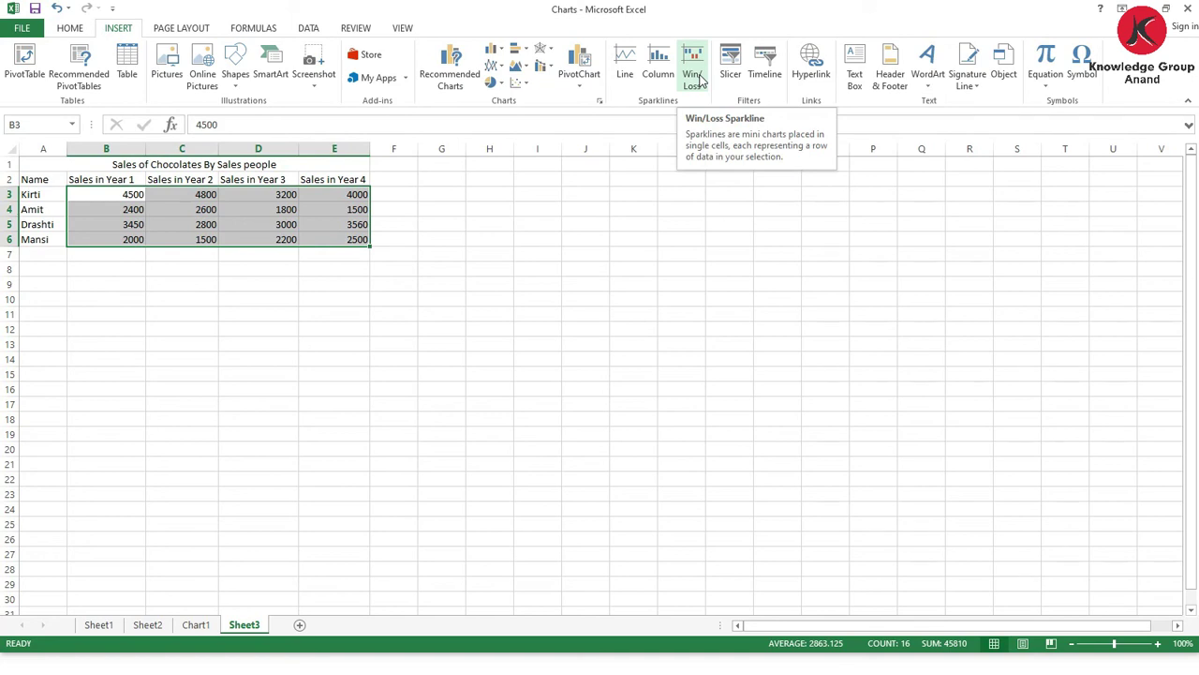
{"action": "left_click", "coordinate": [625, 75]}
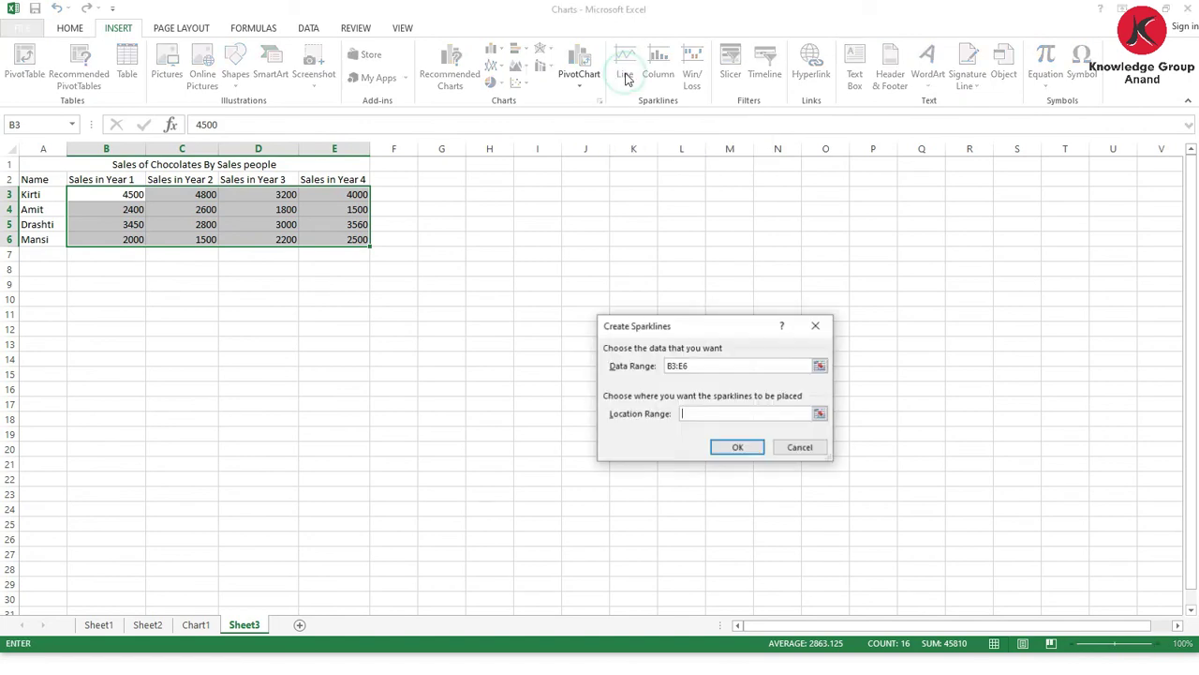
{"action": "left_click", "coordinate": [691, 412]}
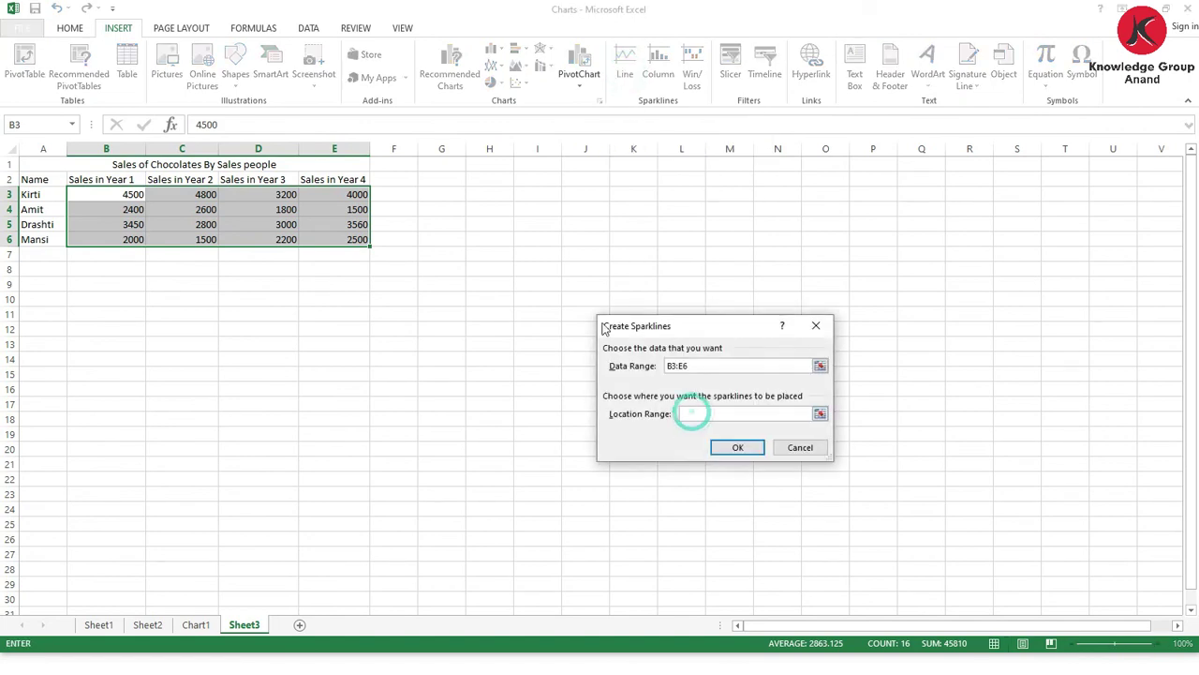
{"action": "left_click", "coordinate": [391, 194]}
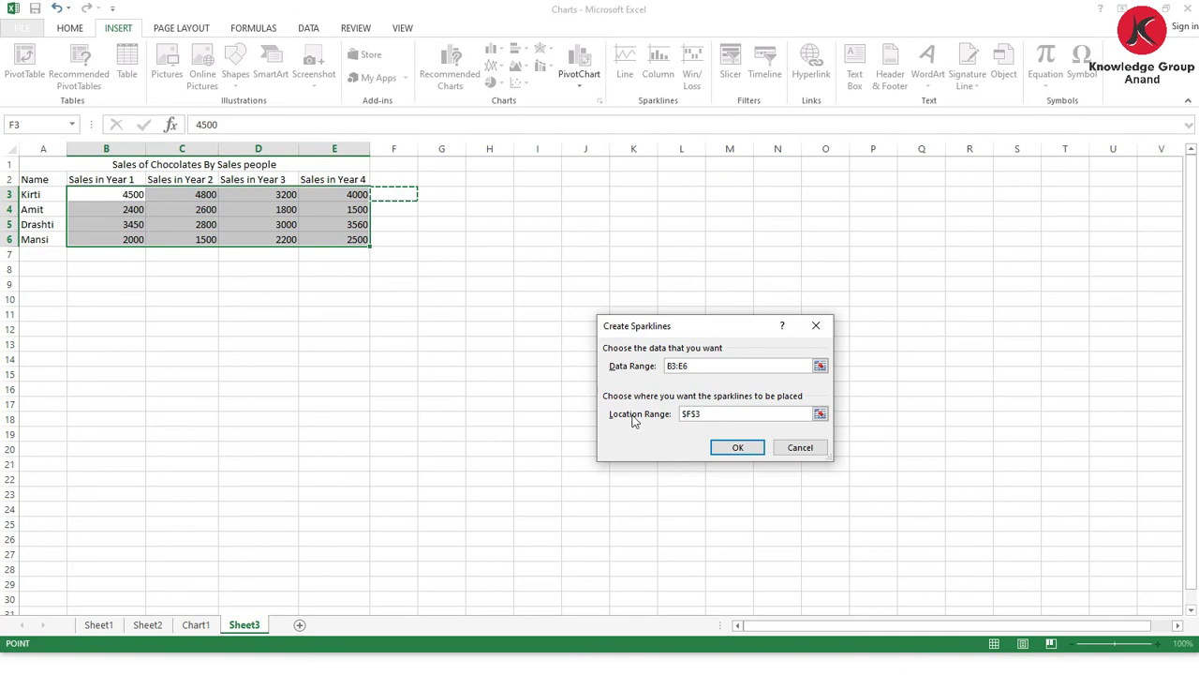
{"action": "left_click", "coordinate": [736, 448]}
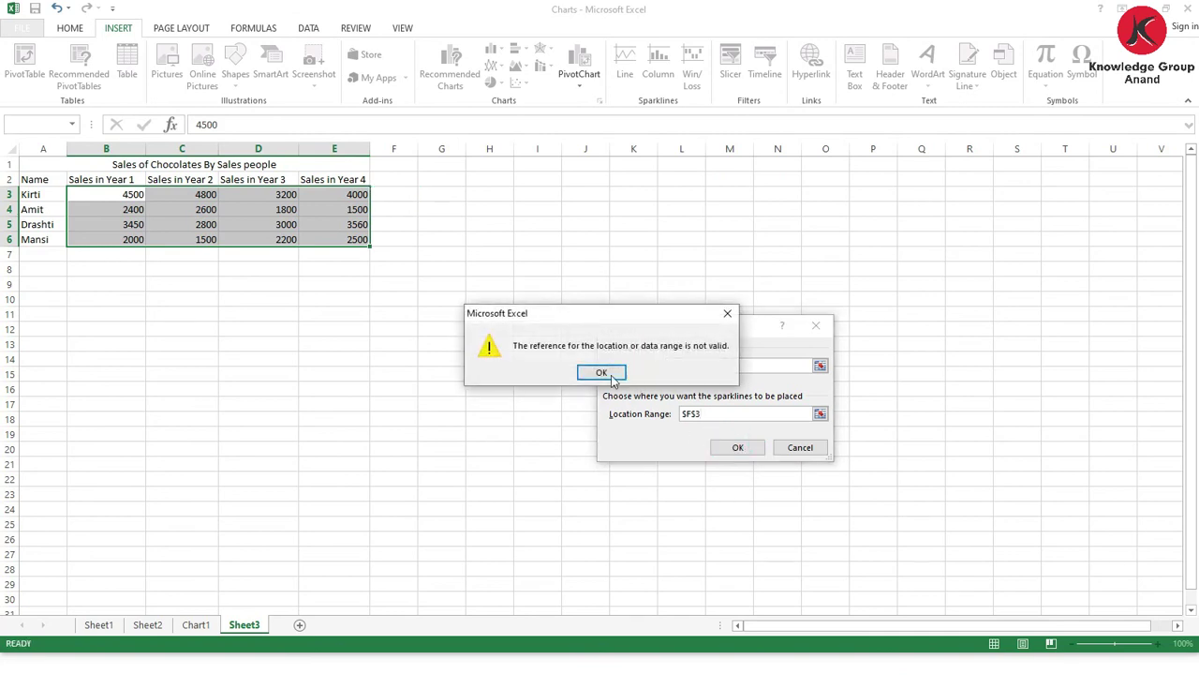
{"action": "left_click", "coordinate": [608, 373]}
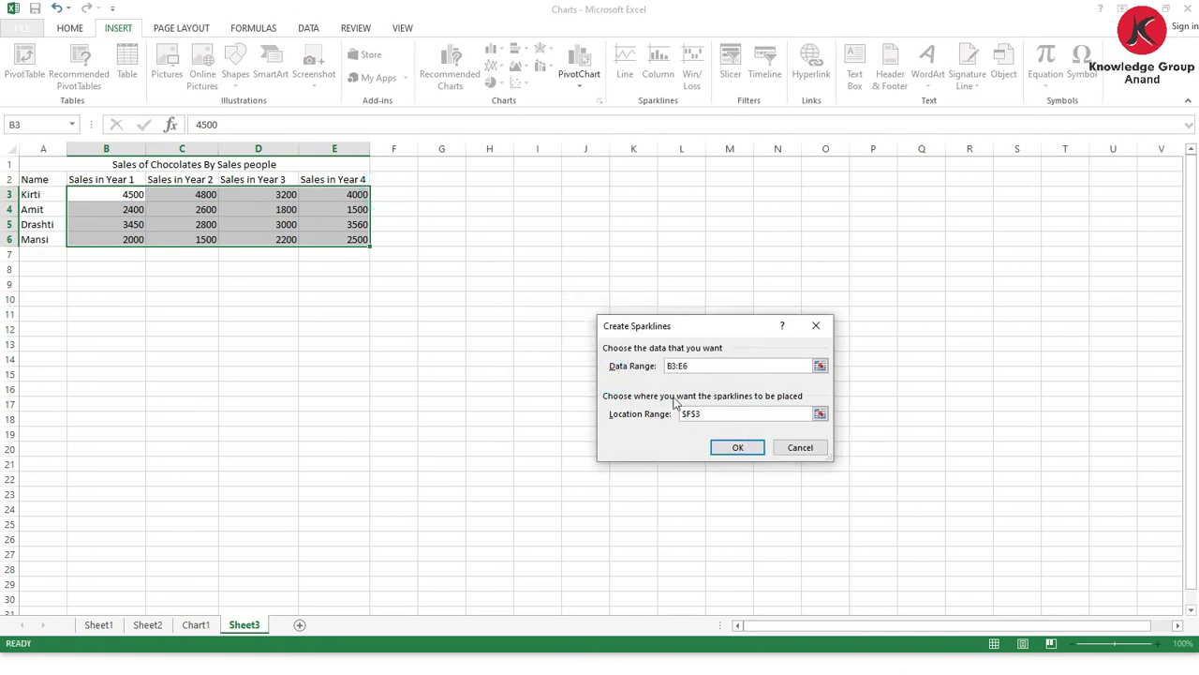
- Change the sparkline location range to F3:F6 and create the line sparklines
{"action": "left_click", "coordinate": [707, 413]}
{"action": "key", "text": "BackSpace"}
{"action": "left_click_drag", "start_coordinate": [395, 190], "coordinate": [404, 245]}
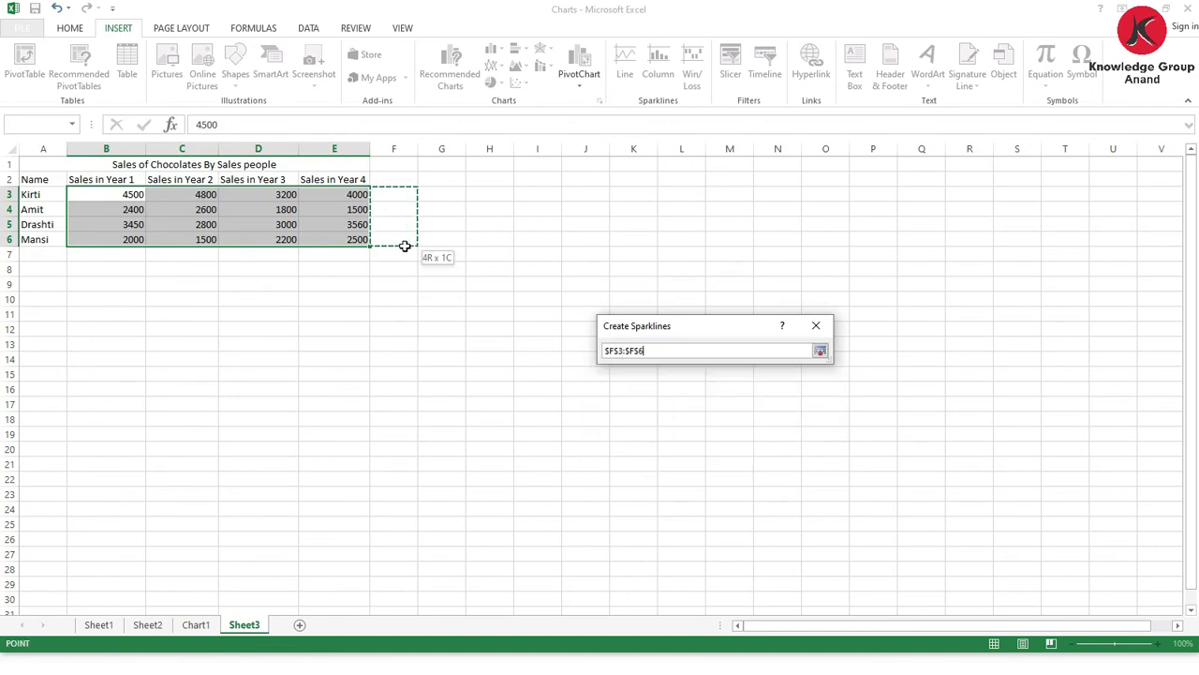
{"action": "left_click", "coordinate": [734, 447]}
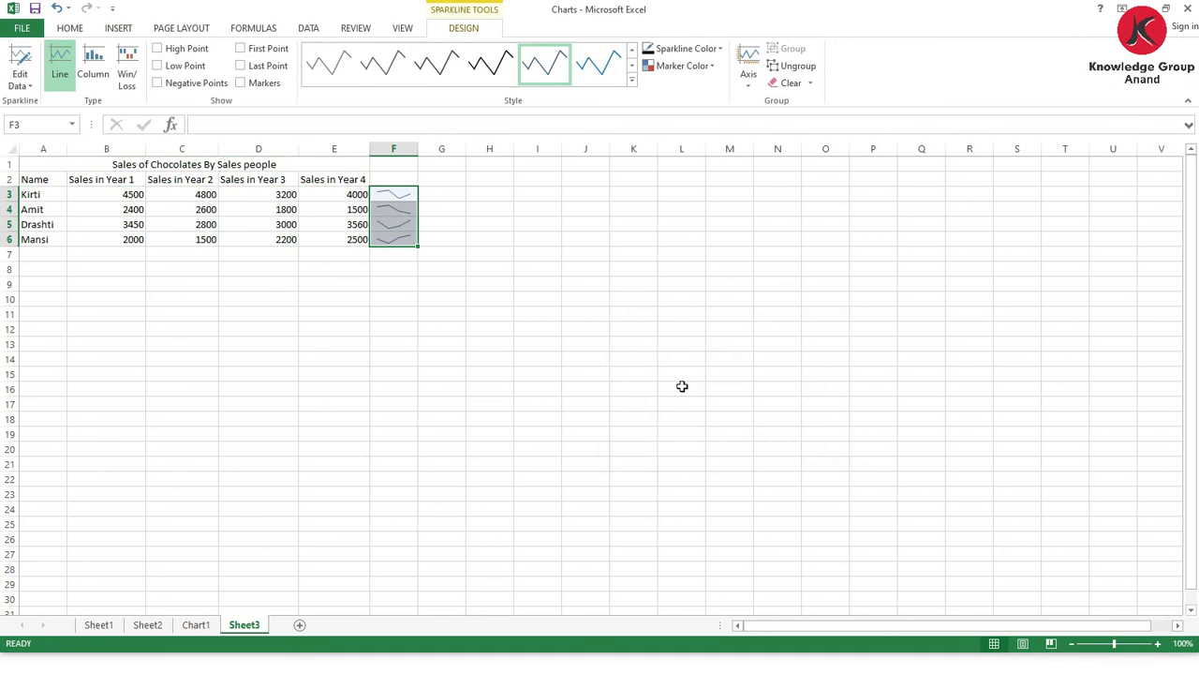
- Apply a dark line style with red points to the F3:F6 sparklines and show their high point, low point and markers
{"action": "left_click", "coordinate": [632, 80]}
{"action": "left_click", "coordinate": [436, 231]}
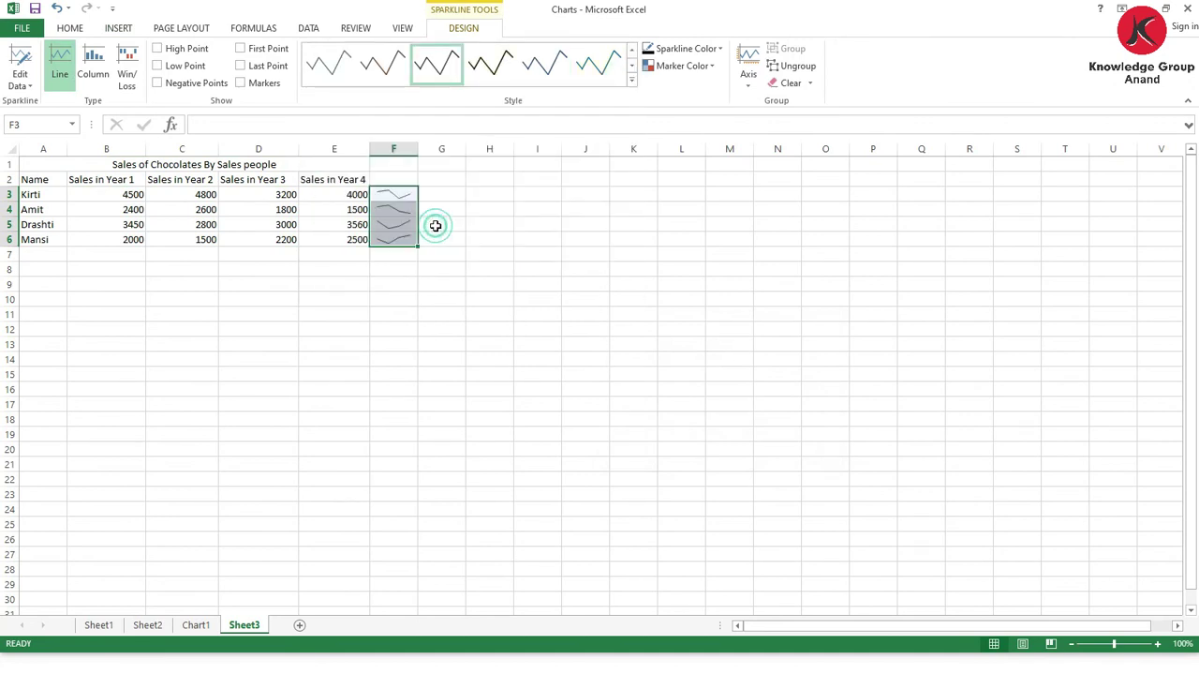
{"action": "left_click", "coordinate": [161, 67]}
{"action": "left_click", "coordinate": [158, 48]}
{"action": "left_click", "coordinate": [158, 82]}
{"action": "left_click", "coordinate": [158, 83]}
{"action": "left_click", "coordinate": [241, 49]}
{"action": "left_click", "coordinate": [241, 49]}
{"action": "left_click", "coordinate": [241, 66]}
{"action": "left_click", "coordinate": [241, 65]}
{"action": "left_click", "coordinate": [241, 83]}
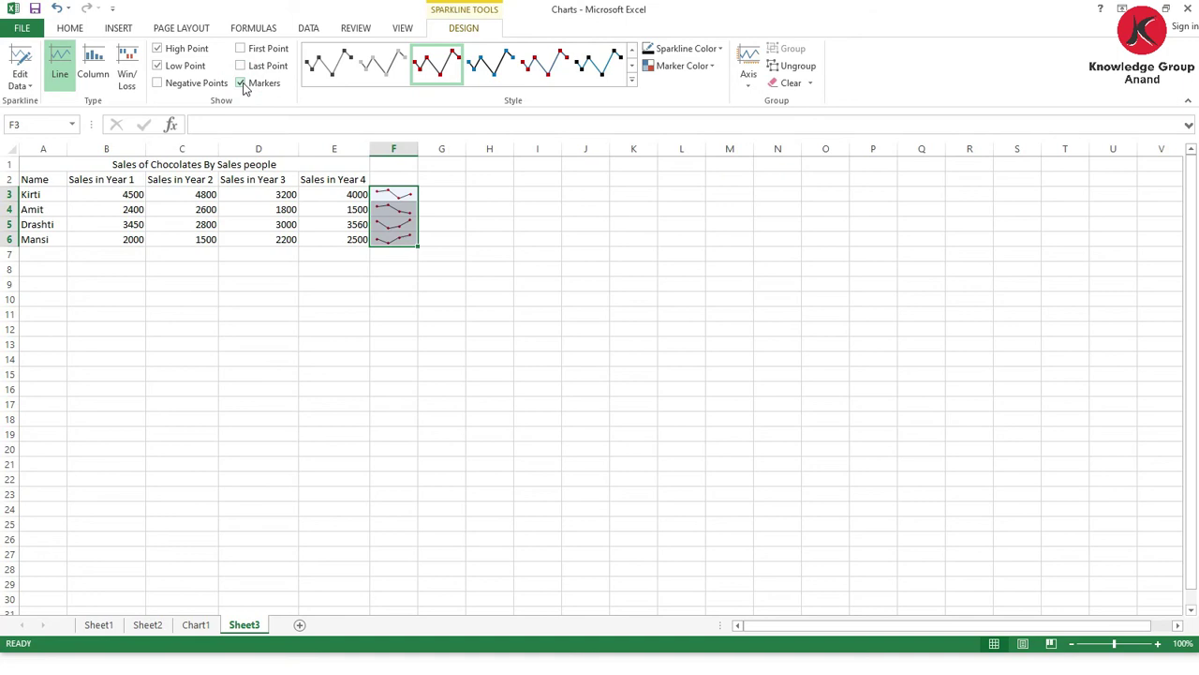
- Try the Column and Win/Loss types on the F3:F6 sparklines and return them to the Line type
{"action": "left_click", "coordinate": [94, 75]}
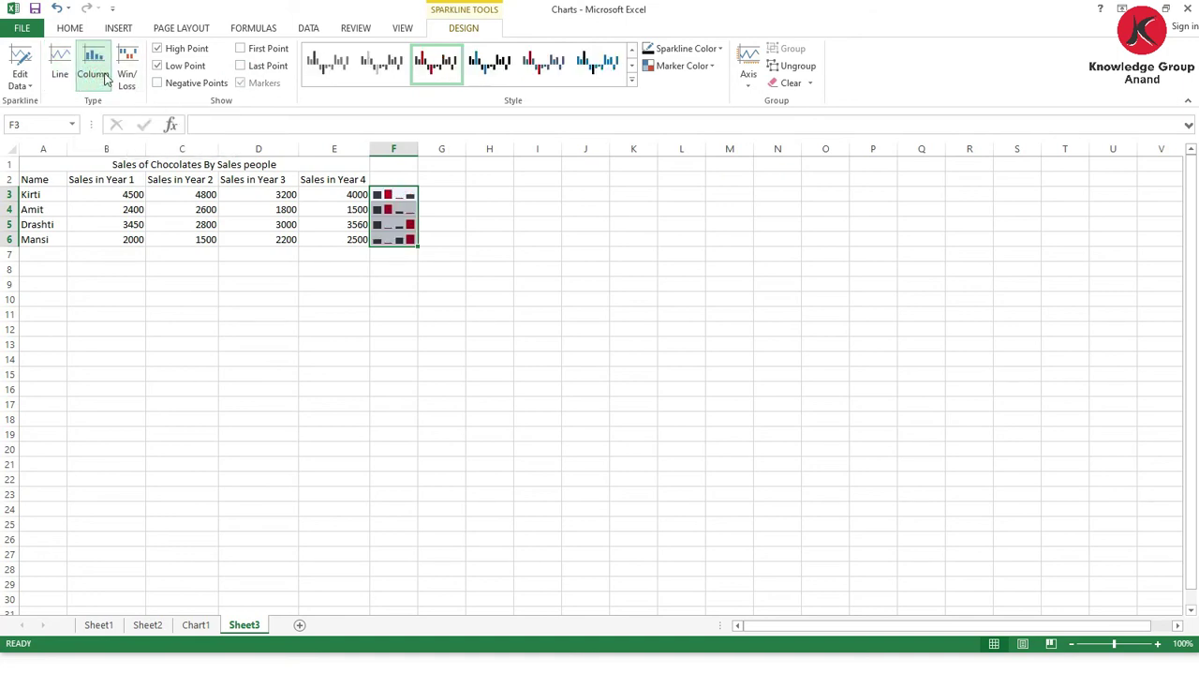
{"action": "left_click", "coordinate": [128, 77]}
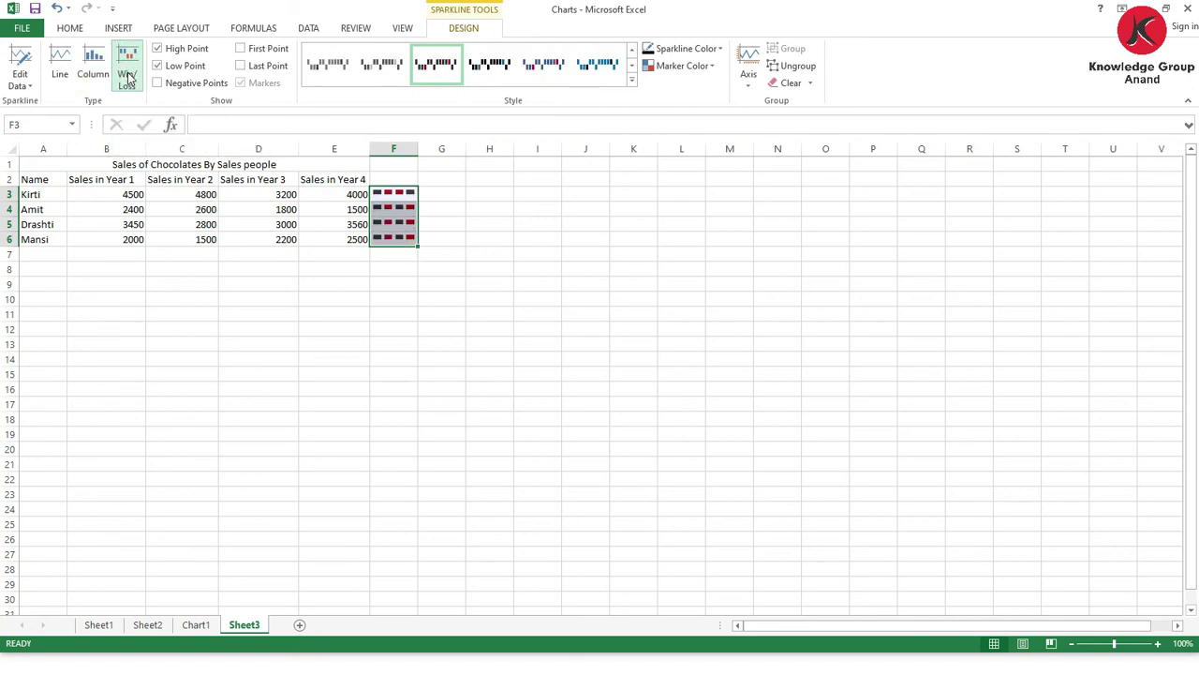
{"action": "left_click", "coordinate": [94, 73]}
{"action": "left_click", "coordinate": [65, 73]}
{"action": "left_click", "coordinate": [94, 73]}
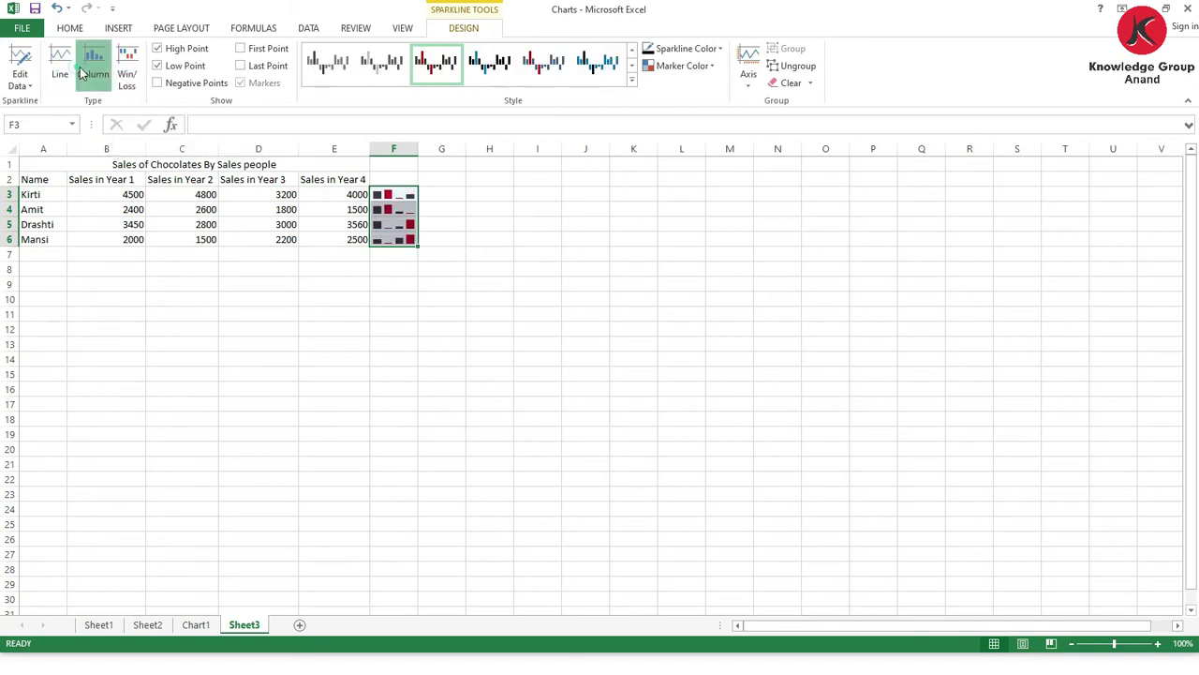
{"action": "left_click", "coordinate": [67, 72]}
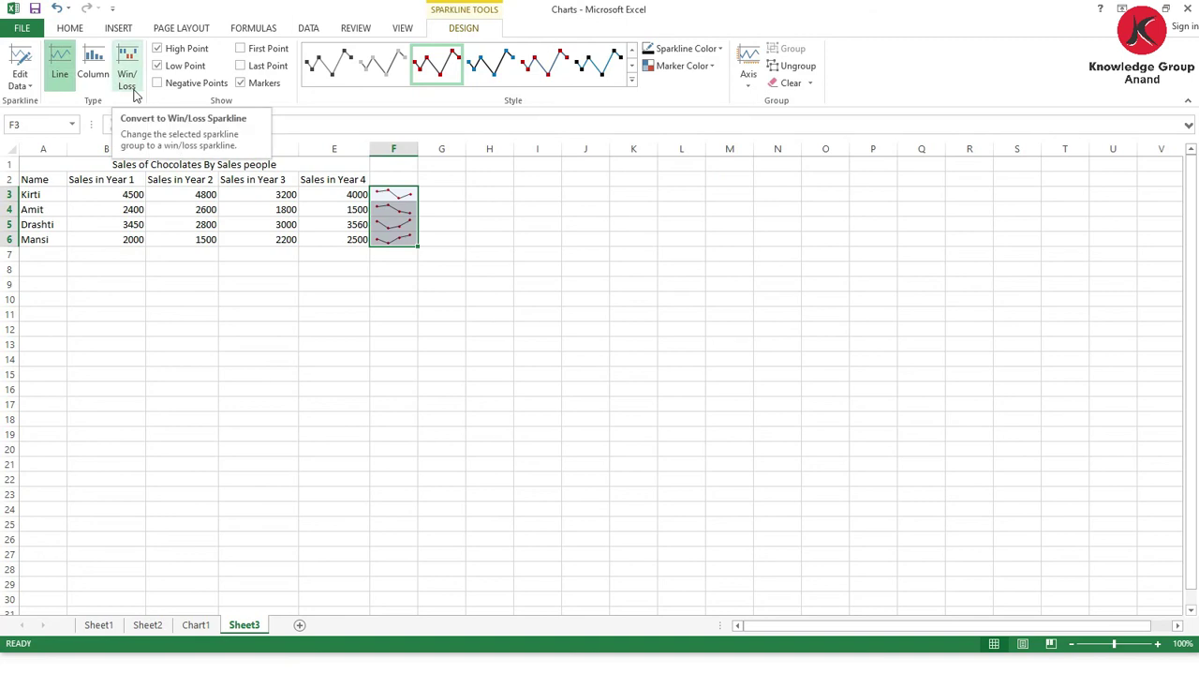
{"action": "left_click", "coordinate": [284, 281]}
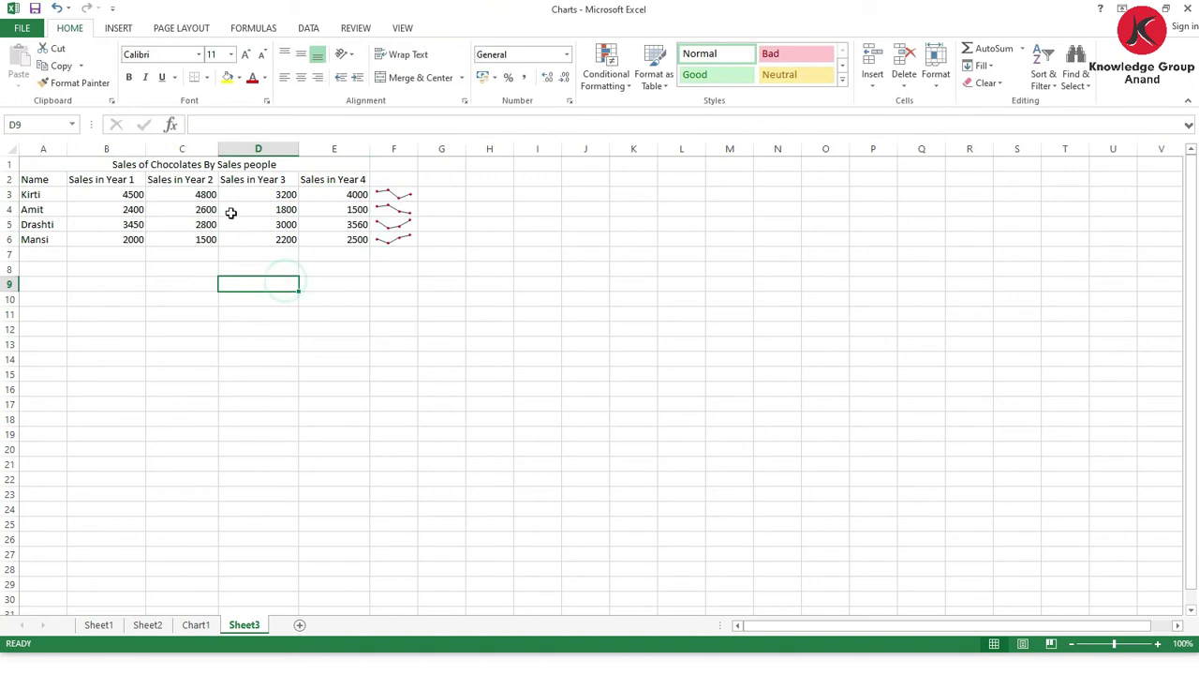
- Insert column sparklines for the sales data in B3:E6, placed in G3:G6
{"action": "left_click", "coordinate": [438, 195]}
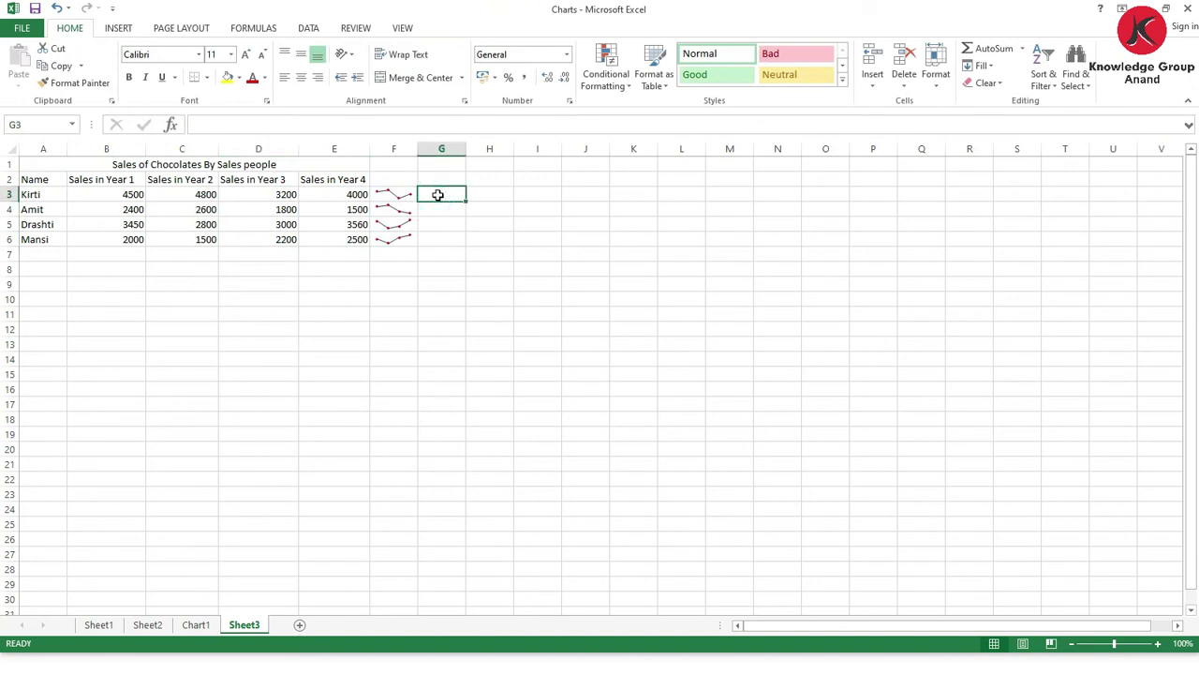
{"action": "left_click_drag", "start_coordinate": [113, 194], "coordinate": [324, 238]}
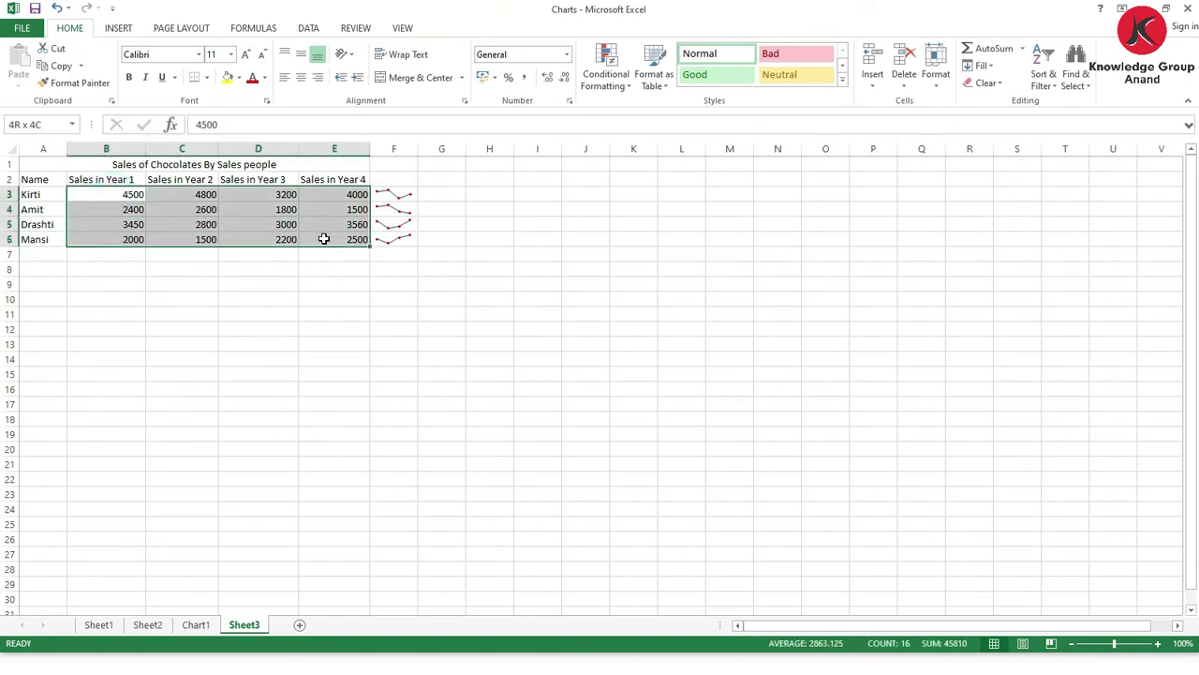
{"action": "left_click", "coordinate": [116, 27]}
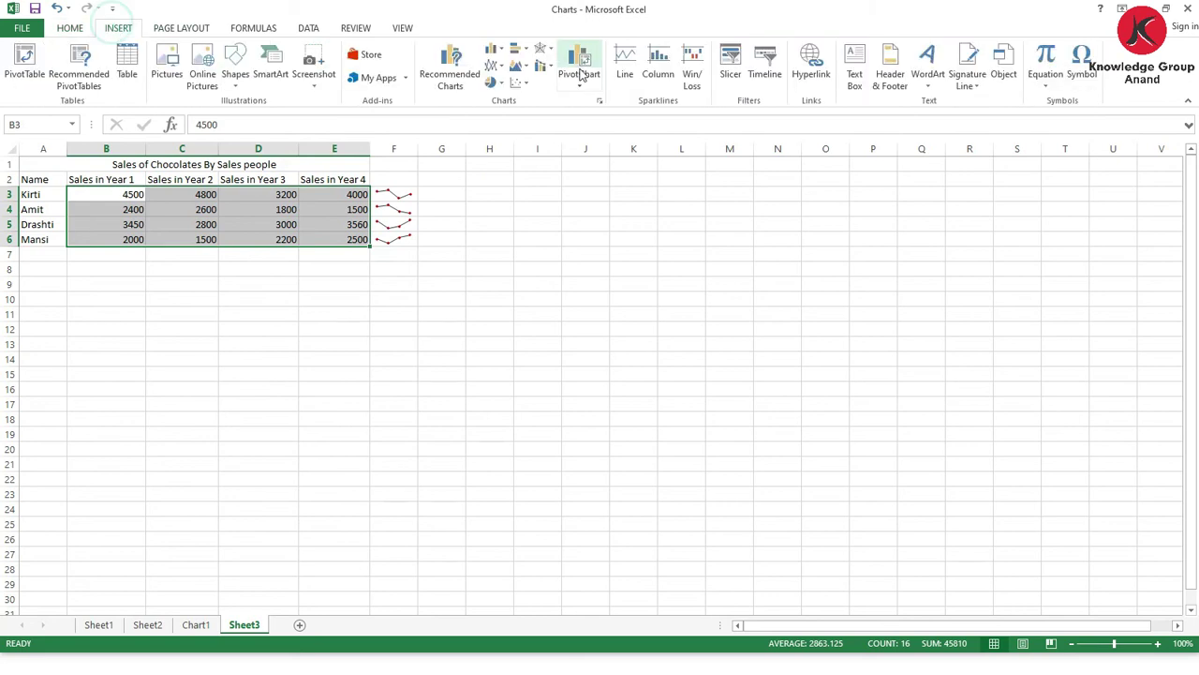
{"action": "left_click", "coordinate": [659, 70]}
{"action": "left_click", "coordinate": [704, 414]}
{"action": "left_click_drag", "start_coordinate": [431, 197], "coordinate": [434, 241]}
{"action": "left_click", "coordinate": [731, 447]}
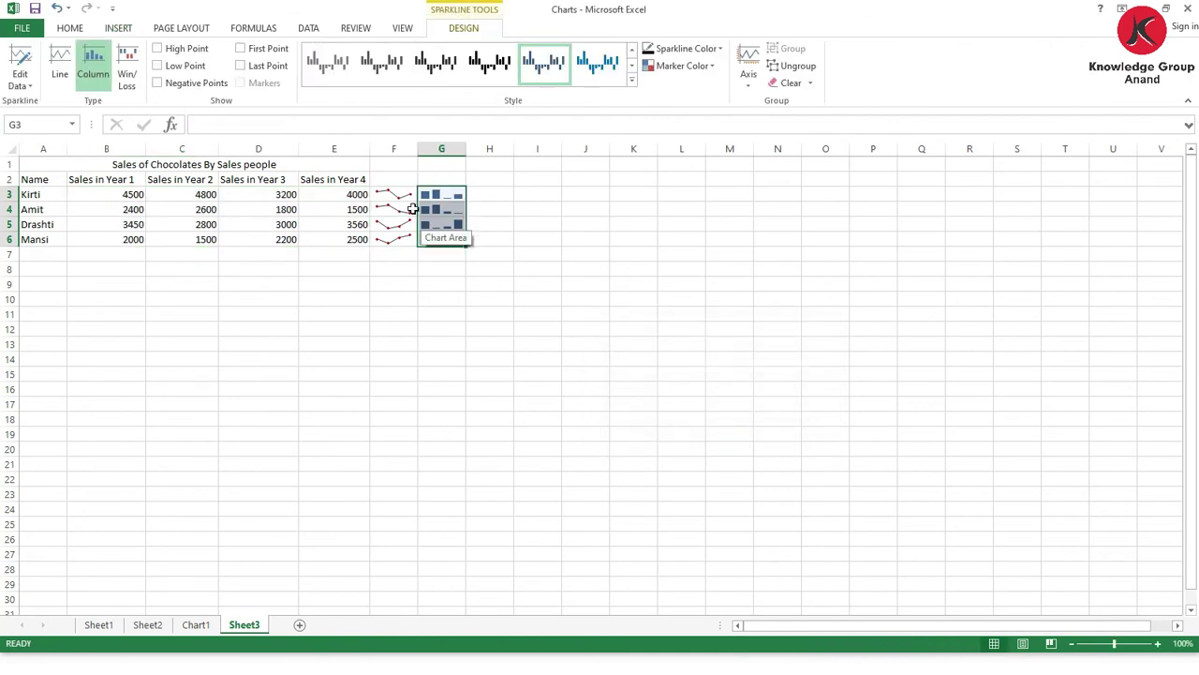
- Insert Win/Loss sparklines for the sales data in B3:E6, placed in H3:H6
{"action": "left_click_drag", "start_coordinate": [133, 194], "coordinate": [298, 240]}
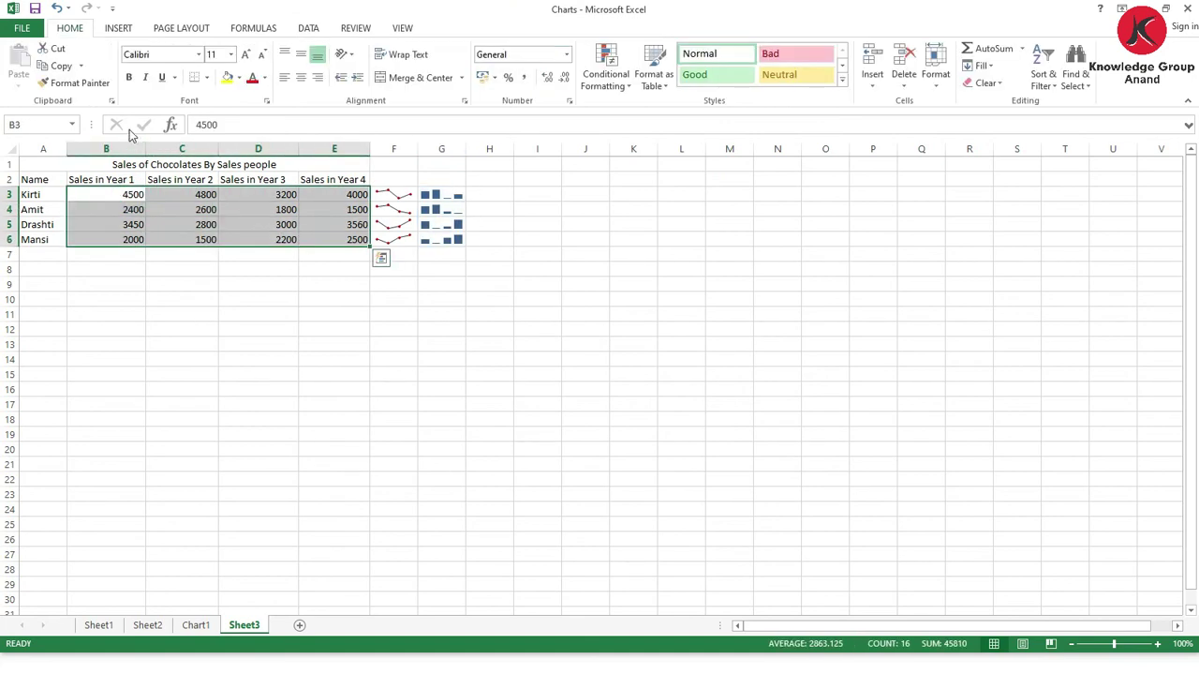
{"action": "left_click", "coordinate": [117, 27]}
{"action": "left_click", "coordinate": [692, 68]}
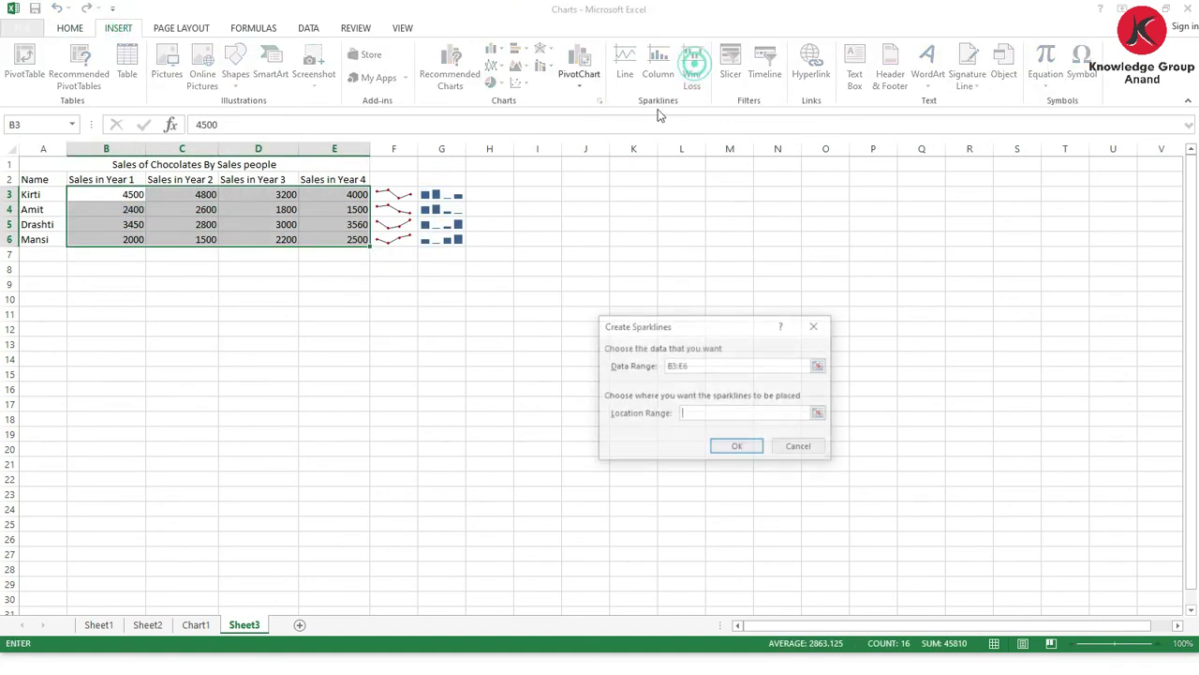
{"action": "left_click", "coordinate": [695, 413]}
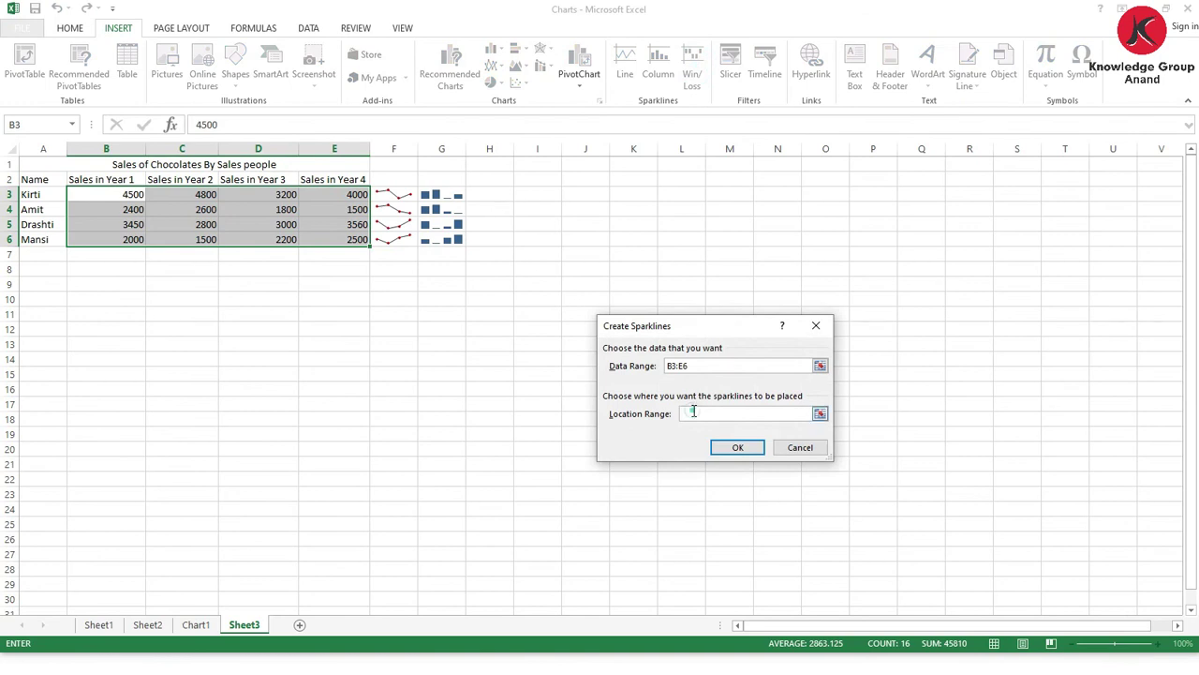
{"action": "left_click", "coordinate": [488, 194]}
{"action": "left_click_drag", "start_coordinate": [489, 195], "coordinate": [490, 243]}
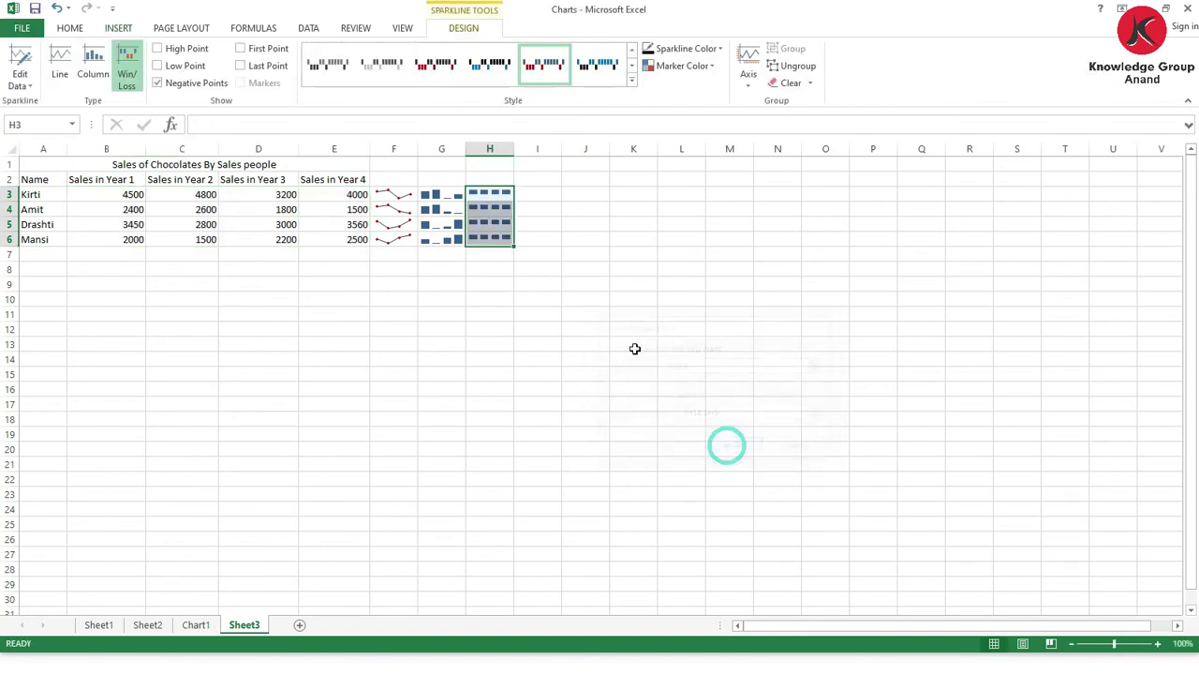
{"action": "left_click", "coordinate": [730, 447]}
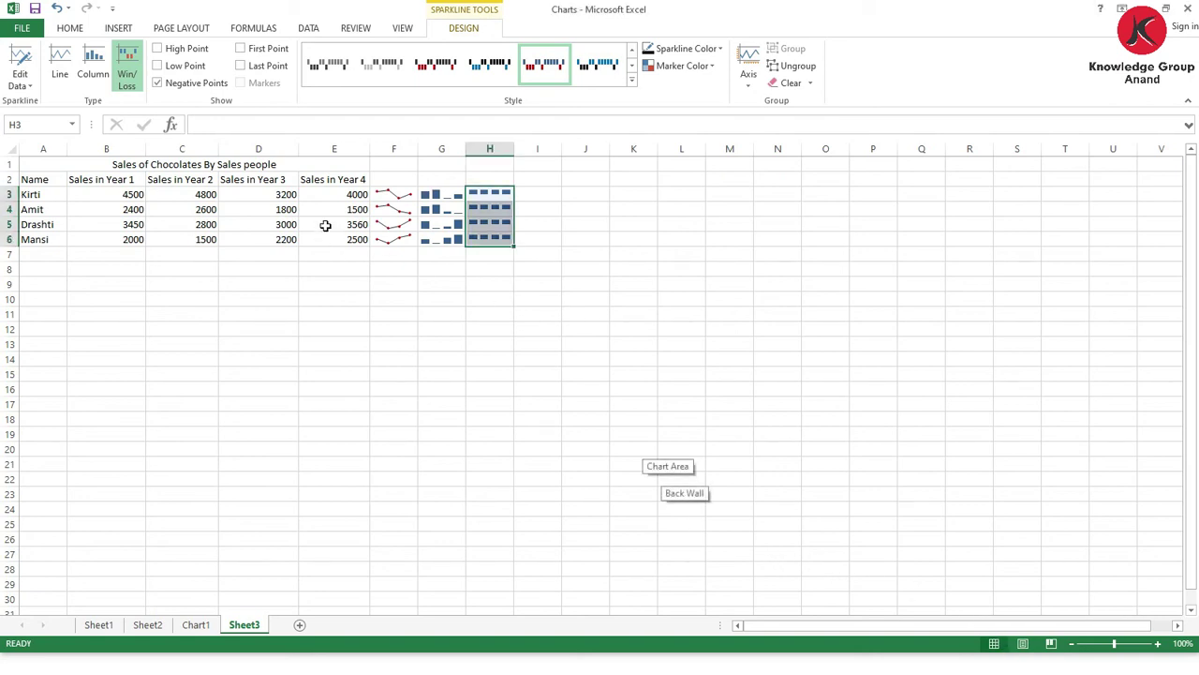
{"action": "left_click", "coordinate": [118, 28]}
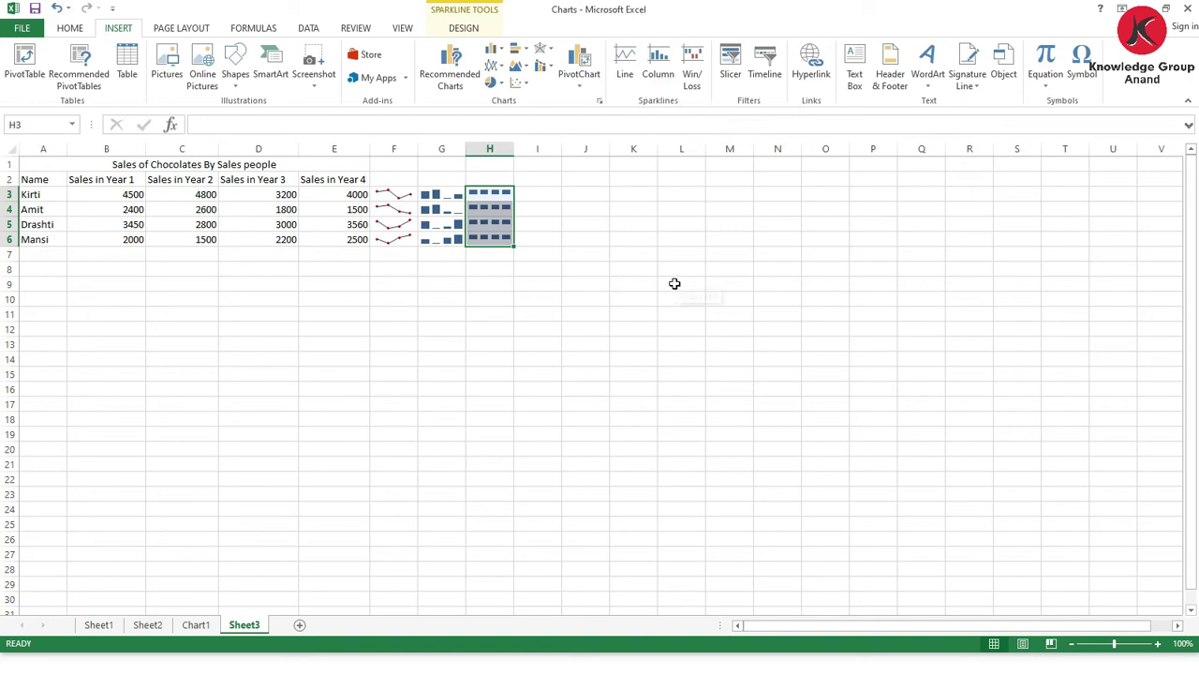
- Switch to the PowerPoint presentation "Ch 3 Charts In Excel 2013" to view its closing Thank You slide
{"action": "key", "text": "alt+Tab"}
{"action": "key", "text": "alt+Tab"}
{"action": "key", "text": "alt+Tab"}
{"action": "key", "text": "alt+Tab"}
{"action": "key", "text": "alt+Tab"}
{"action": "key", "text": "alt+Tab"}
{"action": "key", "text": "alt+Tab"}
{"action": "key", "text": "alt+Tab"}
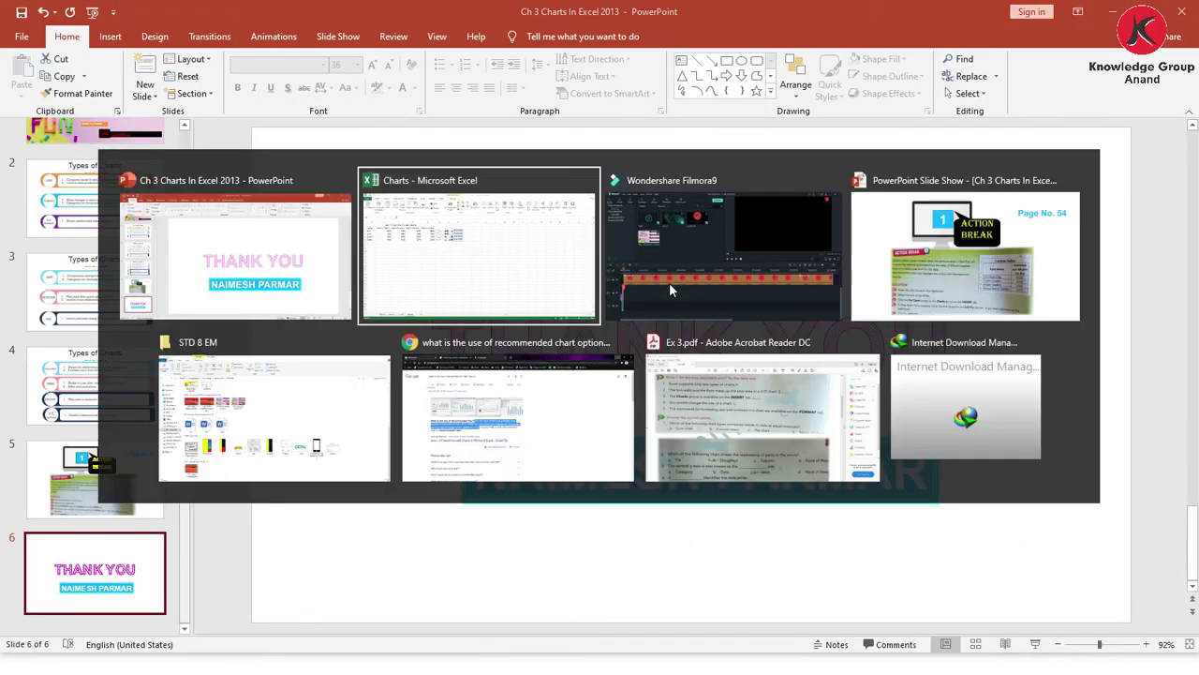
{"action": "key", "text": "alt+Tab"}
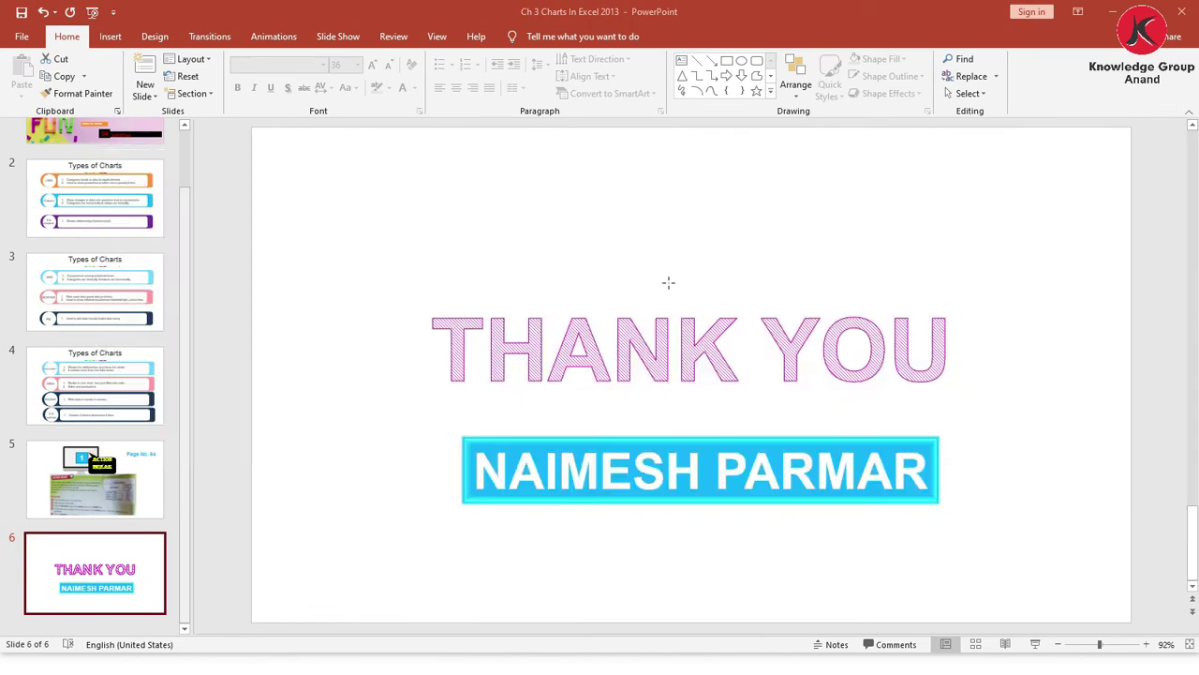